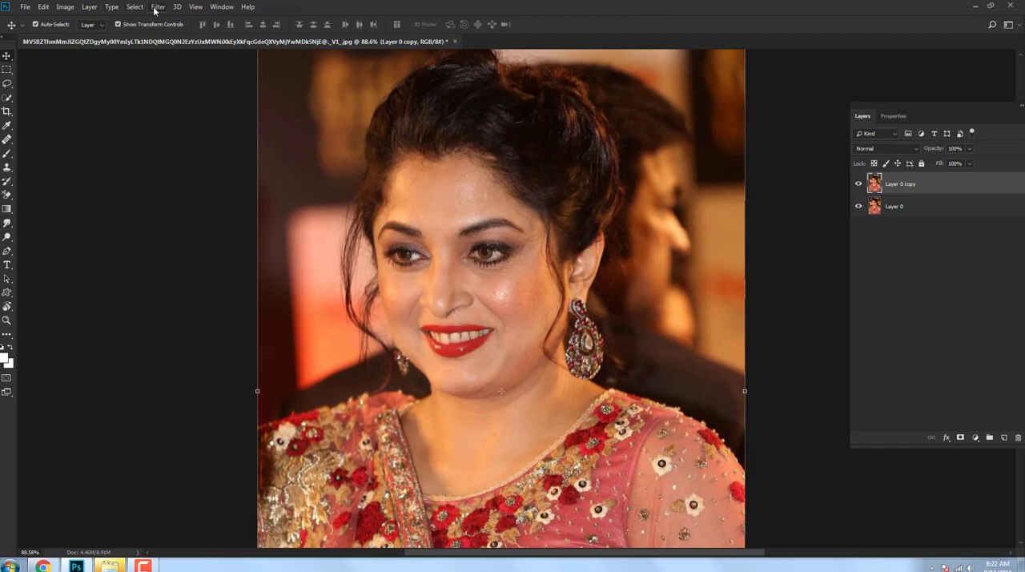
Step: Sharpen Layer 0 copy with Unsharp Mask at radius 2.0 pixels and threshold 1, and compare it with the layer hidden
left_click(157, 7)
mouse_move(165, 190)
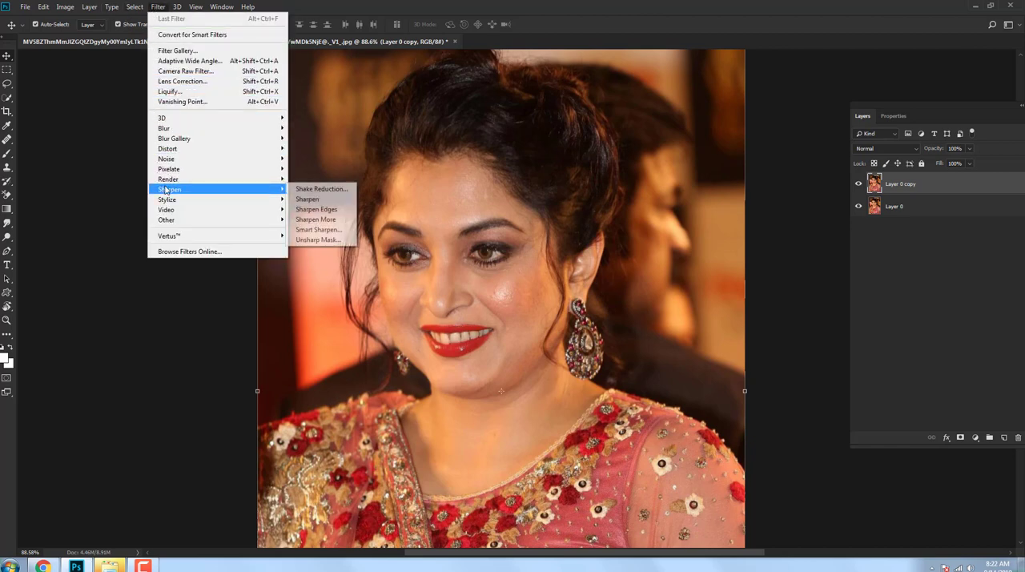
left_click(318, 239)
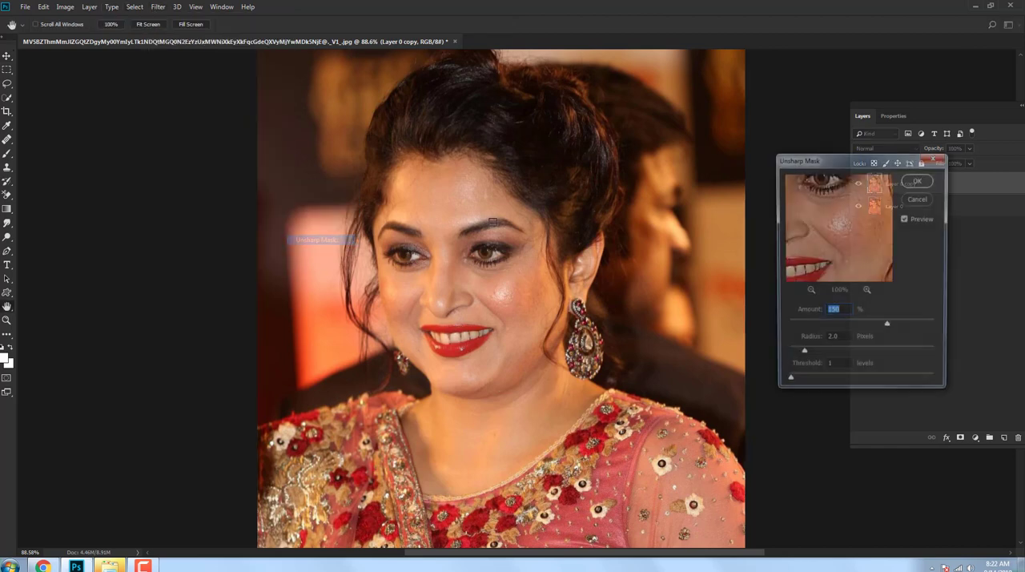
left_click(918, 184)
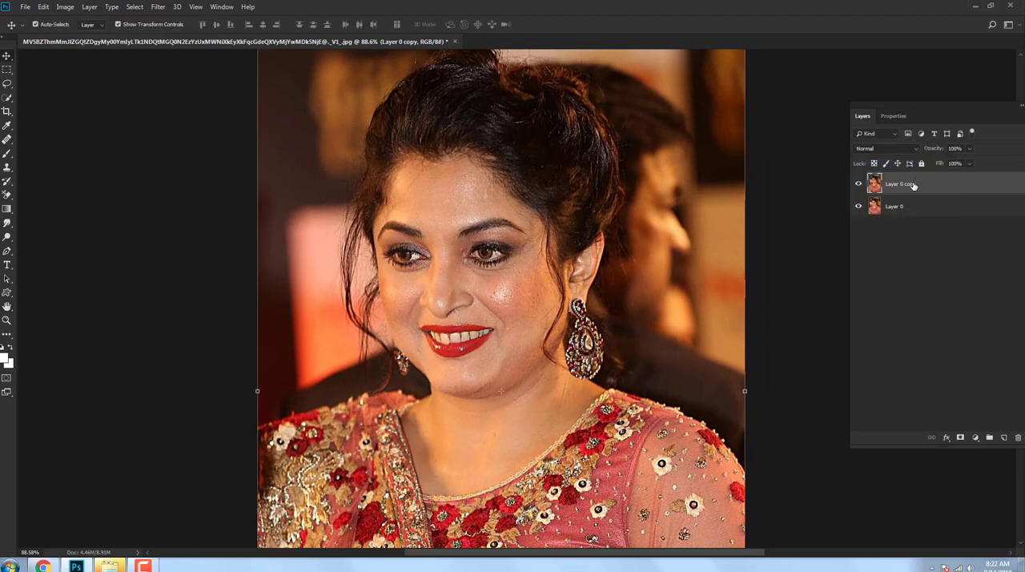
left_click(858, 184)
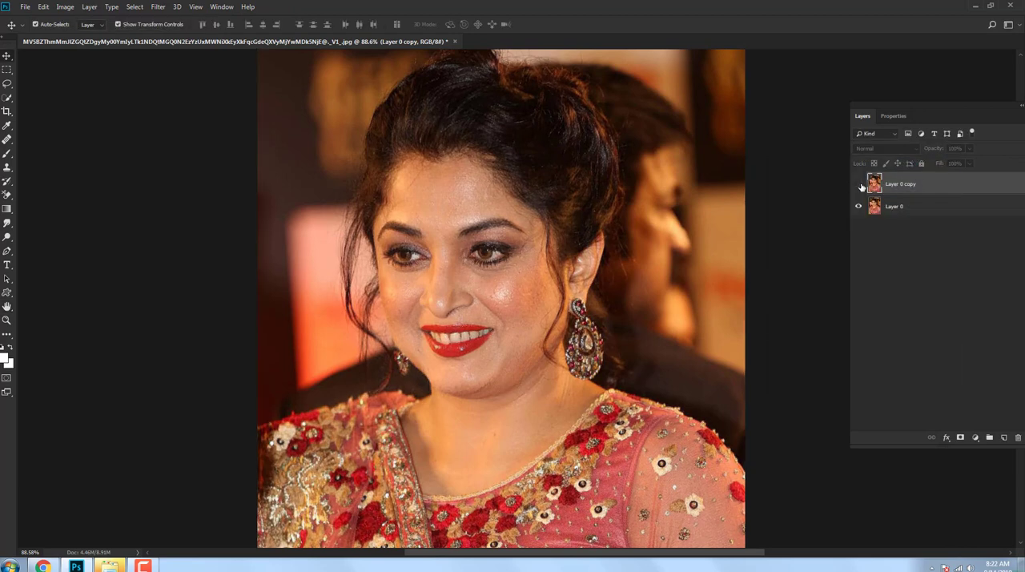
left_click(858, 184)
scroll(434, 246, "up", 2)
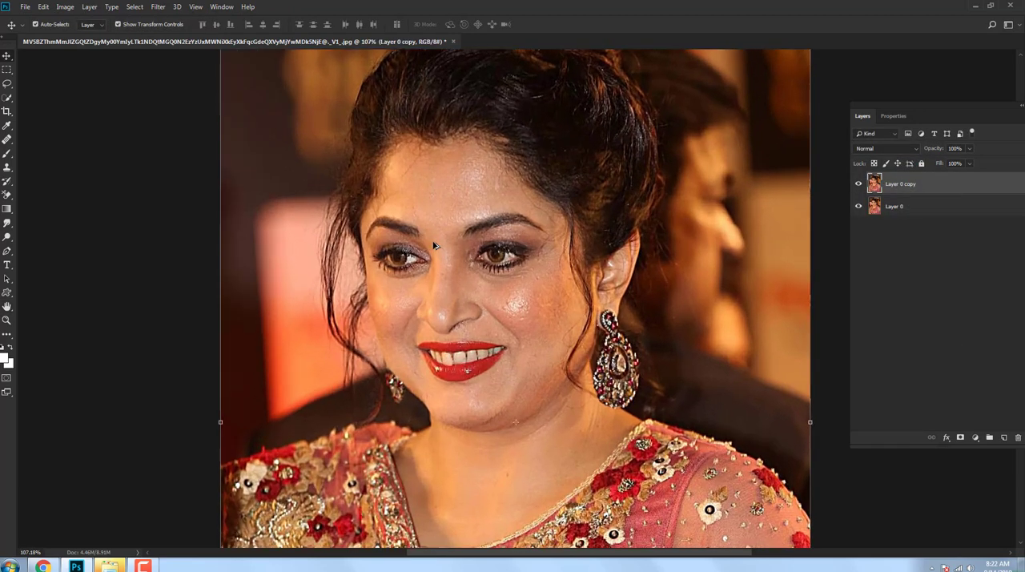
left_click_drag(513, 292, 528, 279)
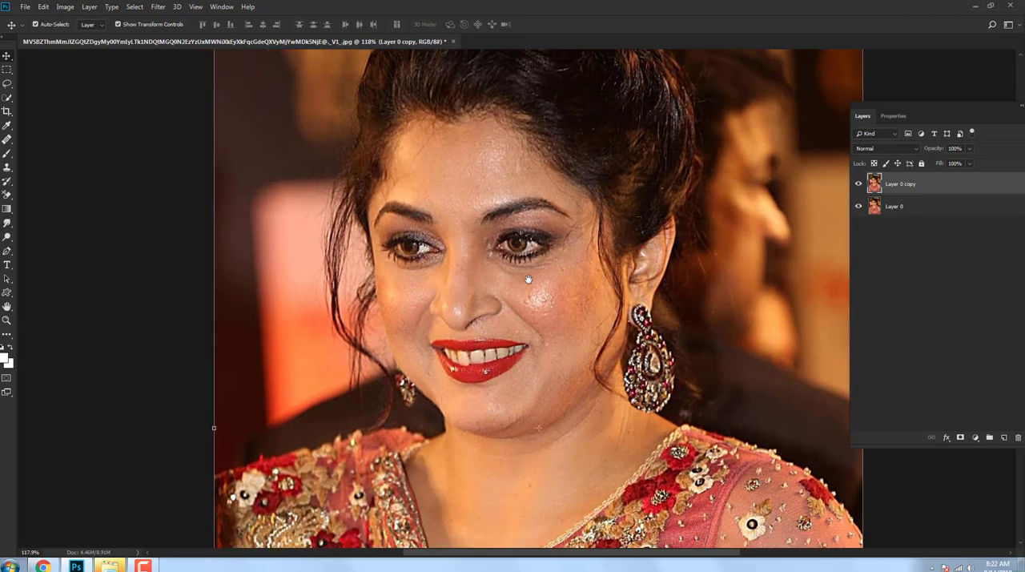
Step: Duplicate the sharpened Layer 0 copy as Layer 0 copy 2
right_click(942, 186)
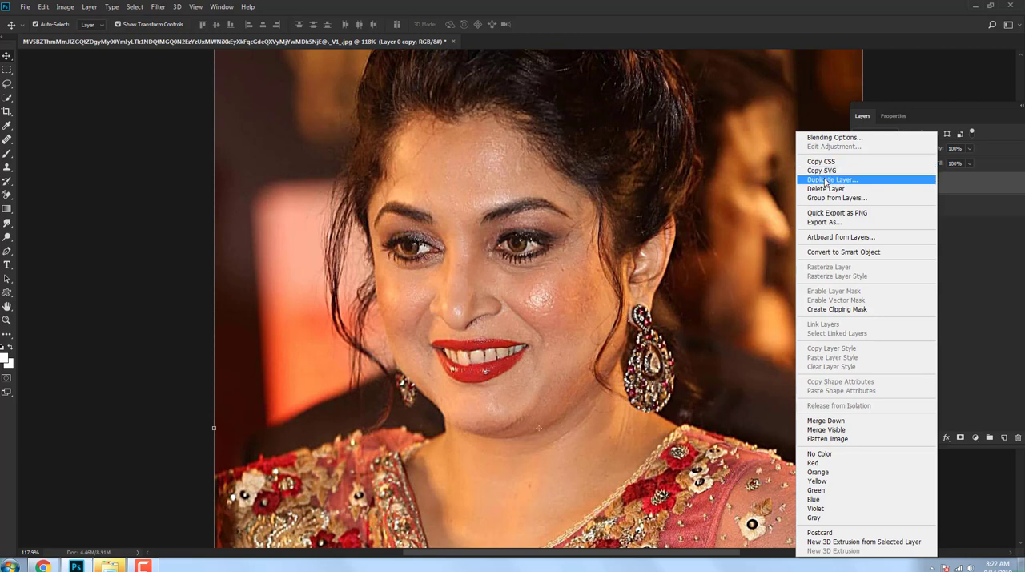
left_click(826, 179)
left_click(599, 160)
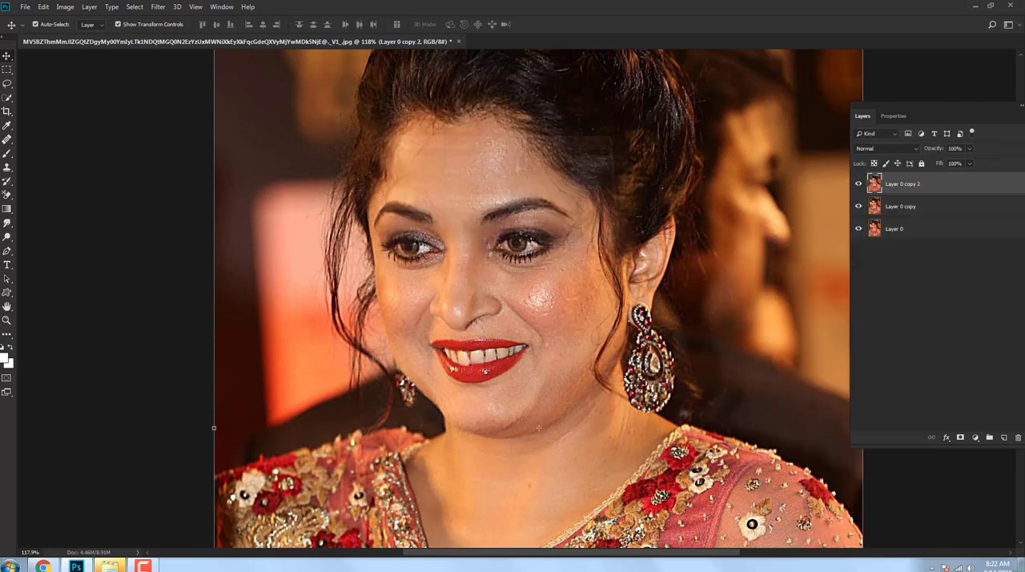
Step: Open the Camera Raw Filter on Layer 0 copy 2 and set Clarity to +13
left_click(158, 7)
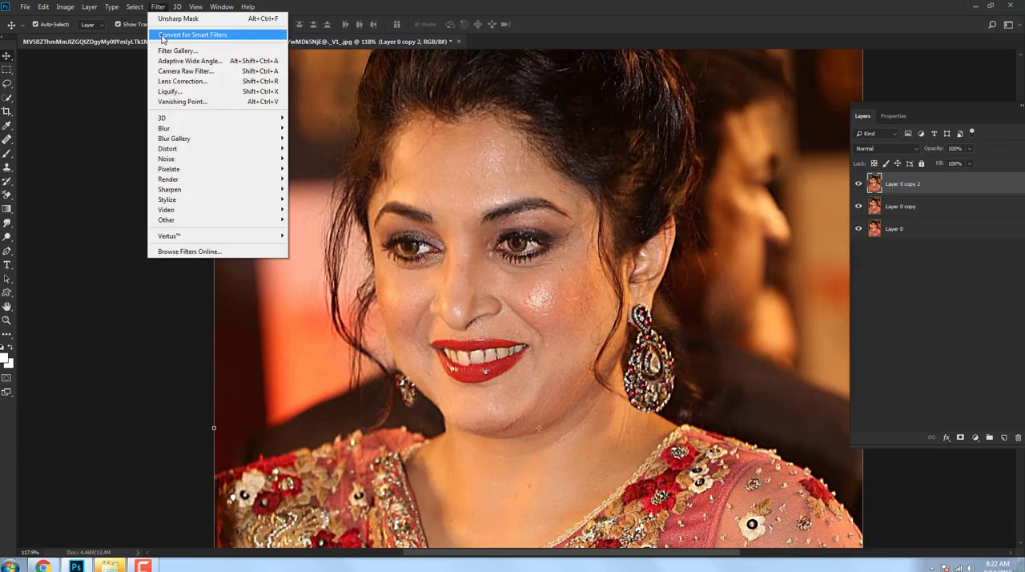
left_click(172, 72)
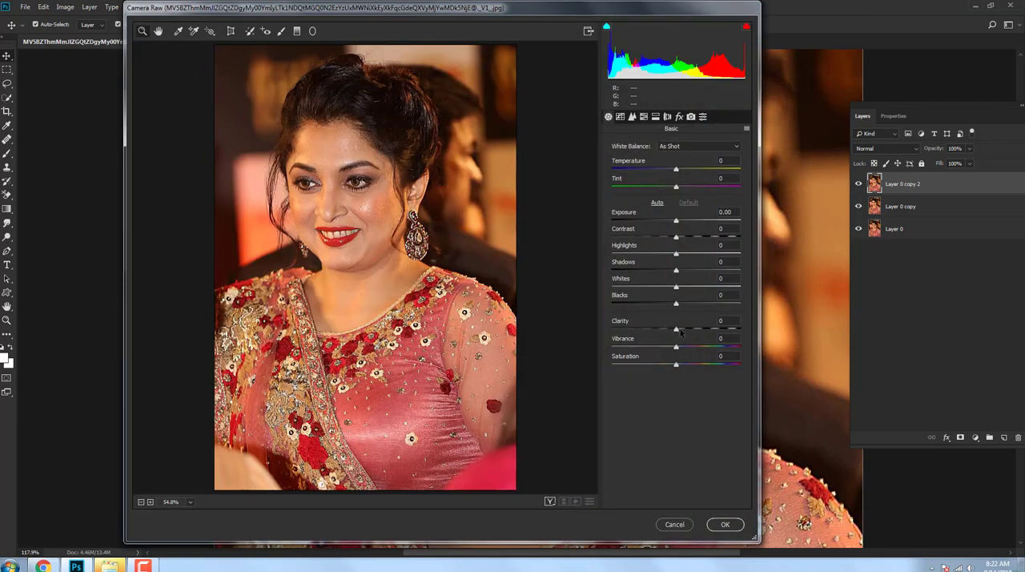
left_click_drag(680, 328, 683, 330)
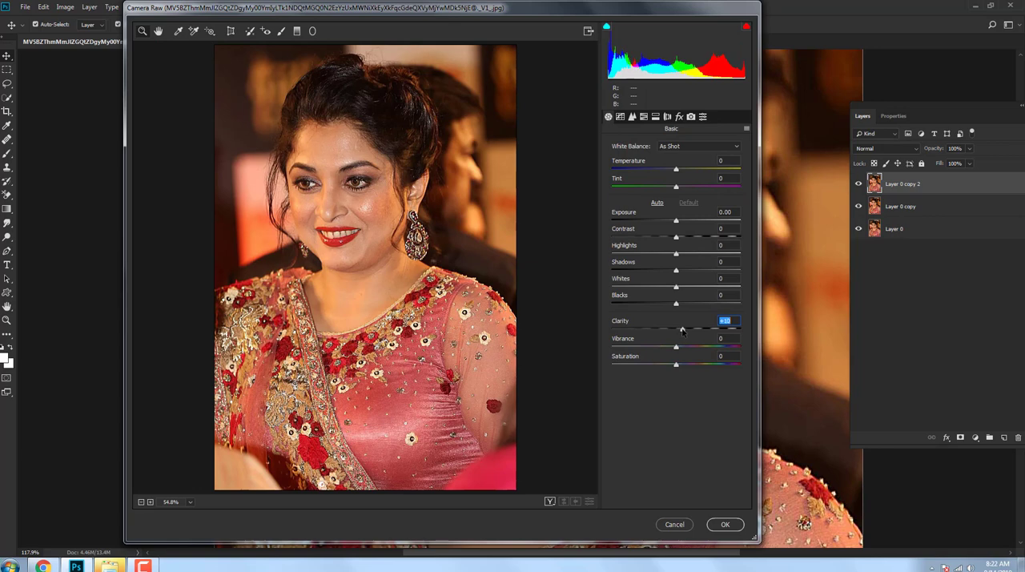
Step: Apply Camera Raw sharpening with amount 150, radius 3.0 and detail 0, plus luminance noise reduction 100, and compare before and after
left_click(632, 117)
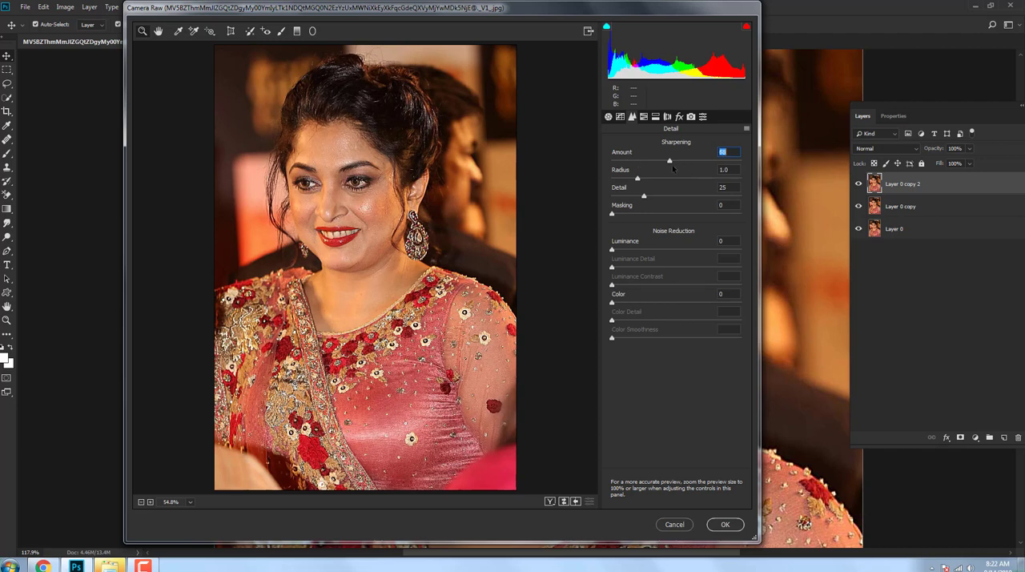
left_click_drag(671, 164, 660, 168)
left_click(639, 179)
left_click_drag(629, 196, 593, 198)
left_click(620, 250)
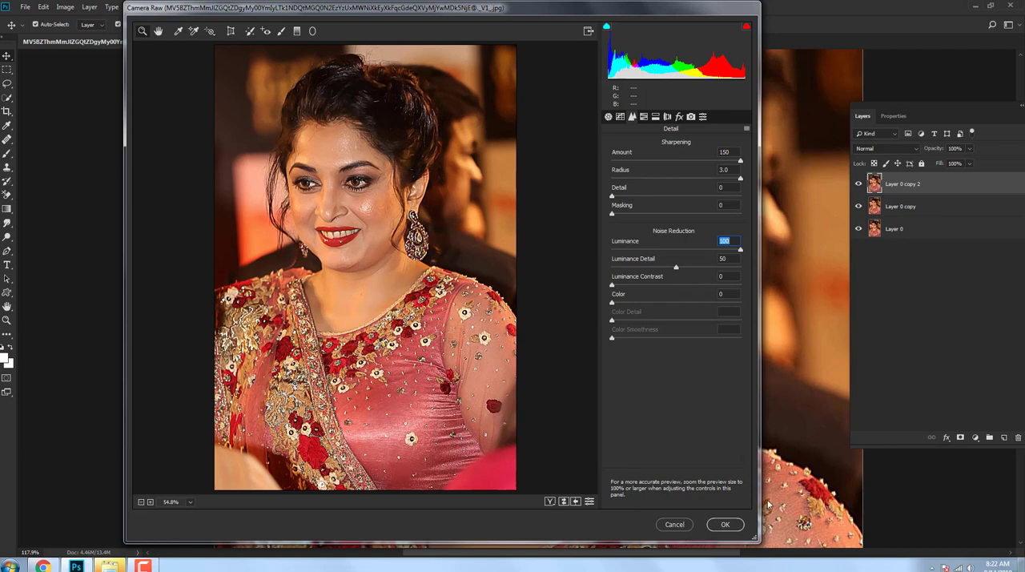
left_click(725, 525)
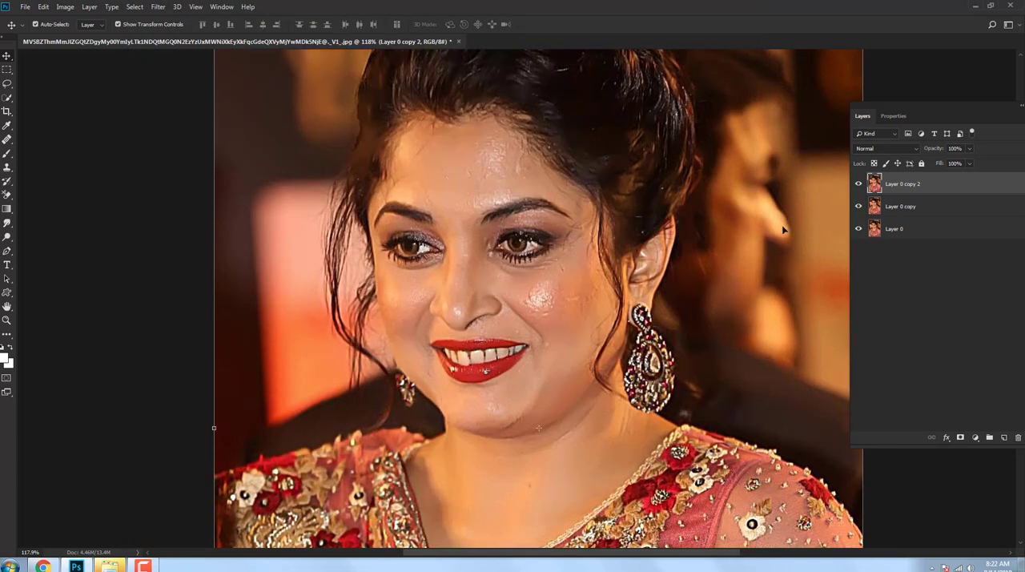
left_click(860, 184)
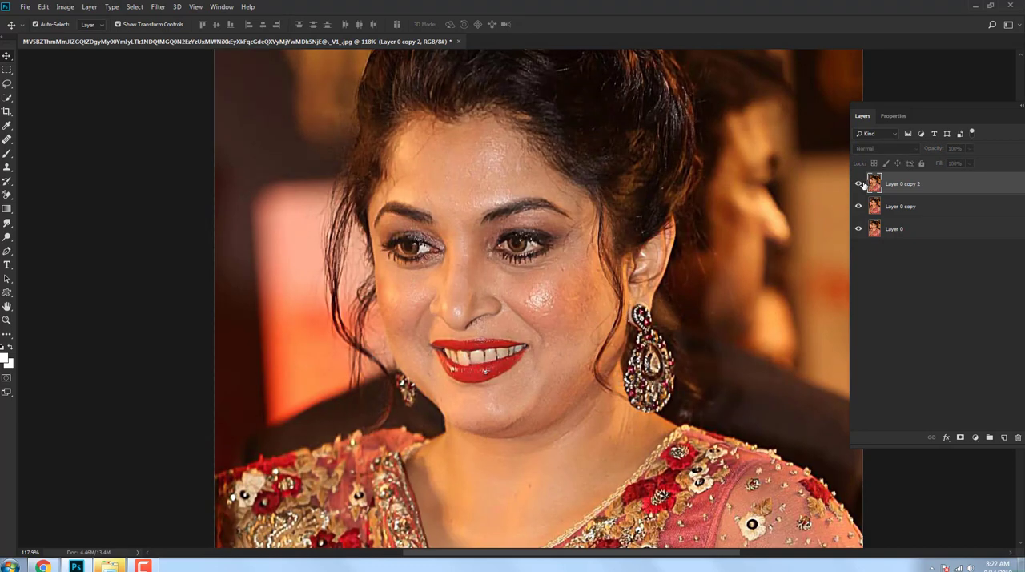
left_click(860, 184)
Step: Smooth the forehead skin on Layer 0 copy 2 with the Smudge tool, using a 20 px brush at 31% strength
scroll(449, 269, "up", 8)
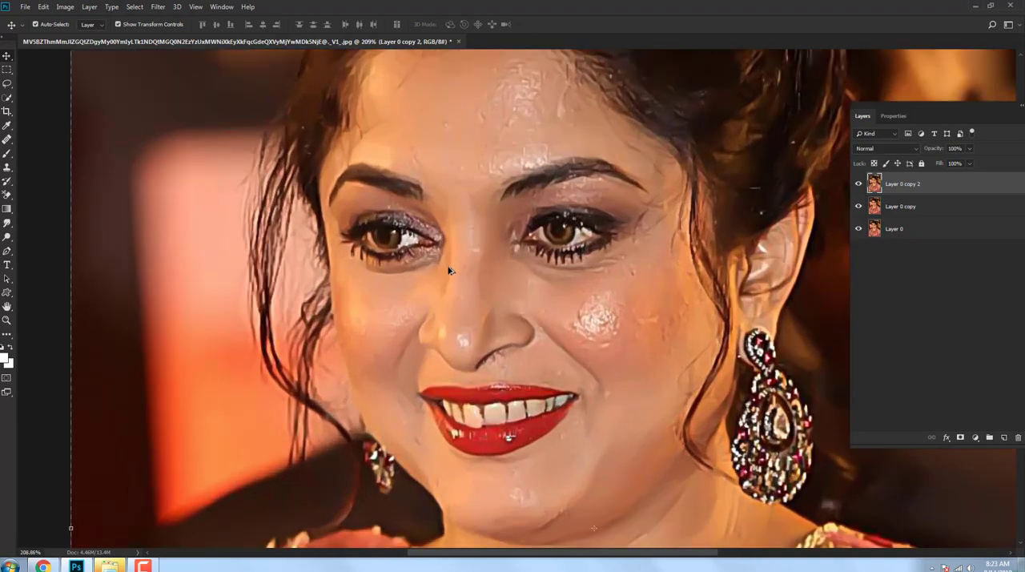
left_click_drag(470, 211, 497, 293)
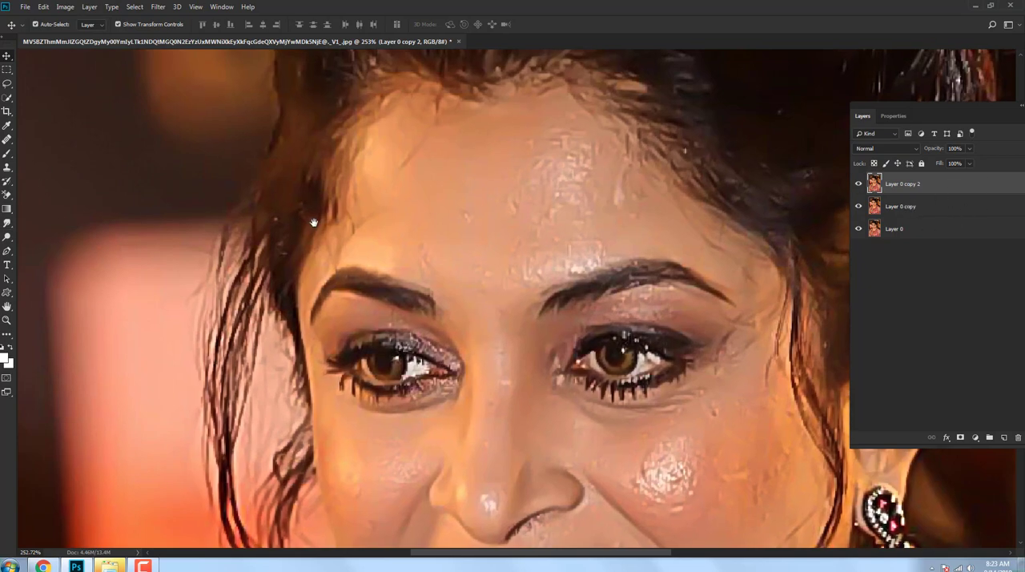
left_click_drag(314, 223, 241, 273)
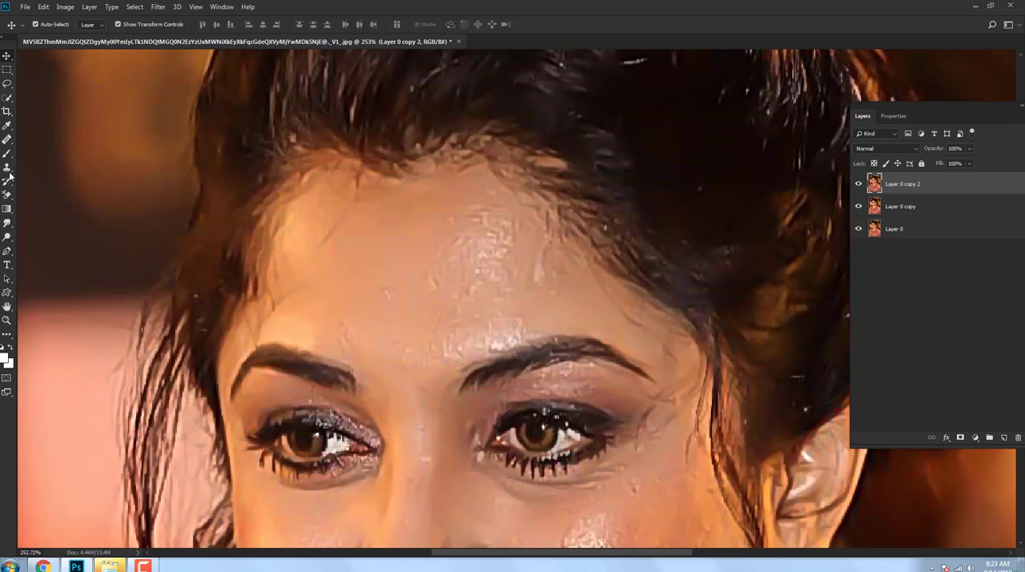
right_click(9, 226)
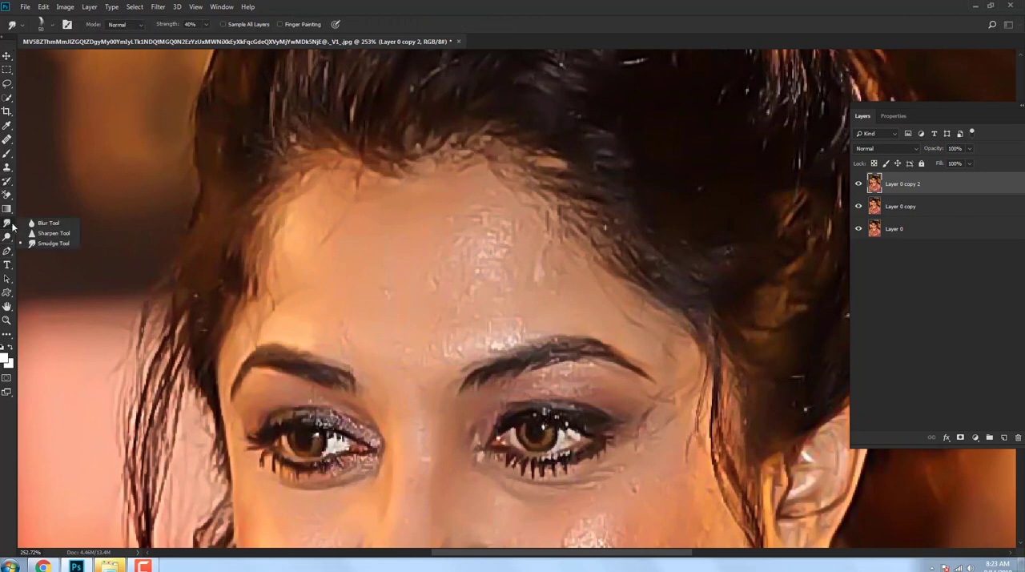
left_click(59, 244)
left_click_drag(260, 288, 247, 287)
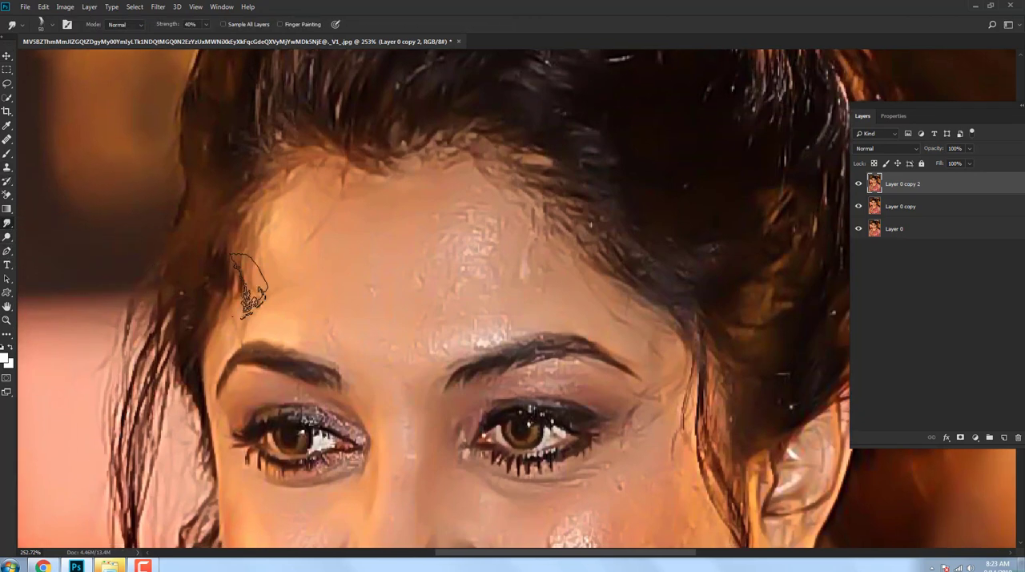
key("bracketleft")
key("bracketleft")
key("bracketleft")
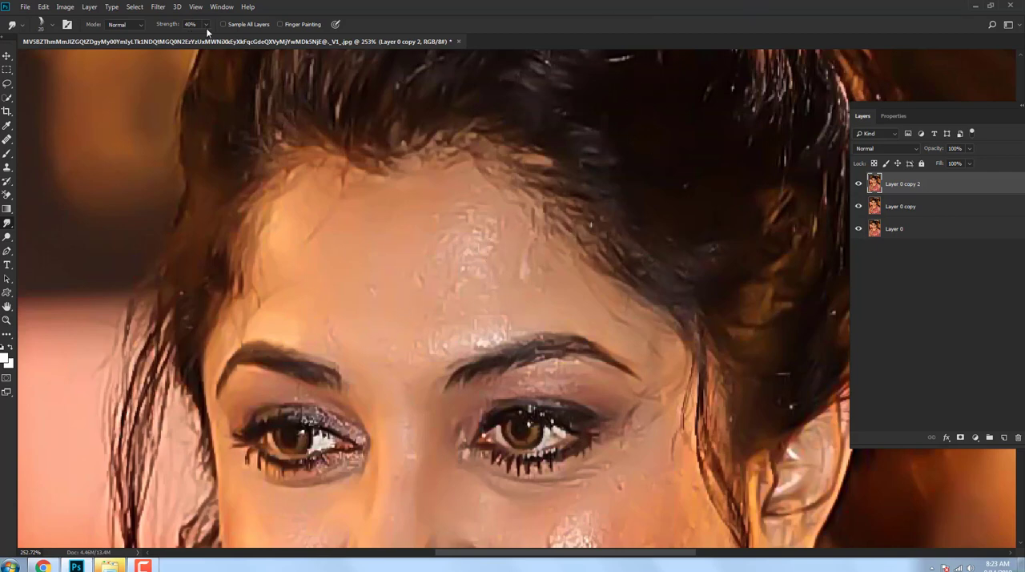
scroll(361, 233, "down", 1)
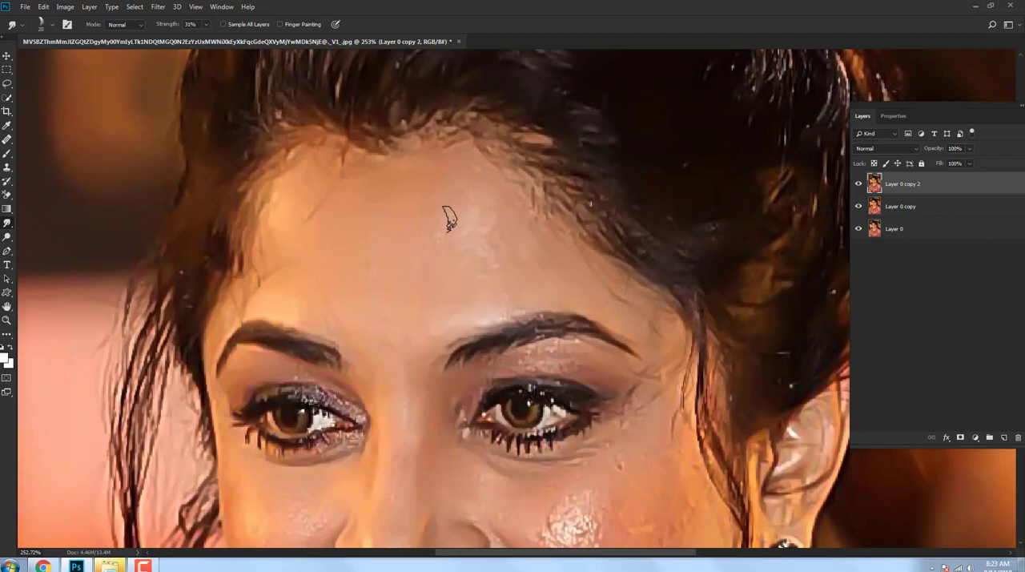
Step: Smudge the eyebrow hairs into smooth strokes with the 헤어전용 브러시 8 hair brush at 10 px and 53% strength
key("ctrl+0")
scroll(492, 234, "up", 5)
right_click(469, 263)
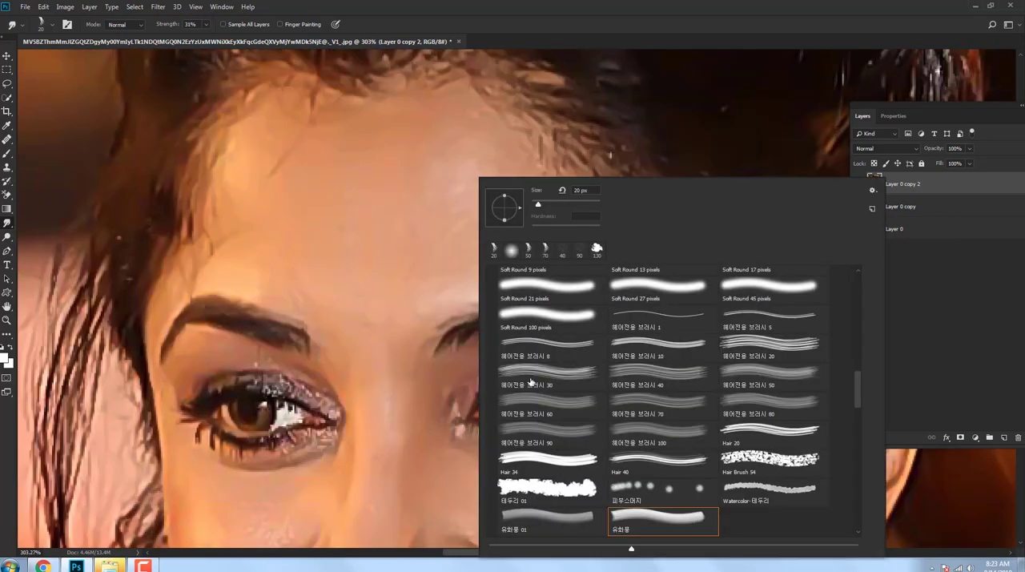
left_click(559, 42)
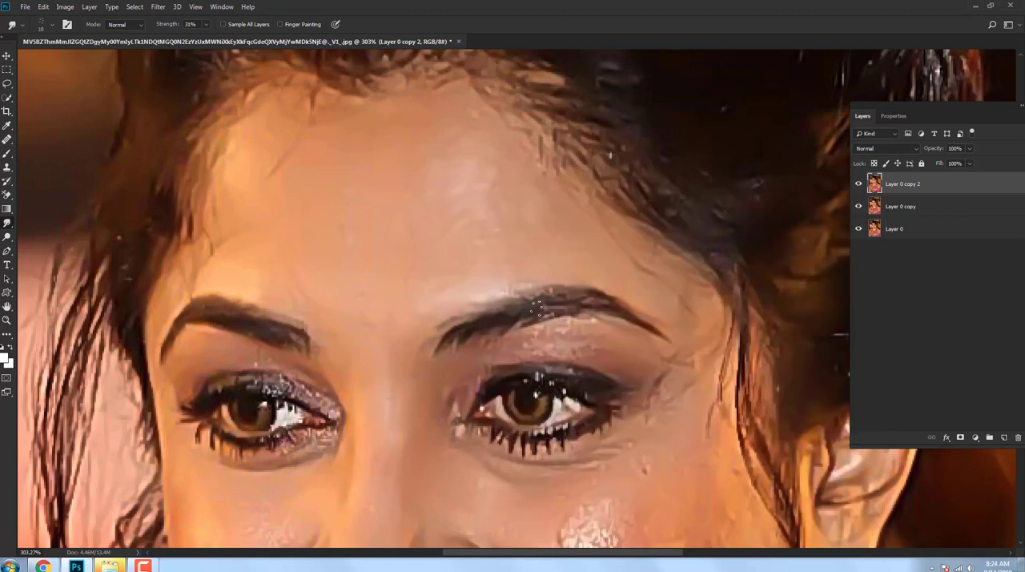
scroll(651, 315, "down", 2)
key("5")
key("3")
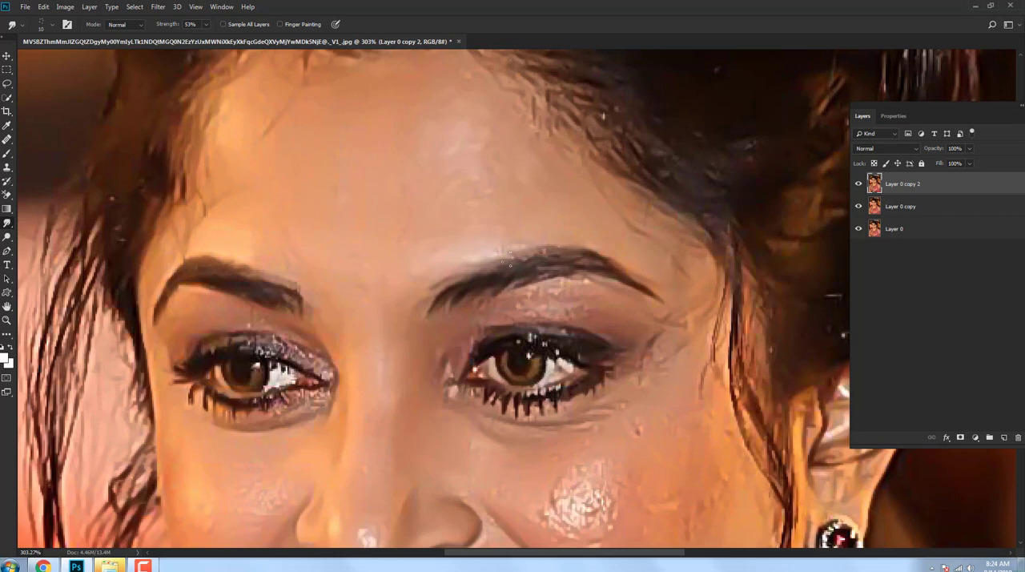
left_click_drag(294, 302, 359, 269)
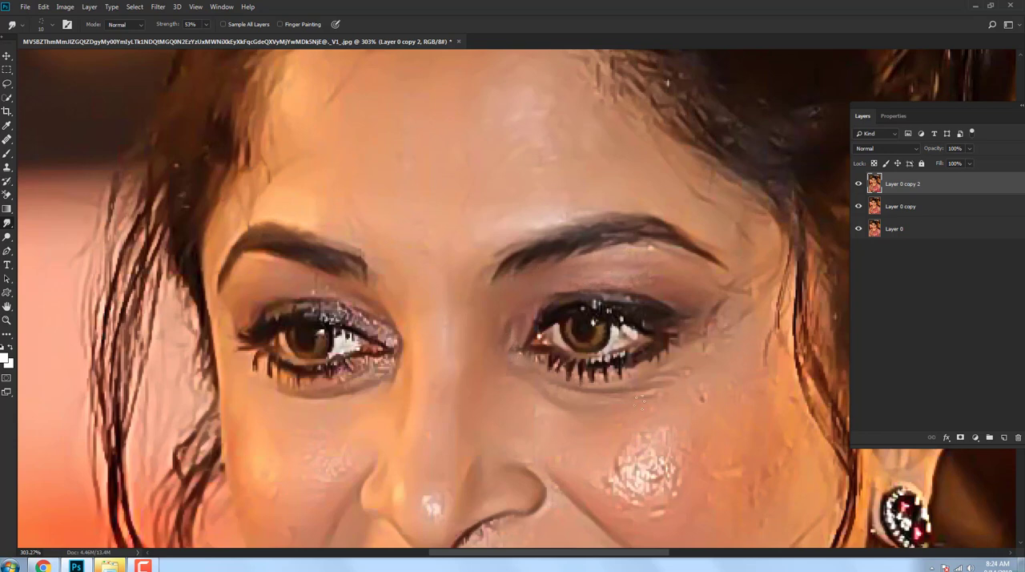
Step: Smooth the skin beside the outer eye corner nearest the ear with a soft round Smudge brush, and reduce its size to 15 px
scroll(644, 398, "down", 3)
scroll(590, 308, "down", 3)
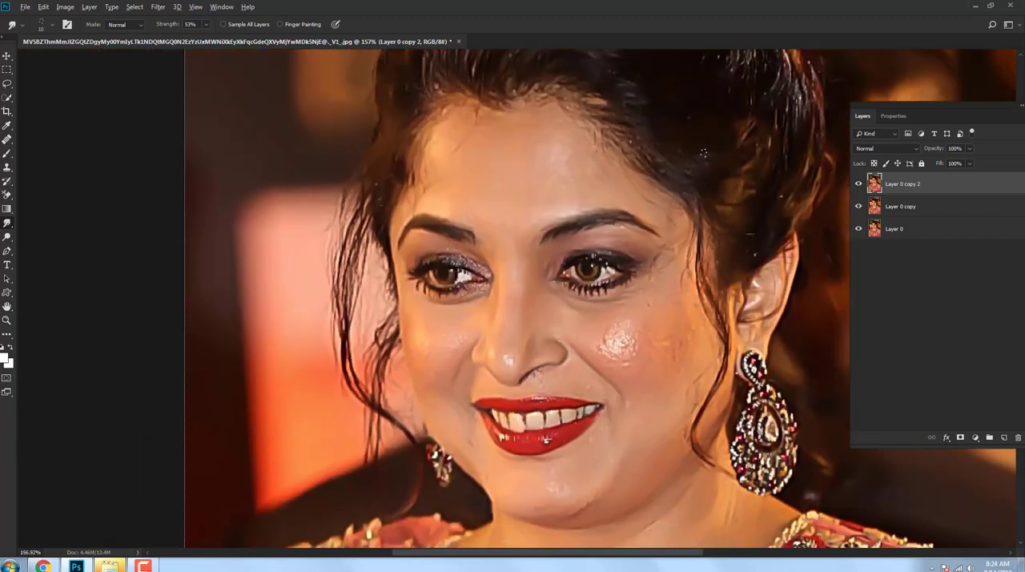
scroll(703, 155, "down", 3)
scroll(668, 237, "up", 3)
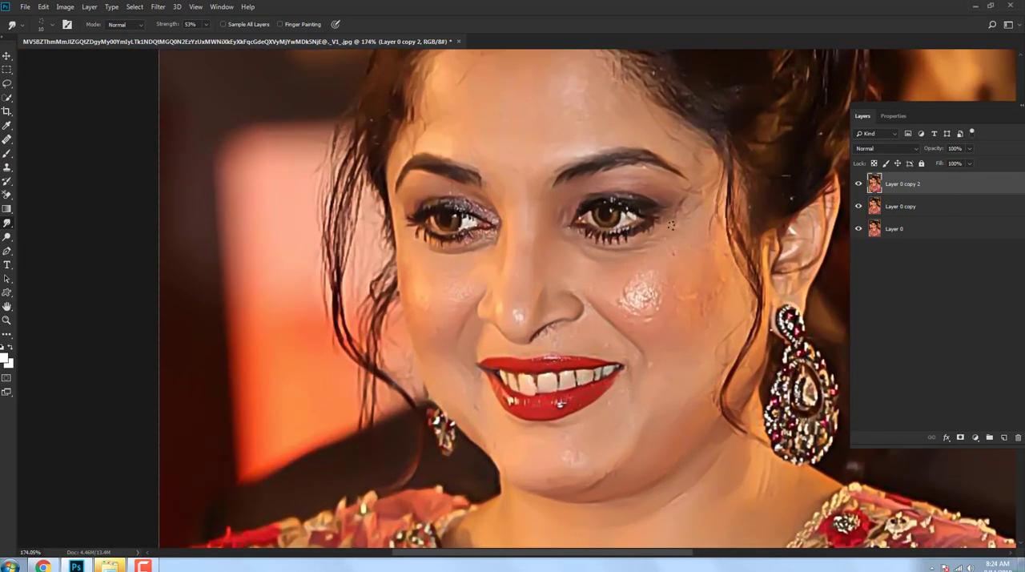
left_click_drag(626, 279, 600, 290)
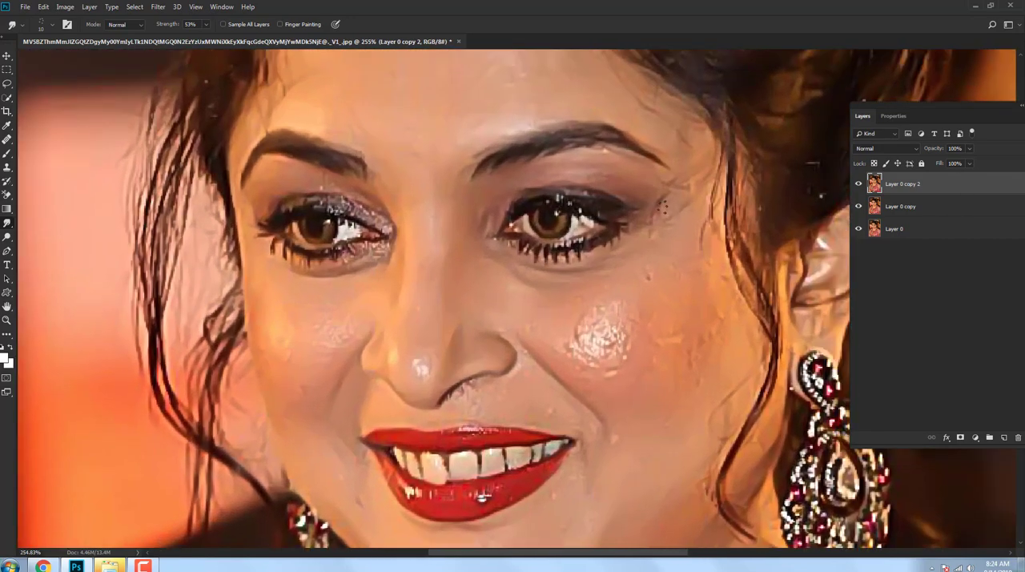
right_click(662, 200)
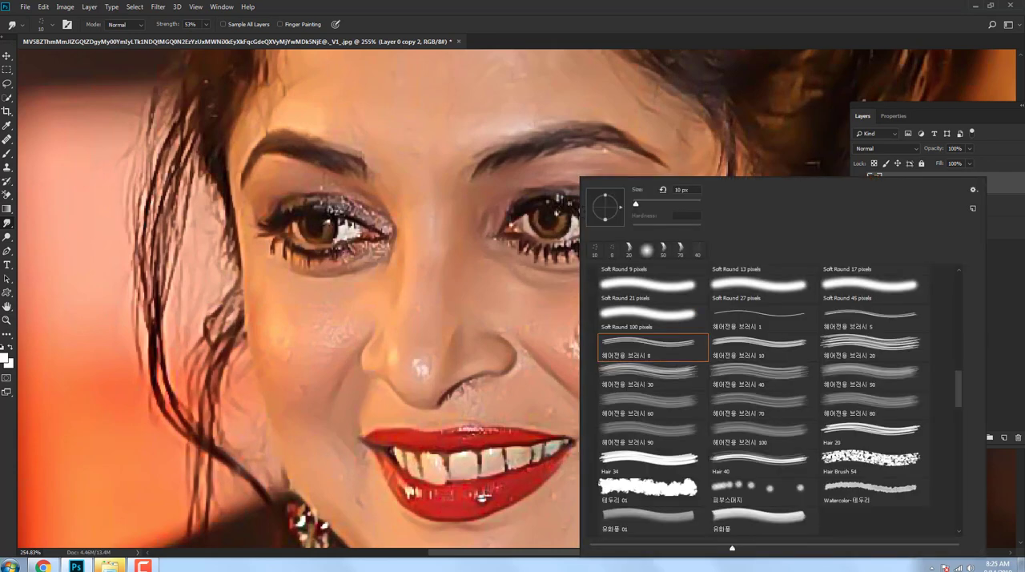
scroll(647, 307, "up", 1)
left_click(643, 345)
left_click_drag(664, 203, 644, 204)
key("Return")
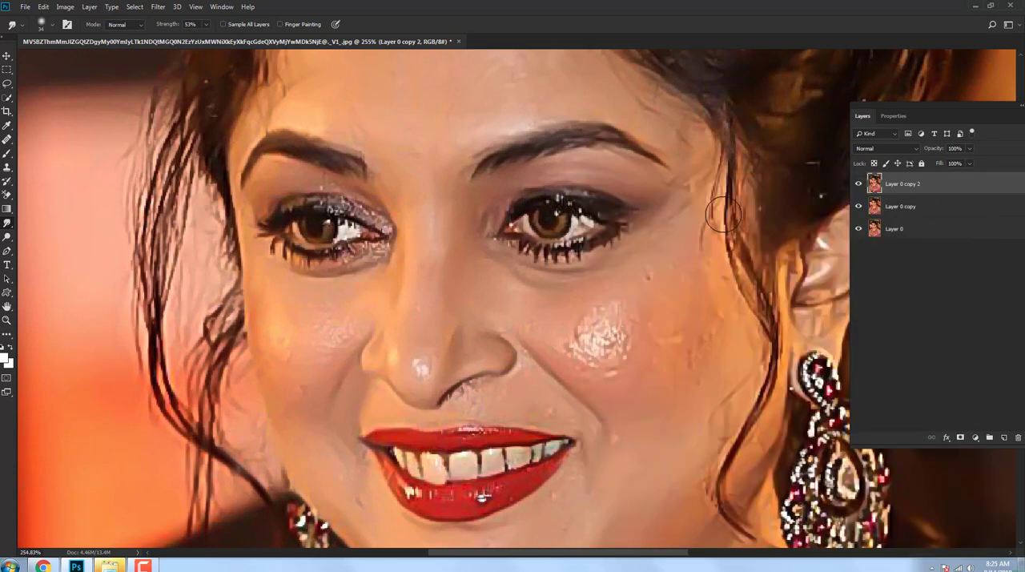
key("bracketleft")
key("bracketleft")
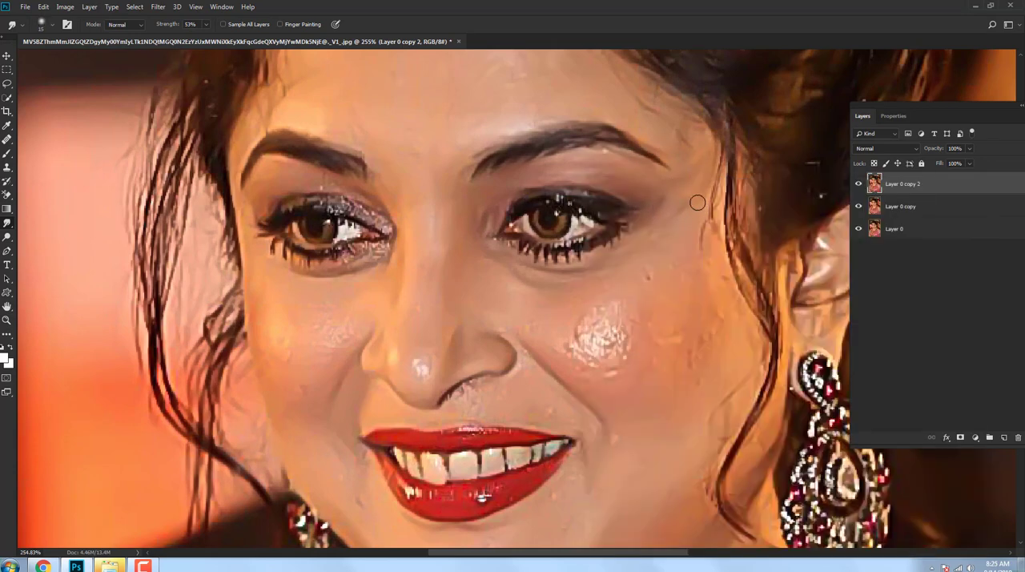
Step: Blend the shiny highlight and surrounding blemishes on the cheek nearest the ear with the 15 px Smudge brush at 53% strength
mouse_move(568, 324)
left_mouse_down()
mouse_move(576, 354)
mouse_move(602, 366)
mouse_move(629, 330)
mouse_move(618, 351)
left_mouse_up()
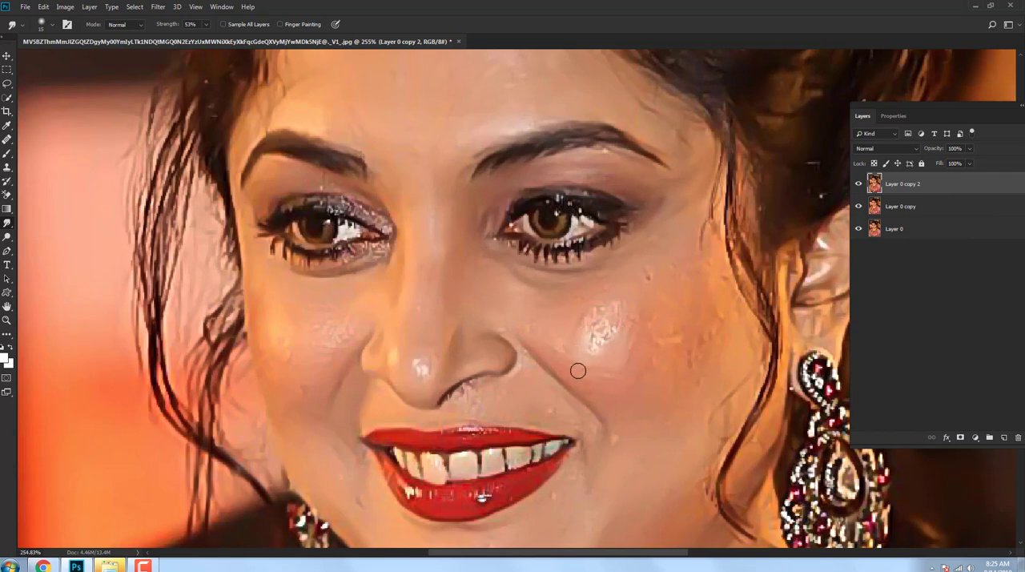
mouse_move(583, 314)
left_mouse_down()
mouse_move(613, 309)
mouse_move(626, 318)
mouse_move(592, 345)
left_mouse_up()
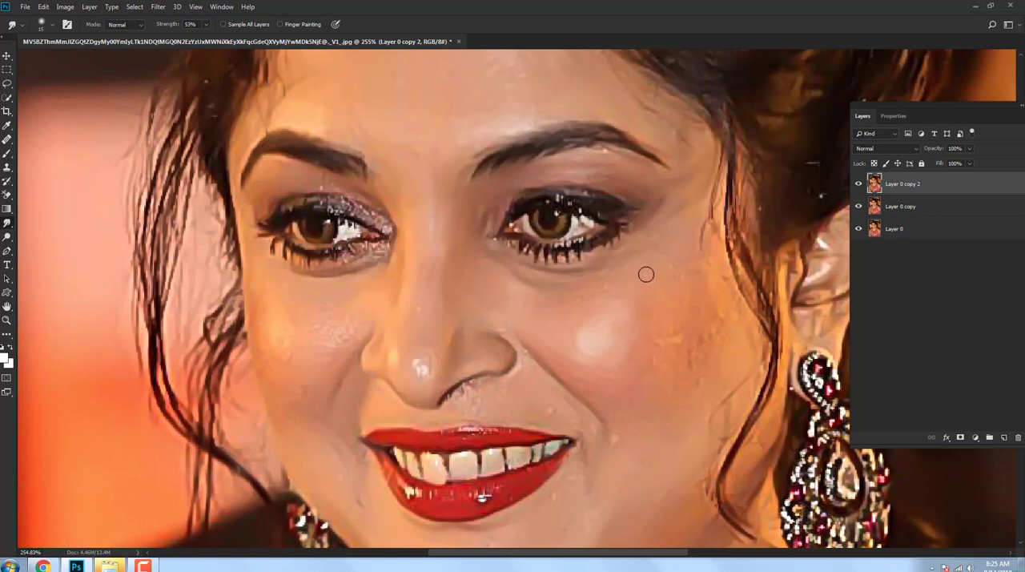
left_click_drag(502, 313, 559, 309)
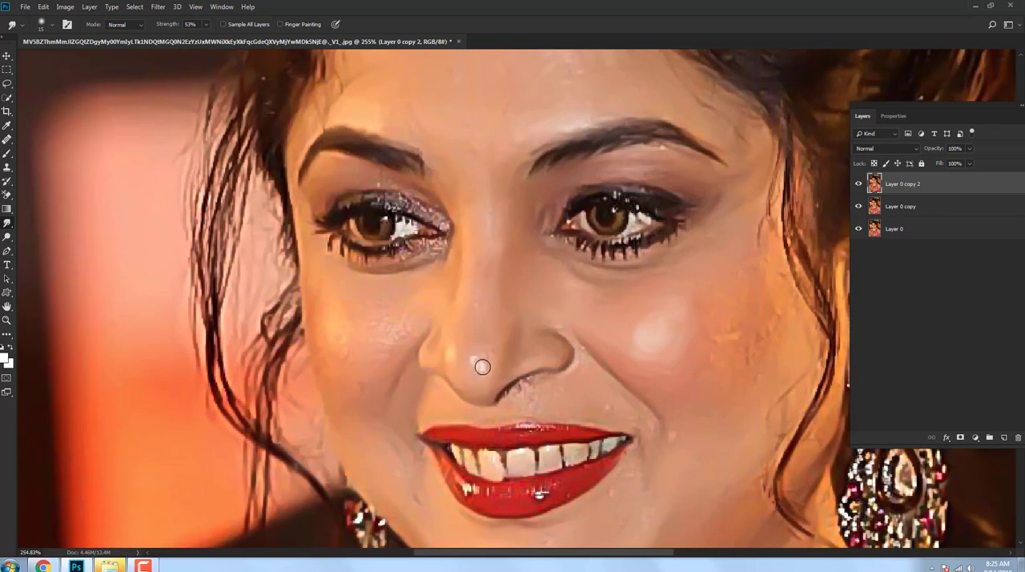
Step: Smooth the nose bridge, nose tip and the cheek farther from the ear with the 15 px Smudge brush at 53% strength
left_click_drag(456, 295, 454, 311)
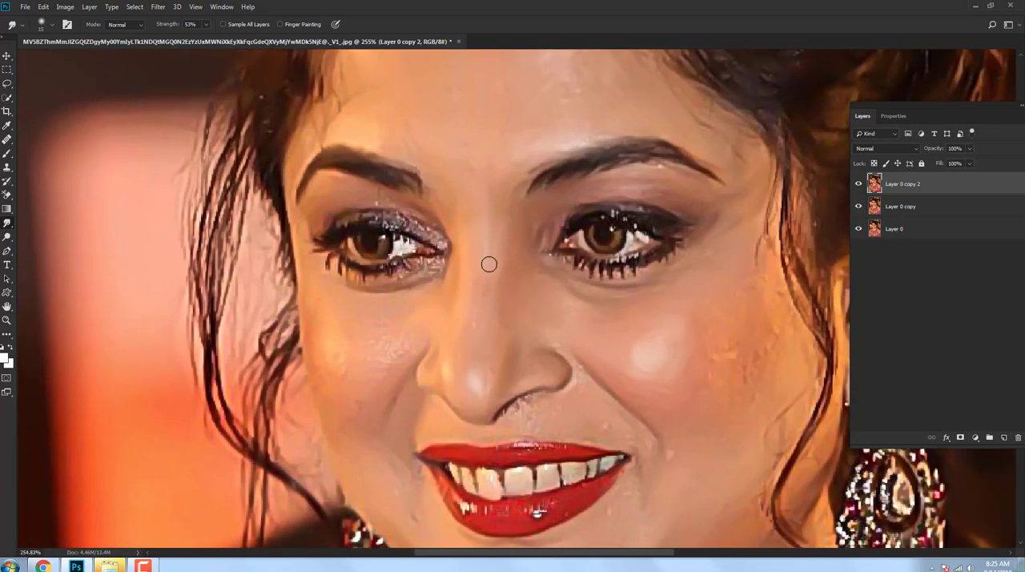
left_click_drag(494, 280, 555, 283)
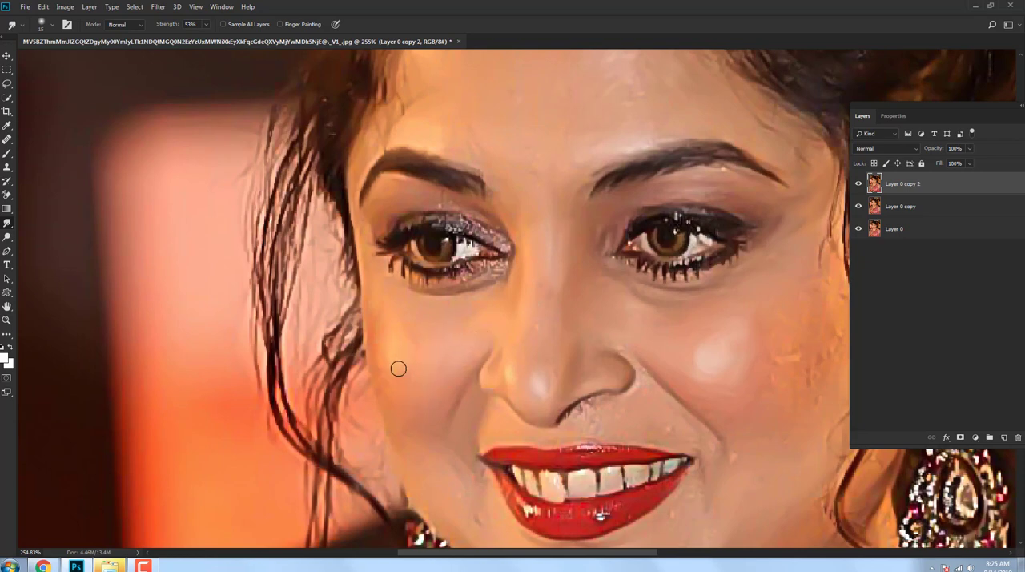
left_click_drag(405, 355, 417, 348)
Step: Set the Smudge strength to 30% and blend the skin around the eye farther from the ear, the temple and the forehead
key("3")
left_click_drag(393, 187, 380, 196)
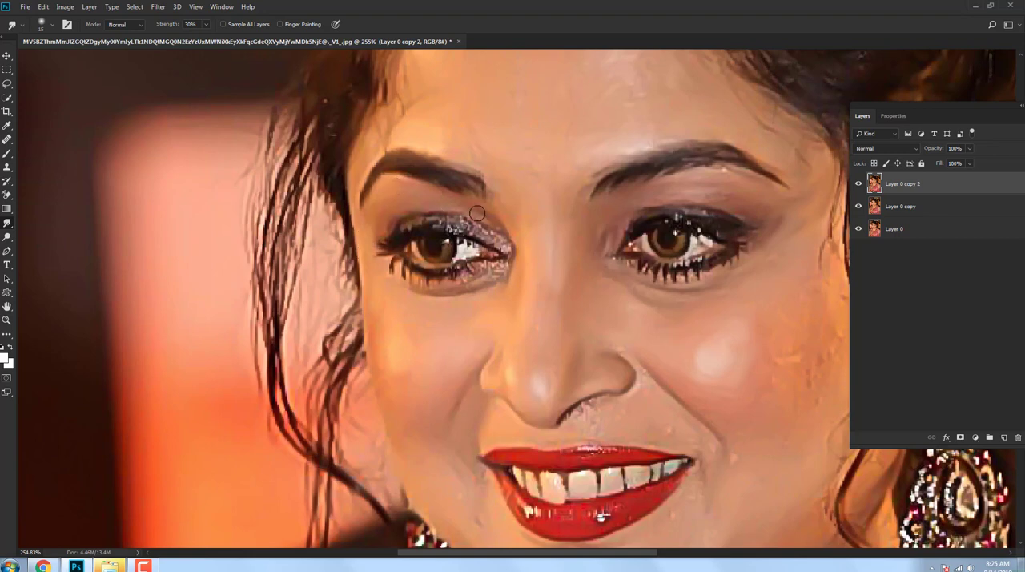
left_click_drag(496, 219, 474, 284)
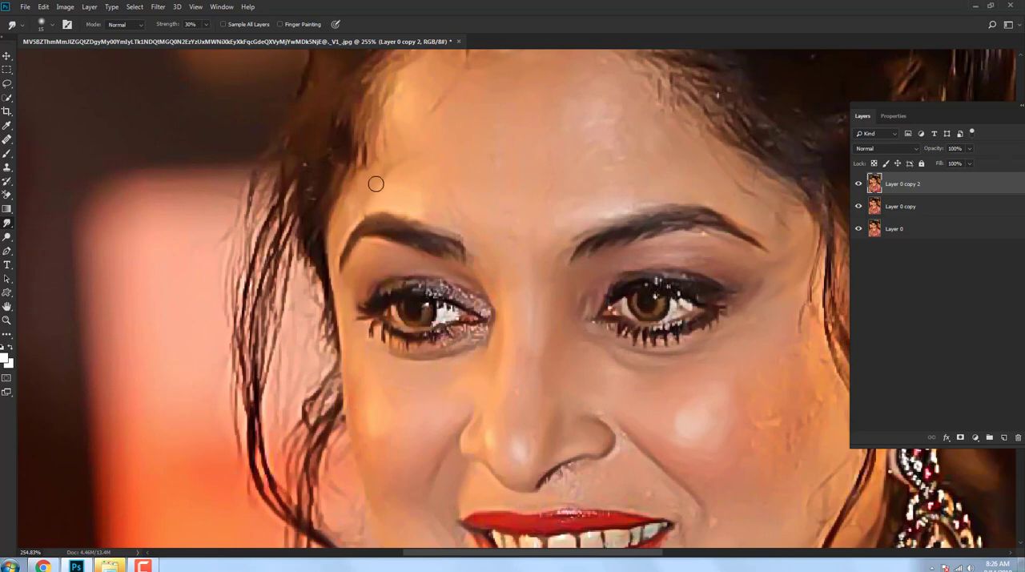
left_click_drag(398, 151, 382, 190)
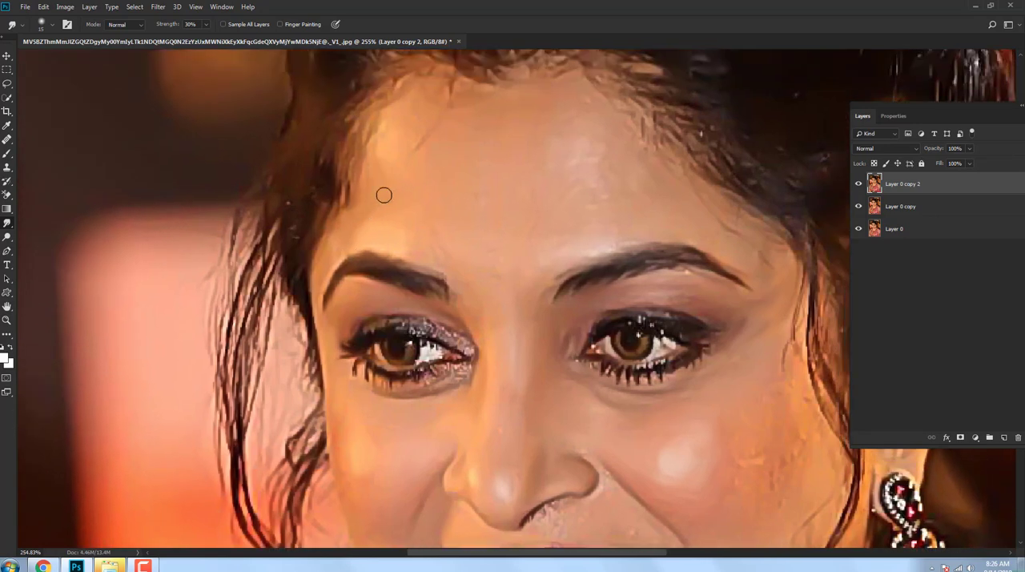
left_click_drag(498, 266, 481, 238)
mouse_move(476, 342)
left_mouse_down()
mouse_move(447, 296)
mouse_move(365, 217)
left_mouse_up()
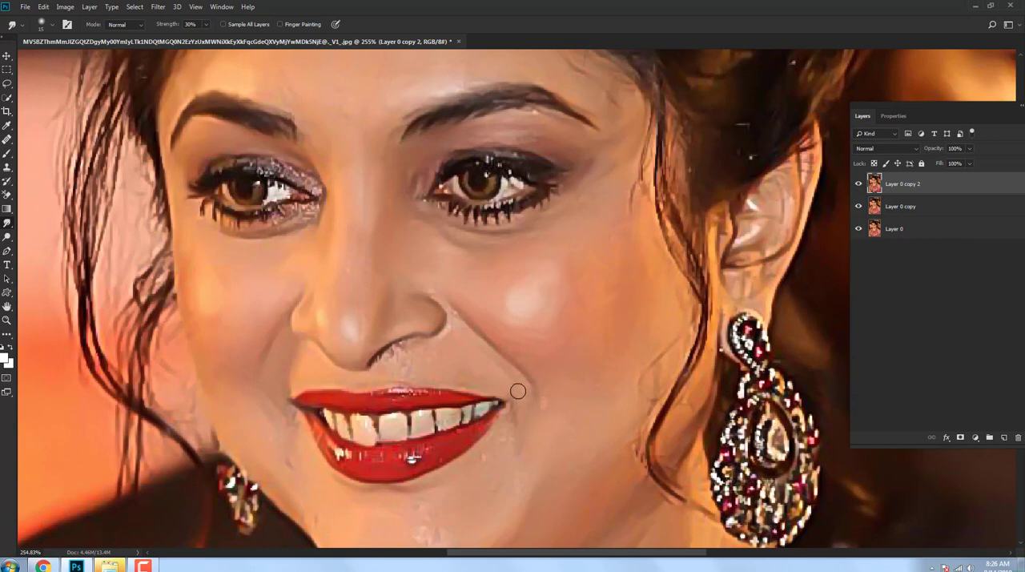
Step: Smooth the skin above the lips, beside the mouth and across the chin with the 15 px Smudge brush at 30% strength
mouse_move(436, 361)
left_mouse_down()
mouse_move(393, 350)
mouse_move(419, 366)
mouse_move(415, 353)
left_mouse_up()
left_click_drag(301, 346, 393, 324)
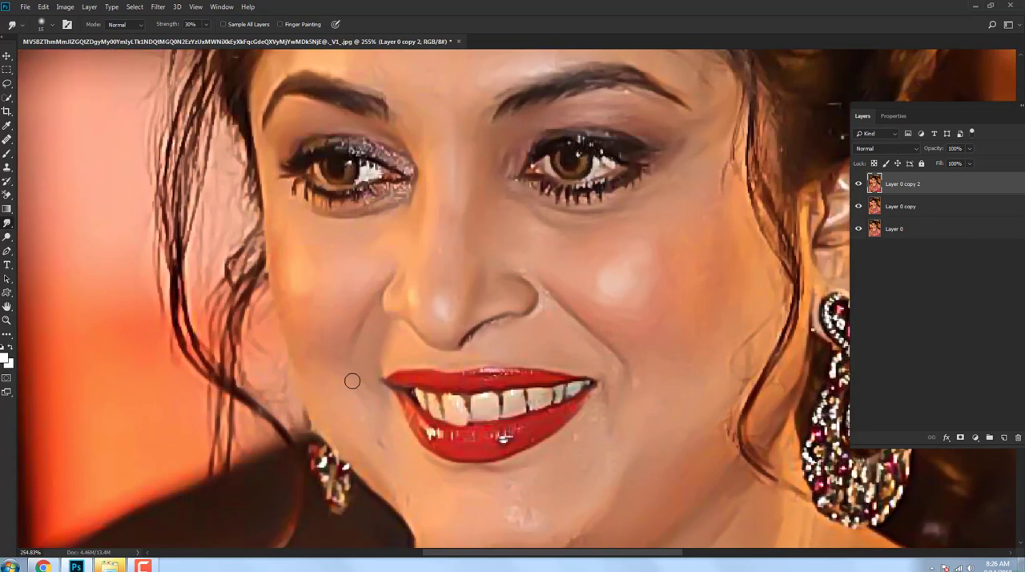
left_click_drag(436, 501, 372, 437)
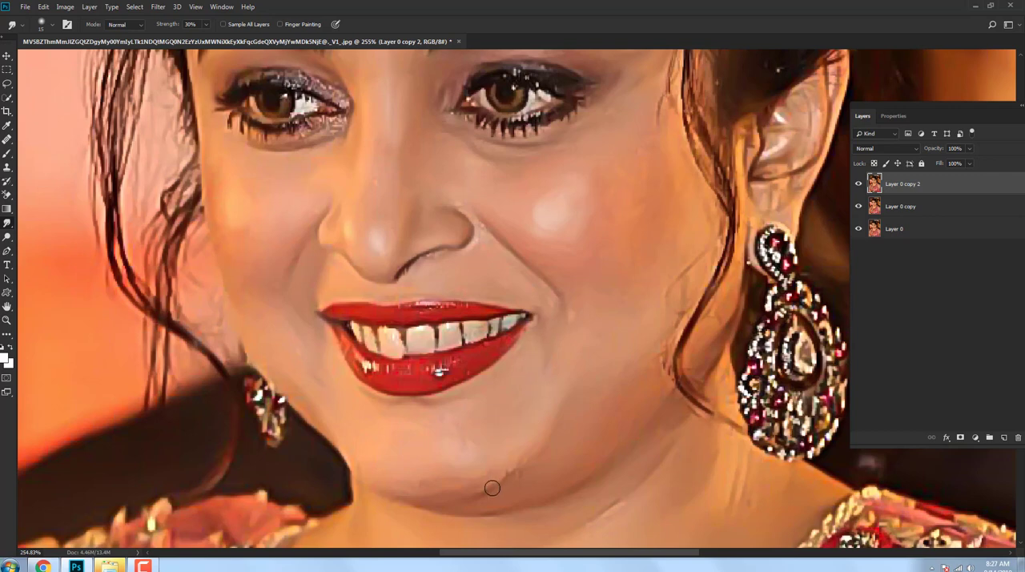
left_click_drag(457, 475, 406, 496)
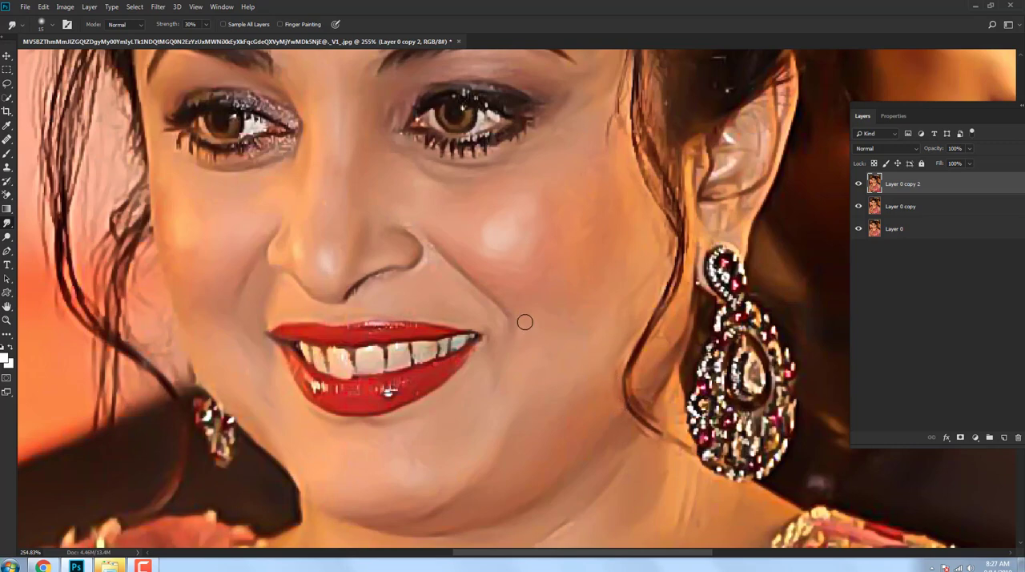
Step: Shrink the Smudge brush and clean up the nostril edge, the skin beneath it and the top of the smile crease
scroll(359, 291, "up", 3)
key("bracketleft")
key("bracketleft")
key("bracketleft")
key("bracketleft")
key("bracketleft")
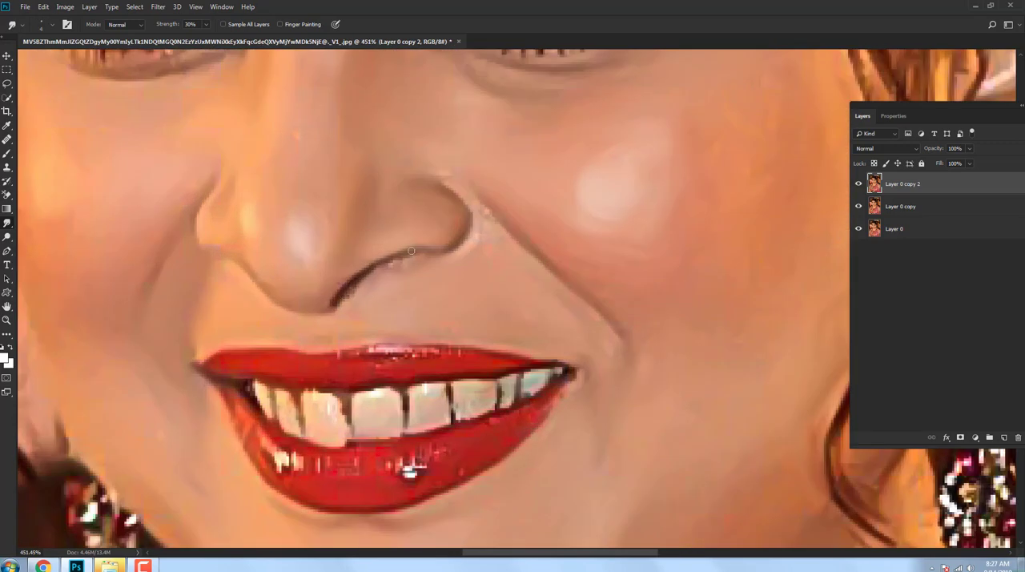
left_click_drag(461, 242, 445, 233)
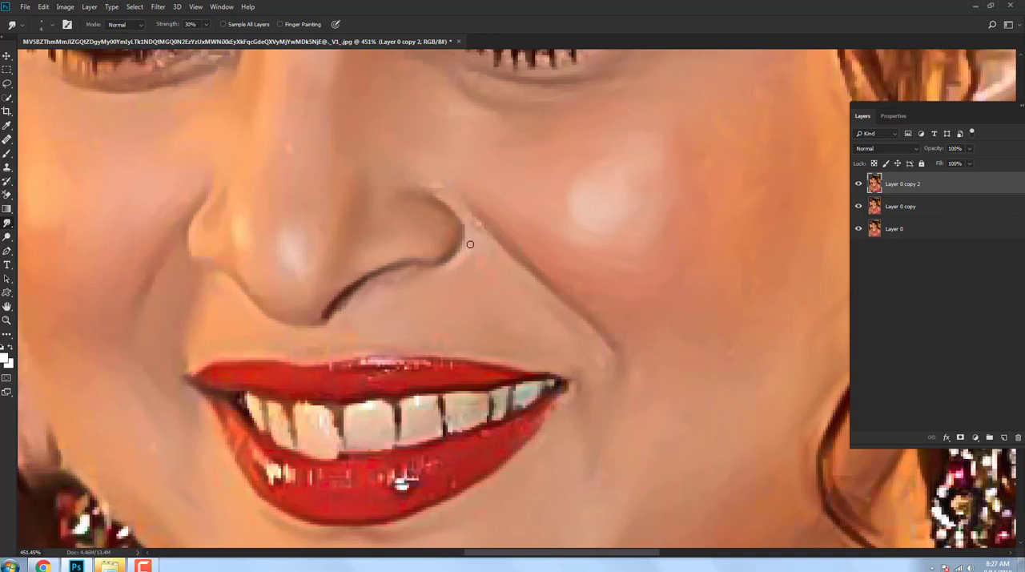
left_click_drag(433, 273, 486, 320)
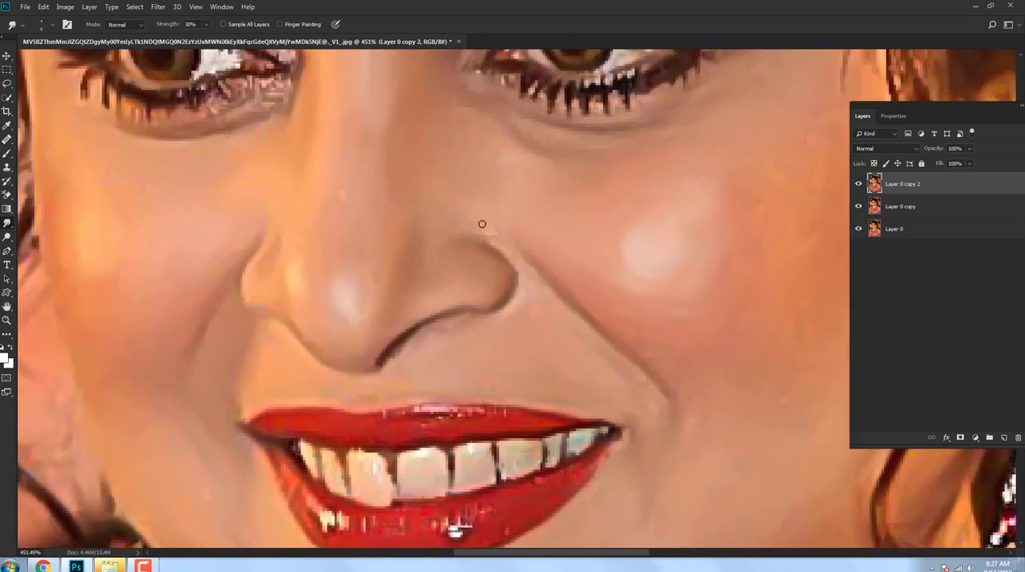
left_click_drag(473, 229, 494, 259)
scroll(373, 259, "down", 9)
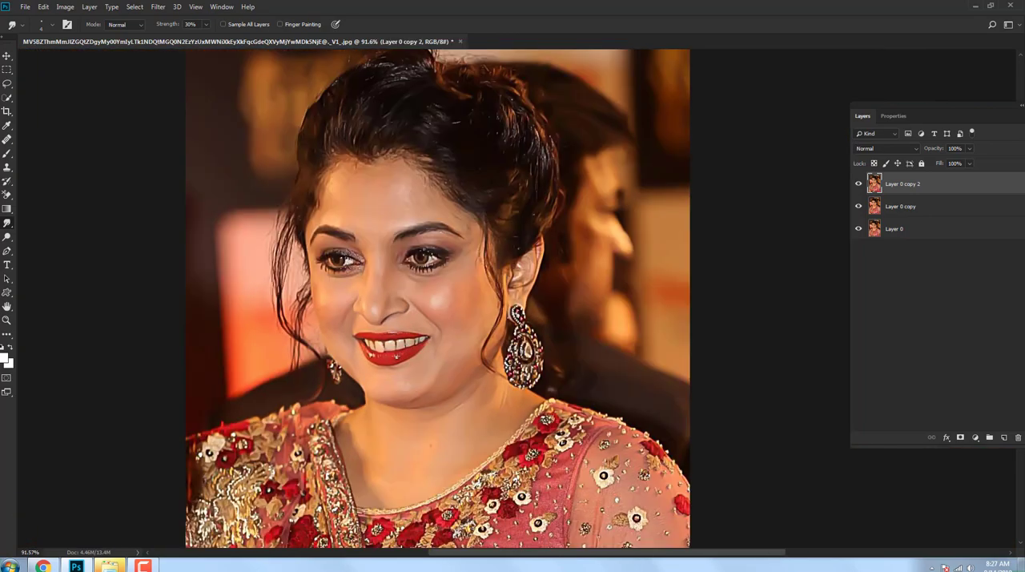
Step: Blend the skin along the chin and jawline with the Smudge tool at 30% strength
left_click_drag(424, 381, 482, 376)
scroll(389, 198, "up", 4)
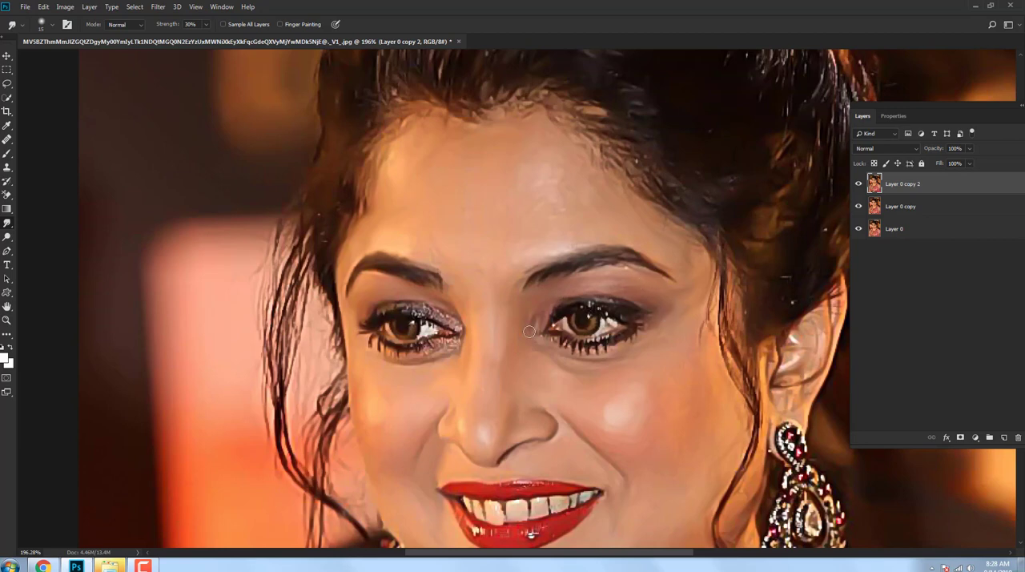
scroll(565, 363, "up", 1)
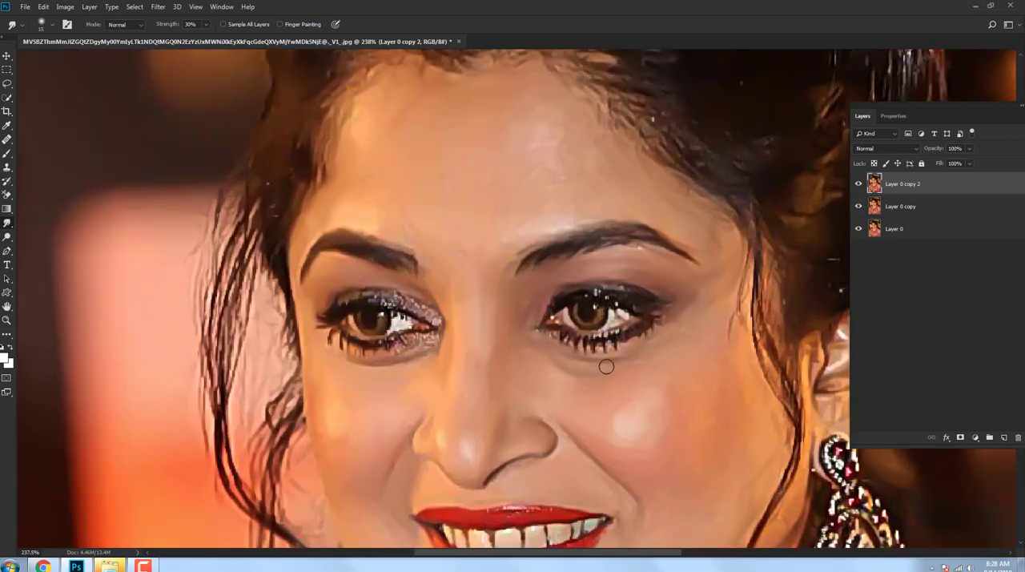
Step: Reduce the Smudge brush to 6 px and blend the glittery makeup around the inner corner of the eye farther from the ear
key("bracketleft")
scroll(588, 309, "down", 5)
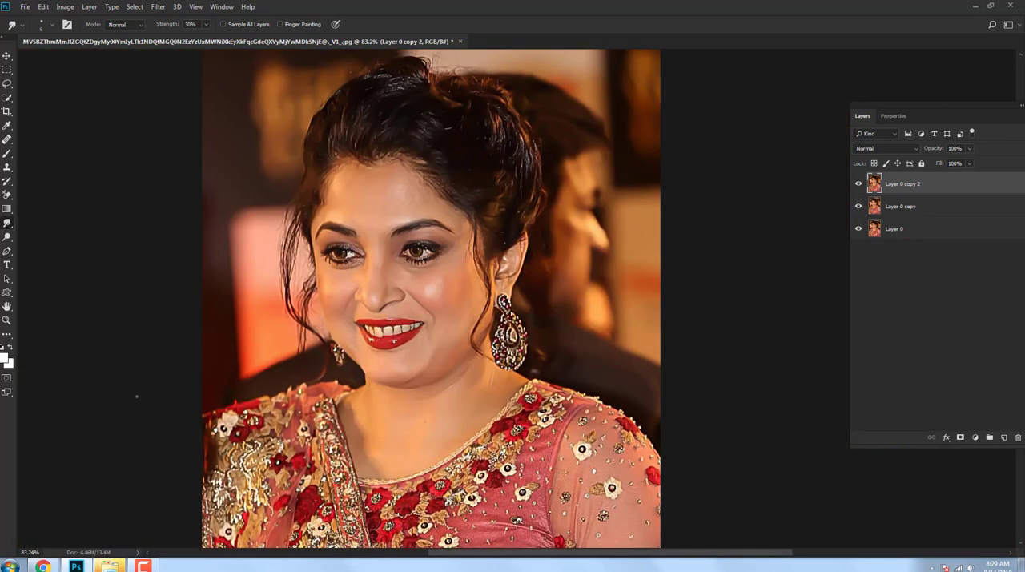
scroll(422, 282, "up", 5)
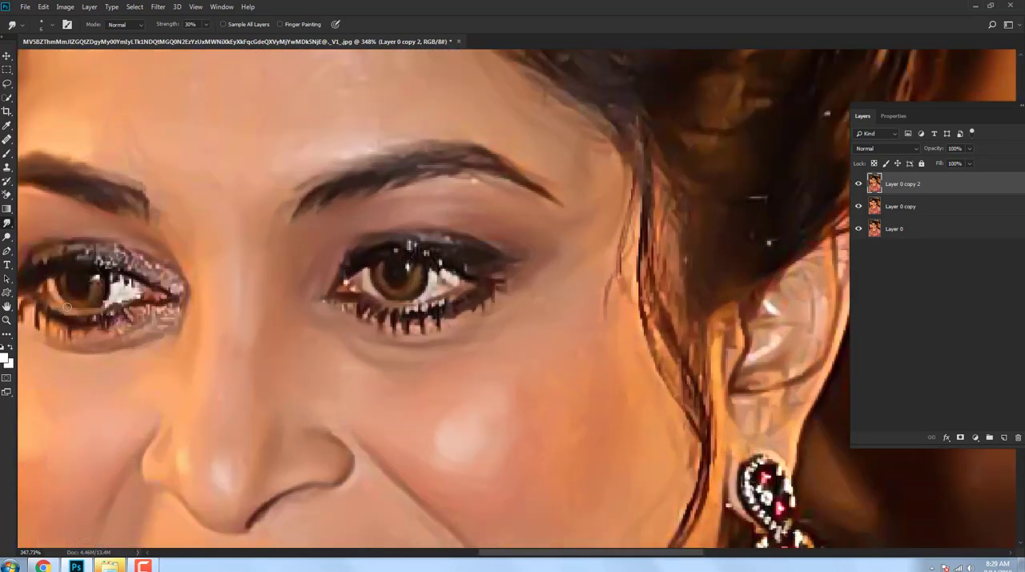
left_click_drag(160, 280, 135, 256)
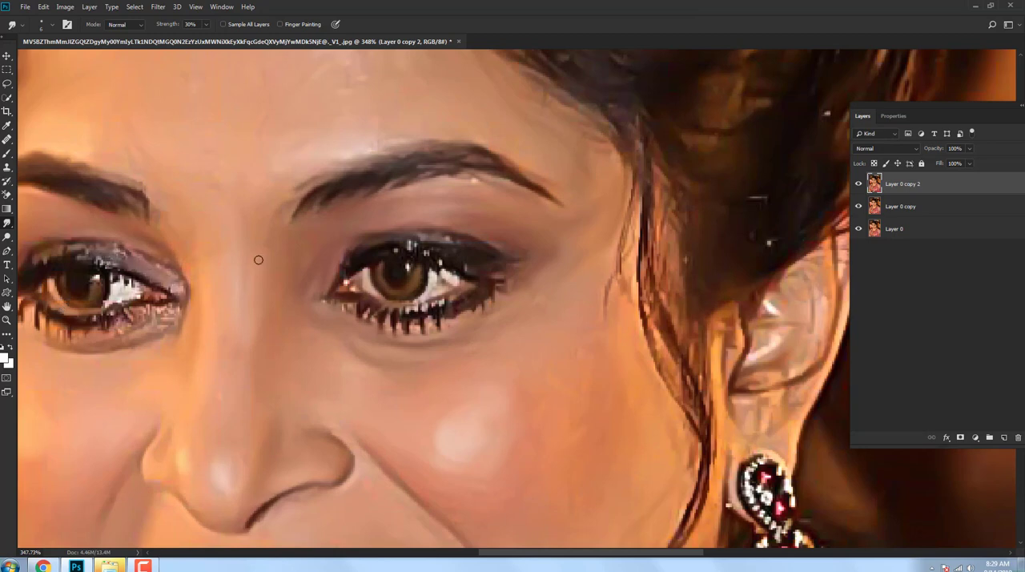
left_click_drag(172, 322, 150, 325)
left_click_drag(87, 336, 190, 351)
right_click(190, 351)
scroll(571, 378, "up", 10)
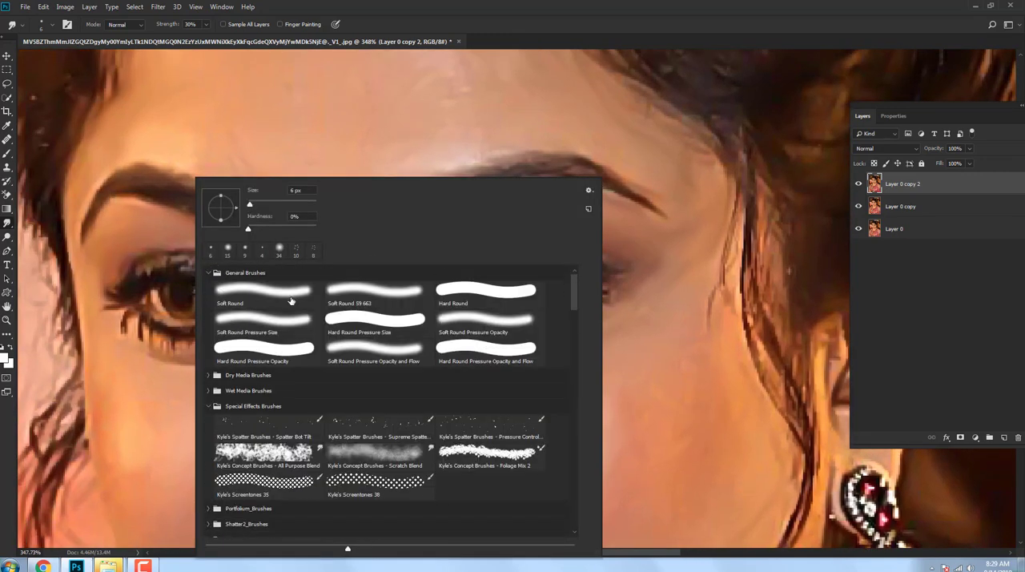
left_click(302, 4)
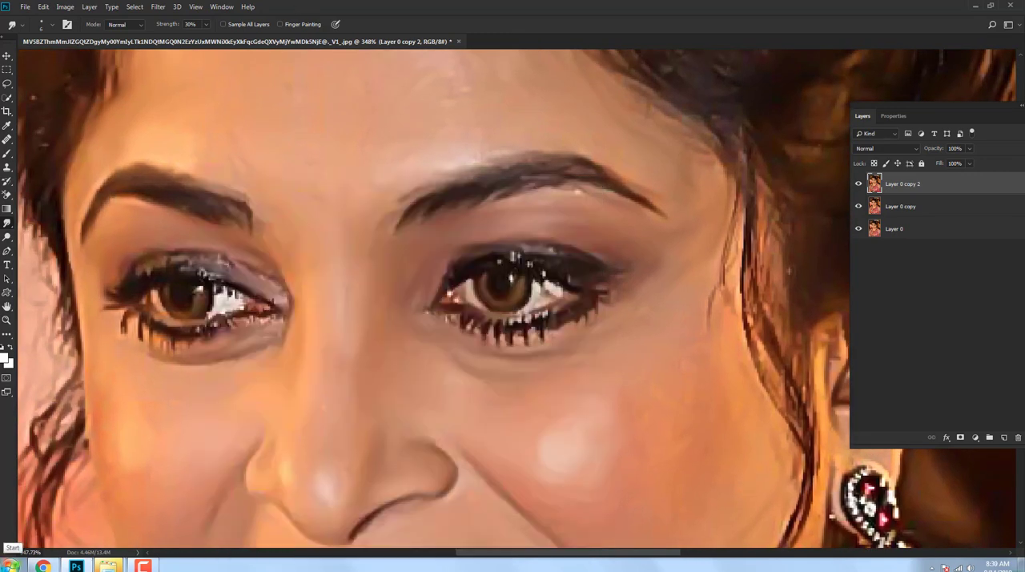
Step: Smudge the upper-lid shadow, glints and inner corner of the eye farther from the ear with the 6 px brush
left_click_drag(204, 169, 245, 267)
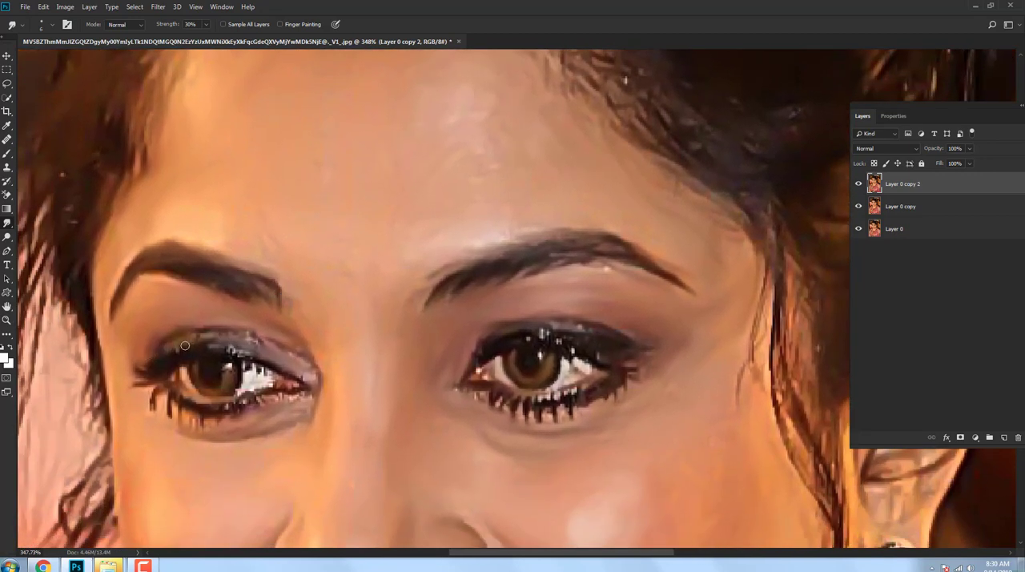
mouse_move(184, 345)
left_mouse_down()
mouse_move(214, 332)
mouse_move(254, 340)
left_mouse_up()
mouse_move(265, 409)
left_mouse_down()
mouse_move(292, 388)
mouse_move(278, 347)
mouse_move(287, 355)
left_mouse_up()
scroll(332, 376, "down", 4)
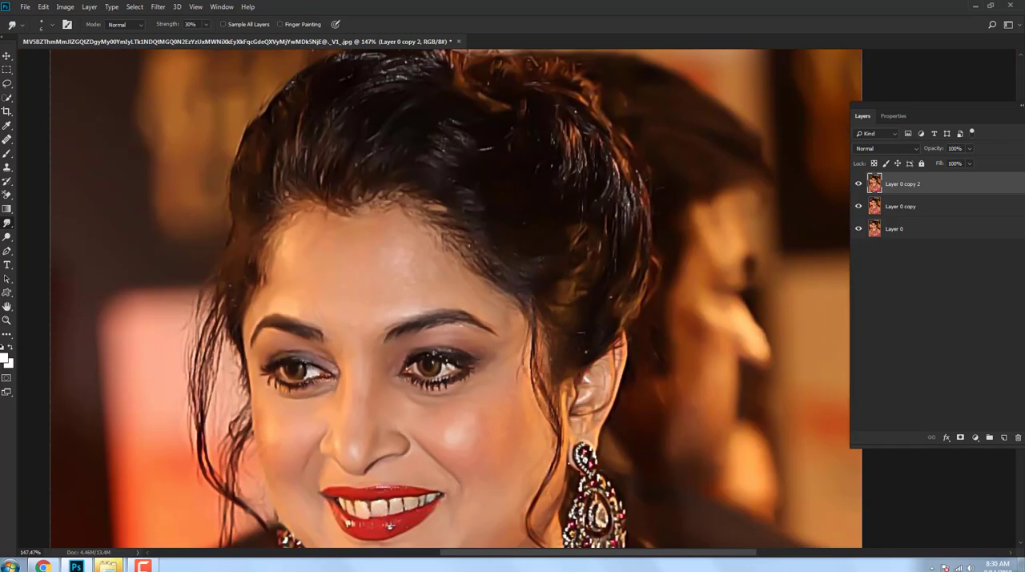
Step: Smudge the lid glints, eye white and lower lashes of the eye nearest the ear with the 6 px brush at 30% strength
scroll(465, 370, "up", 4)
mouse_move(434, 361)
left_mouse_down()
mouse_move(431, 348)
mouse_move(448, 351)
mouse_move(405, 322)
left_mouse_up()
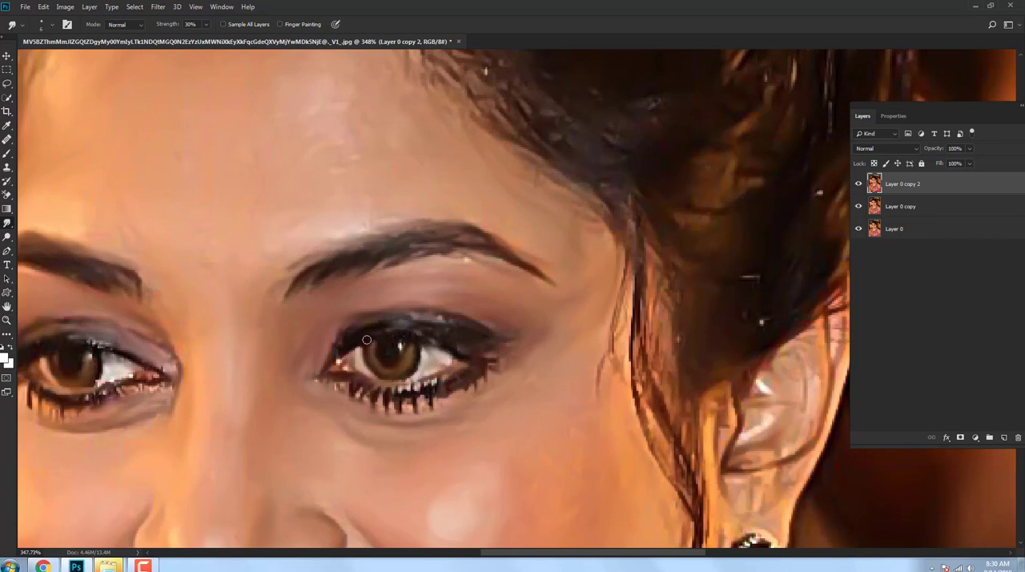
left_click_drag(400, 387, 451, 373)
mouse_move(344, 364)
left_mouse_down()
mouse_move(309, 379)
mouse_move(360, 389)
mouse_move(364, 412)
left_mouse_up()
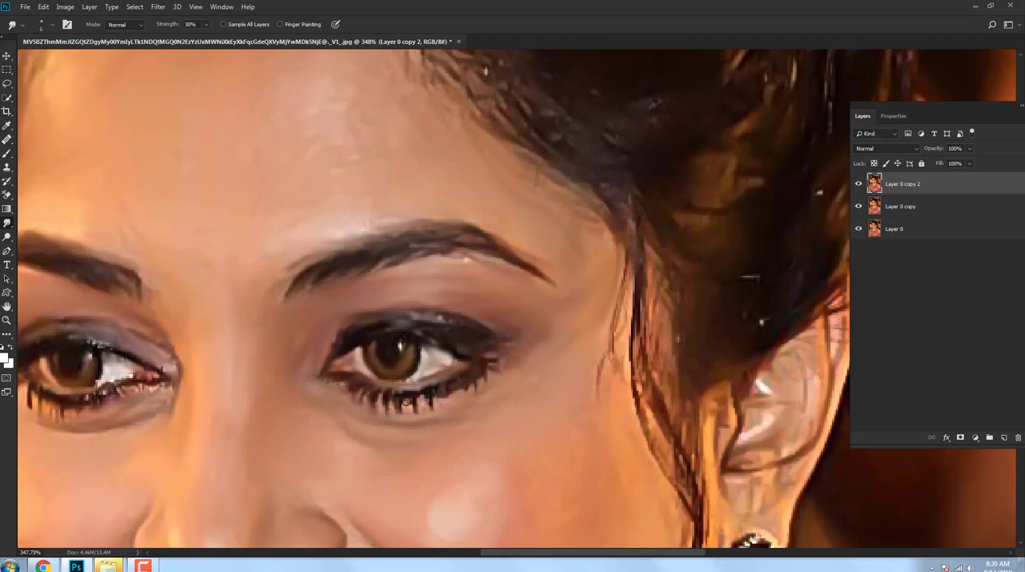
left_click_drag(426, 400, 422, 417)
scroll(480, 276, "down", 8)
Step: Blend the pixelated highlights on the upper and lower lips into soft shine with the 6 px Smudge brush
scroll(318, 342, "up", 8)
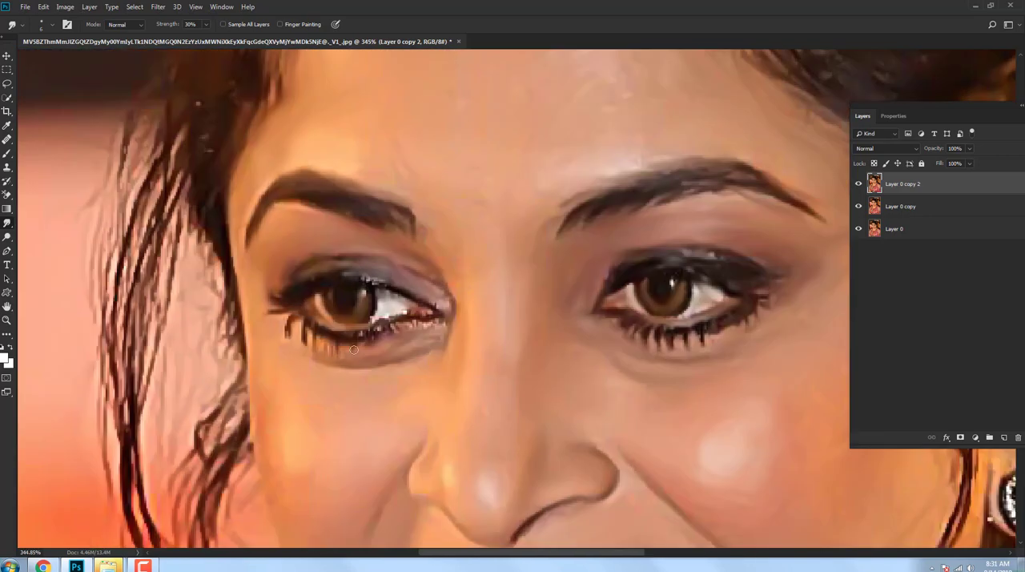
scroll(372, 301, "down", 8)
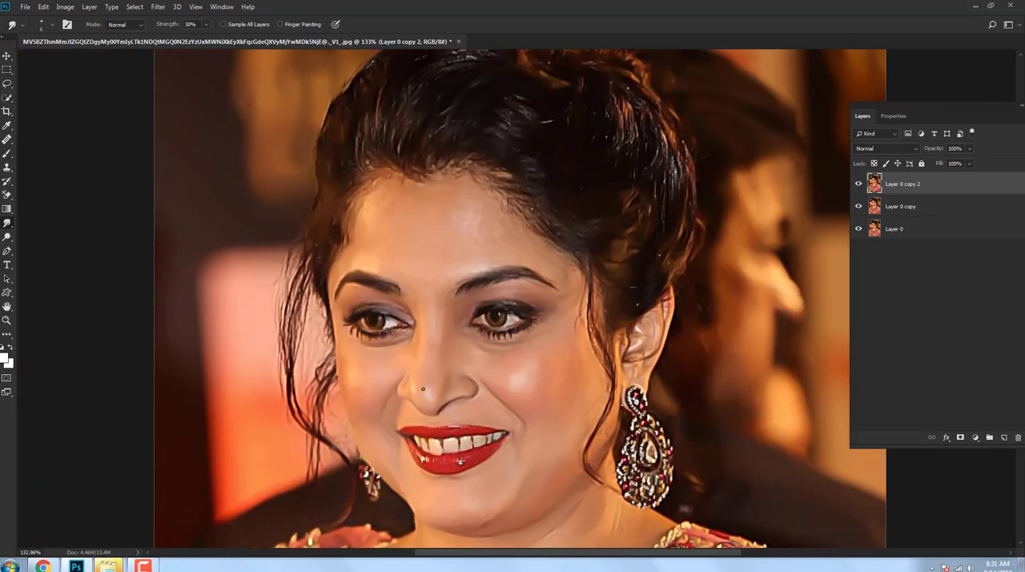
scroll(539, 185, "up", 6)
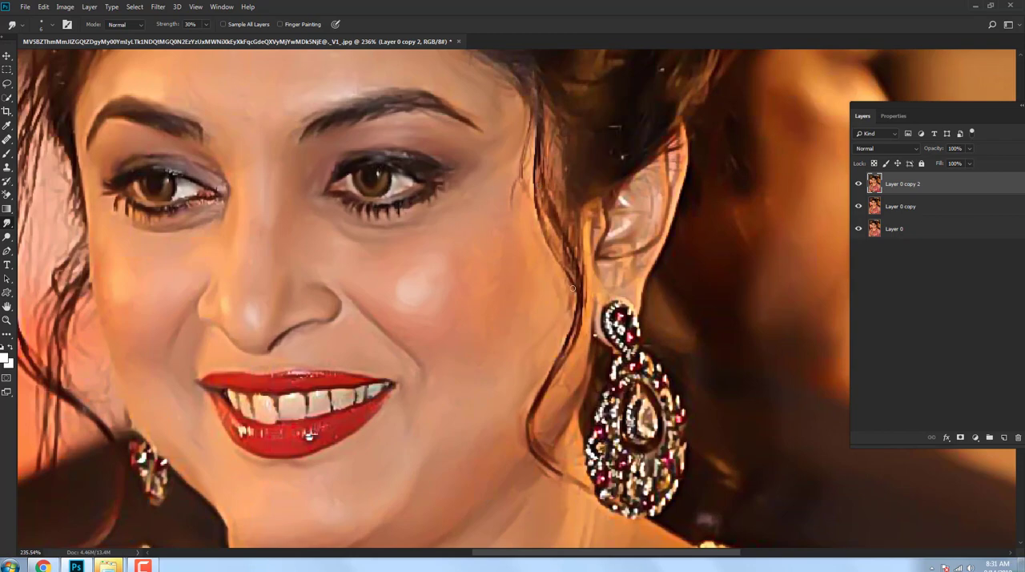
scroll(546, 465, "down", 8)
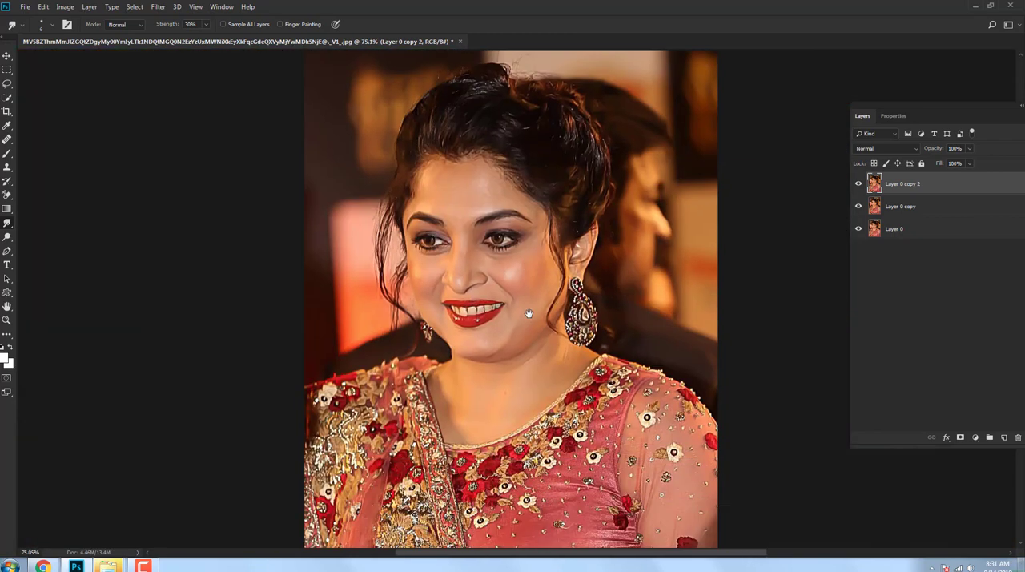
scroll(442, 308, "up", 9)
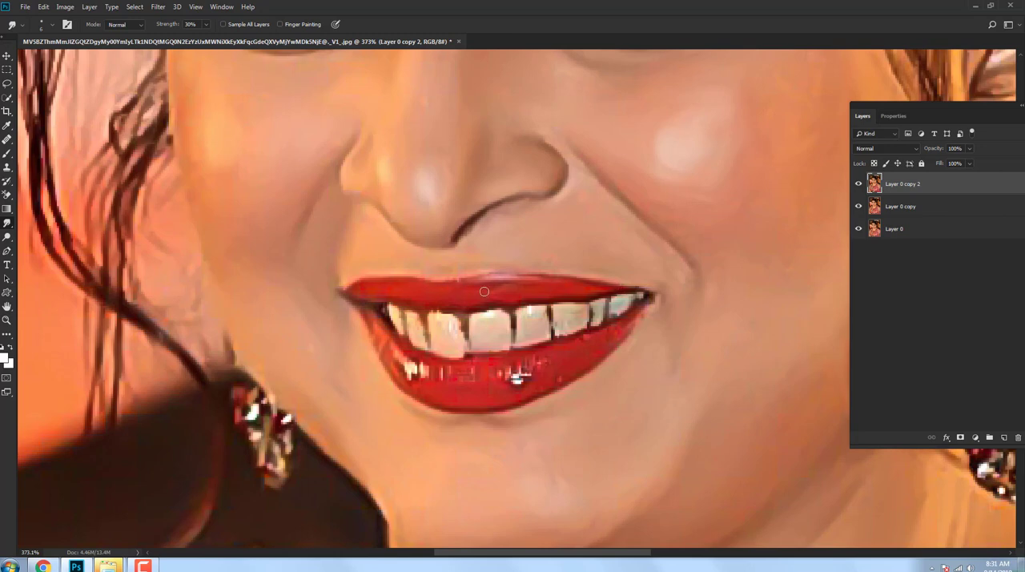
mouse_move(399, 357)
left_mouse_down()
mouse_move(415, 377)
mouse_move(472, 381)
mouse_move(413, 368)
mouse_move(390, 357)
left_mouse_up()
mouse_move(453, 369)
left_mouse_down()
mouse_move(527, 374)
mouse_move(533, 355)
mouse_move(509, 366)
mouse_move(541, 374)
left_mouse_up()
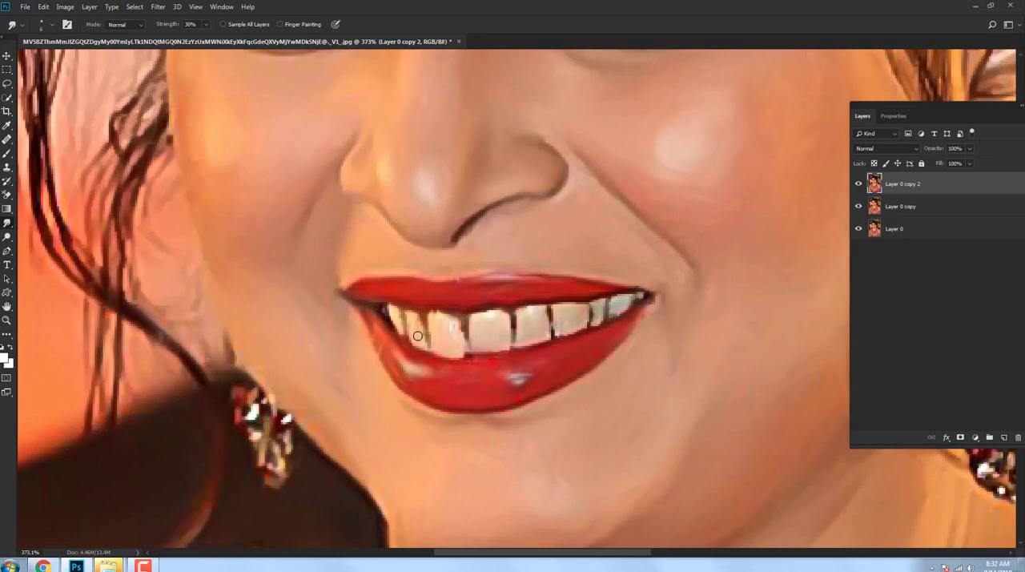
Step: Smooth the surfaces and edges of the upper teeth with the Smudge tool at 30% strength
scroll(431, 331, "down", 4)
scroll(458, 362, "up", 4)
left_click_drag(424, 322, 441, 322)
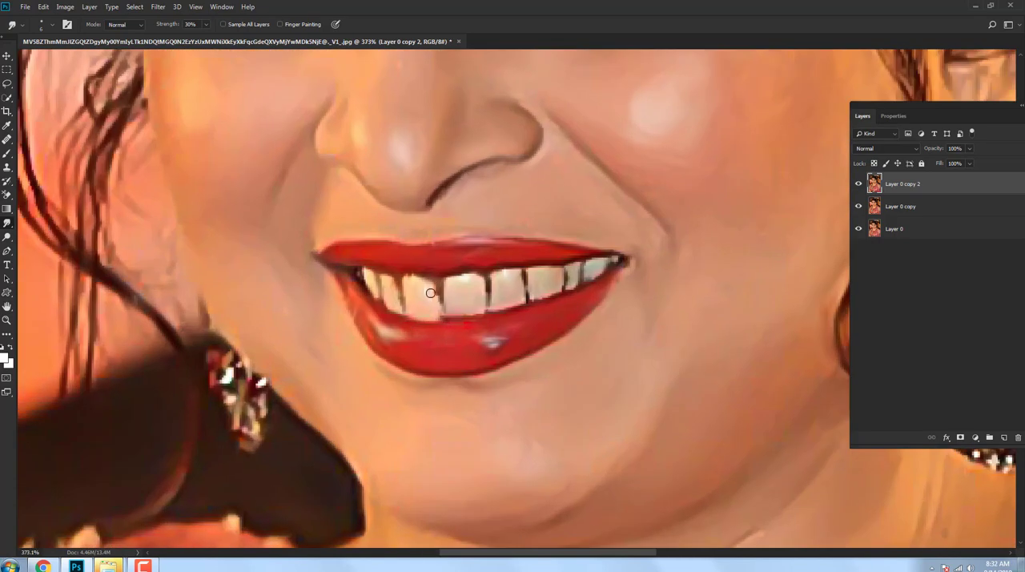
left_click_drag(424, 277, 408, 278)
Step: Smudge the grey shine in the dark hair above the forehead into soft strands with the 6 px brush
scroll(431, 270, "down", 5)
scroll(496, 274, "up", 5)
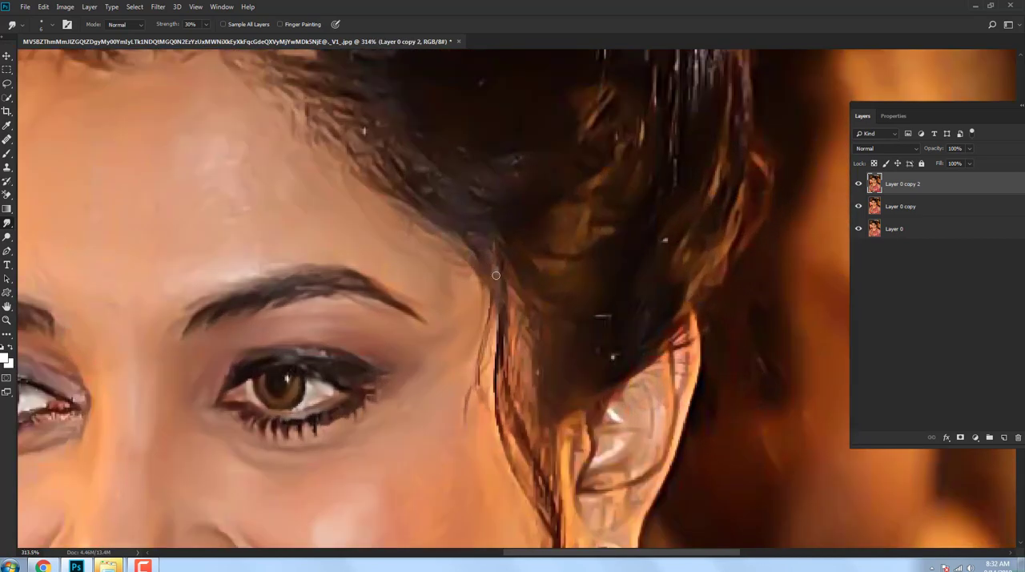
left_click_drag(470, 144, 608, 471)
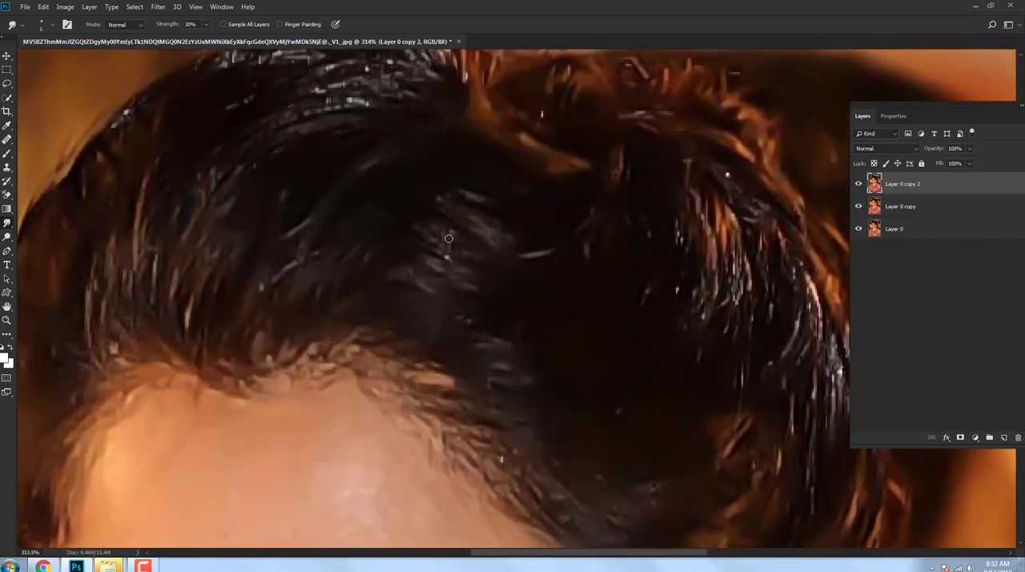
scroll(489, 278, "right", 5)
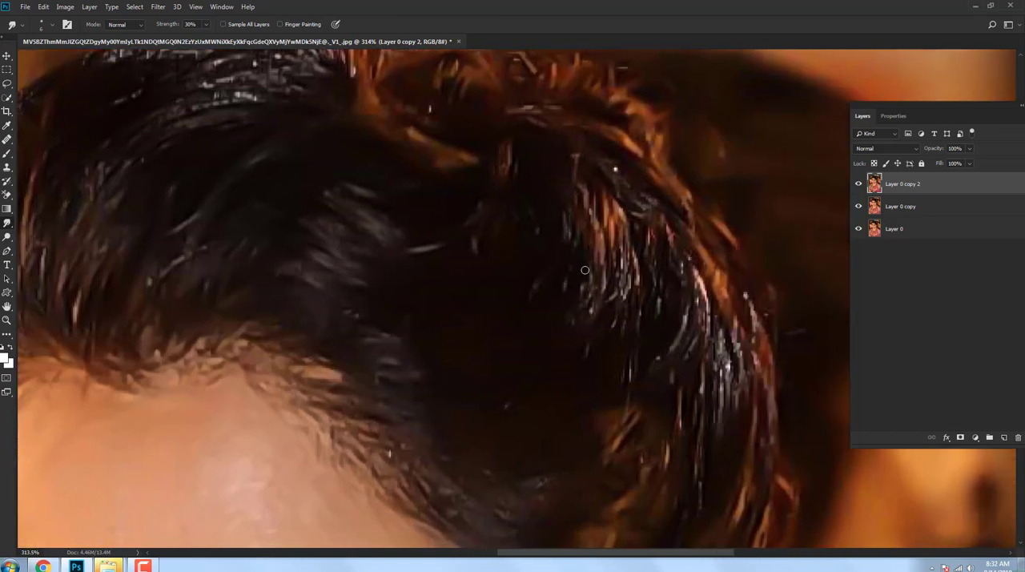
Step: Enlarge the Smudge brush to 20 px and blend the reddish highlight strands on the hair's crown along their direction
key("bracketright")
key("bracketright")
key("bracketright")
key("bracketright")
key("bracketright")
key("bracketright")
mouse_move(602, 200)
left_mouse_down()
mouse_move(615, 247)
mouse_move(606, 306)
left_mouse_up()
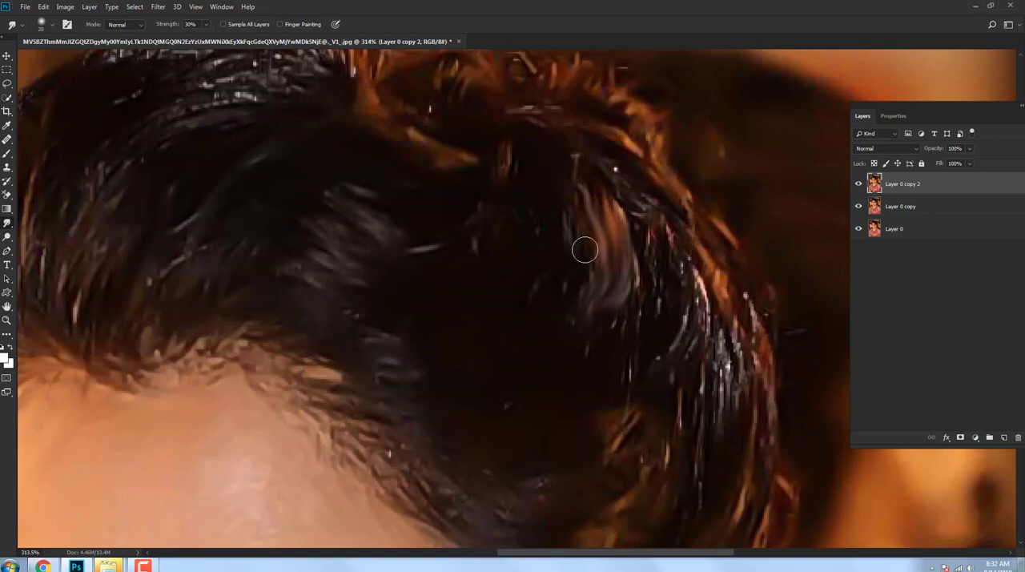
Step: Smudge the golden-brown strands above the ear into soft hair with the 20 px brush
scroll(560, 288, "down", 5)
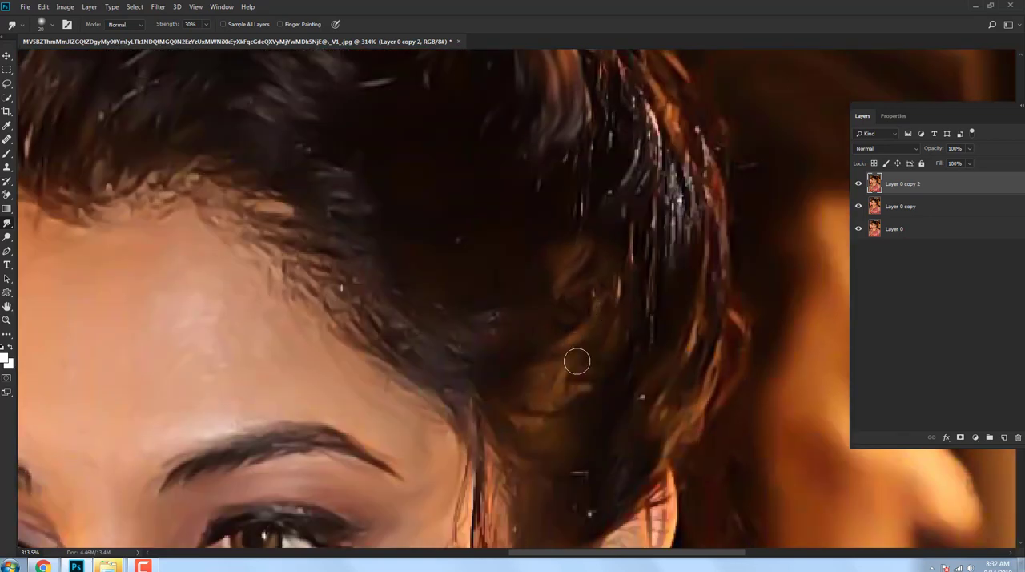
left_click_drag(575, 383, 558, 426)
key("space")
left_click_drag(609, 307, 586, 365)
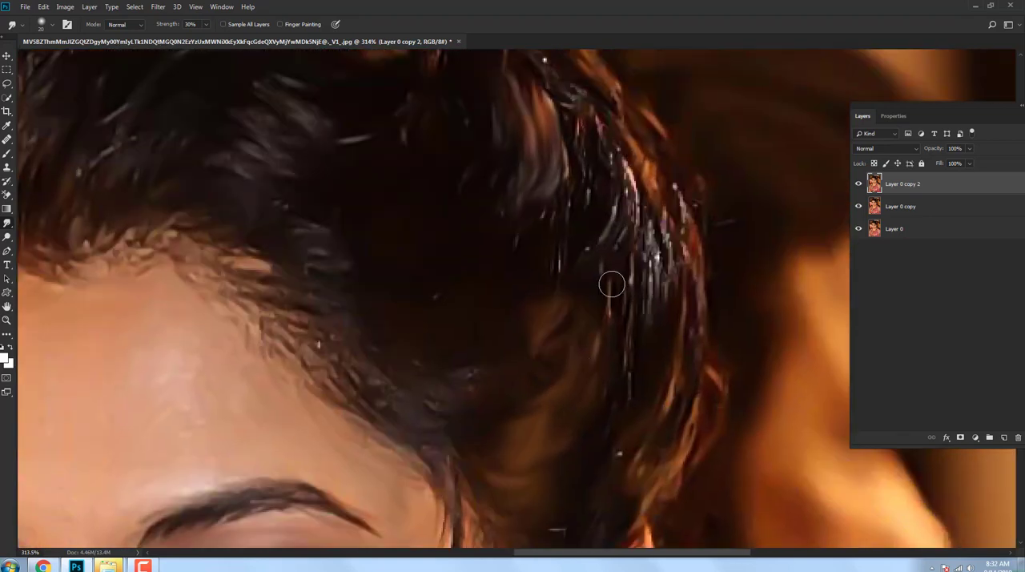
Step: Smudge the jagged white highlight streaks on the side of the hair into smooth grey strands along their direction
left_click_drag(648, 221, 634, 296)
left_click_drag(617, 196, 582, 288)
left_click_drag(631, 144, 635, 216)
key("space")
left_click_drag(631, 204, 636, 277)
mouse_move(590, 240)
left_mouse_down()
mouse_move(557, 302)
mouse_move(592, 352)
mouse_move(610, 238)
left_mouse_up()
key("space")
left_click_drag(551, 175, 581, 196)
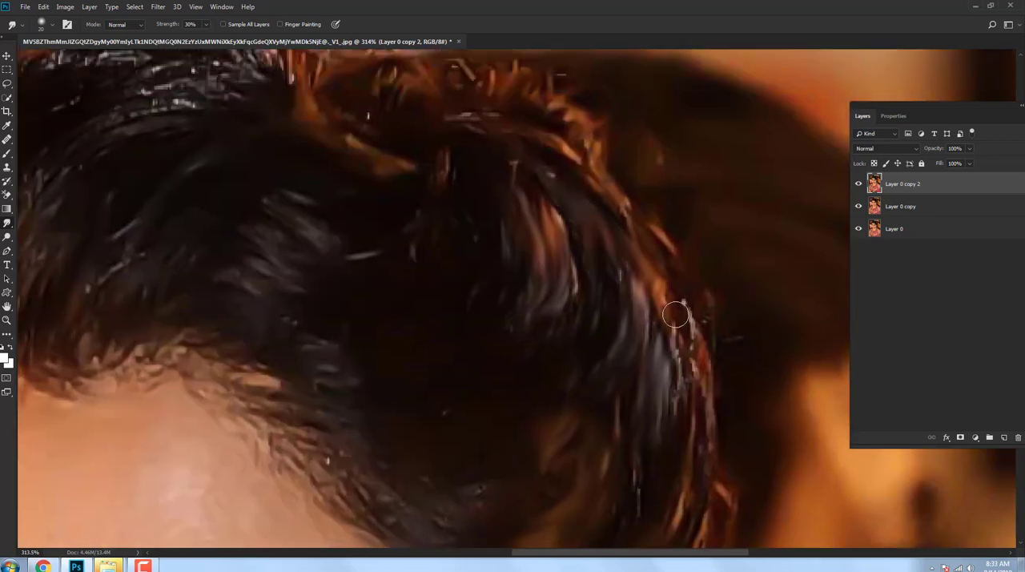
Step: Blend the orange and white flecks along the outer side edge of the hair into flowing strands
left_click_drag(677, 314, 669, 289)
key("space")
left_click_drag(611, 200, 649, 322)
left_click_drag(621, 273, 526, 252)
left_click_drag(595, 260, 511, 227)
left_click_drag(606, 230, 574, 213)
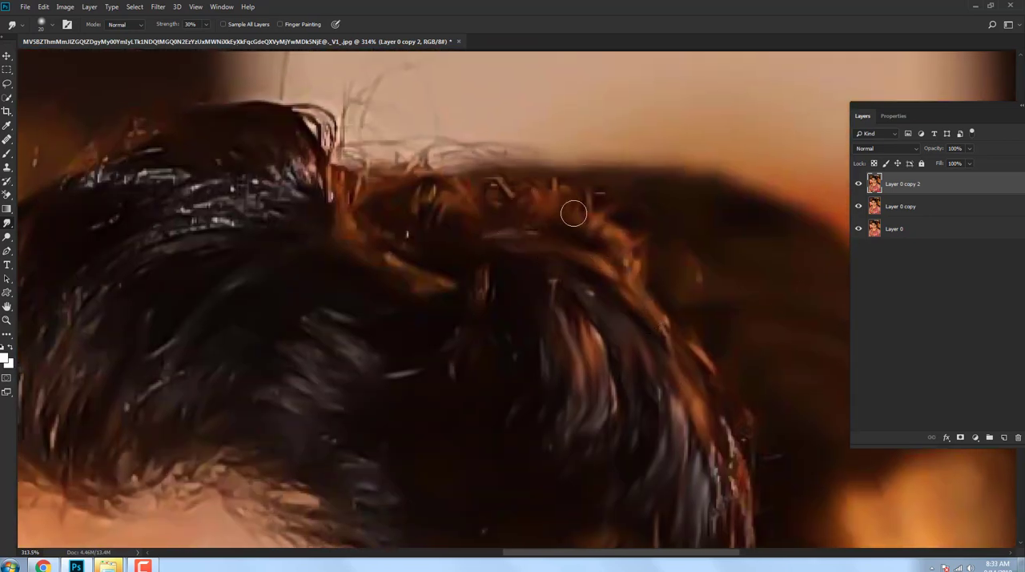
Step: Smudge the reddish curls and golden strand on the crown of the hair into soft shapes
key("space")
left_click_drag(459, 195, 495, 215)
left_click_drag(495, 214, 460, 226)
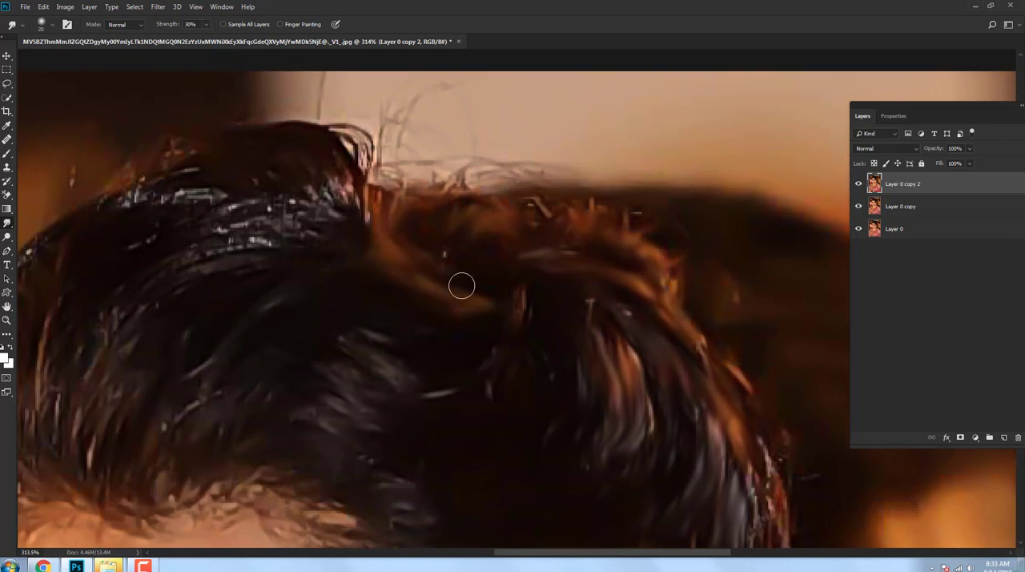
scroll(460, 305, "down", 5)
scroll(460, 316, "up", 3)
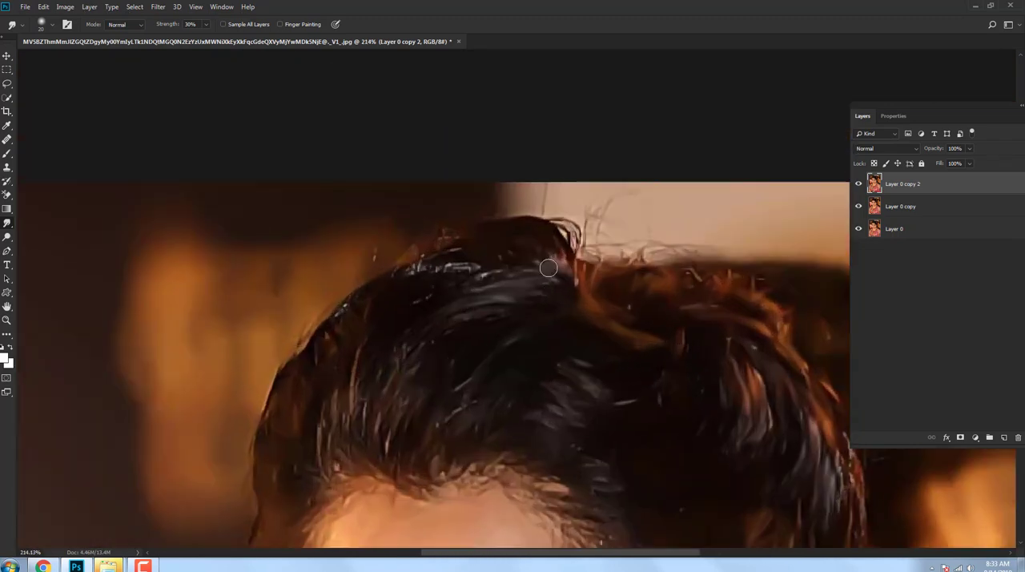
Step: Smudge the bright highlights on the front puff and the strands above the forehead hairline into smooth hair
mouse_move(468, 294)
left_mouse_down()
mouse_move(441, 266)
mouse_move(416, 269)
left_mouse_up()
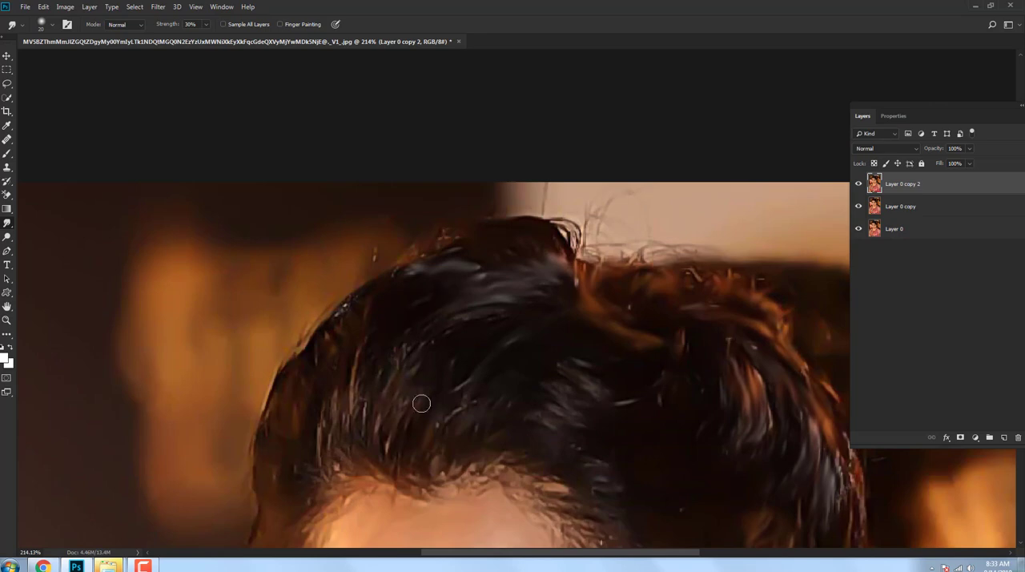
mouse_move(354, 425)
left_mouse_down()
mouse_move(328, 422)
mouse_move(337, 417)
mouse_move(337, 482)
mouse_move(293, 461)
mouse_move(348, 451)
left_mouse_up()
scroll(368, 405, "down", 3)
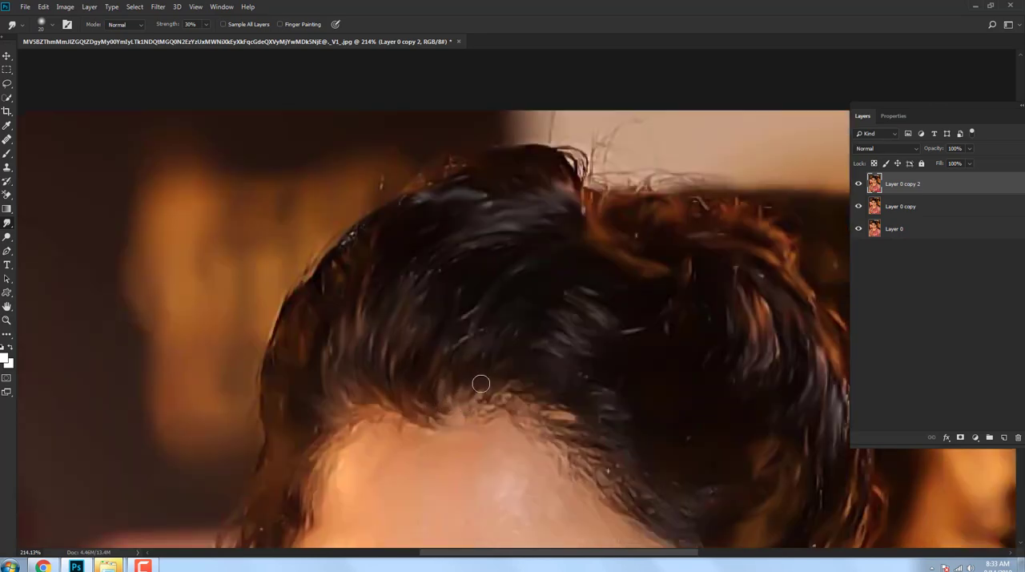
left_click_drag(441, 353, 460, 353)
left_click_drag(385, 298, 513, 106)
Step: Review the smudged hair, face and neck both up close and across the whole portrait
scroll(426, 267, "down", 5)
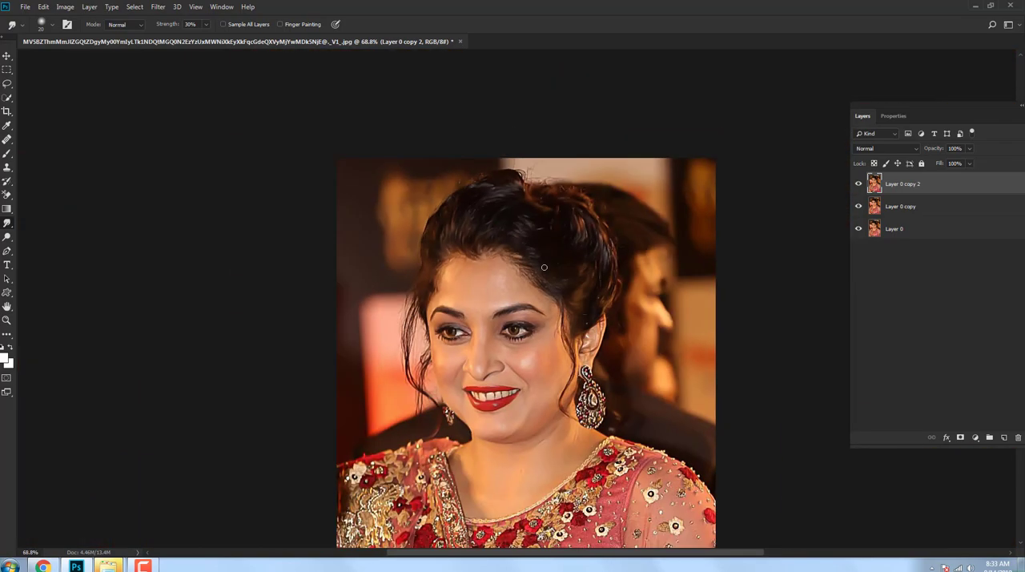
scroll(507, 419, "up", 4)
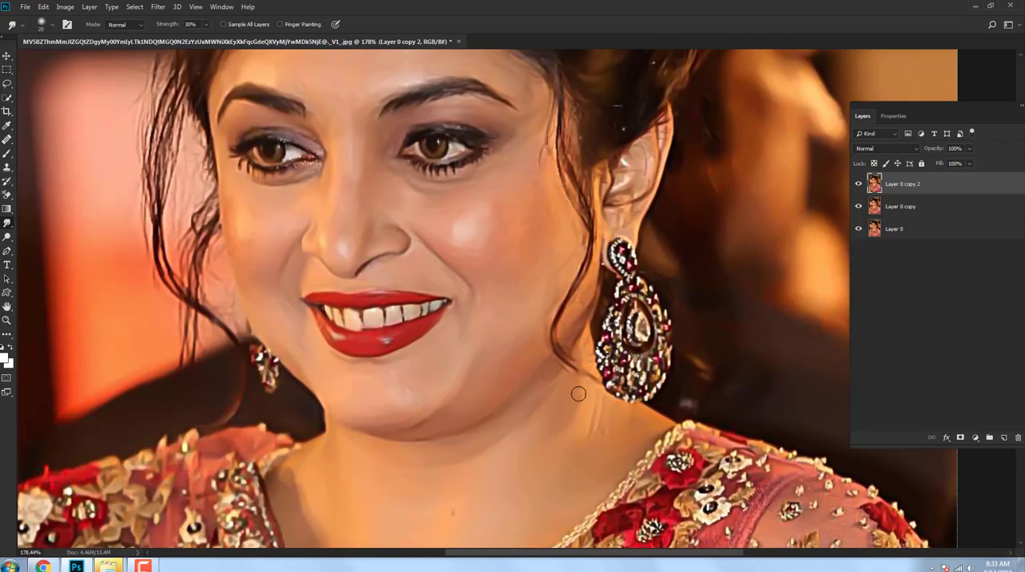
left_click_drag(484, 497, 581, 387)
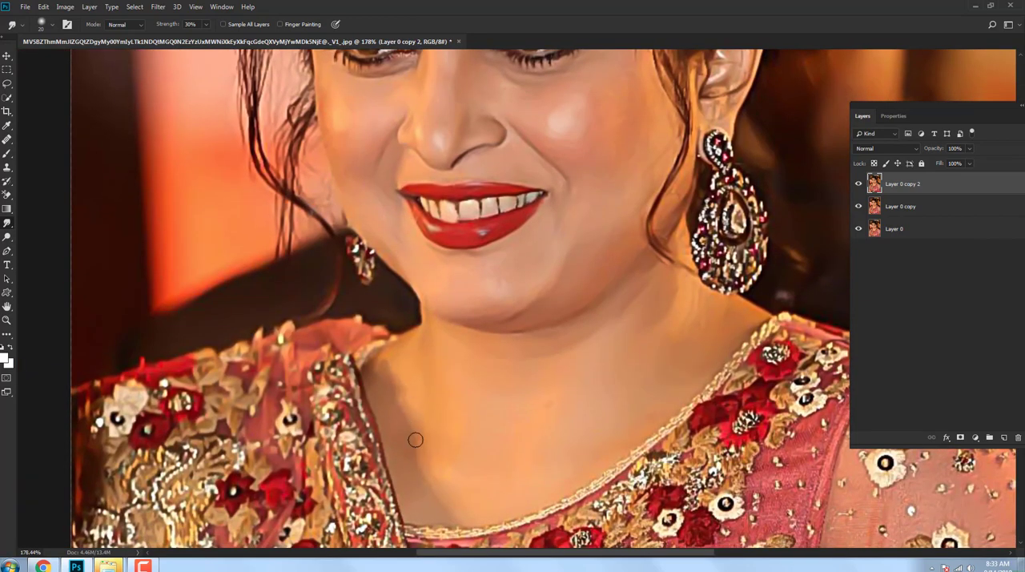
left_click_drag(457, 232, 491, 375)
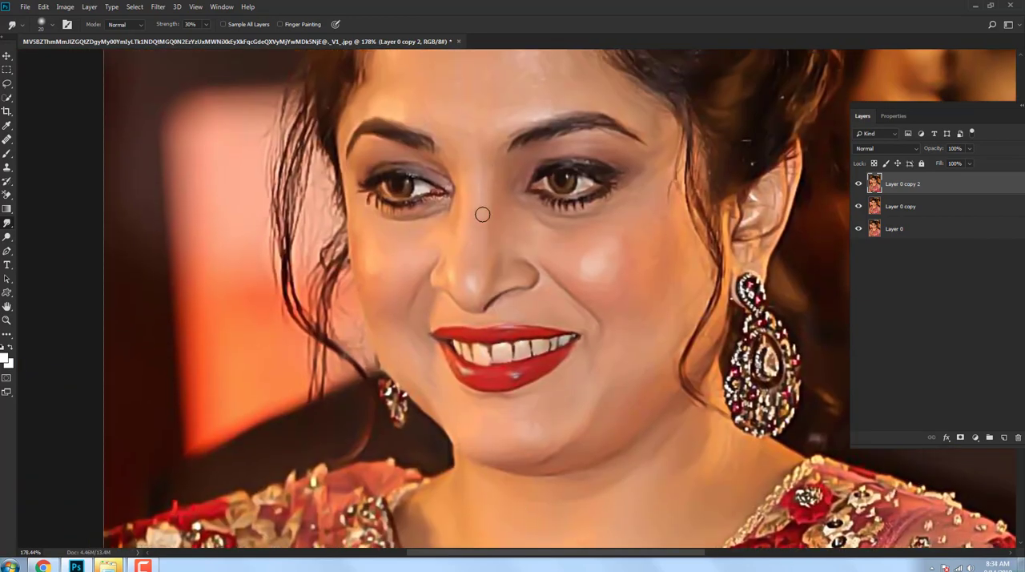
left_click_drag(492, 183, 486, 235)
scroll(487, 234, "down", 5)
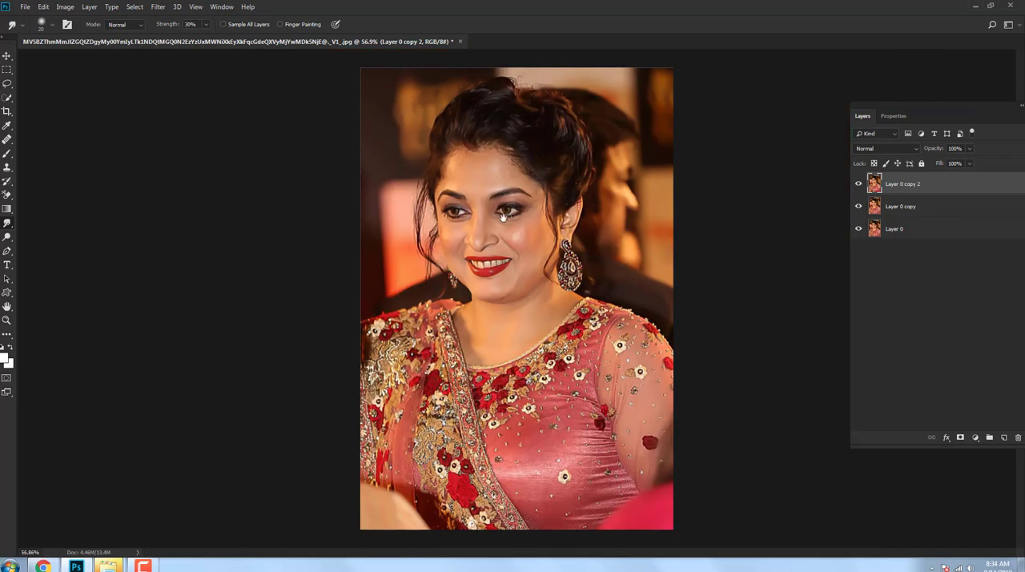
scroll(604, 325, "up", 3)
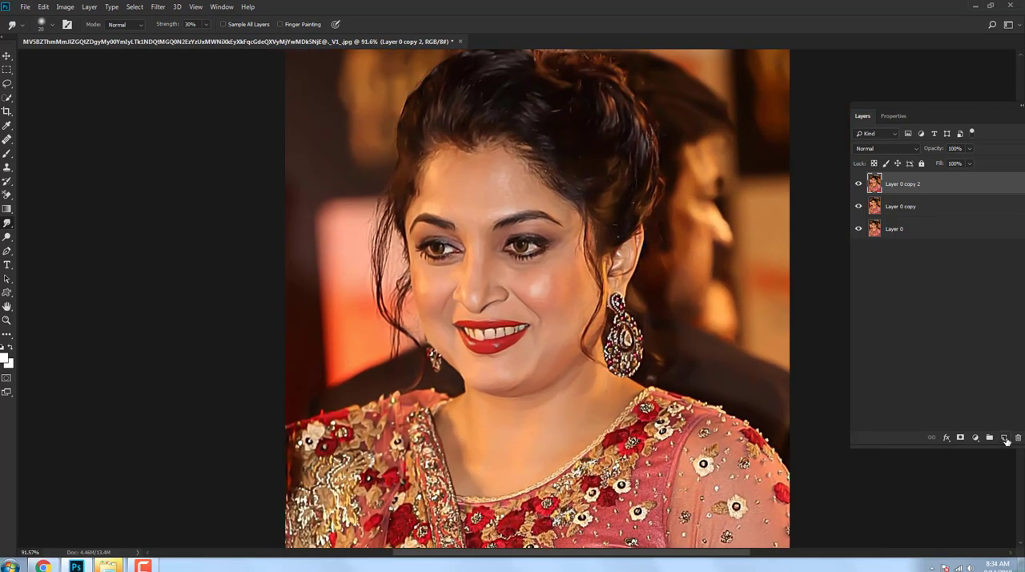
Step: Create a new layer and set the foreground colour to pale yellow (#eae48c)
left_click(1005, 439)
key("i")
left_click(6, 358)
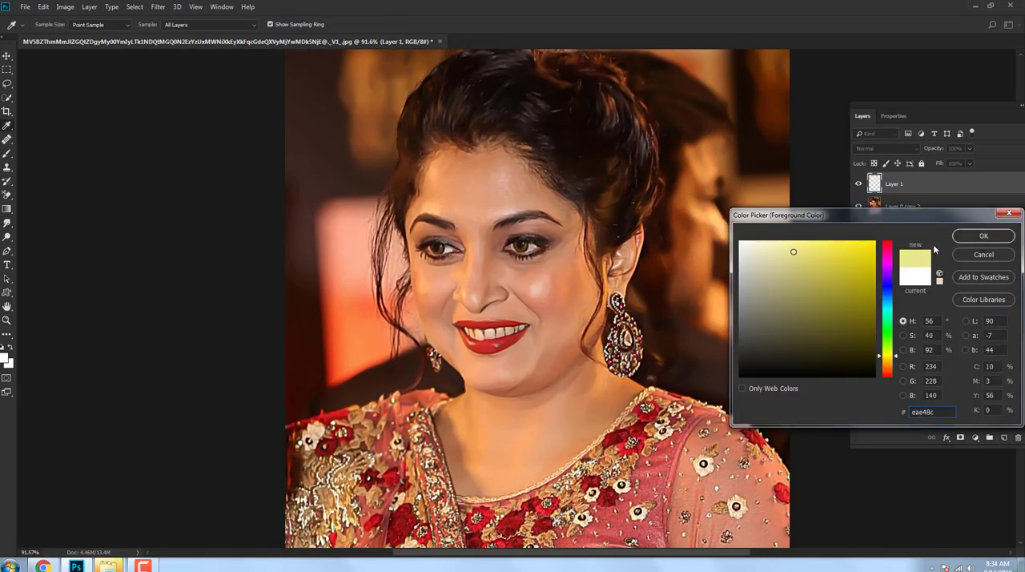
left_click(983, 236)
Step: Set the layer's blend mode to Color and paint yellow over the chin and jaw with the Brush at 49% flow
key("b")
left_click(289, 25)
left_click_drag(273, 37, 264, 44)
scroll(551, 319, "up", 6)
mouse_move(588, 308)
left_mouse_down()
mouse_move(561, 366)
mouse_move(556, 357)
mouse_move(596, 347)
left_mouse_up()
left_click(885, 148)
left_click(881, 402)
mouse_move(589, 351)
left_mouse_down()
mouse_move(463, 404)
mouse_move(524, 363)
mouse_move(444, 405)
mouse_move(584, 345)
left_mouse_up()
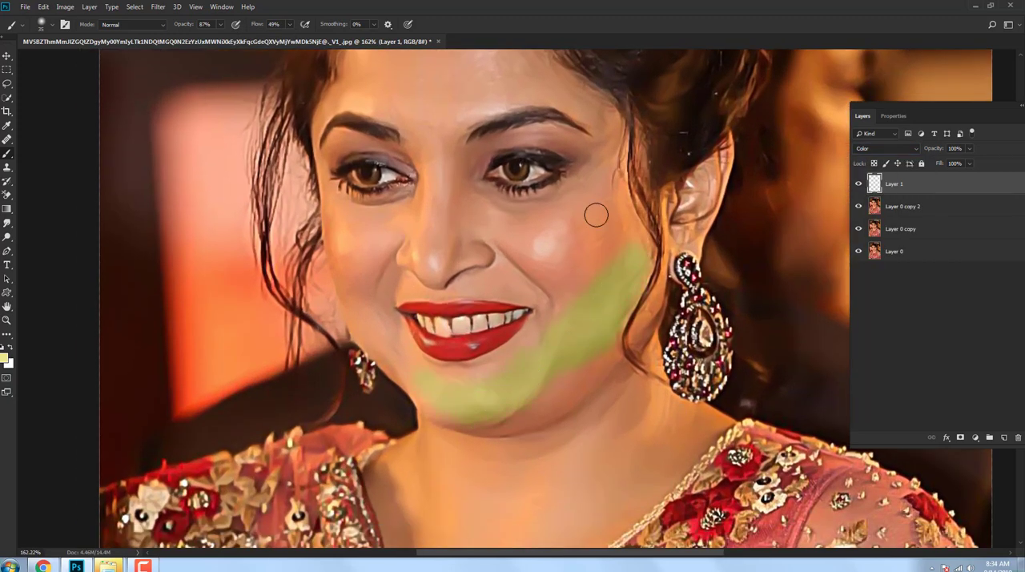
Step: Paint the yellow tint onto the outer edges of the cheeks and both sides of the forehead
left_click_drag(595, 215, 628, 286)
left_click_drag(372, 290, 376, 333)
mouse_move(391, 134)
left_mouse_down()
mouse_move(370, 172)
mouse_move(410, 101)
left_mouse_up()
left_click_drag(588, 152, 525, 115)
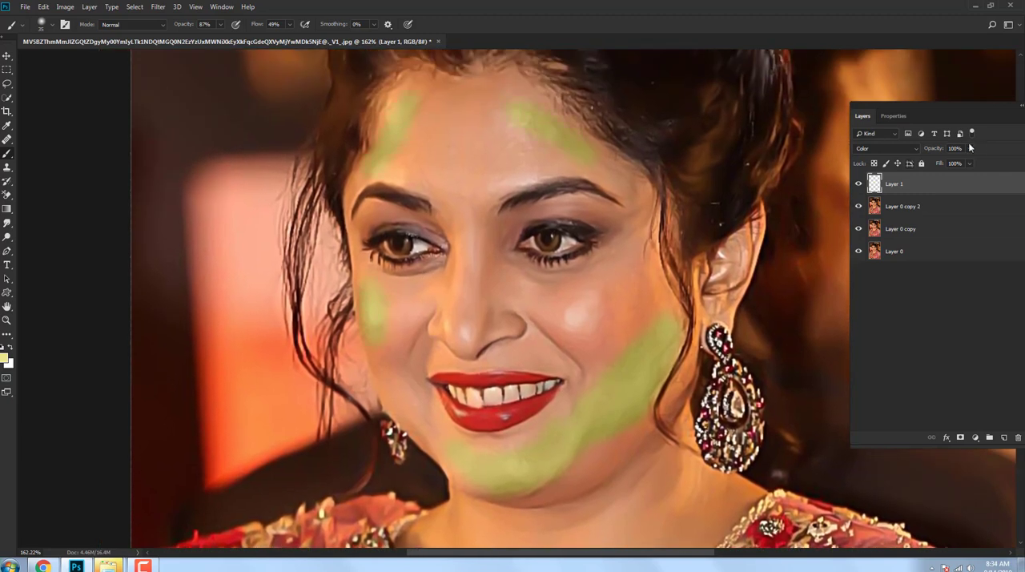
Step: Lower the yellow tint layer's opacity to 50% and soften it with Gaussian Blur
left_click_drag(970, 148, 946, 166)
left_click(159, 7)
mouse_move(200, 134)
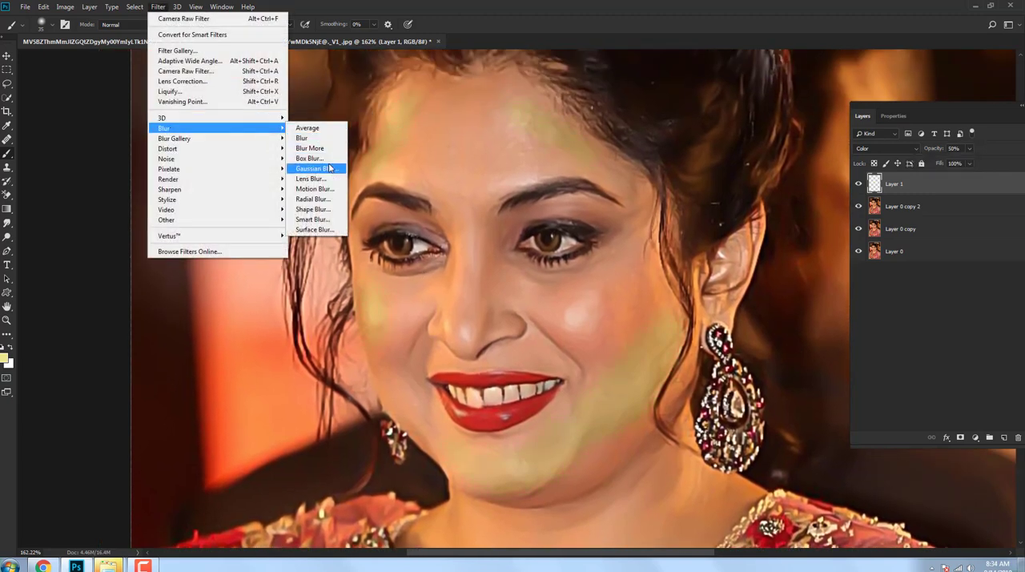
left_click(316, 167)
left_click(936, 182)
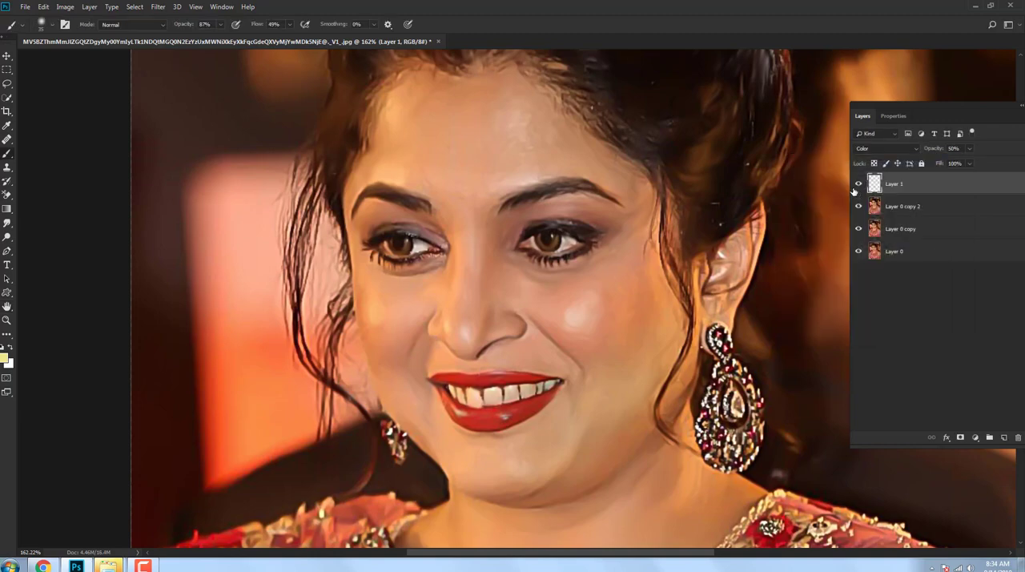
scroll(650, 323, "down", 3)
scroll(650, 323, "up", 3)
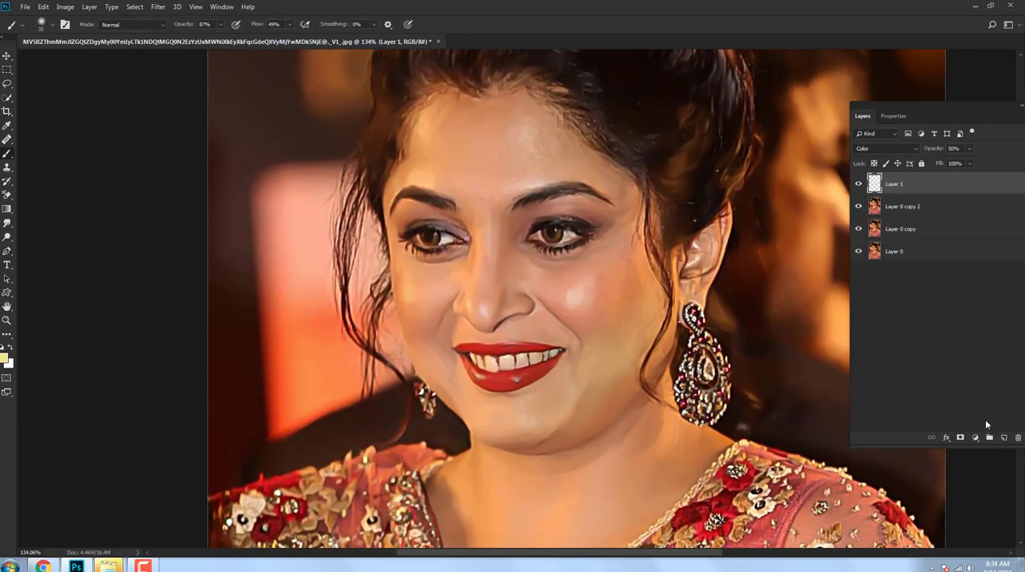
Step: Add a new layer in Color blend mode, choose red (#b9260f) as foreground colour and set the brush flow to 21%
left_click(1003, 437)
left_click(885, 148)
left_click(859, 399)
left_click(4, 358)
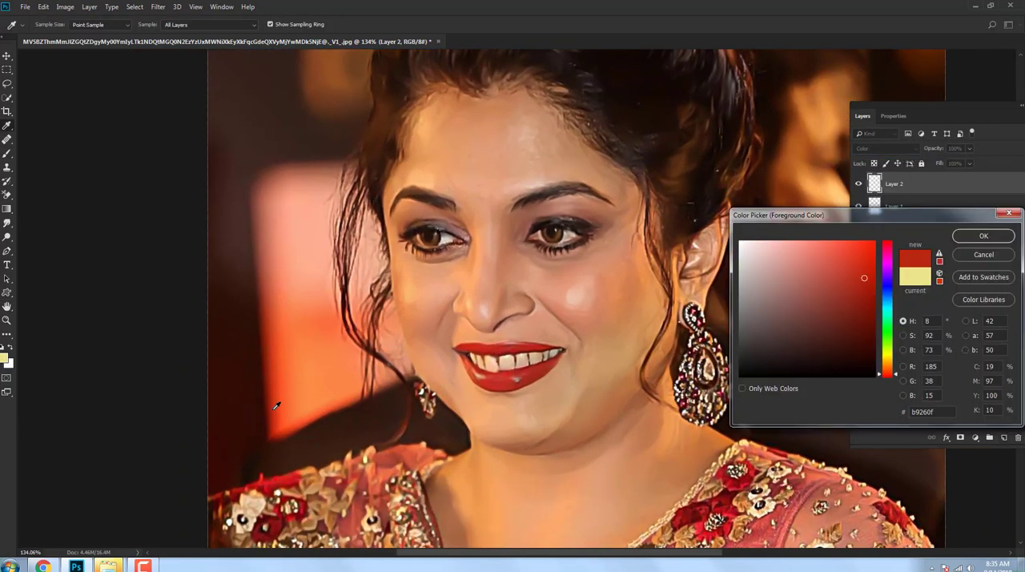
left_click(984, 233)
left_click_drag(290, 30, 273, 36)
Step: Paint red blush over both cheeks with the large soft brush
mouse_move(579, 299)
left_mouse_down()
mouse_move(594, 321)
mouse_move(618, 265)
mouse_move(533, 271)
mouse_move(613, 272)
left_mouse_up()
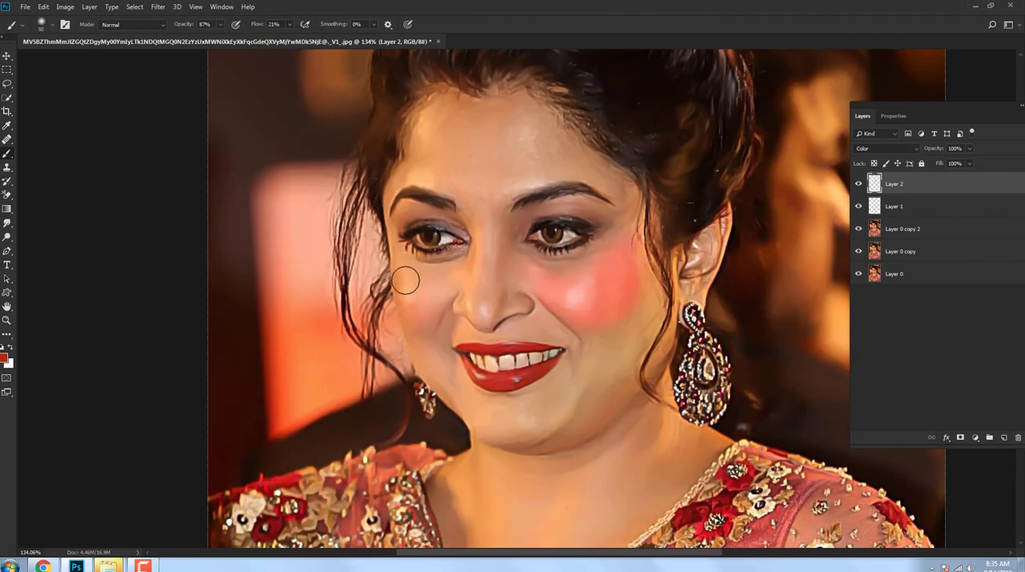
mouse_move(405, 279)
left_mouse_down()
mouse_move(409, 318)
mouse_move(405, 272)
mouse_move(414, 277)
mouse_move(429, 353)
mouse_move(462, 281)
mouse_move(481, 316)
mouse_move(492, 222)
mouse_move(497, 277)
left_mouse_up()
key("bracketright")
key("bracketright")
key("bracketright")
key("bracketright")
key("bracketright")
key("bracketleft")
key("bracketleft")
key("bracketleft")
key("bracketleft")
key("bracketleft")
key("bracketleft")
Step: Soften the blush layer with Gaussian Blur and reduce its opacity
left_click(158, 6)
mouse_move(184, 126)
left_click(312, 168)
left_click_drag(813, 328, 825, 330)
left_click(935, 182)
left_click_drag(969, 149, 964, 162)
Step: Create another new layer and set the foreground colour to a saturated blue
left_click(1003, 437)
left_click(4, 357)
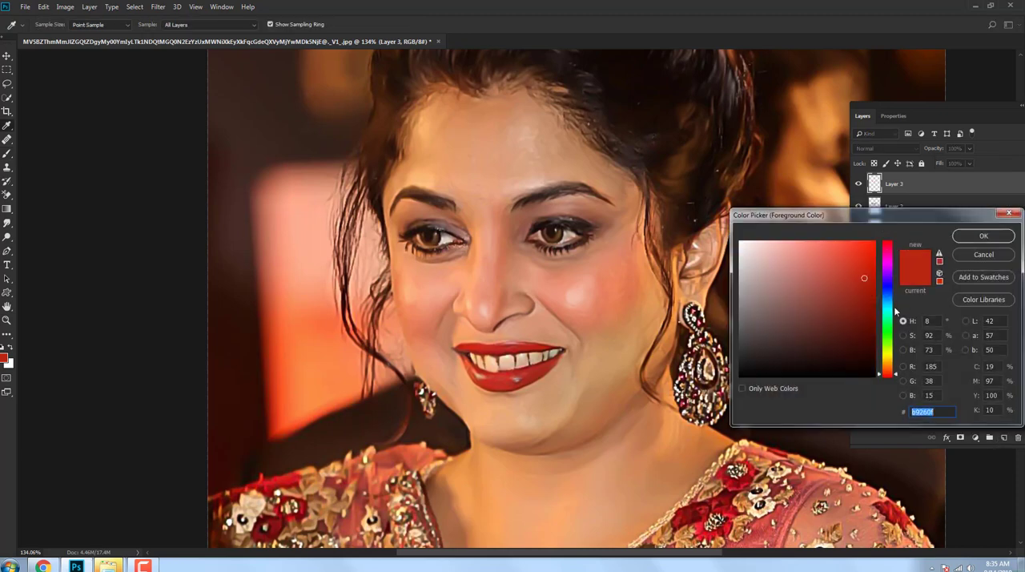
left_click_drag(895, 313, 895, 294)
left_click(983, 237)
Step: Paint blue eye shadow over the upper lids and along the lower lash lines of both eyes
left_click_drag(531, 232, 535, 221)
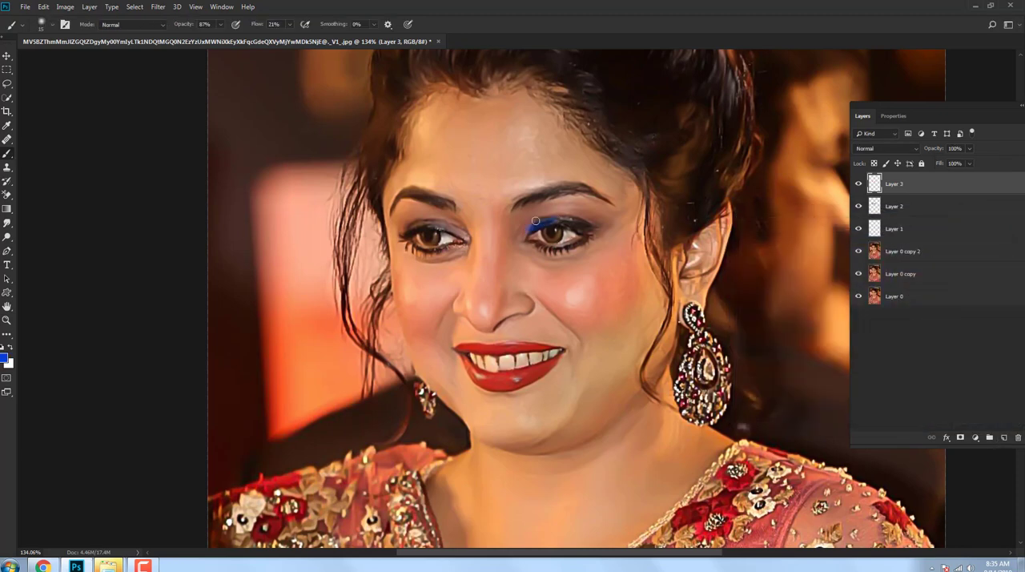
mouse_move(459, 231)
left_mouse_down()
mouse_move(410, 218)
mouse_move(438, 226)
left_mouse_up()
key("ctrl+z")
mouse_move(530, 244)
left_mouse_down()
mouse_move(580, 246)
mouse_move(543, 247)
left_mouse_up()
mouse_move(456, 247)
left_mouse_down()
mouse_move(419, 252)
mouse_move(463, 242)
left_mouse_up()
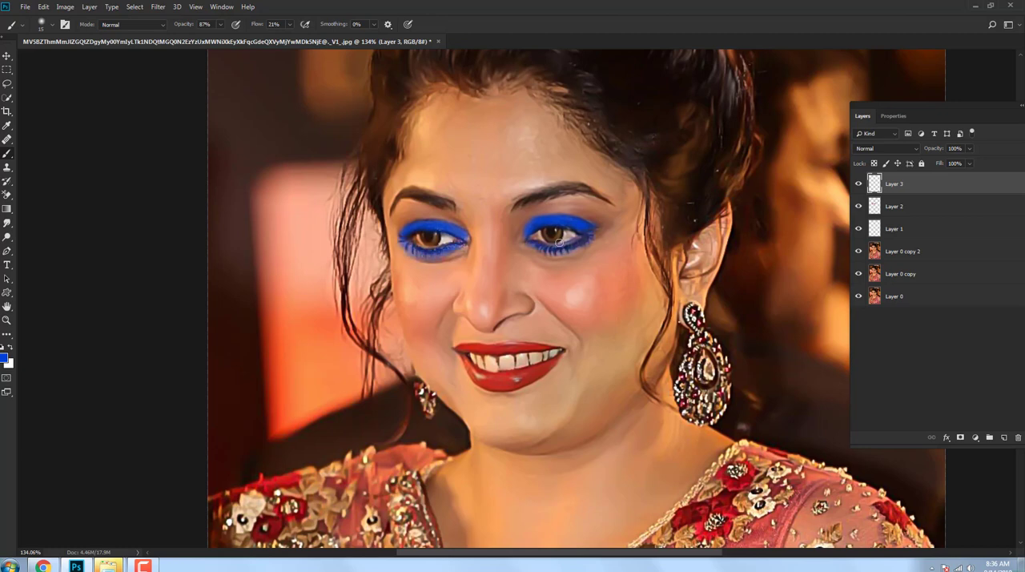
left_click_drag(559, 241, 597, 228)
Step: Set the eye shadow layer's blend mode to Soft Light and apply a Gaussian Blur with a 7.6 px radius
left_click(885, 148)
left_click(889, 291)
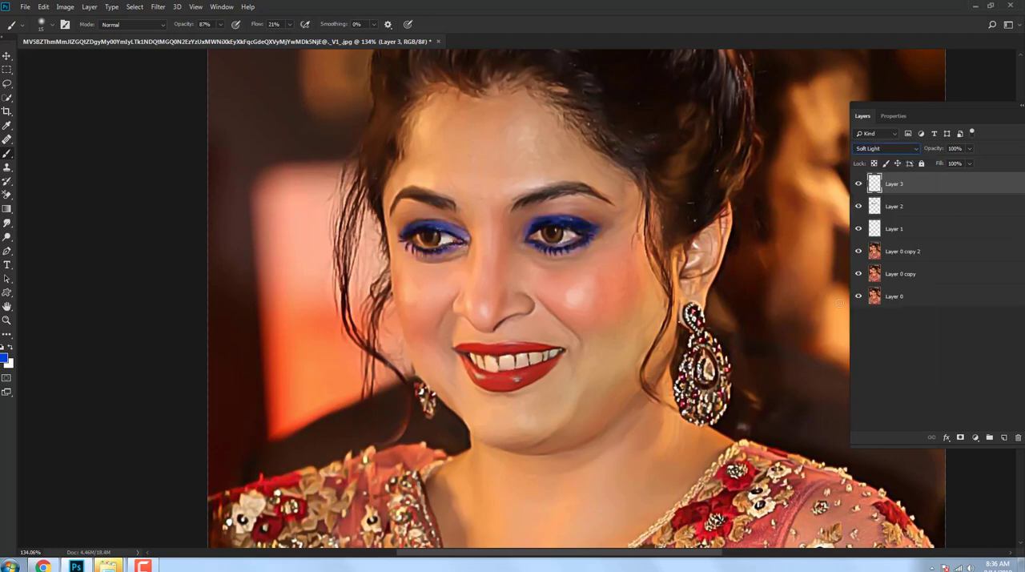
left_click(159, 7)
mouse_move(224, 128)
left_click(316, 168)
left_click_drag(852, 326, 836, 330)
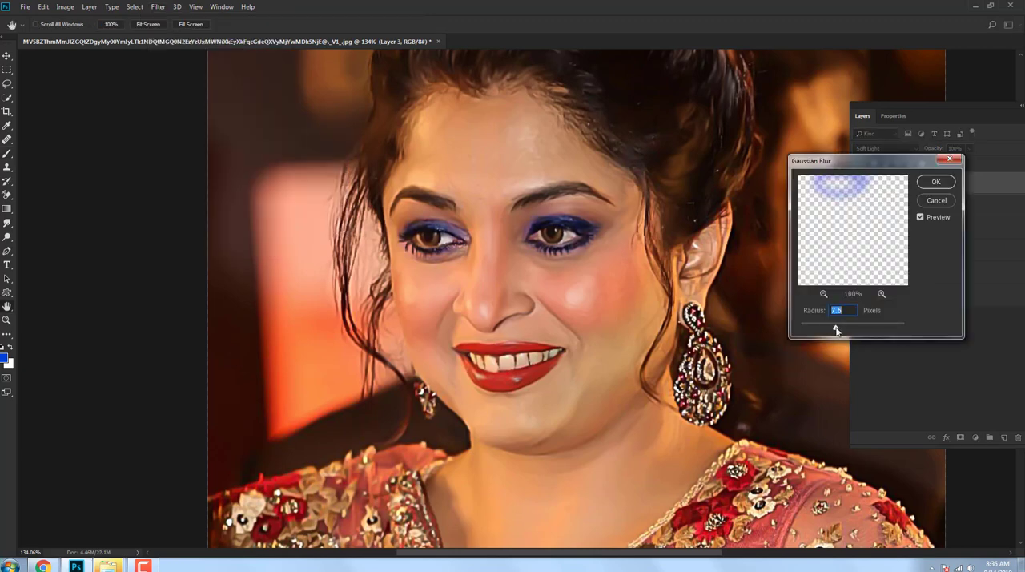
left_click(935, 182)
Step: Lower the eye shadow layer's opacity to 24% and toggle its visibility to compare the effect
left_click_drag(949, 164, 931, 161)
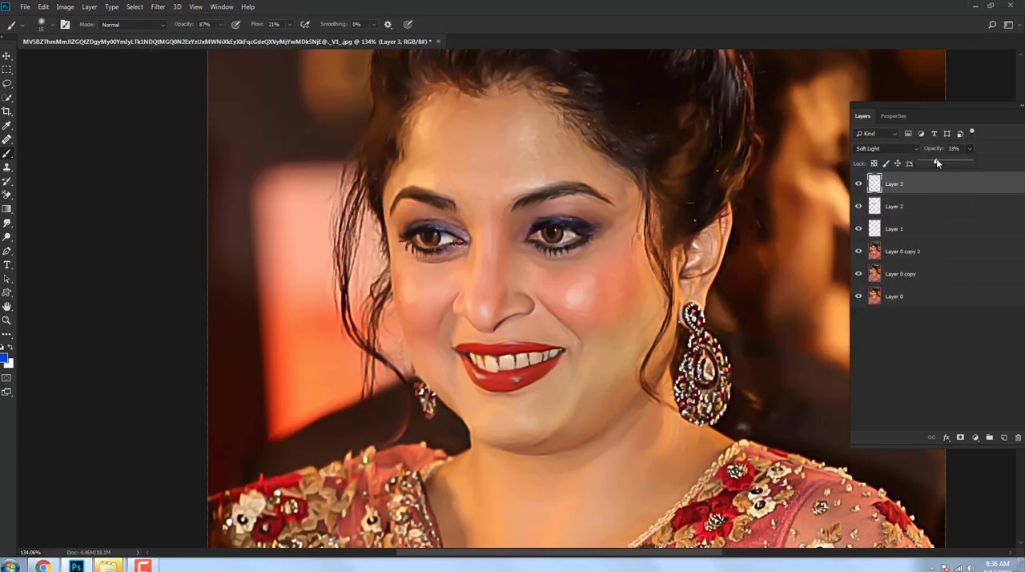
left_click(857, 188)
left_click(856, 188)
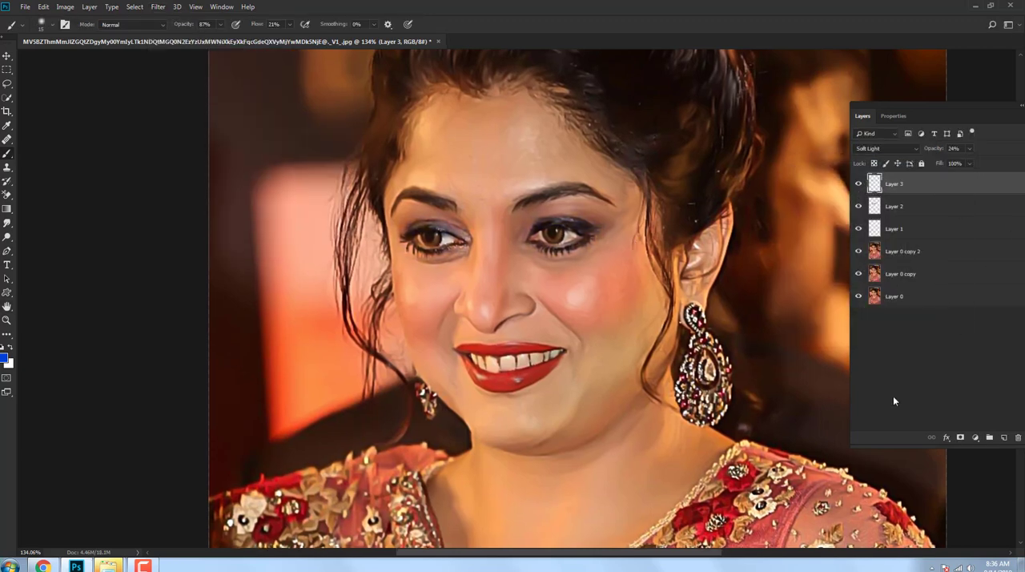
Step: On a new layer, trace the nose edges and both smile creases with a thin brush in the dark brown sampled under the nose
left_click(1004, 437)
left_click_drag(483, 308, 375, 286)
scroll(375, 286, "up", 10)
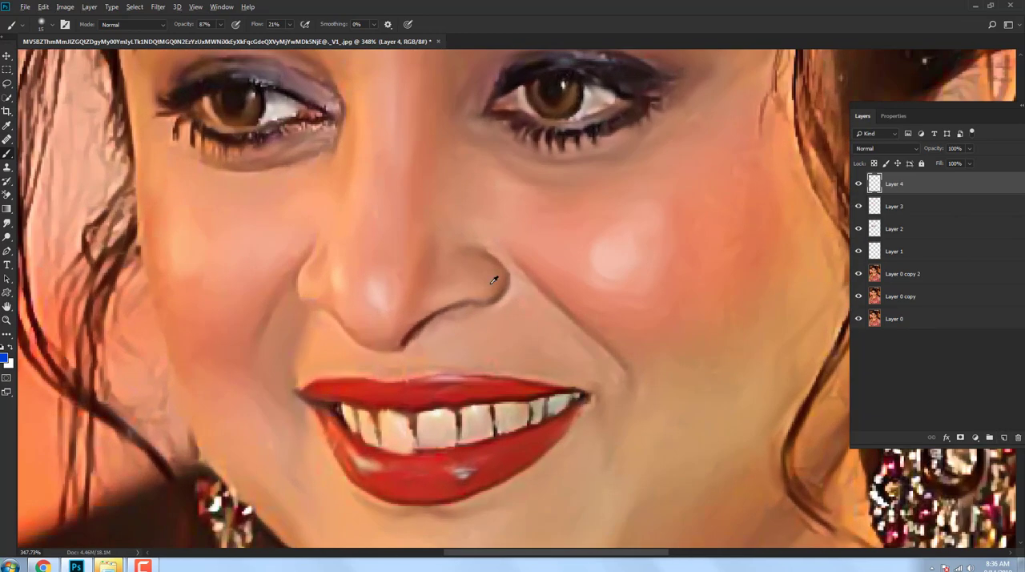
left_click(408, 327, "alt")
mouse_move(540, 282)
left_mouse_down()
mouse_move(629, 372)
mouse_move(520, 266)
mouse_move(485, 298)
left_mouse_up()
left_click_drag(346, 331, 376, 349)
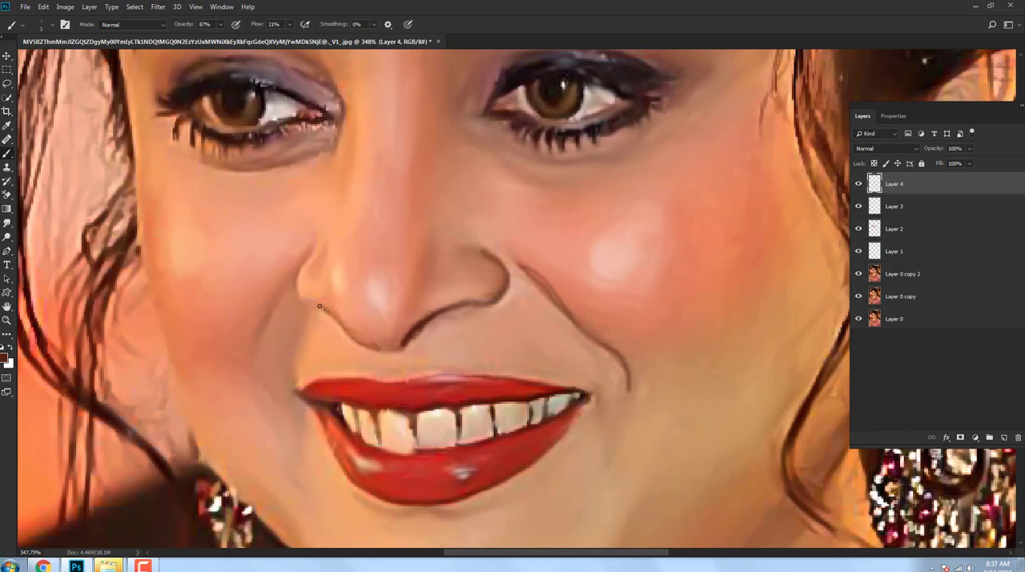
left_click_drag(319, 236, 296, 280)
left_click_drag(265, 333, 280, 400)
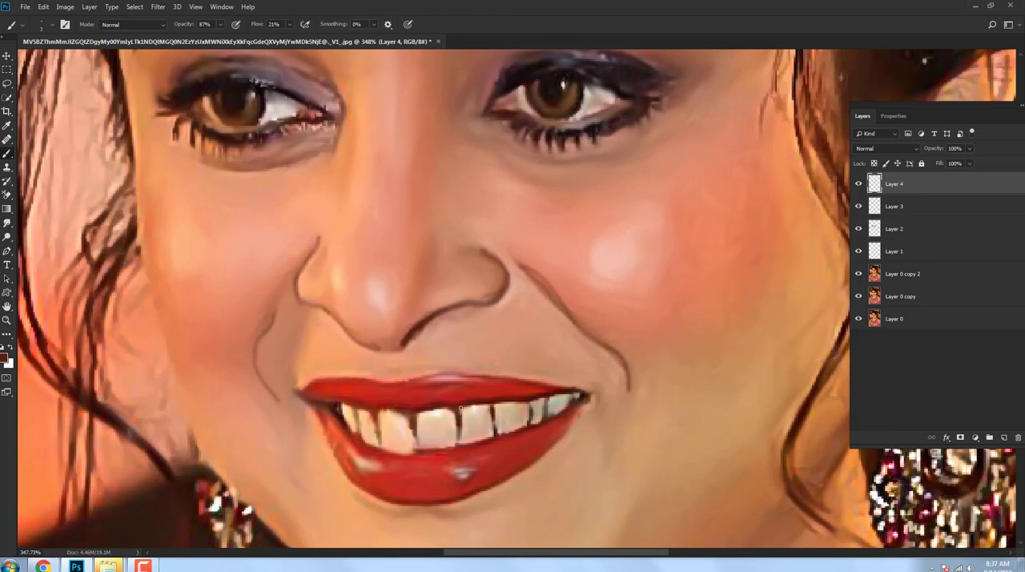
Step: Outline the edge of the lower lip with the thin dark brown brush
left_click_drag(326, 427, 358, 483)
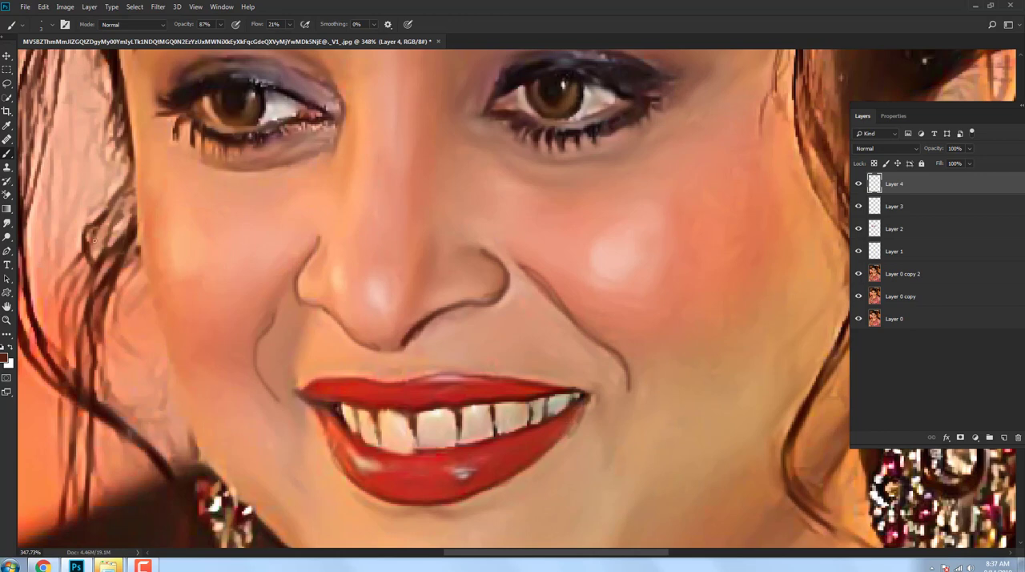
left_click_drag(577, 420, 575, 357)
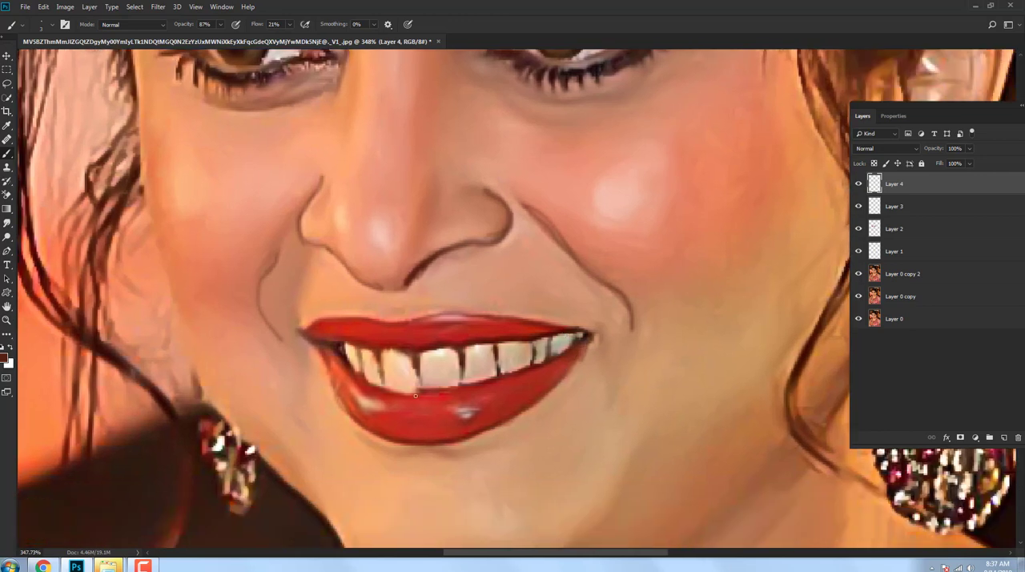
scroll(393, 394, "up", 5)
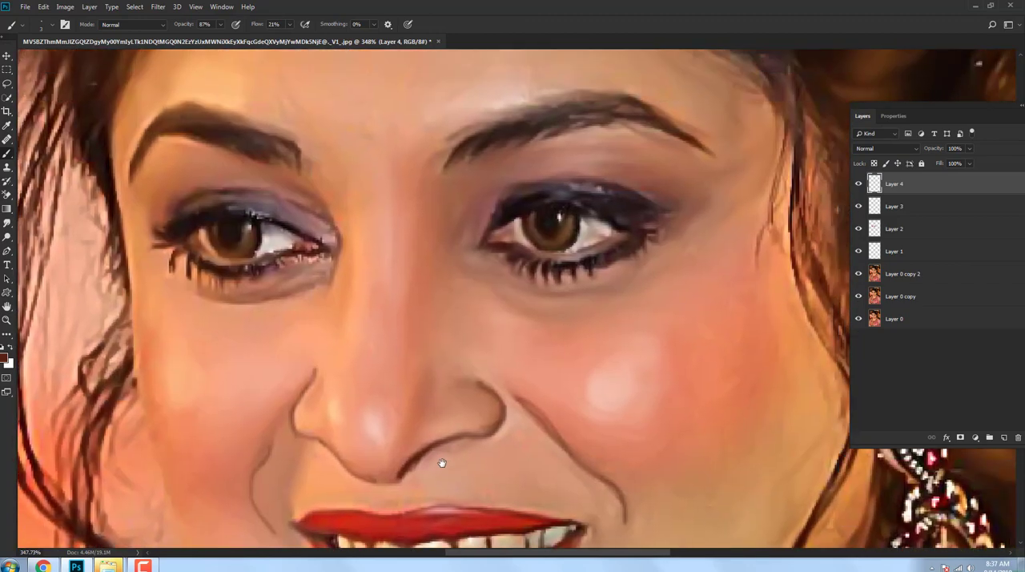
Step: With a larger soft brush, paint dark brown shading along both sides of the nose bridge and strokes along both eyebrows
key("bracketright")
key("bracketright")
key("bracketright")
key("bracketright")
key("bracketright")
left_click_drag(414, 279, 417, 362)
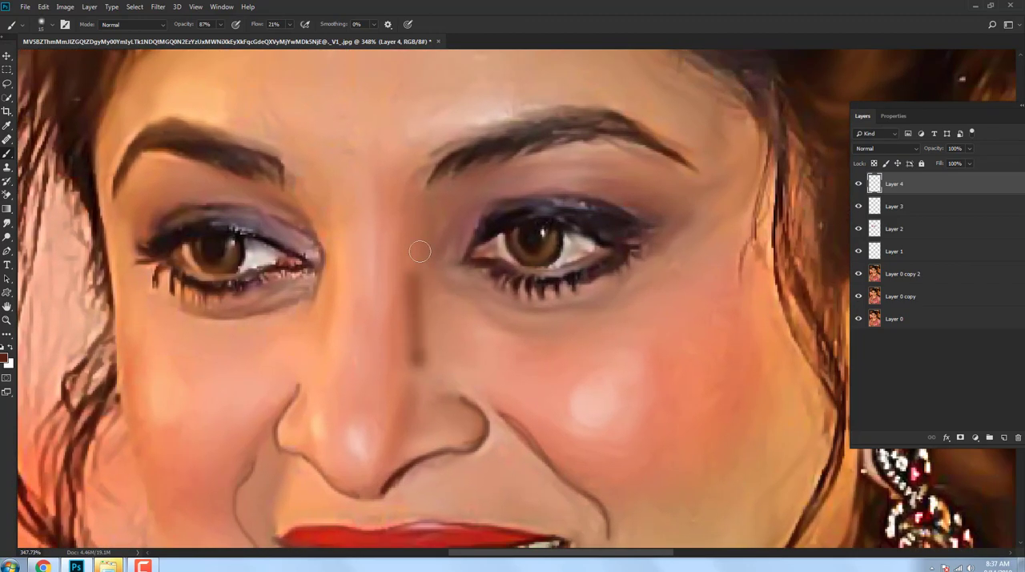
mouse_move(307, 359)
left_mouse_down()
mouse_move(328, 278)
mouse_move(307, 362)
left_mouse_up()
mouse_move(384, 257)
left_mouse_down()
mouse_move(454, 321)
mouse_move(528, 356)
left_mouse_up()
left_click_drag(341, 224, 408, 256)
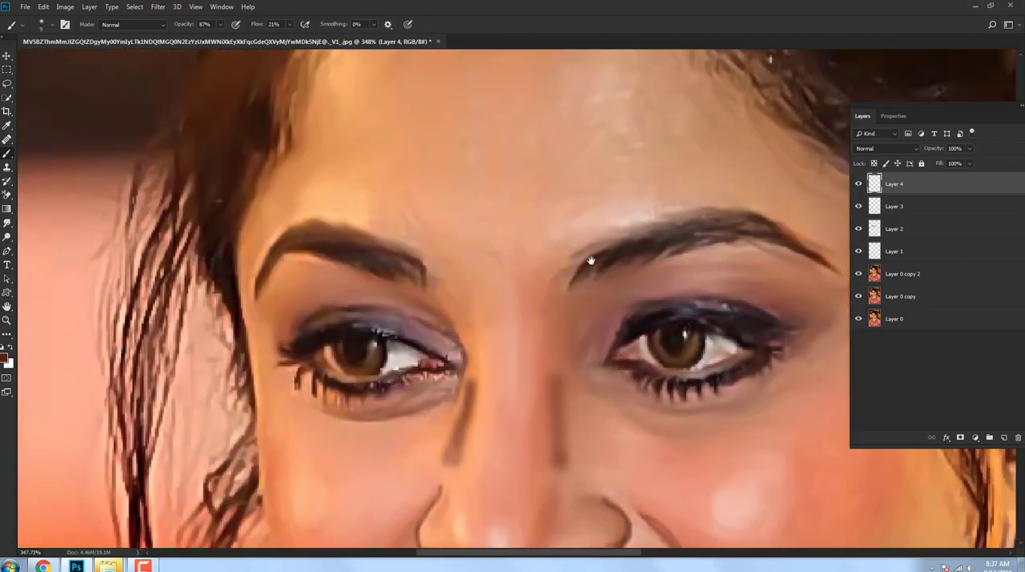
left_click_drag(698, 235, 538, 261)
left_click_drag(447, 270, 531, 242)
key("ctrl+0")
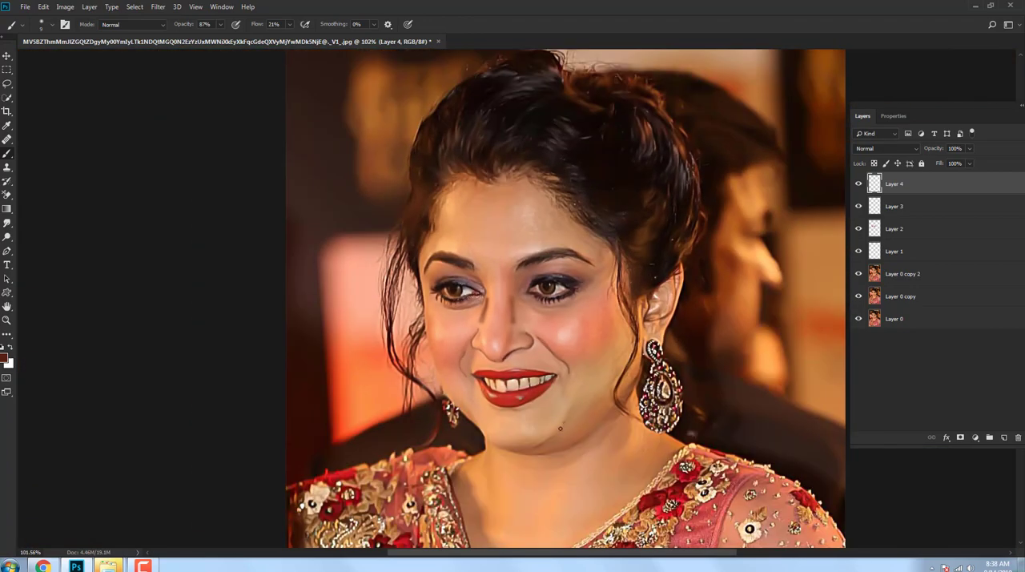
Step: Paint dark brown shading strokes along both sides of the jawline
scroll(456, 306, "up", 2)
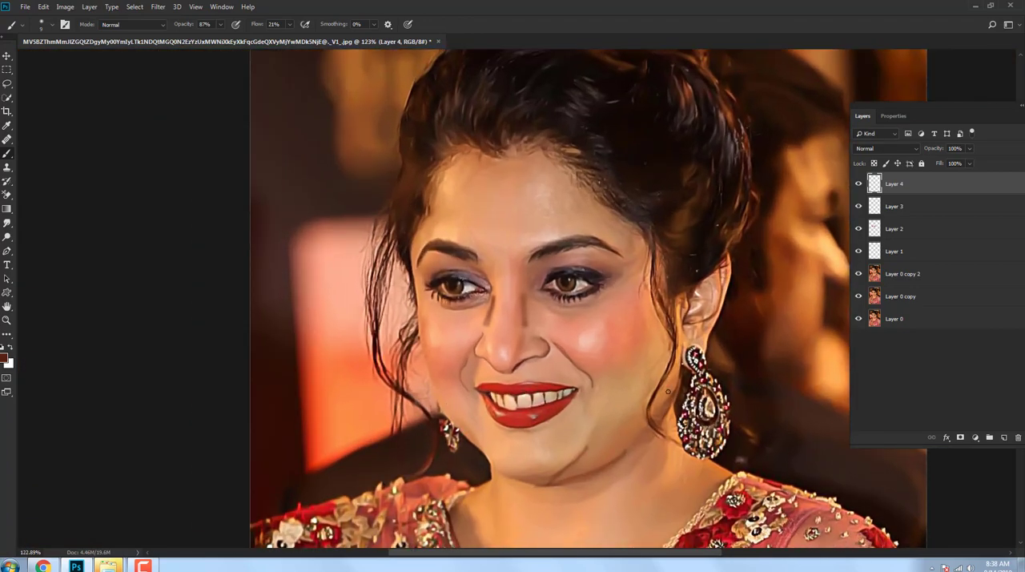
left_click_drag(667, 392, 600, 455)
left_click_drag(491, 452, 438, 392)
scroll(482, 406, "down", 3)
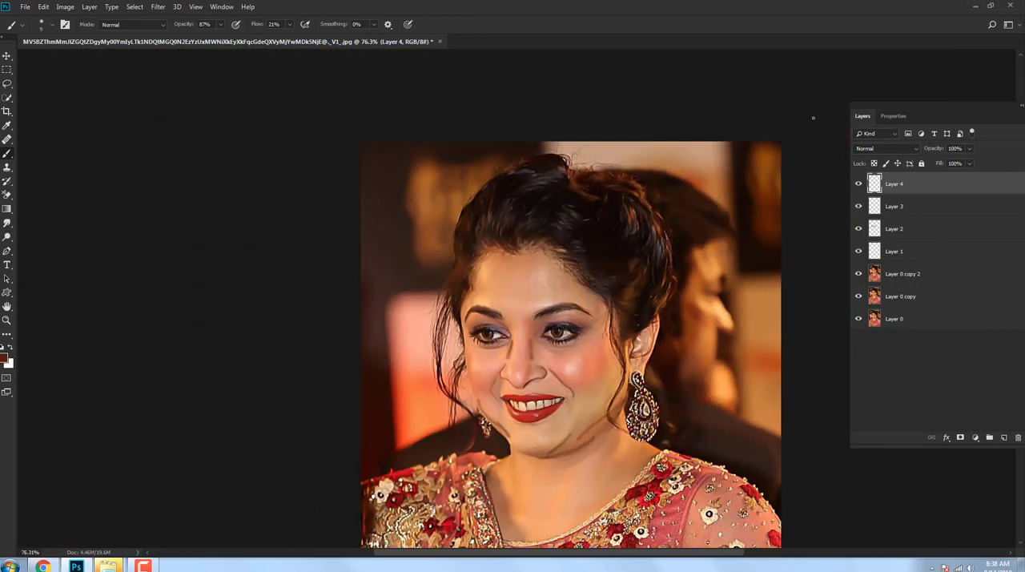
scroll(540, 327, "up", 4)
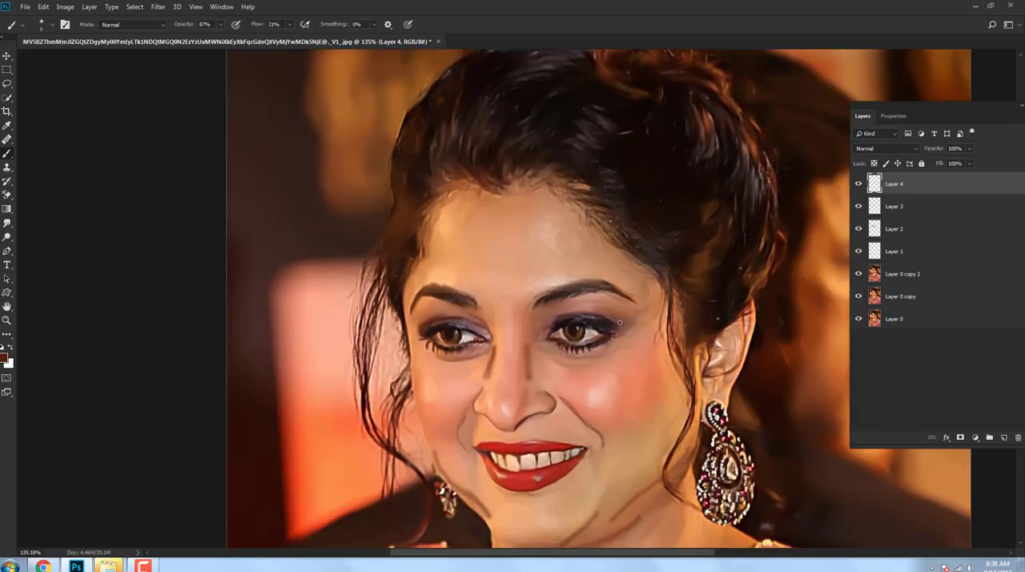
Step: Try the Color and Soft Light blend modes on the outline layer and settle on Multiply
left_click(862, 399)
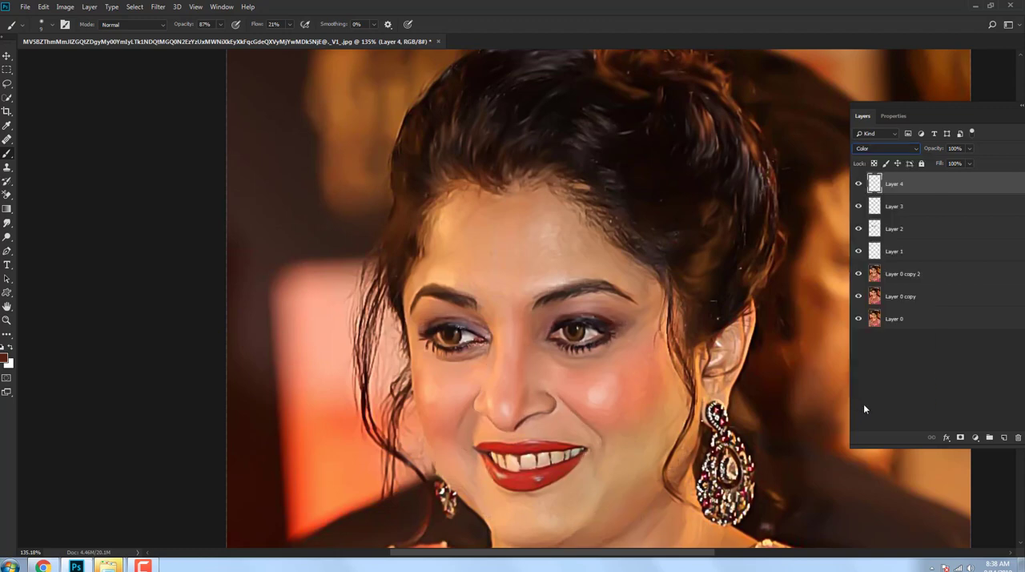
left_click(885, 148)
left_click(877, 267)
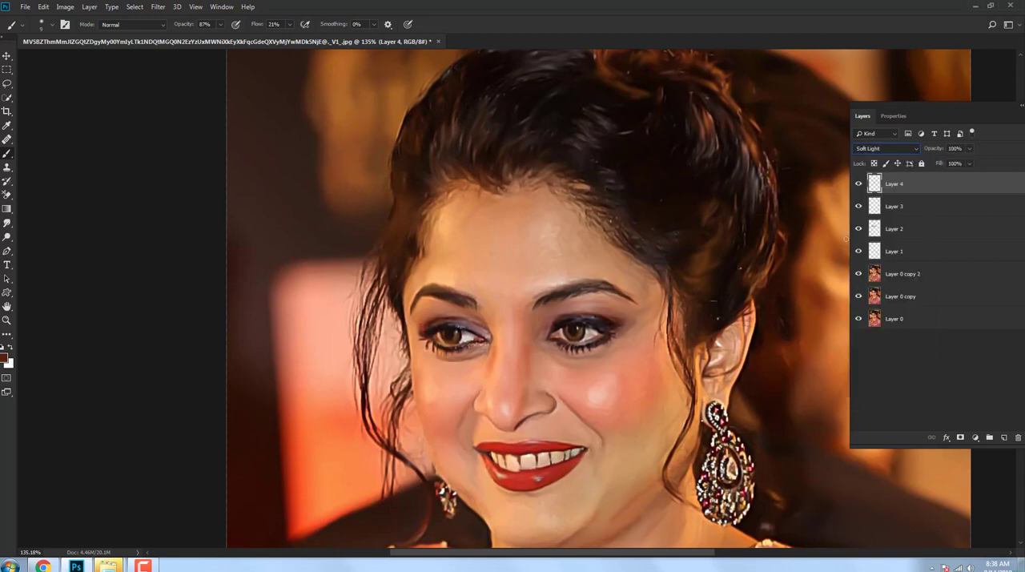
left_click(885, 148)
left_click(873, 191)
Step: Apply a Gaussian Blur with a 1.4 px radius to the outline layer and lower its opacity to 32%
left_click(158, 6)
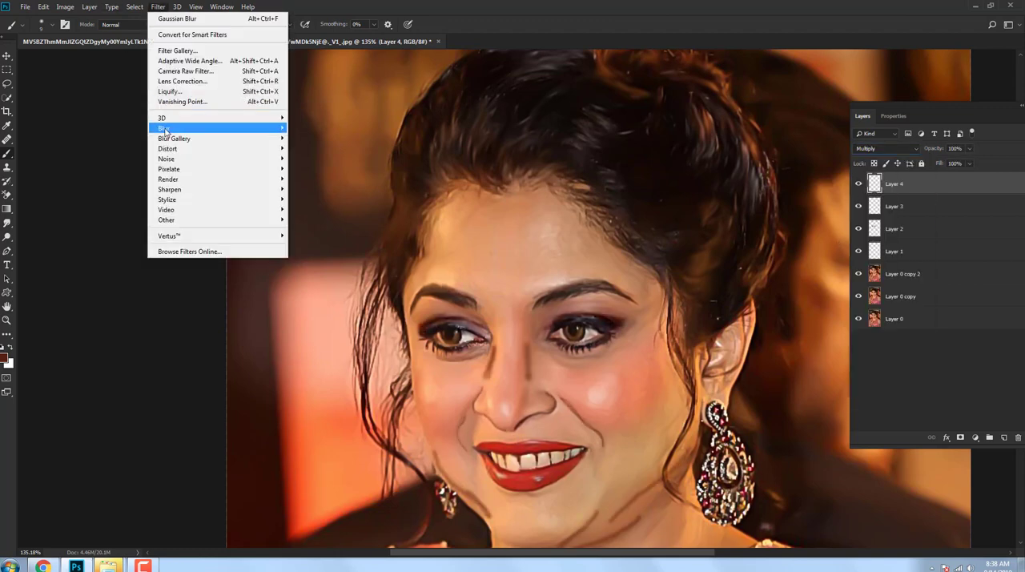
mouse_move(168, 127)
left_click(317, 169)
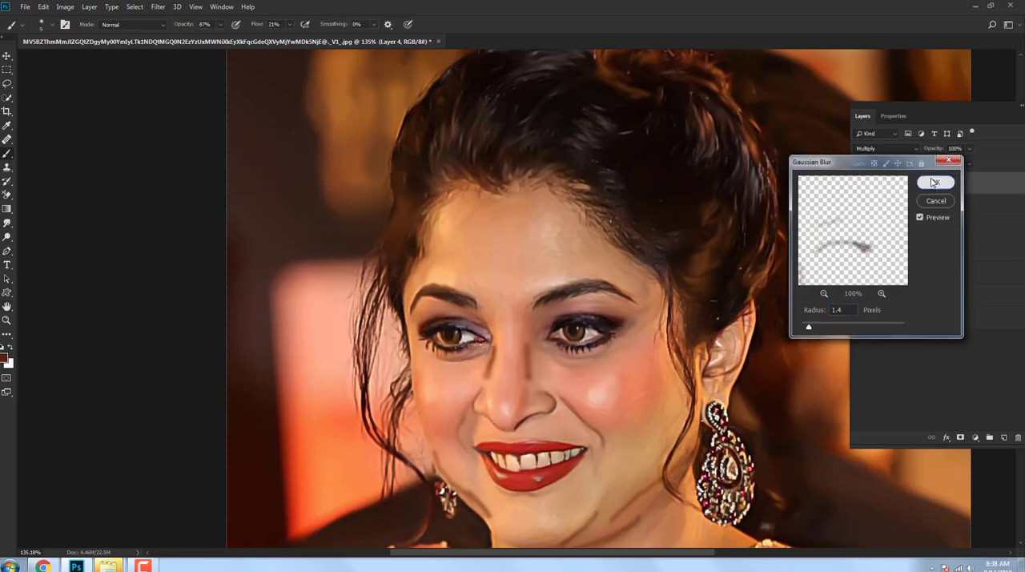
left_click(921, 182)
left_click(970, 149)
left_click_drag(971, 162, 935, 162)
Step: Compare the painting with the original photo by toggling layer visibility, and examine the face up close and from afar
scroll(590, 360, "down", 7)
scroll(503, 232, "up", 5)
left_click_drag(559, 304, 585, 320)
left_click(858, 320, "alt")
left_click(859, 321, "alt")
scroll(637, 296, "down", 9)
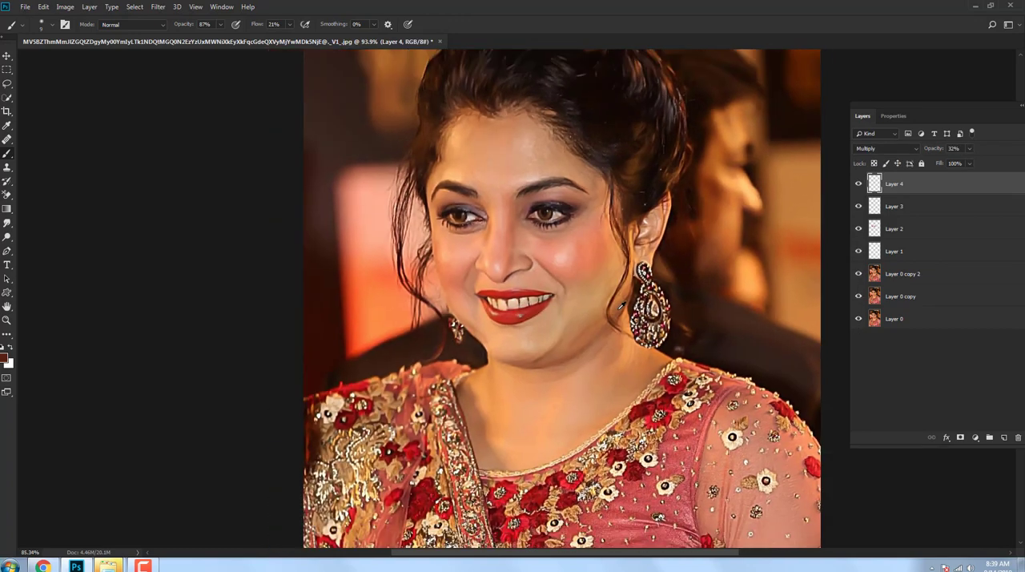
scroll(516, 221, "up", 6)
scroll(513, 228, "up", 4)
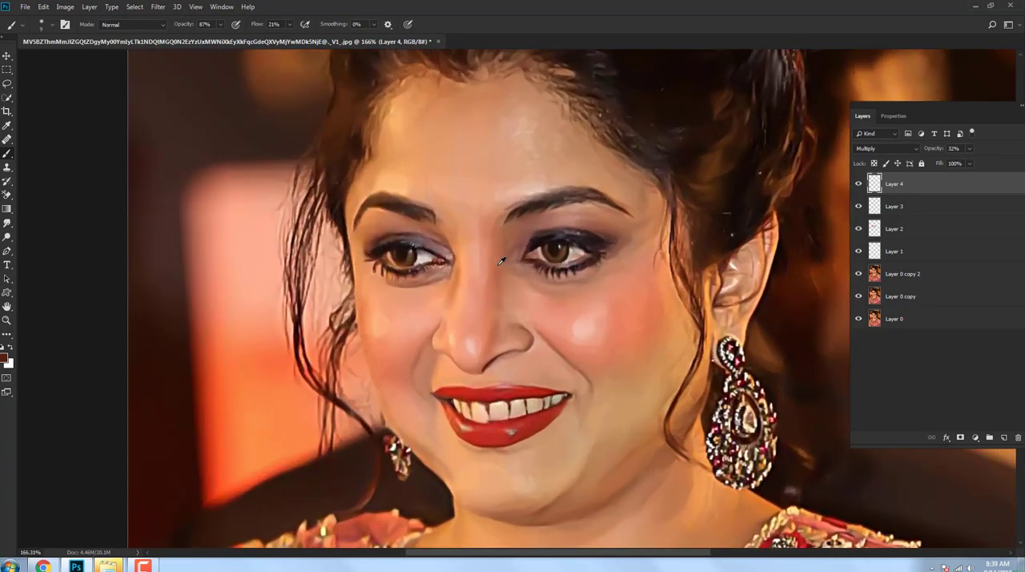
left_click_drag(490, 243, 489, 261)
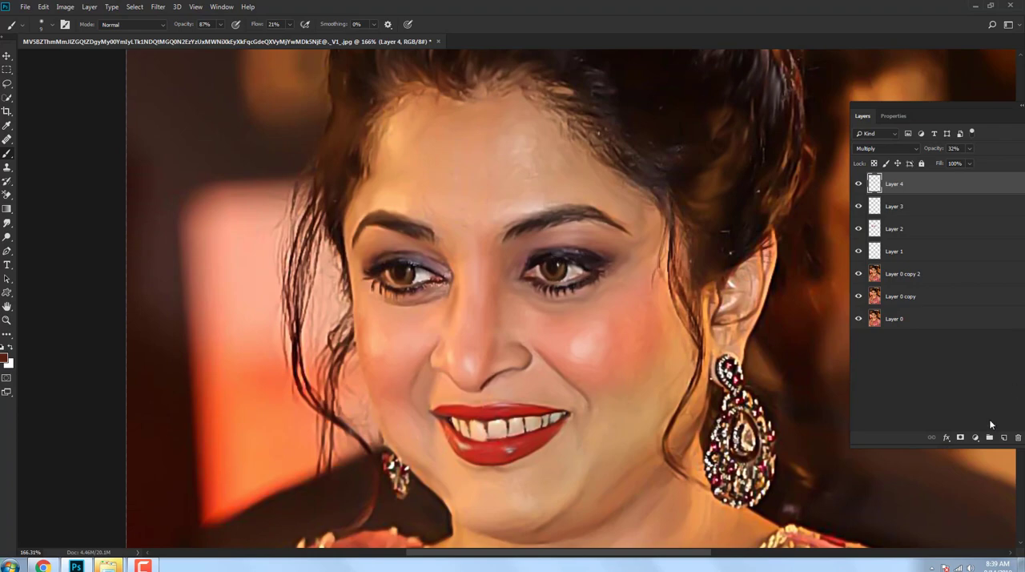
Step: Add a Hue/Saturation adjustment layer with hue set to -4 and saturation to +30
left_click(975, 438)
left_click(965, 337)
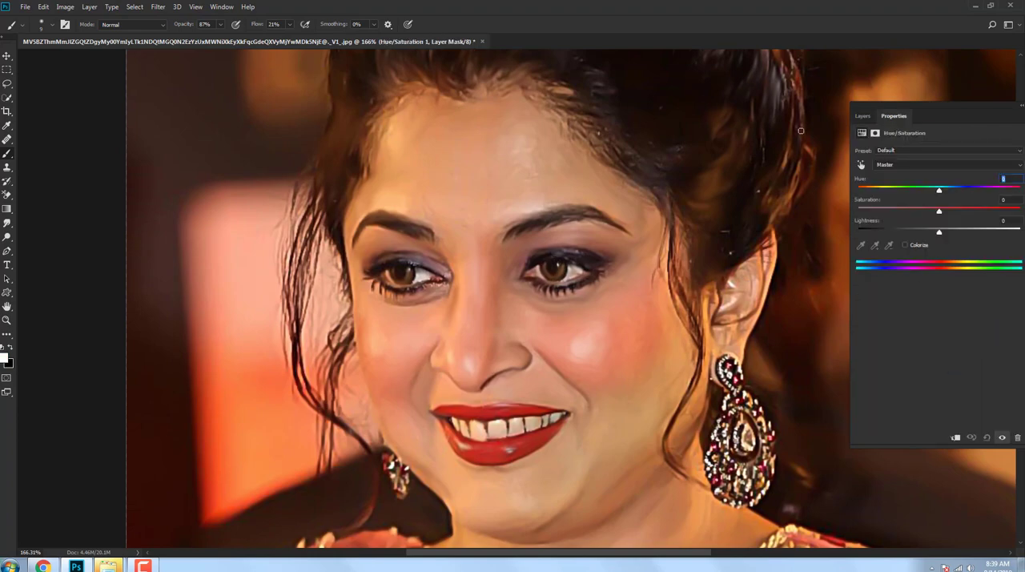
left_click_drag(938, 192, 937, 225)
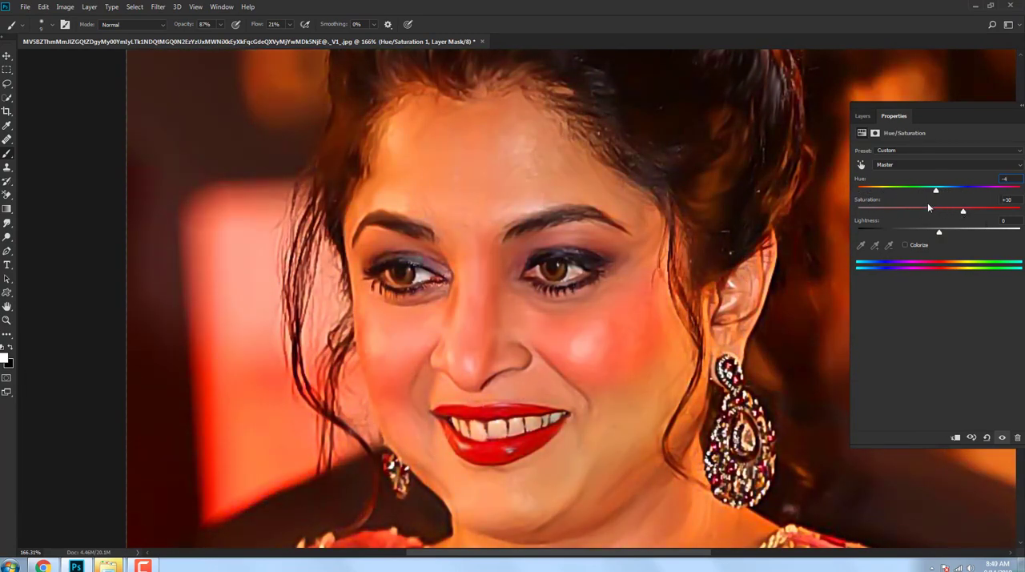
Step: Invert the Hue/Saturation mask and paint it white over the cheeks, nose and neck with a soft 80 px brush
left_click(862, 116)
key("ctrl+i")
scroll(502, 371, "down", 3)
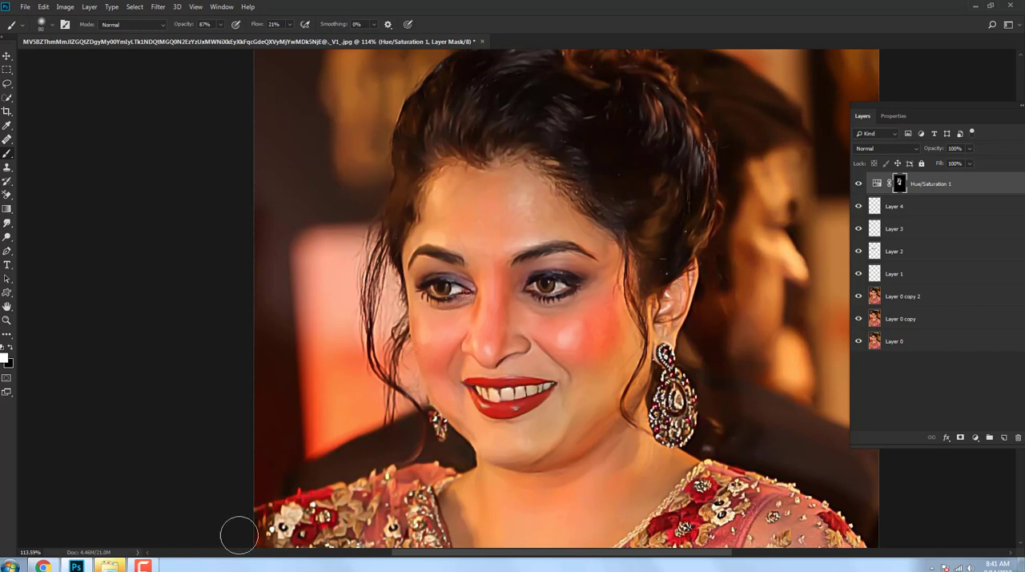
left_click(142, 566)
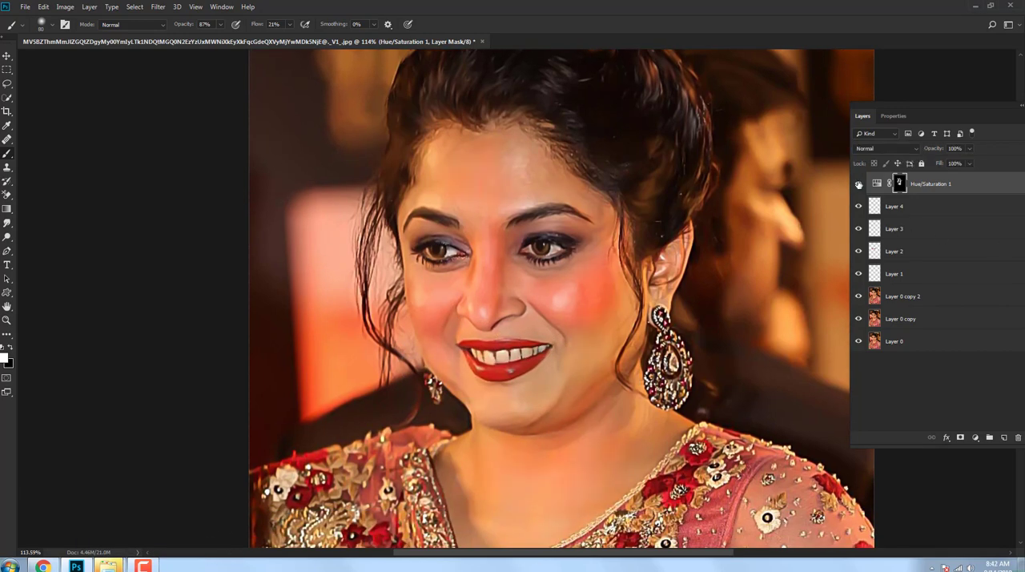
Step: Toggle the Hue/Saturation layer's visibility to compare its effect on the skin, and check its mask properties
left_click(858, 184)
left_click_drag(706, 241, 718, 239)
left_click_drag(531, 285, 549, 283)
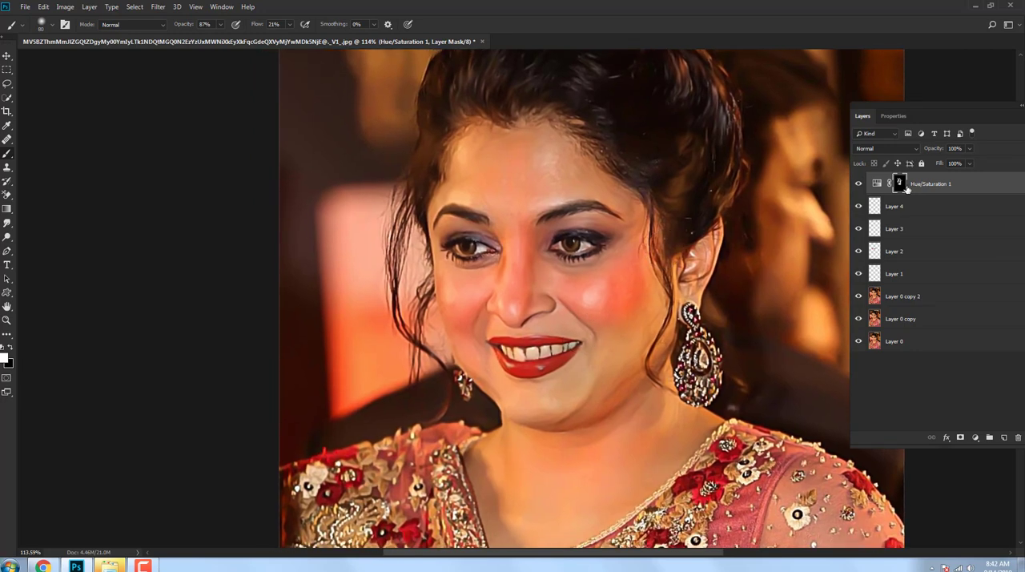
double_click(901, 185)
left_click(862, 118)
Step: Add a Color Lookup adjustment layer using the HorrorBlue.3DL table
left_click(977, 439)
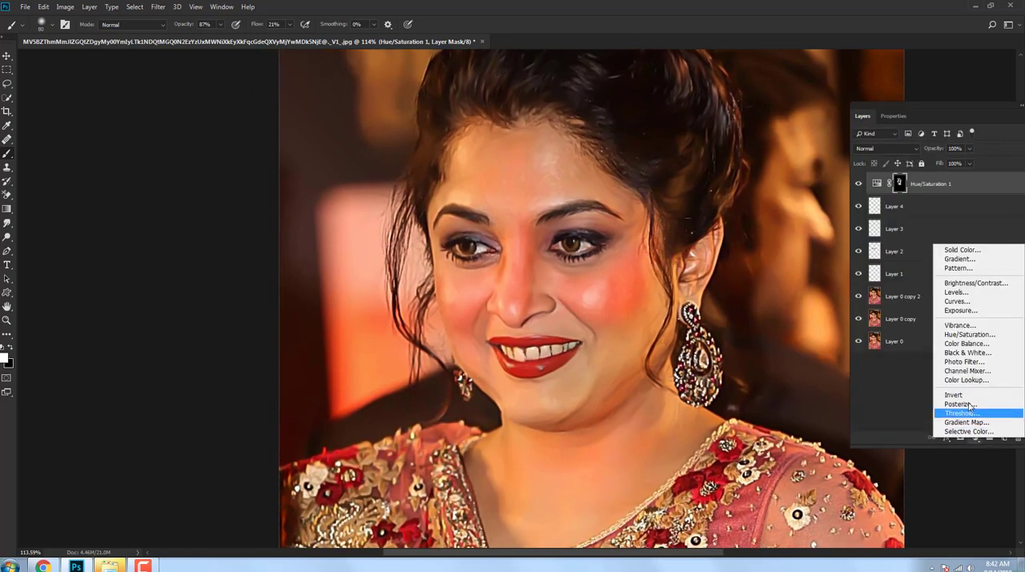
left_click(937, 340)
left_click(953, 152)
left_click(908, 371)
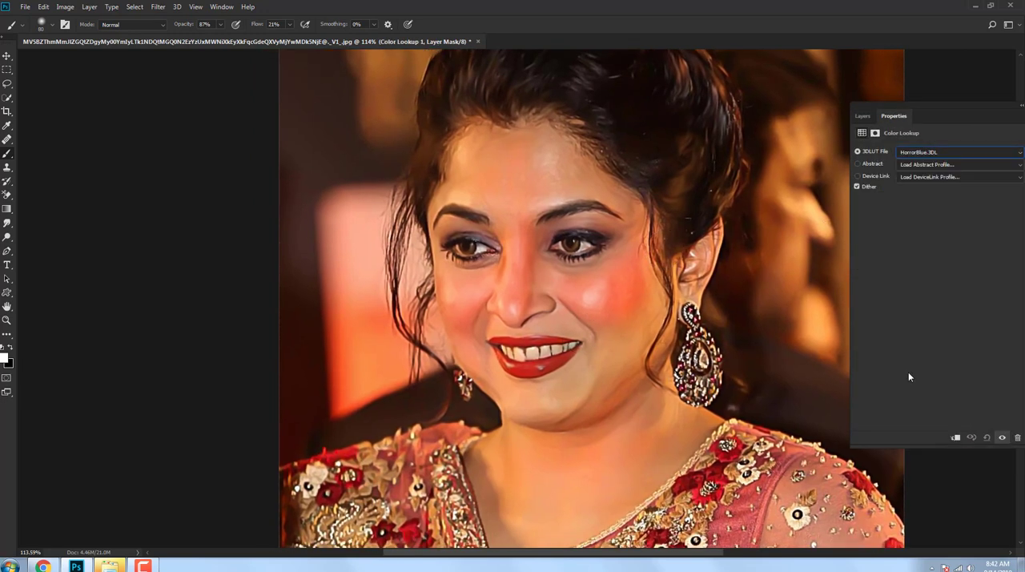
left_click(862, 116)
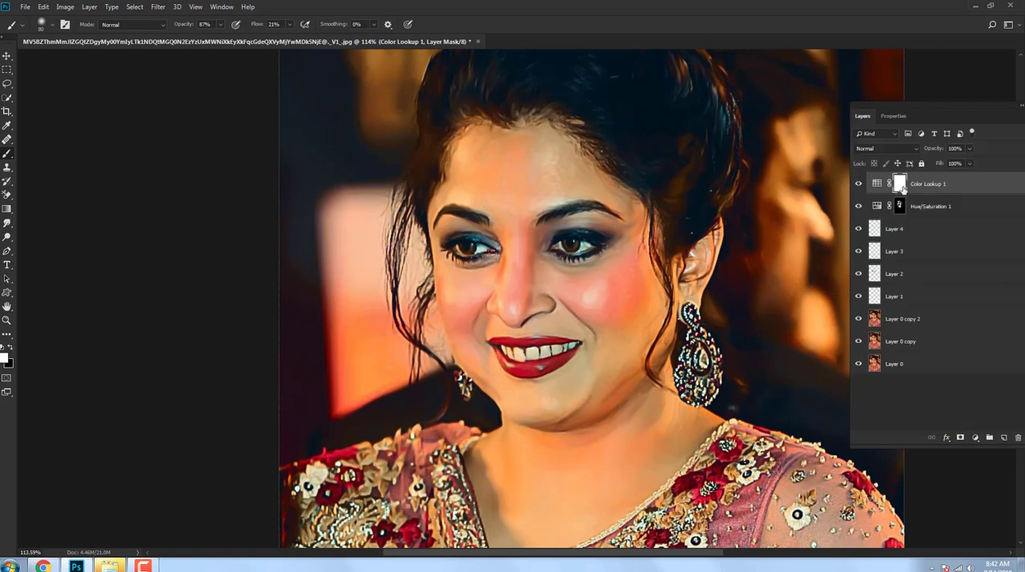
Step: Invert the Color Lookup mask and paint it white over the background and hair with a 200 px brush at 100% opacity and flow
key("ctrl+i")
left_click_drag(482, 398, 414, 398)
scroll(304, 337, "down", 2)
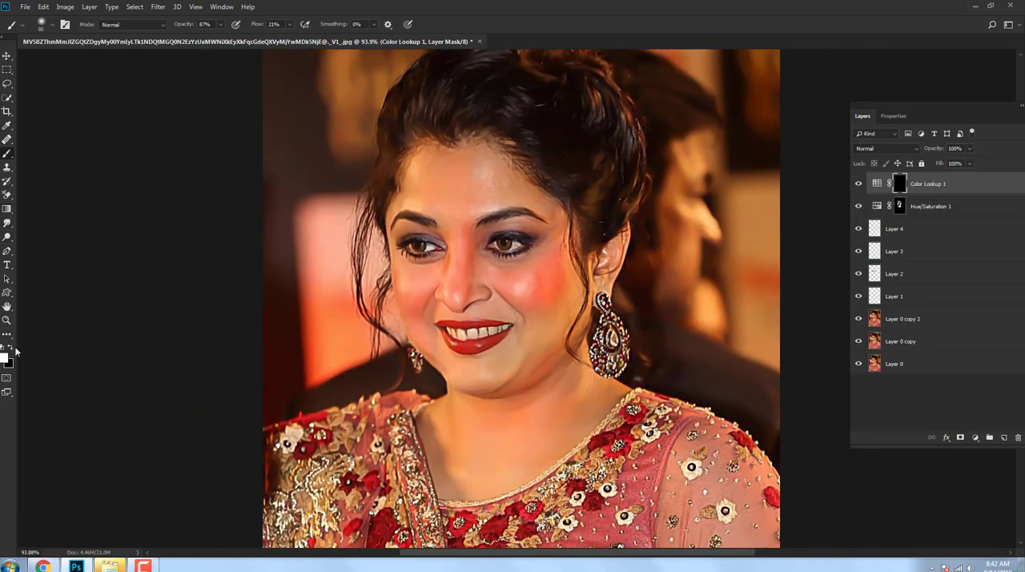
scroll(691, 310, "down", 3)
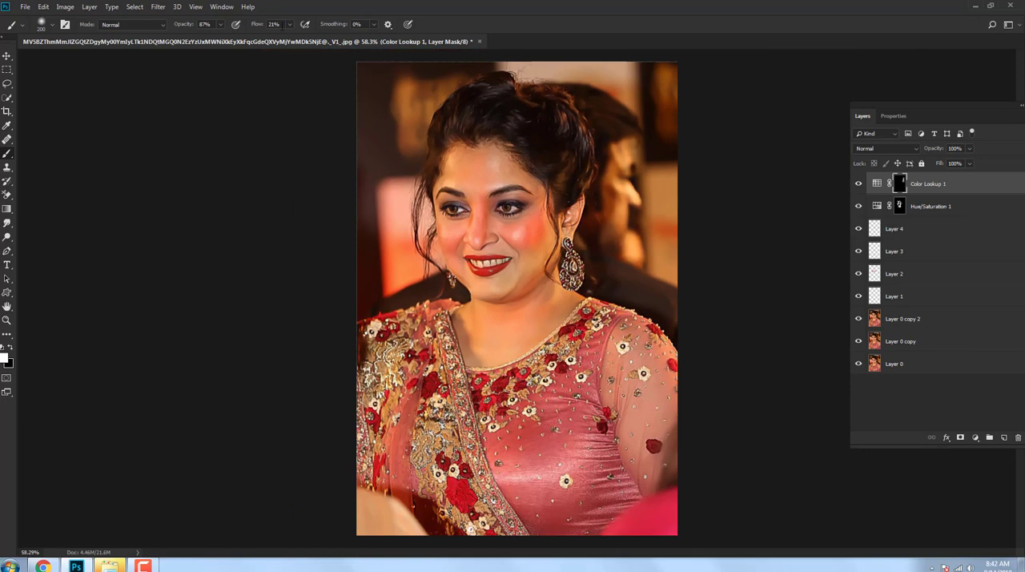
left_click_drag(221, 24, 627, 91)
mouse_move(626, 232)
left_mouse_down()
mouse_move(681, 187)
mouse_move(616, 279)
mouse_move(646, 303)
left_mouse_up()
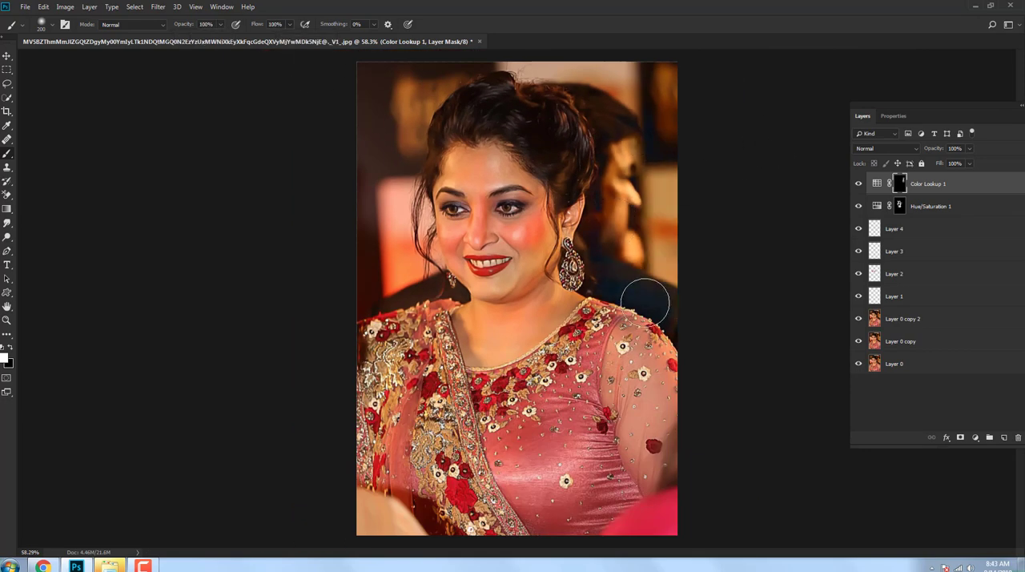
mouse_move(423, 103)
left_mouse_down()
mouse_move(382, 90)
mouse_move(430, 124)
left_mouse_up()
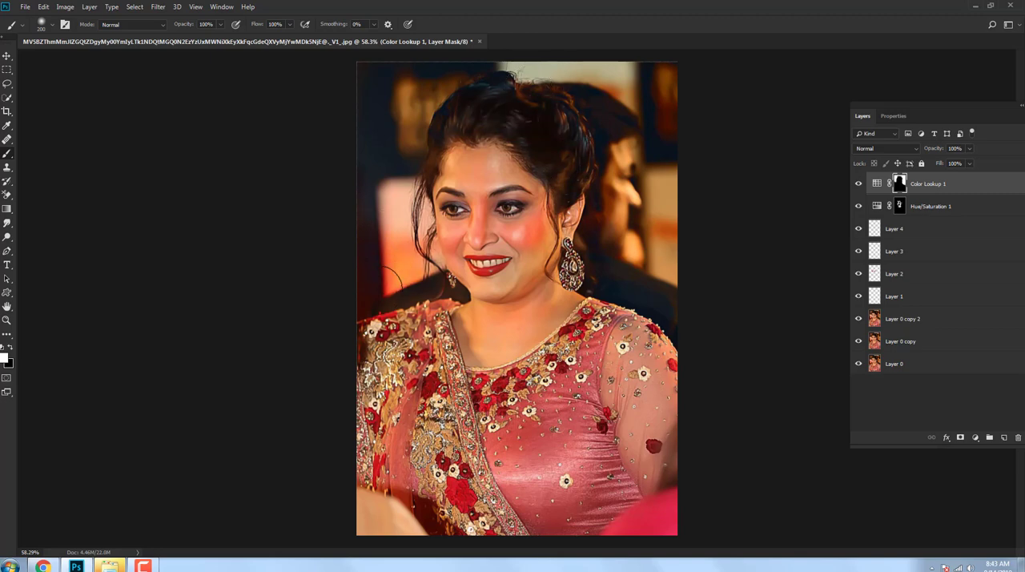
scroll(562, 120, "up", 3)
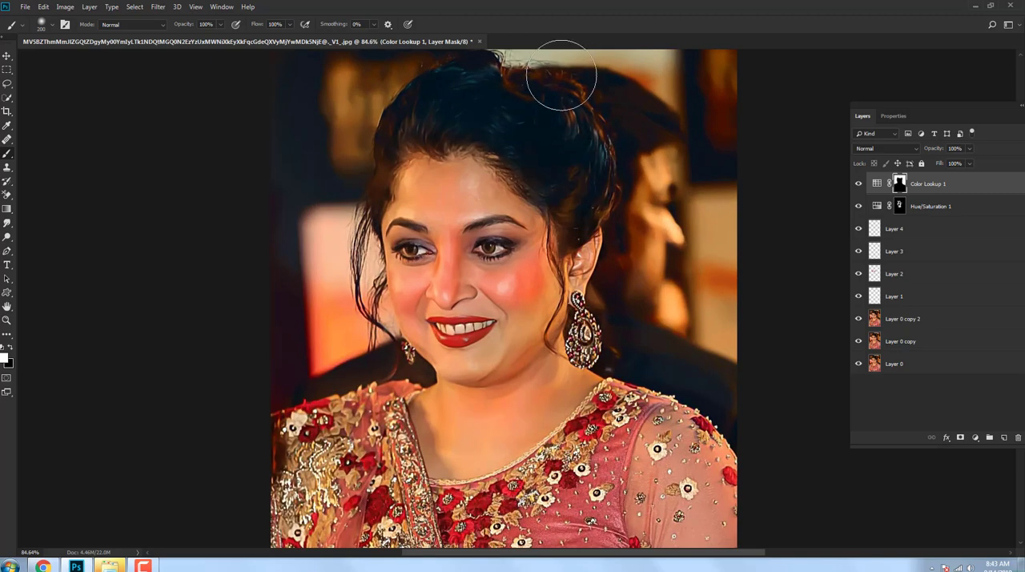
Step: Feather the Color Lookup mask by 2.1 px and lower the layer's opacity to 34%
left_click(893, 116)
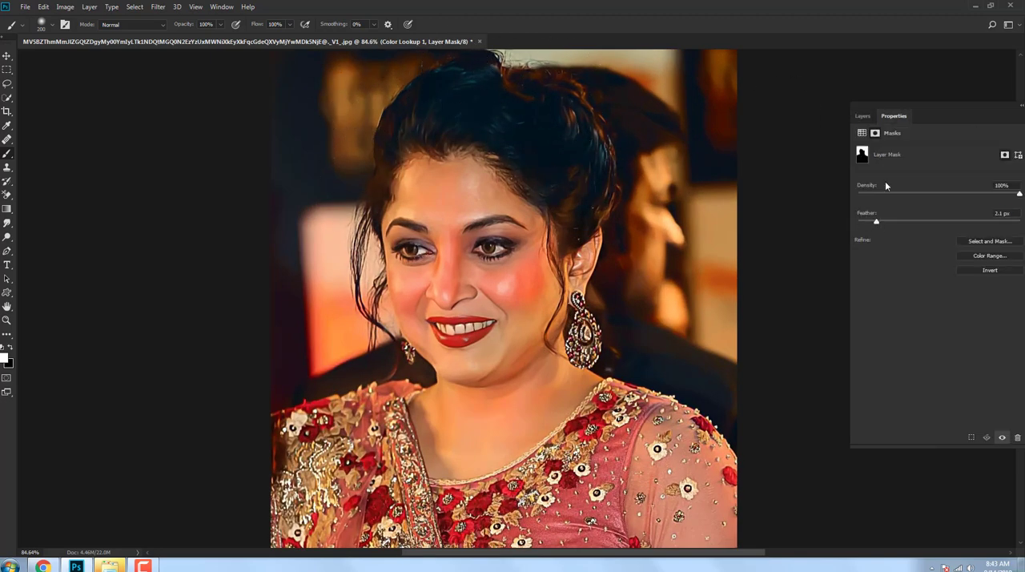
left_click(862, 116)
left_click(970, 148)
left_click_drag(971, 162, 942, 163)
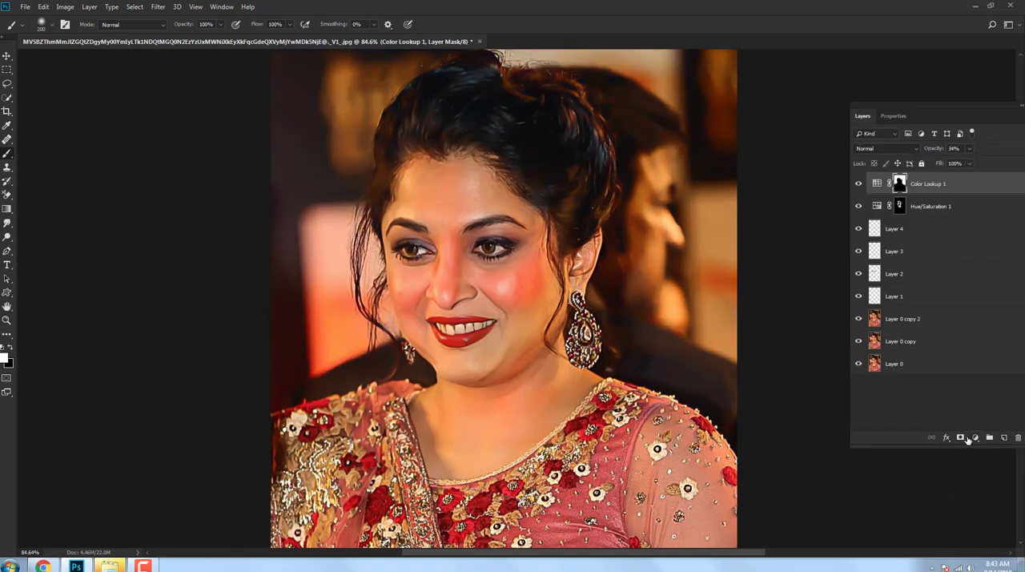
Step: Add a Black & White adjustment layer in Multiply blend mode and toggle its visibility to compare the darkening
left_click(969, 438)
left_click(965, 353)
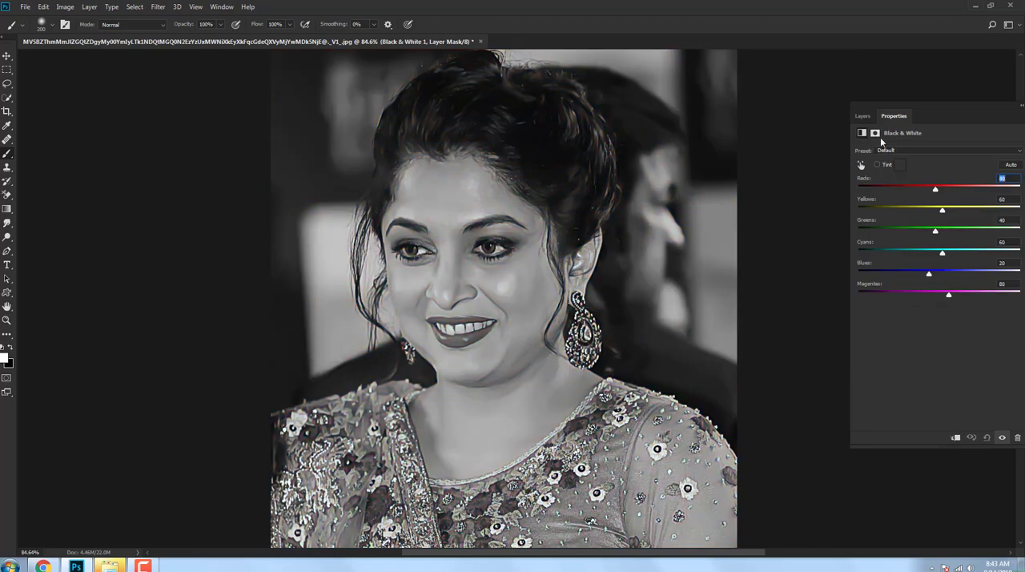
left_click(861, 116)
left_click(881, 149)
left_click(861, 191)
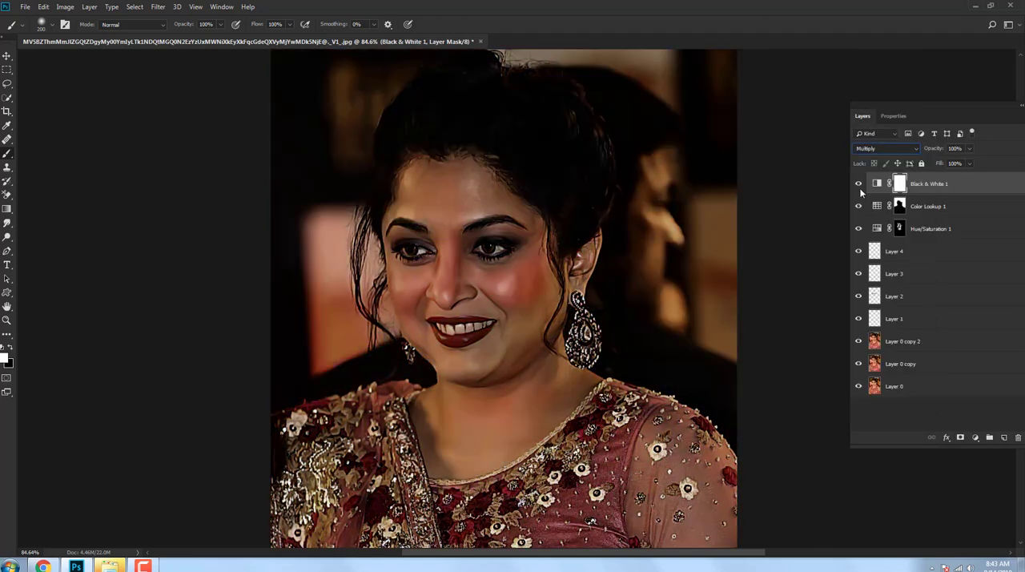
left_click(861, 189)
left_click(860, 190)
Step: Replace the Black & White layer's mask with the mask of the Color Lookup layer
left_click_drag(900, 208, 900, 187)
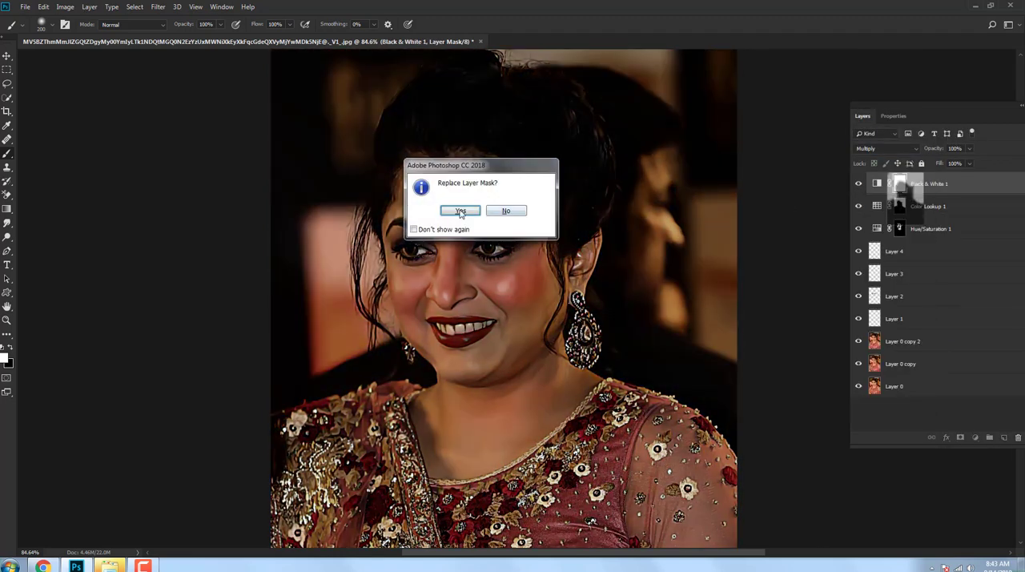
left_click(460, 212)
left_click_drag(630, 302, 666, 306)
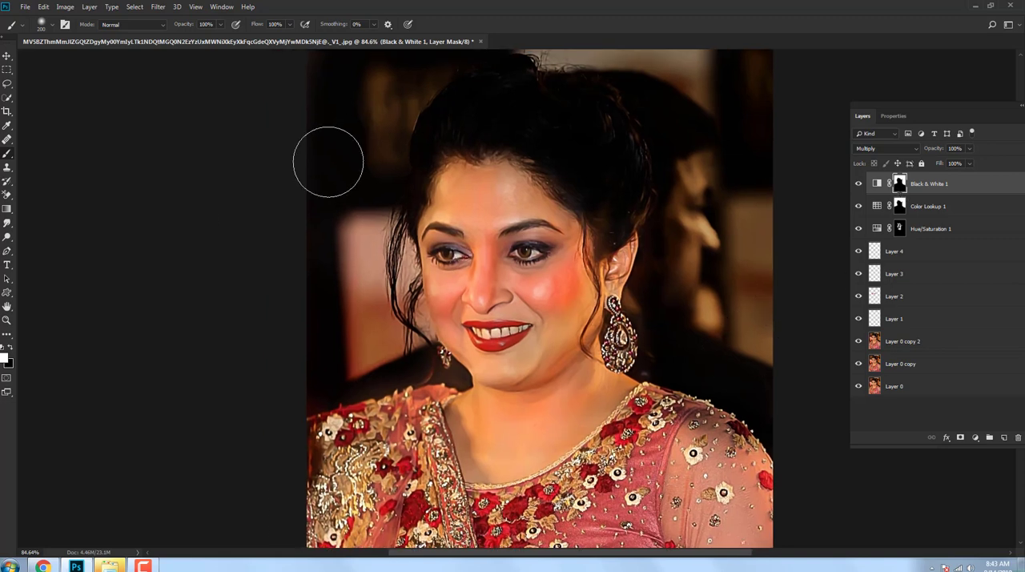
Step: Paint black over the hair on the Black & White mask to remove the darkening there, and check the mask properties
left_click(10, 348)
left_click_drag(396, 132, 412, 182)
key("ctrl+z")
mouse_move(435, 138)
left_mouse_down()
mouse_move(532, 107)
mouse_move(622, 217)
mouse_move(563, 83)
left_mouse_up()
left_click(891, 115)
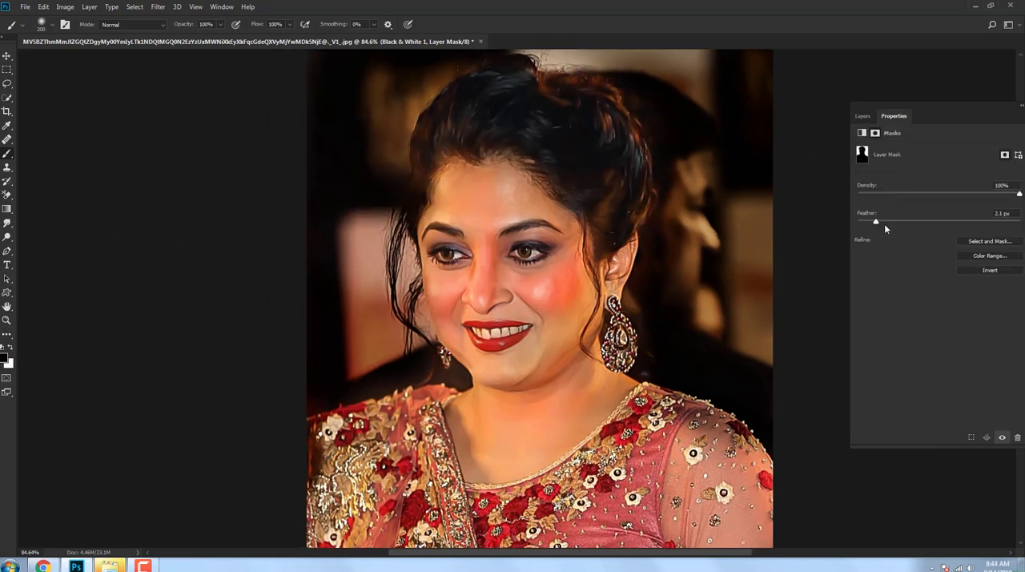
left_click(863, 116)
Step: Add a Color Lookup adjustment layer using the Crisp_Warm.look 3DLUT file
left_click(971, 437)
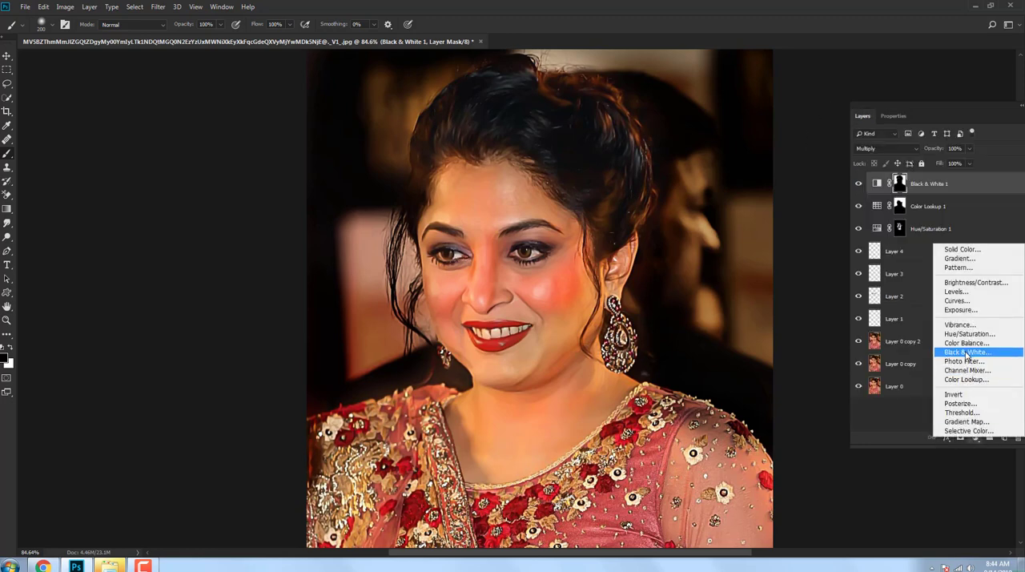
left_click(969, 374)
left_click(925, 152)
left_click(921, 203)
key("Down")
key("Down")
key("Down")
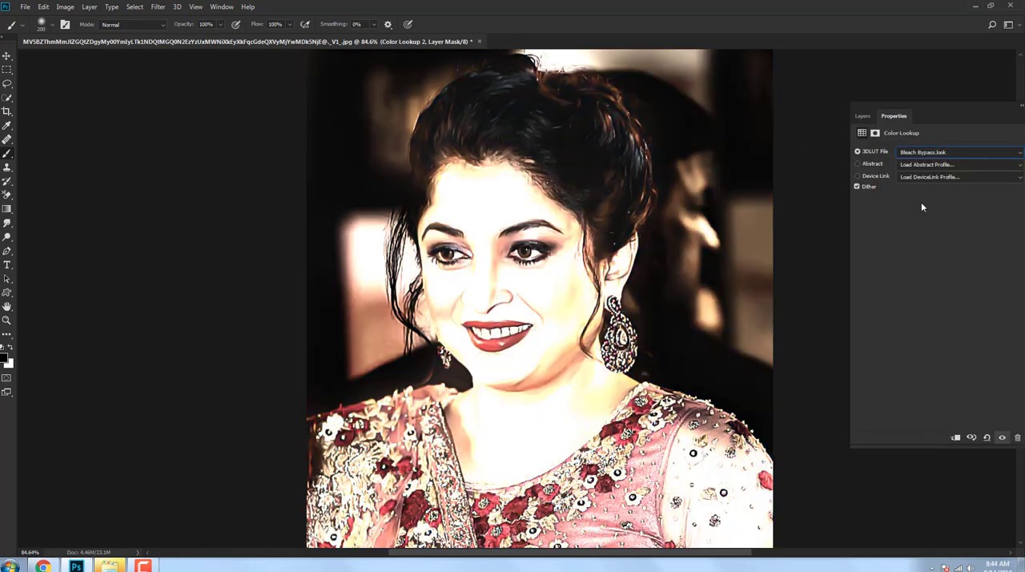
Step: Invert the new lookup's mask and paint white over the face and neck, with 2.2 px feather and 50% layer opacity
left_click(863, 118)
key("ctrl+i")
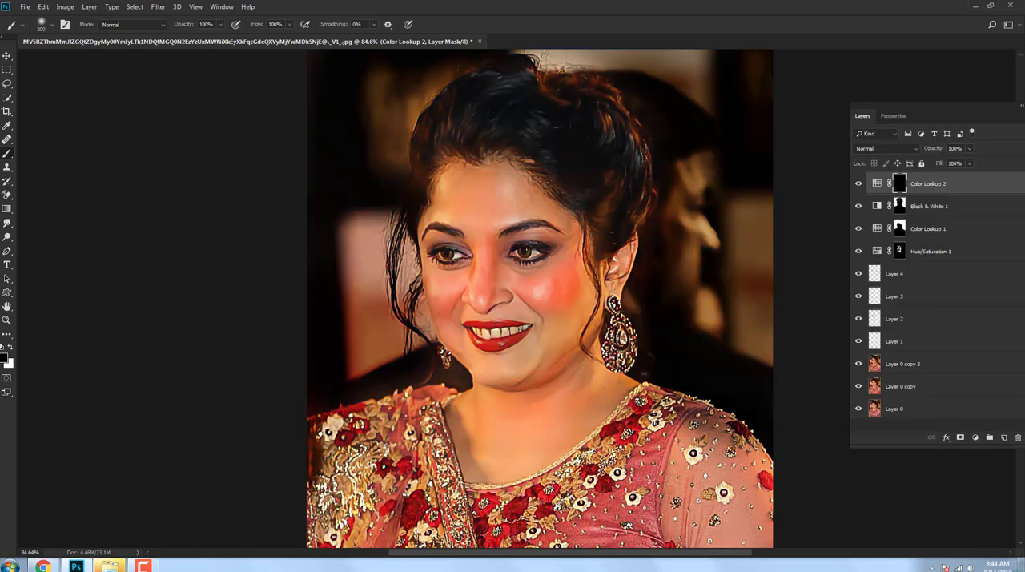
mouse_move(438, 280)
left_mouse_down()
mouse_move(528, 220)
mouse_move(519, 286)
mouse_move(481, 369)
mouse_move(563, 368)
mouse_move(477, 454)
mouse_move(582, 424)
mouse_move(586, 302)
mouse_move(476, 183)
left_mouse_up()
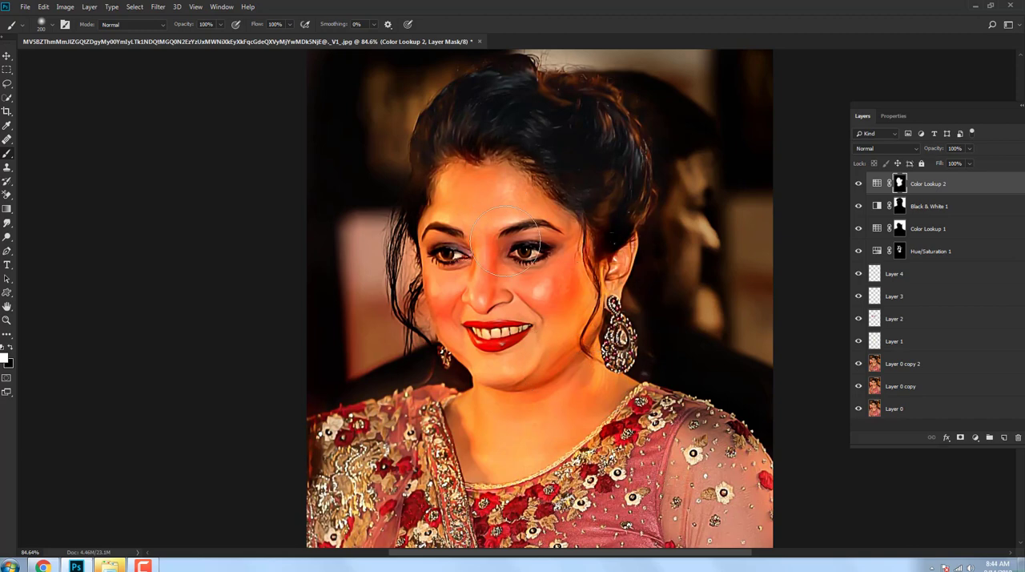
left_click(893, 118)
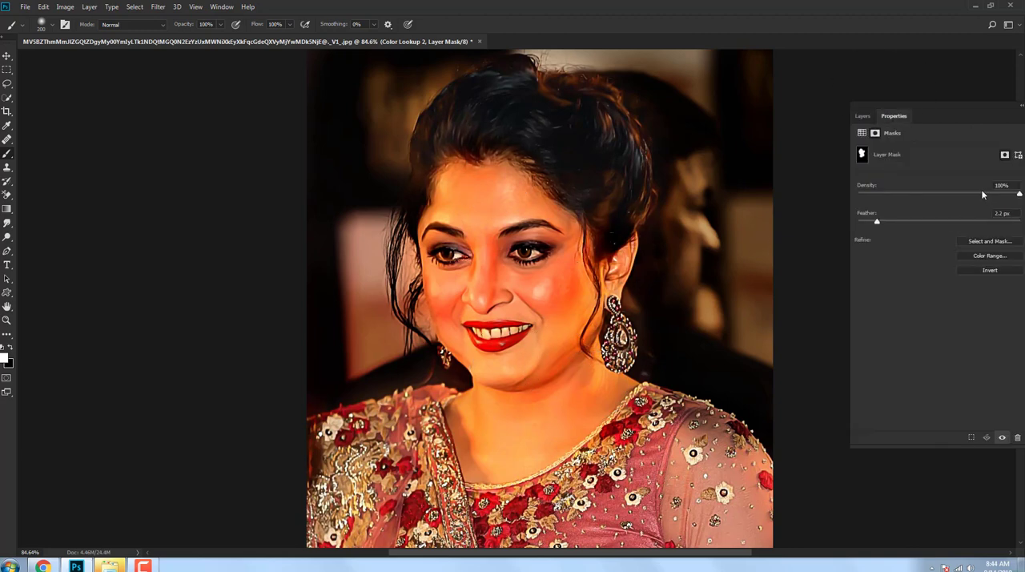
left_click(863, 117)
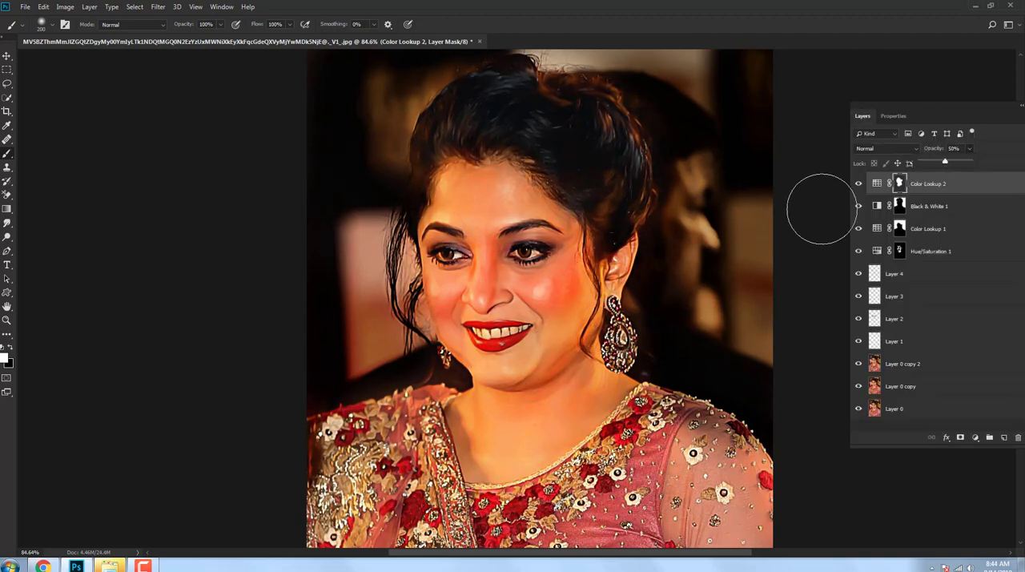
Step: Compare the portrait with and without the new Color Lookup layer and against the original photo layer
left_click(858, 184)
left_click(858, 184)
left_click(859, 409, "alt")
left_click(859, 409, "alt")
scroll(556, 193, "down", 5)
left_click_drag(560, 248, 518, 238)
scroll(540, 193, "up", 7)
scroll(538, 150, "down", 1)
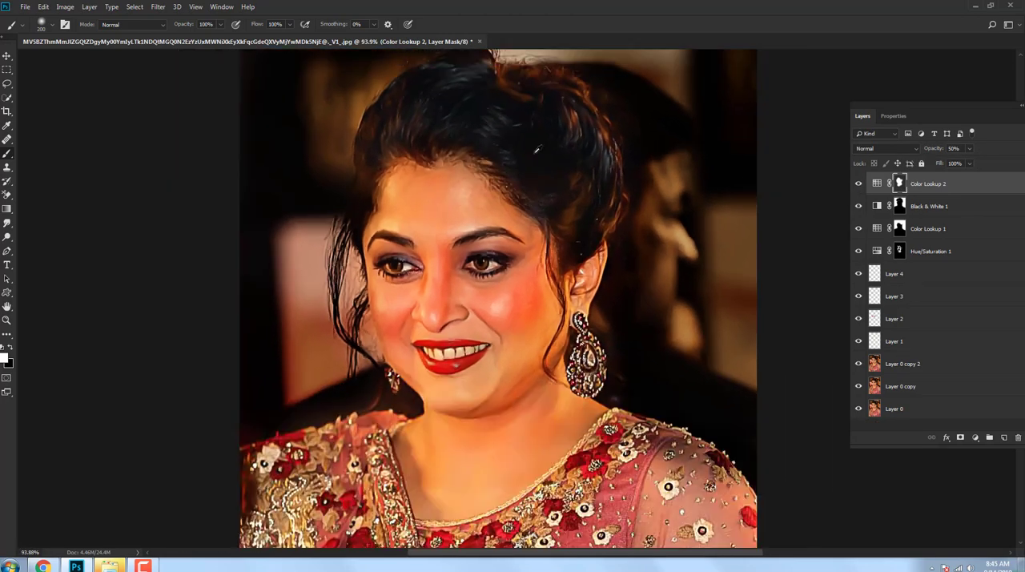
scroll(537, 149, "down", 1)
Step: Stamp all visible layers into a new top layer and set the Smudge tool to a ragged cloud-shaped brush preset
key("ctrl+alt+shift+e")
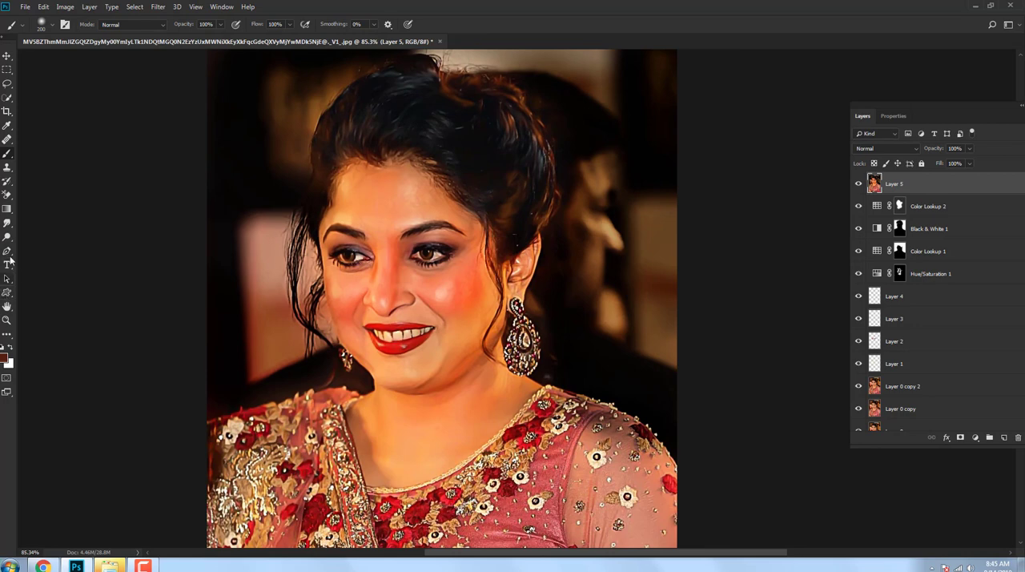
right_click(6, 222)
left_click(51, 245)
right_click(497, 422)
left_click(453, 275)
scroll(522, 485, "down", 6)
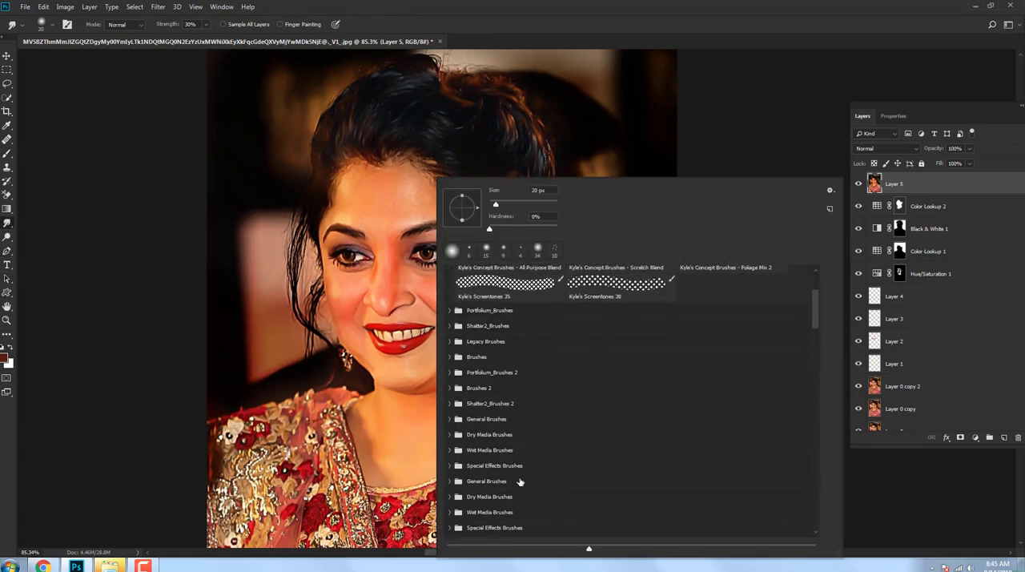
left_click(490, 474)
scroll(491, 474, "down", 8)
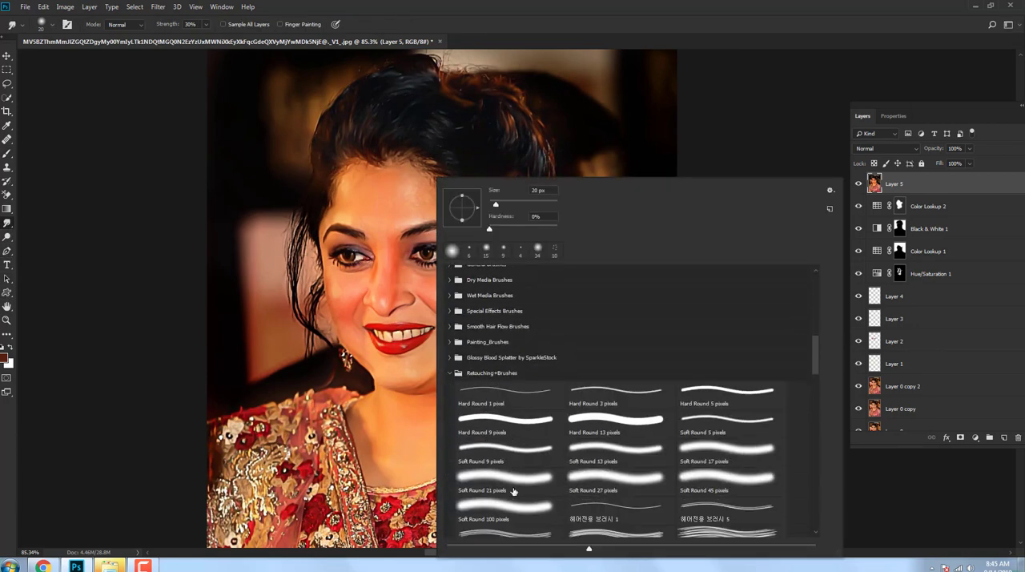
left_click(504, 442)
Step: Smudge the background on both sides of the head with the 130 px brush at 30% strength
mouse_move(595, 107)
left_mouse_down()
mouse_move(590, 68)
mouse_move(641, 161)
mouse_move(621, 169)
mouse_move(634, 358)
mouse_move(607, 302)
mouse_move(677, 238)
mouse_move(634, 260)
left_mouse_up()
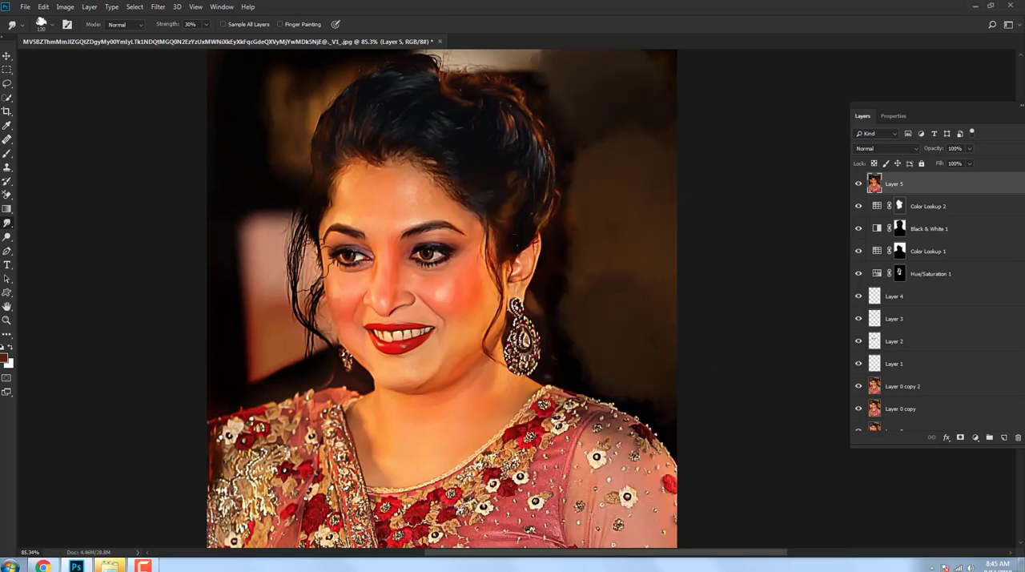
mouse_move(282, 105)
left_mouse_down()
mouse_move(236, 121)
mouse_move(243, 91)
mouse_move(280, 105)
left_mouse_up()
left_click_drag(244, 297, 229, 354)
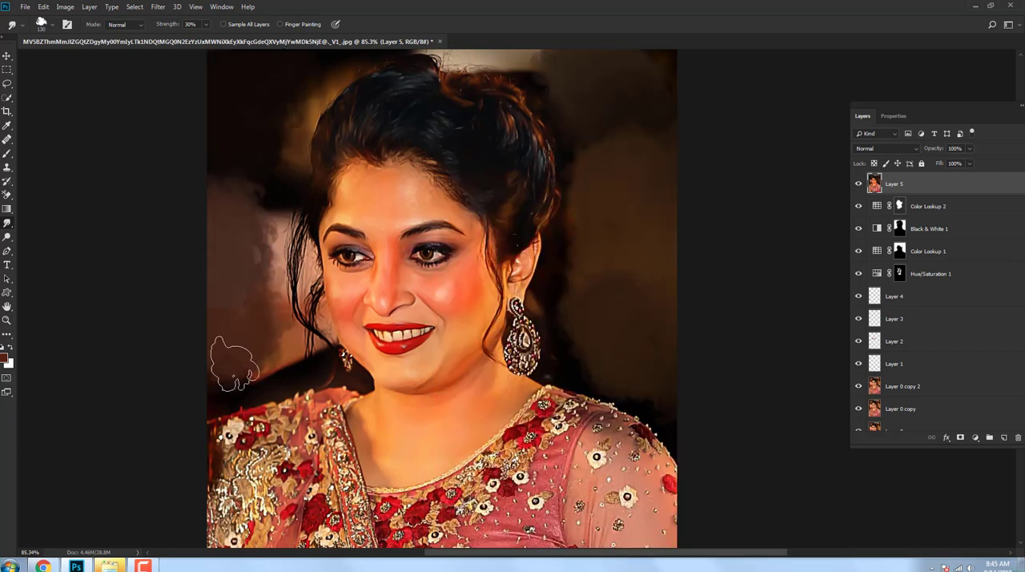
left_click_drag(519, 90, 517, 201)
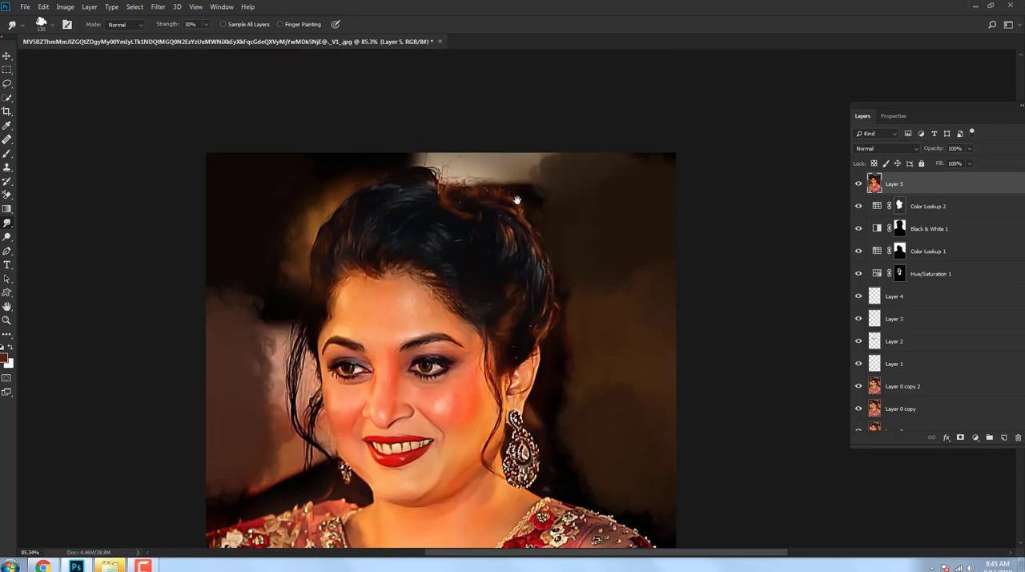
left_click_drag(536, 278, 465, 30)
left_click_drag(543, 211, 668, 232)
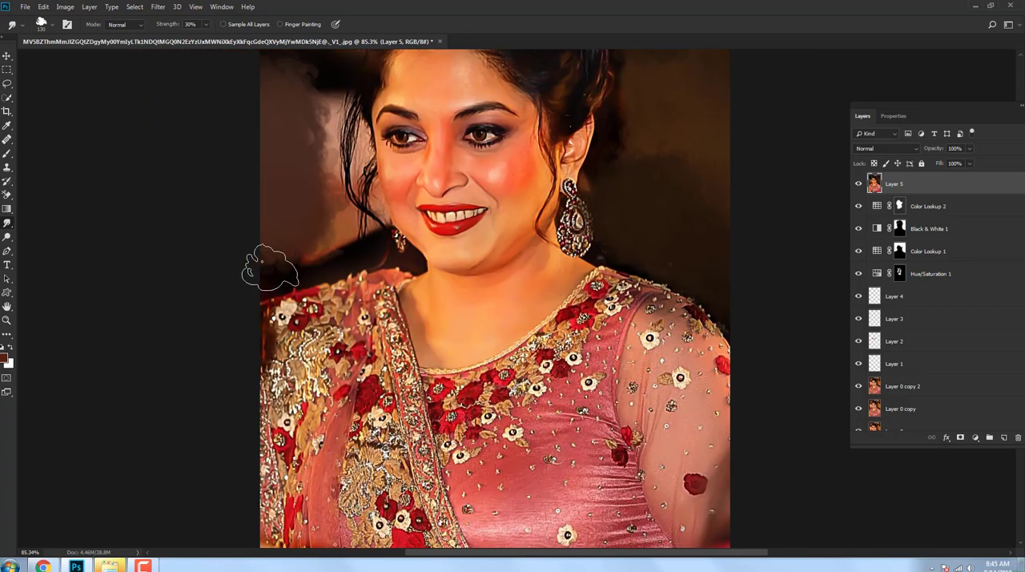
Step: Smudge over the hair, face and shoulders so the background colours and skin tones blend into soft clouds
mouse_move(337, 132)
left_mouse_down()
mouse_move(346, 214)
mouse_move(335, 260)
left_mouse_up()
left_click_drag(334, 232, 352, 108)
mouse_move(425, 96)
left_mouse_down()
mouse_move(629, 194)
mouse_move(531, 107)
mouse_move(416, 88)
mouse_move(597, 328)
mouse_move(709, 425)
mouse_move(725, 521)
left_mouse_up()
mouse_move(400, 353)
left_mouse_down()
mouse_move(393, 131)
mouse_move(541, 200)
mouse_move(412, 206)
mouse_move(505, 233)
mouse_move(481, 337)
mouse_move(319, 441)
mouse_move(526, 309)
mouse_move(705, 480)
mouse_move(618, 355)
mouse_move(721, 377)
left_mouse_up()
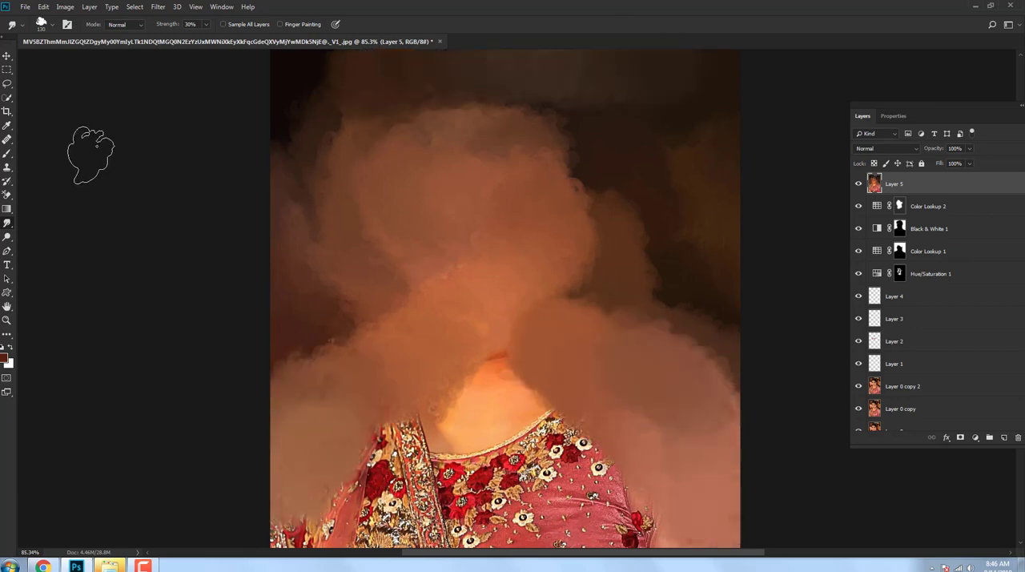
Step: Try smudging the upper background with a 394 px streaky brush at 100% and 84% strength
right_click(327, 155)
left_click(483, 425)
left_click(392, 448)
left_click(478, 102)
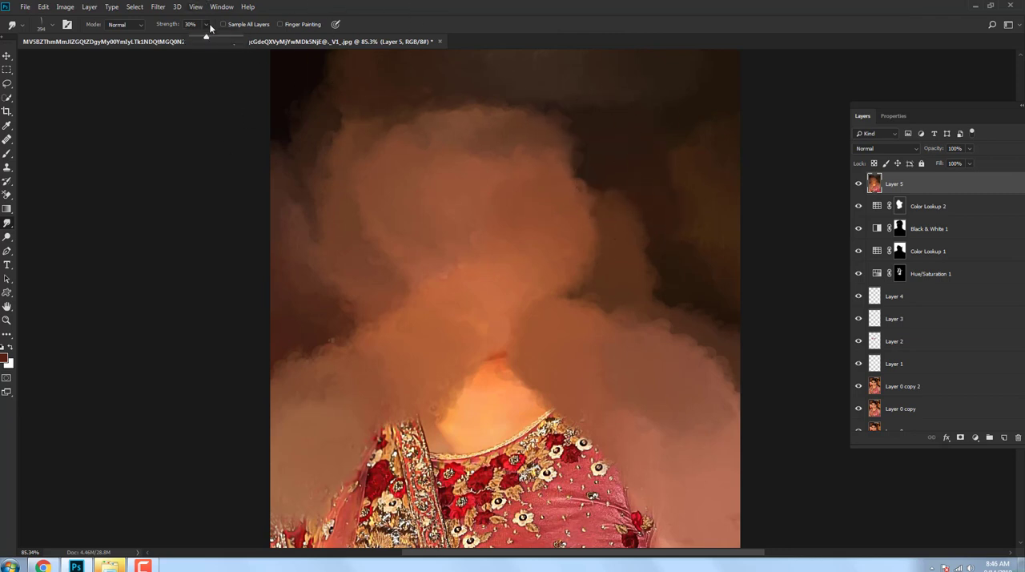
left_click_drag(206, 37, 243, 37)
mouse_move(359, 145)
left_mouse_down()
mouse_move(297, 138)
mouse_move(287, 152)
left_mouse_up()
key("ctrl+z")
left_click_drag(385, 120, 289, 161)
key("ctrl+z")
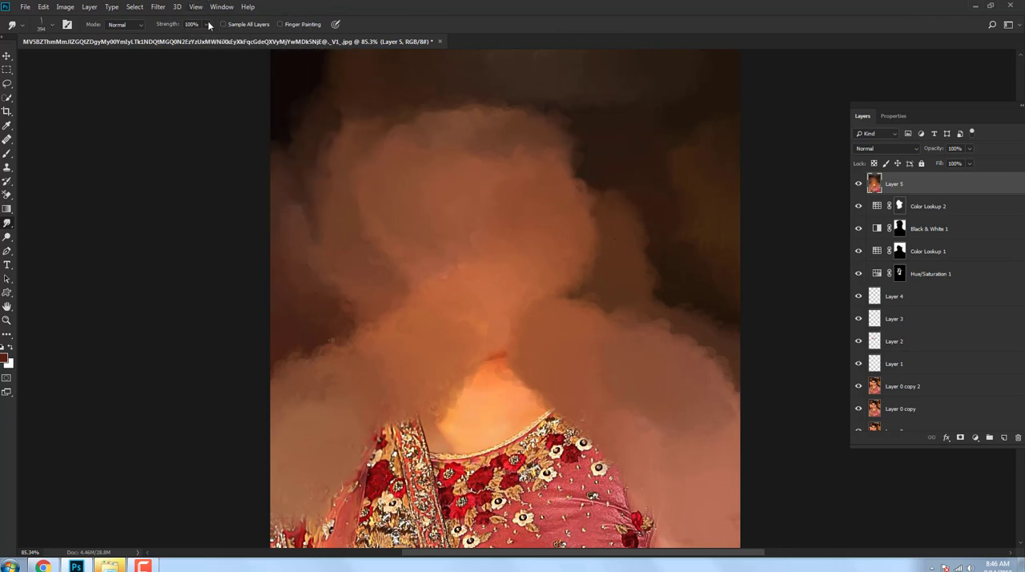
left_click_drag(207, 25, 200, 37)
mouse_move(565, 172)
left_mouse_down()
mouse_move(657, 169)
mouse_move(683, 222)
left_mouse_up()
key("ctrl+z")
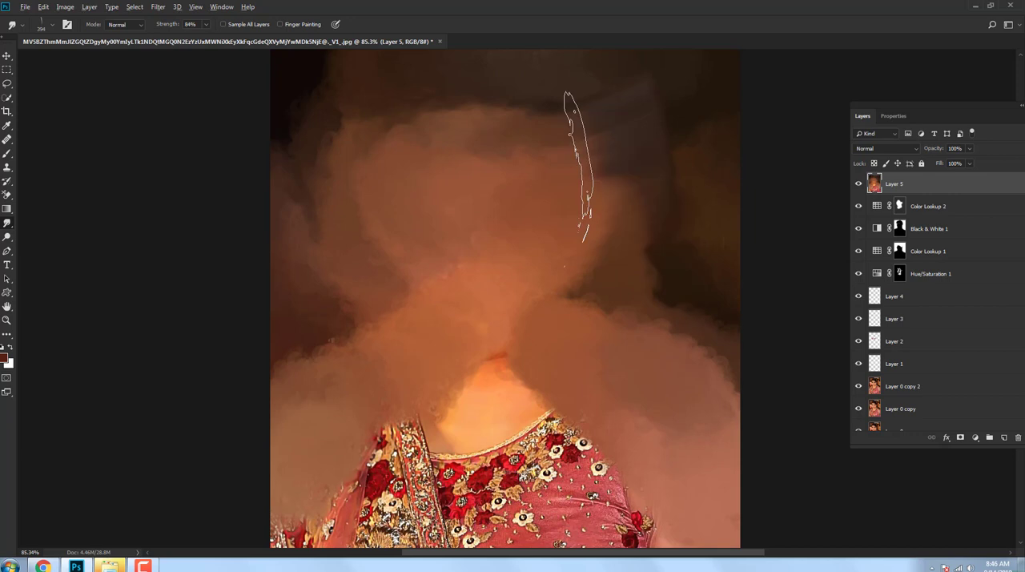
Step: Blend the smudged clouds into the dark upper background using a 250 px textured Smudge brush at 48% strength
right_click(579, 164)
left_click(715, 441)
mouse_move(556, 152)
left_mouse_down()
mouse_move(625, 167)
mouse_move(606, 199)
left_mouse_up()
mouse_move(208, 25)
left_mouse_down()
mouse_move(180, 37)
mouse_move(190, 37)
left_mouse_up()
mouse_move(581, 134)
left_mouse_down()
mouse_move(479, 138)
mouse_move(296, 87)
left_mouse_up()
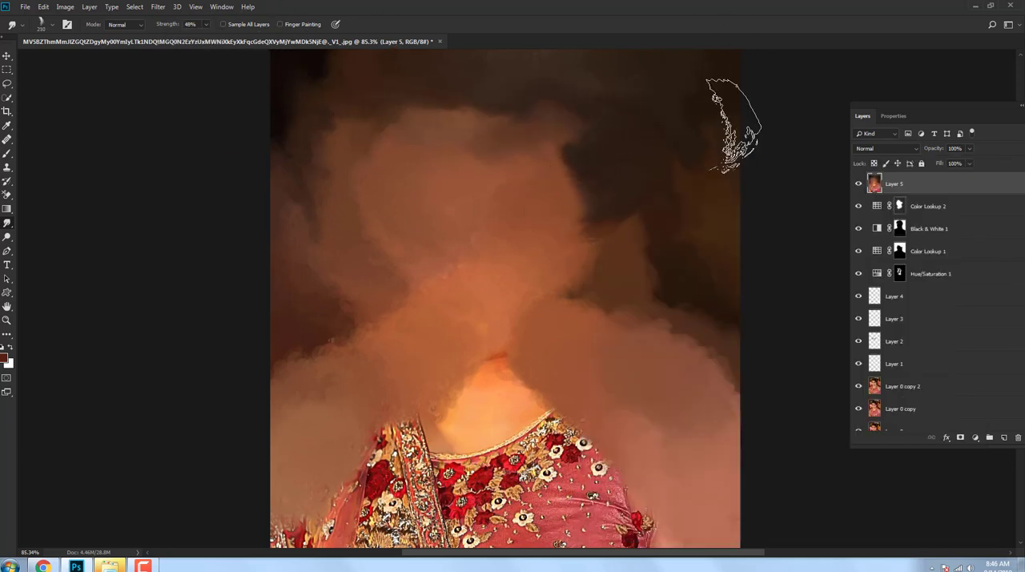
left_click_drag(735, 126, 368, 131)
left_click_drag(591, 240, 687, 263)
left_click_drag(564, 176, 629, 216)
left_click_drag(394, 274, 375, 291)
Step: Scale the smudged layer up to about 161% so it extends beyond the canvas on all sides
scroll(510, 212, "down", 4)
left_click(6, 57)
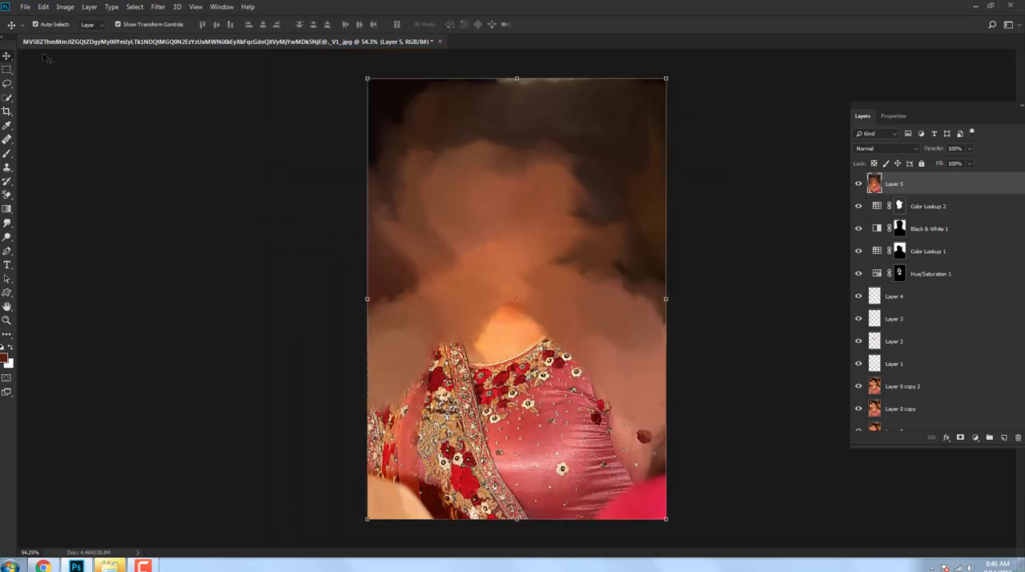
left_click_drag(516, 79, 487, 67)
left_click_drag(365, 163, 309, 164)
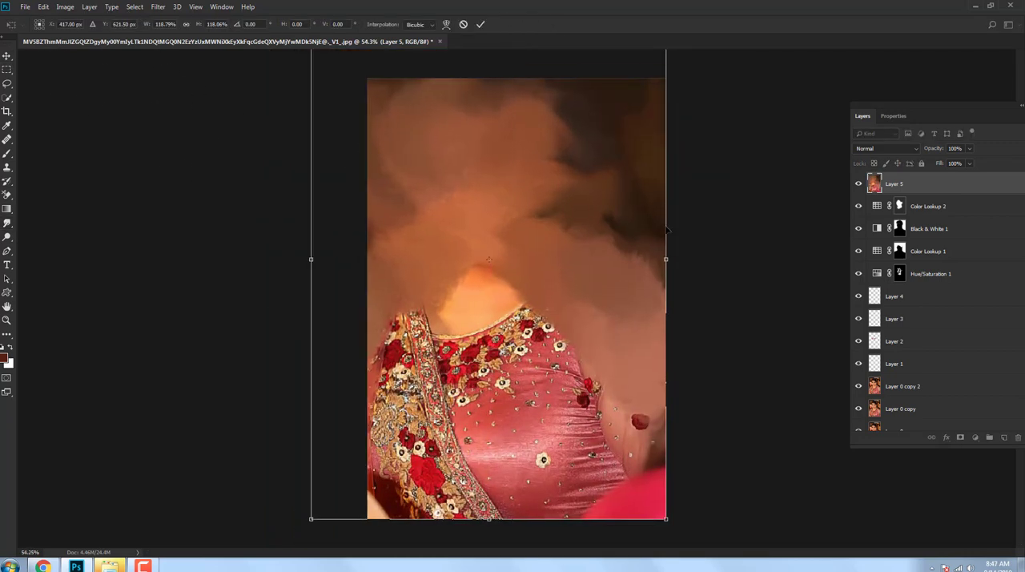
left_click_drag(668, 247, 800, 250)
scroll(583, 340, "down", 5)
left_click_drag(537, 424, 537, 559)
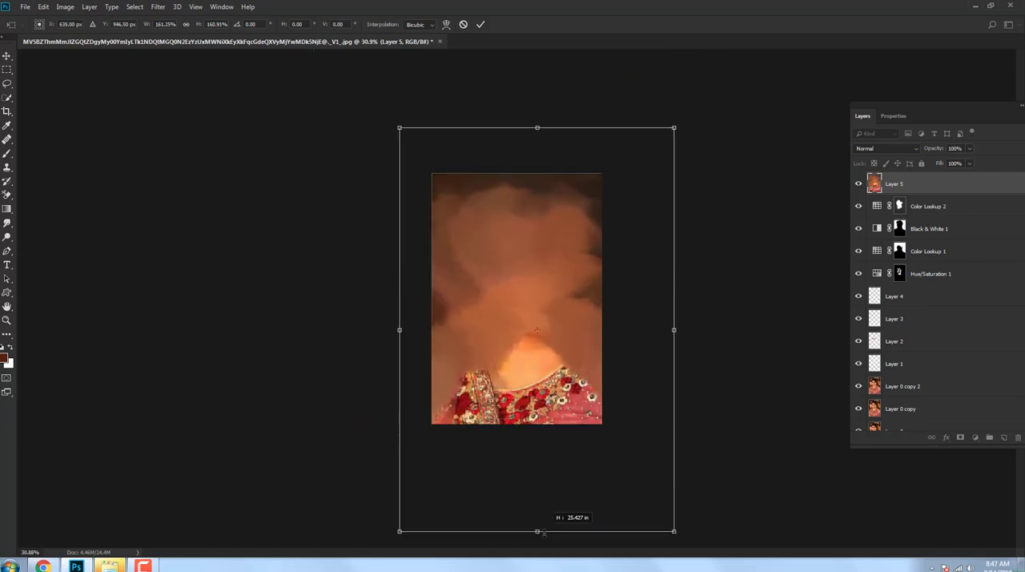
key("Return")
scroll(576, 285, "up", 3)
Step: Apply a Radial Blur with amount 10, Spin method and Good quality to the smudged layer
left_click(156, 8)
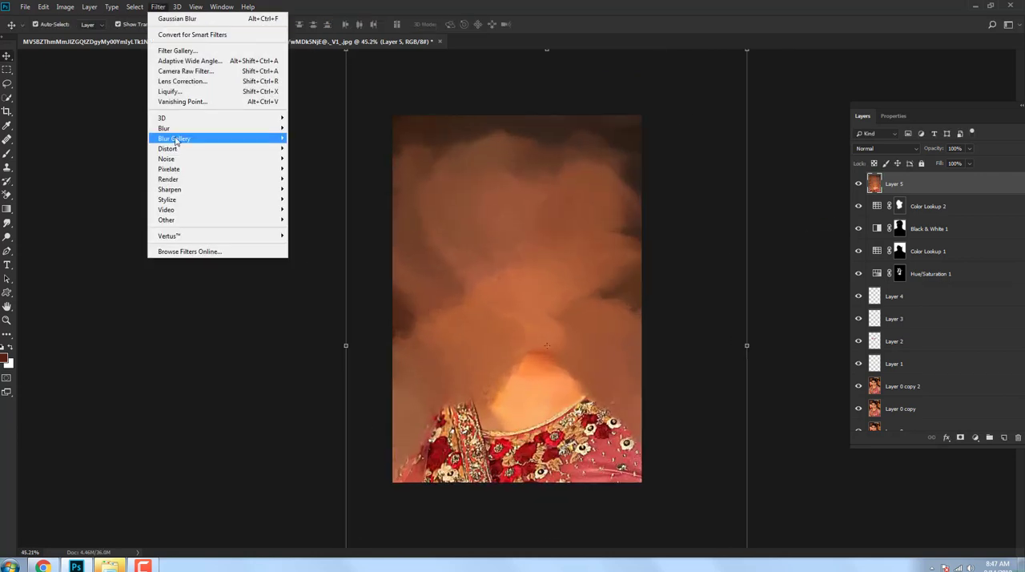
mouse_move(208, 128)
left_click(316, 203)
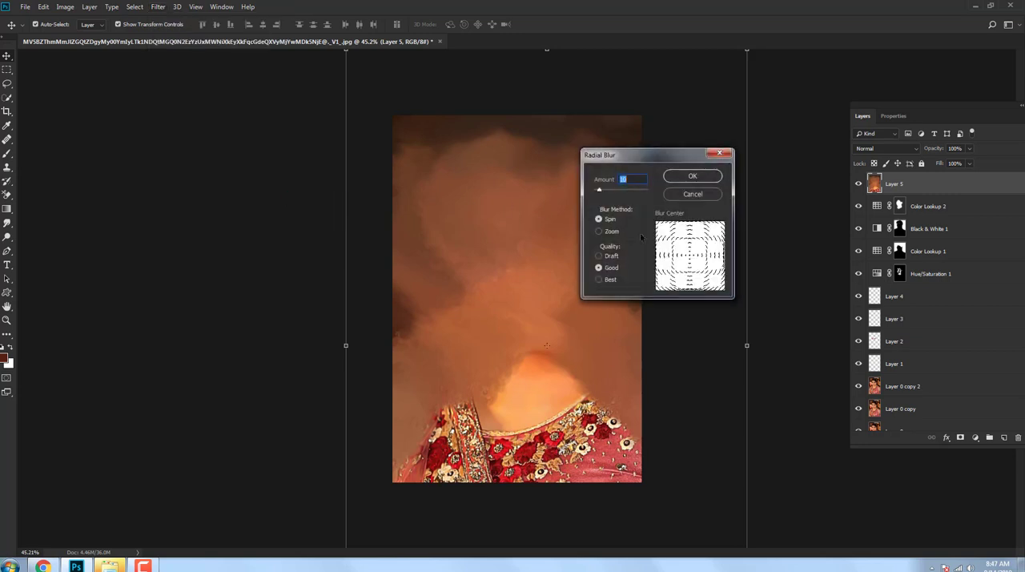
left_click(694, 177)
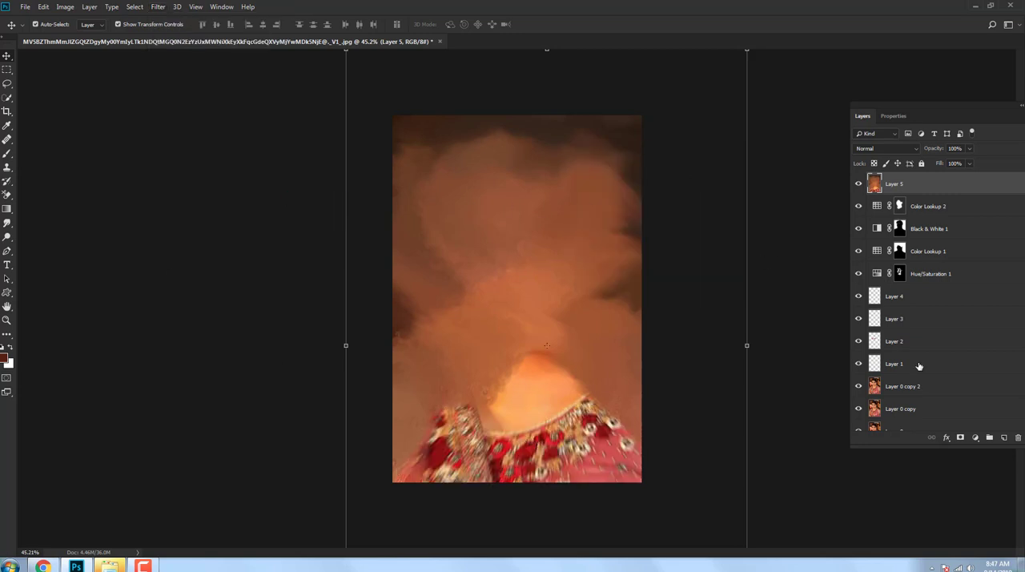
Step: Add a mask to the smudged layer and paint black with a 700 px brush to reveal the woman
left_click(961, 437)
left_click(6, 153)
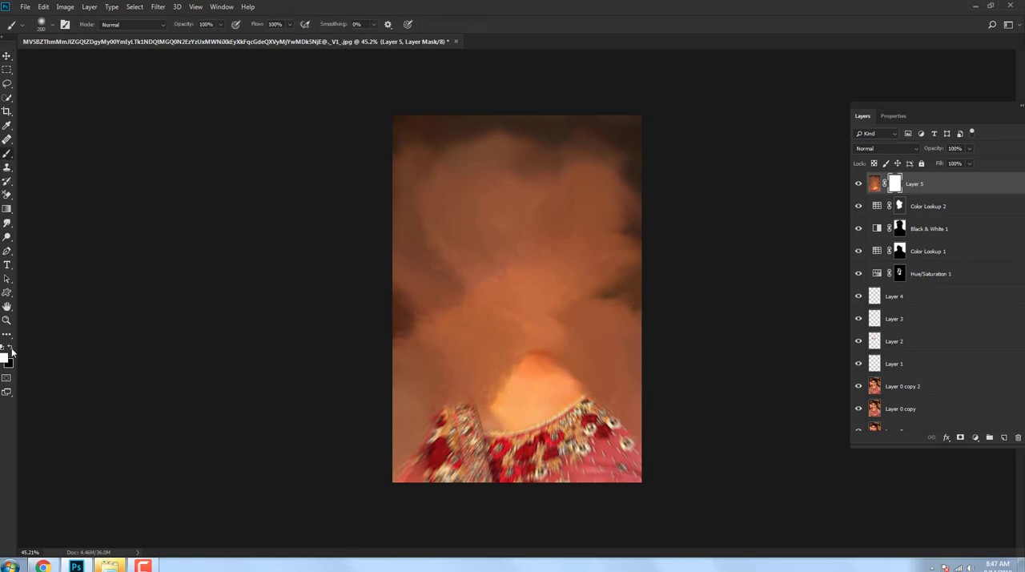
left_click(11, 347)
key("bracketright")
key("bracketright")
key("bracketright")
key("bracketright")
key("bracketright")
mouse_move(513, 247)
left_mouse_down()
mouse_move(522, 289)
mouse_move(492, 234)
mouse_move(508, 215)
mouse_move(502, 392)
mouse_move(512, 430)
mouse_move(474, 406)
mouse_move(457, 445)
mouse_move(583, 422)
mouse_move(579, 378)
mouse_move(452, 477)
mouse_move(498, 338)
mouse_move(494, 193)
mouse_move(521, 196)
mouse_move(489, 216)
mouse_move(543, 418)
left_mouse_up()
scroll(544, 416, "down", 3)
scroll(544, 416, "up", 2)
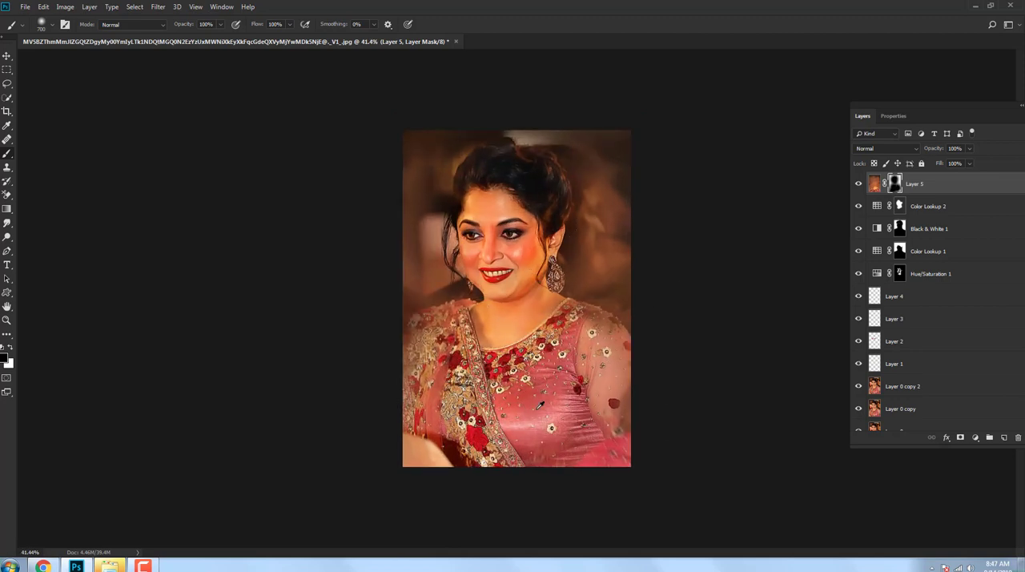
Step: Switch to full-screen view and paint white on the mask with a 300 px brush to cover the background around the head
scroll(516, 297, "up", 1)
key("f")
scroll(509, 264, "up", 2)
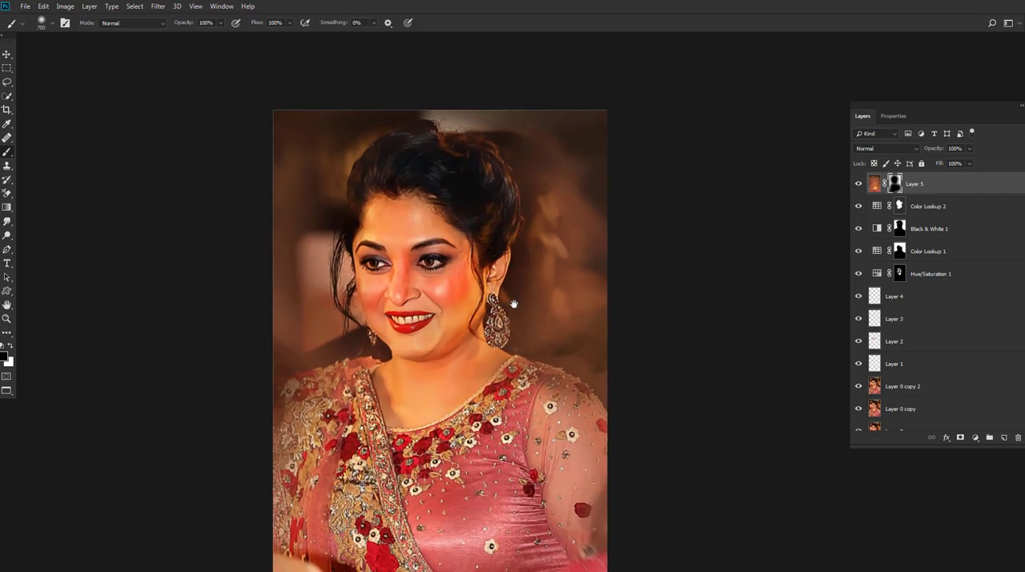
scroll(675, 327, "down", 2)
key("x")
key("bracketleft")
key("bracketleft")
key("bracketleft")
key("bracketleft")
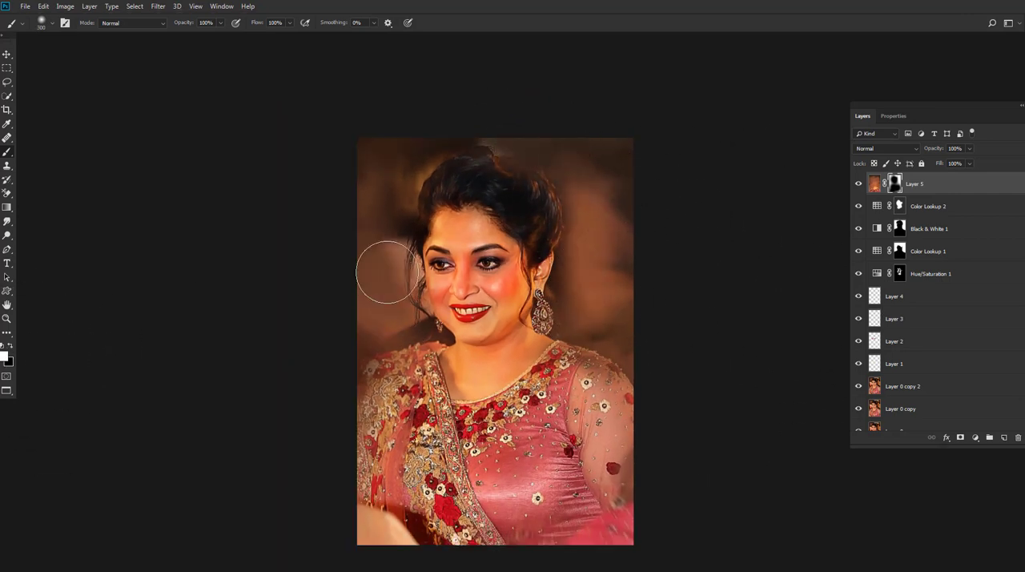
scroll(381, 323, "down", 2)
scroll(381, 322, "up", 2)
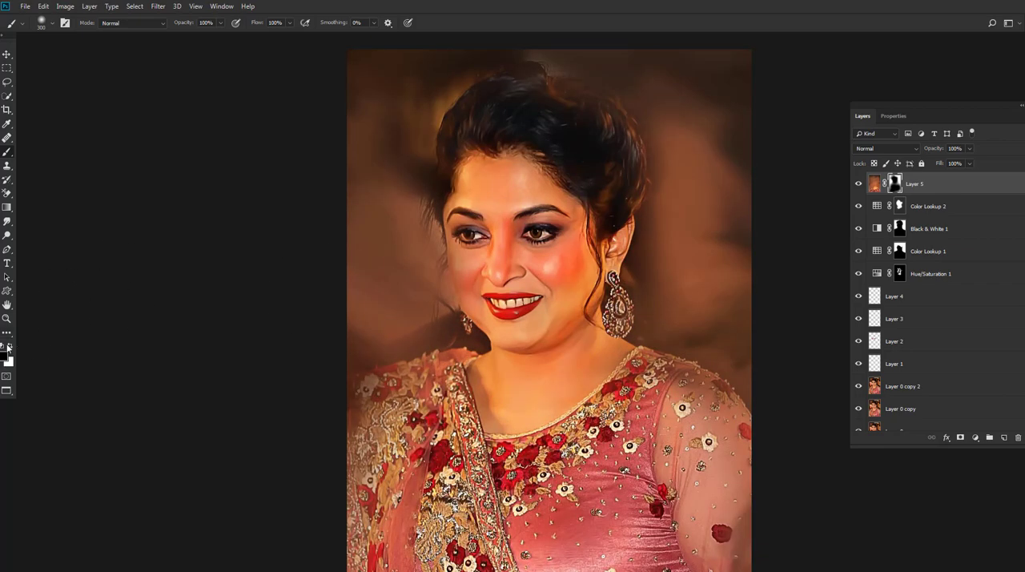
Step: Undo a stray white mask stroke over the face and paint black to restore the loose hair strands and head edges
left_click_drag(490, 240, 459, 287)
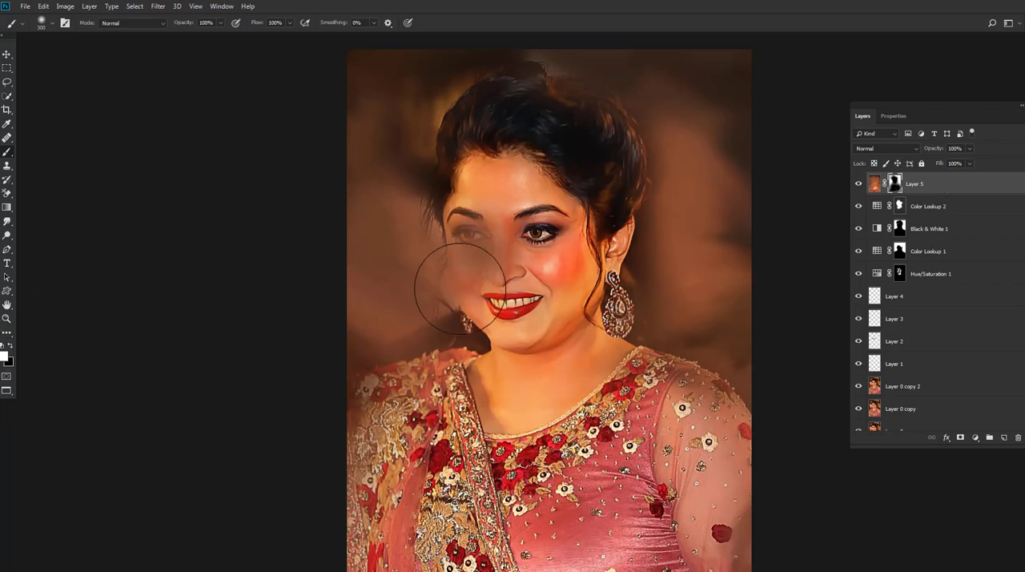
key("ctrl+z")
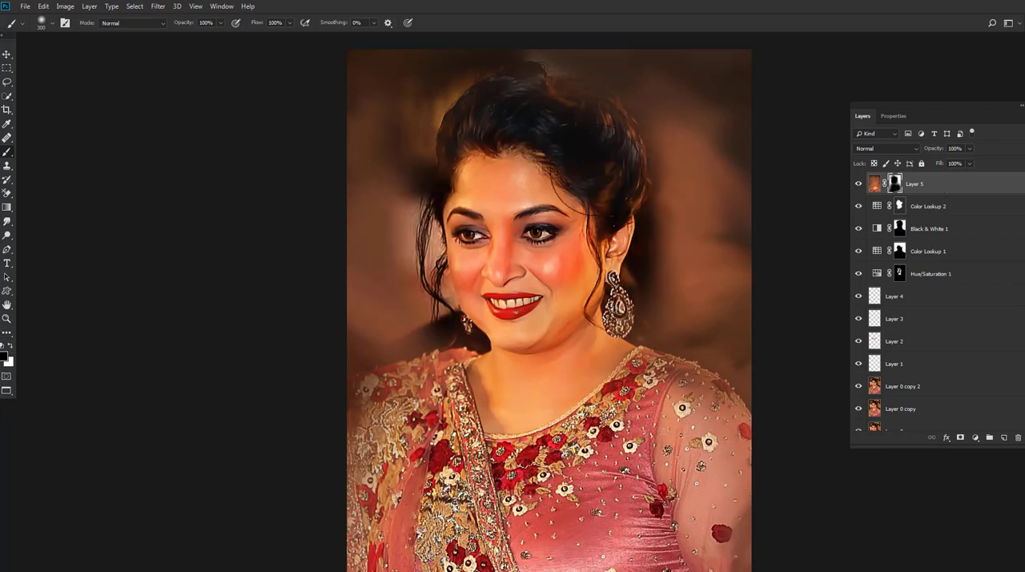
scroll(596, 298, "down", 4)
scroll(596, 298, "up", 5)
left_click_drag(588, 272, 481, 122)
scroll(481, 121, "down", 5)
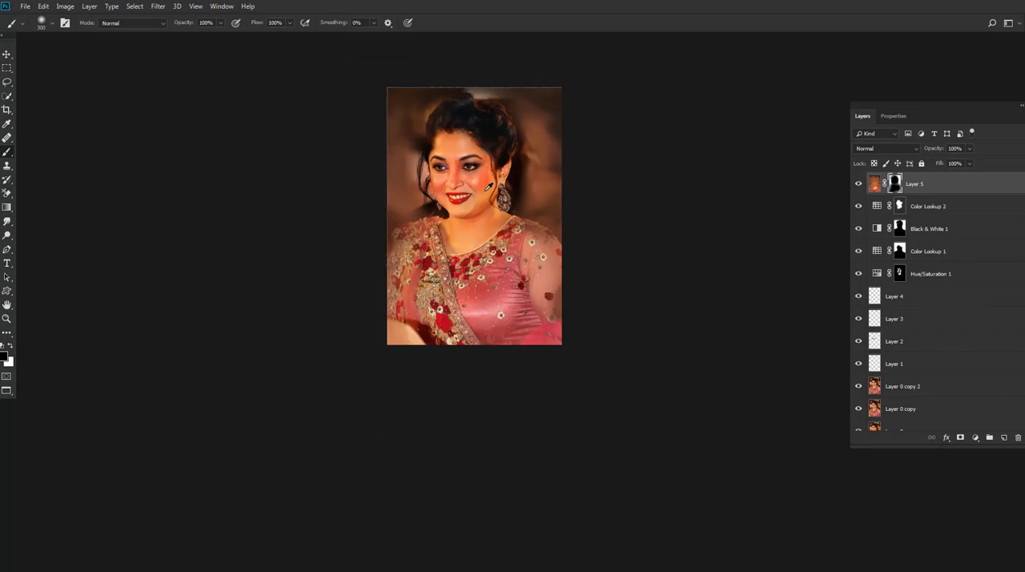
Step: Toggle the smudged background layer's visibility to compare the portrait with and without it
scroll(513, 195, "up", 6)
left_click(859, 183)
left_click(859, 183)
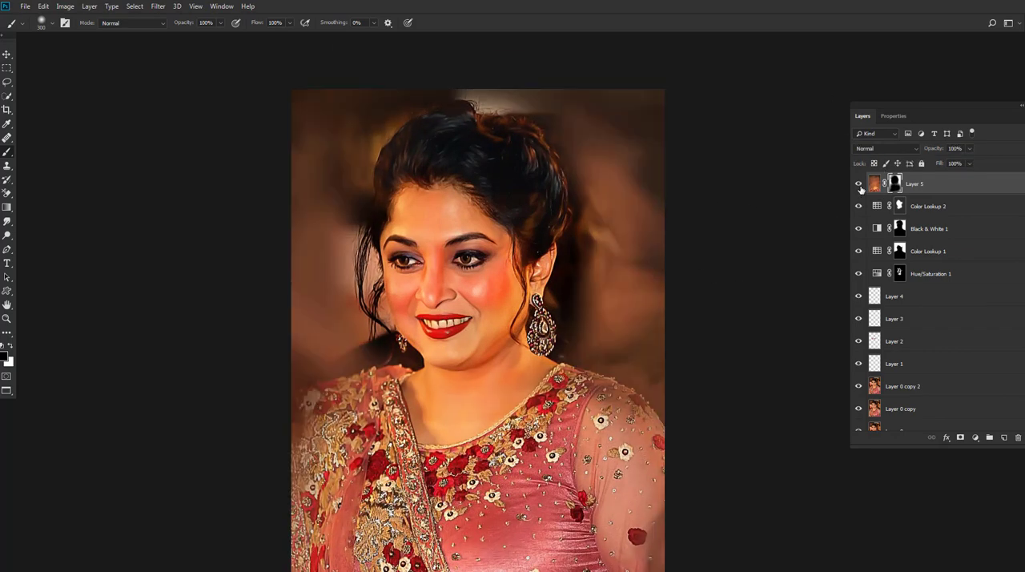
Step: Add a Color Lookup adjustment above the smudged background layer and clip it to that layer
left_click(874, 183)
left_click(976, 437)
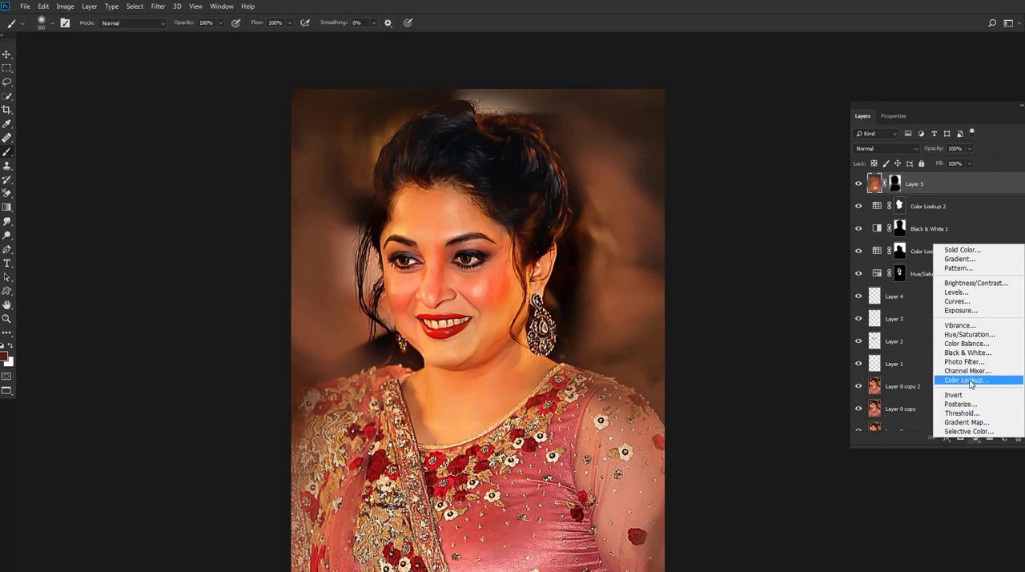
left_click(971, 381)
left_click(954, 438)
Step: Try out the 3DLUT presets on the background, from Candlelight.CUBE down to TensionGreen.3DL
left_click(919, 153)
left_click(905, 203)
key("Down")
key("Down")
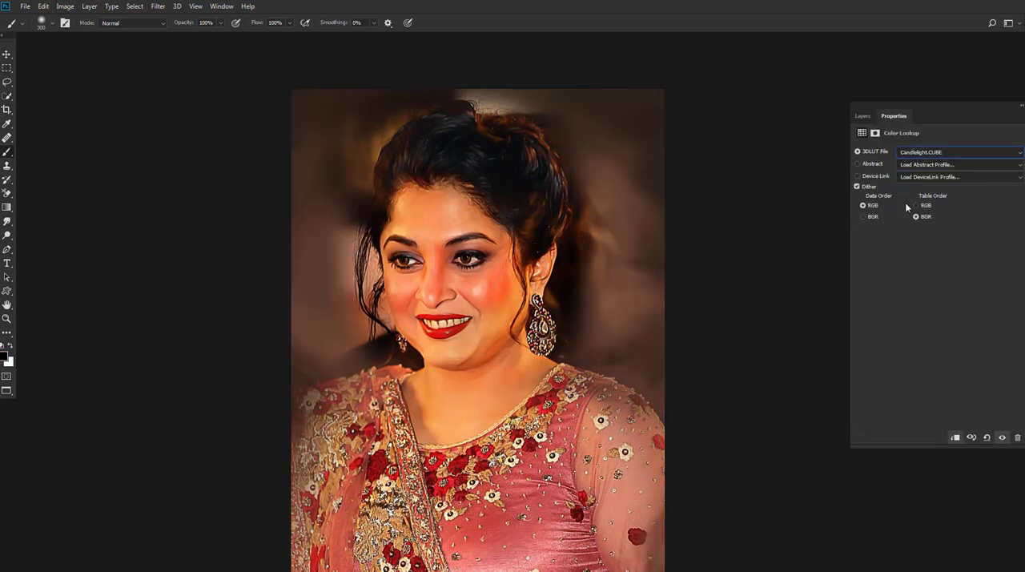
key("Down")
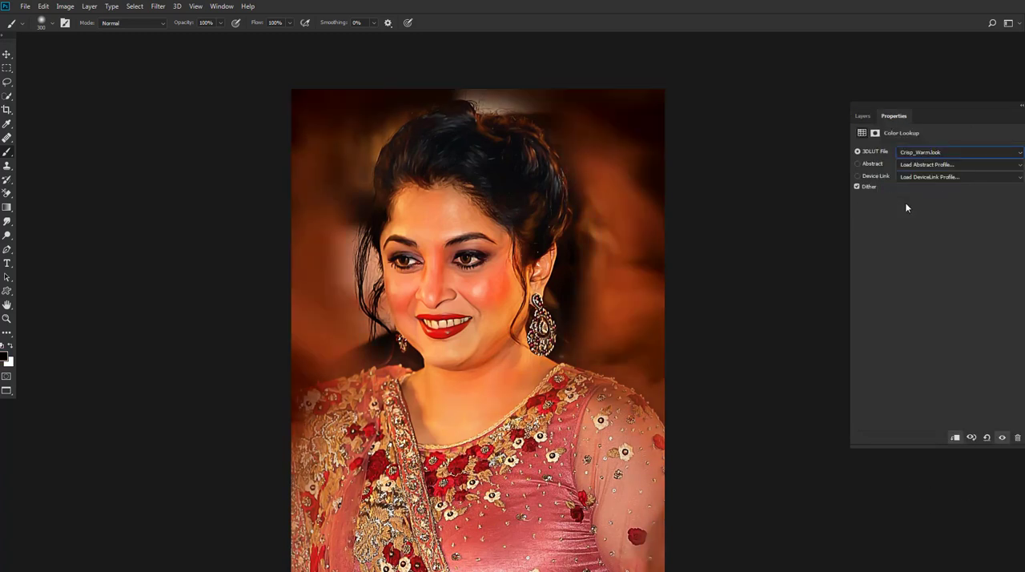
key("Down")
key("Down")
key("Down")
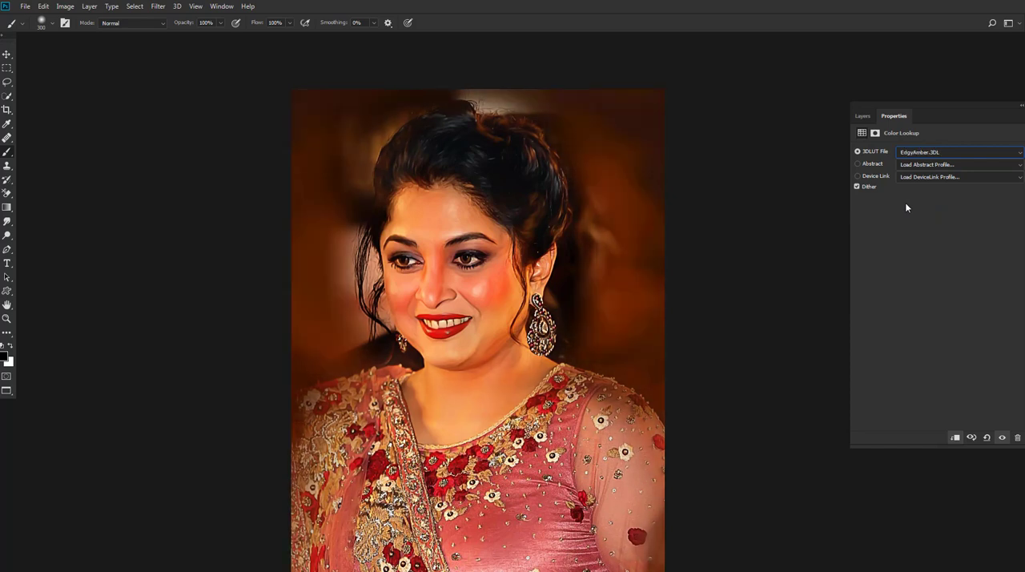
key("Down")
key("Down")
key("Down")
key("Down")
key("Down")
key("Down")
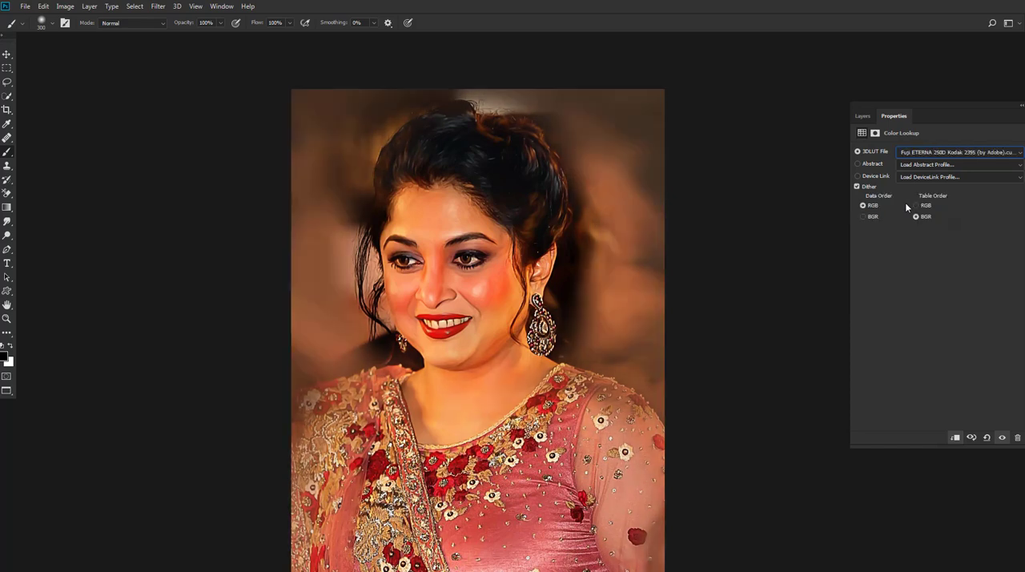
key("Down")
key("Down")
key("Down")
key("Down")
key("Down")
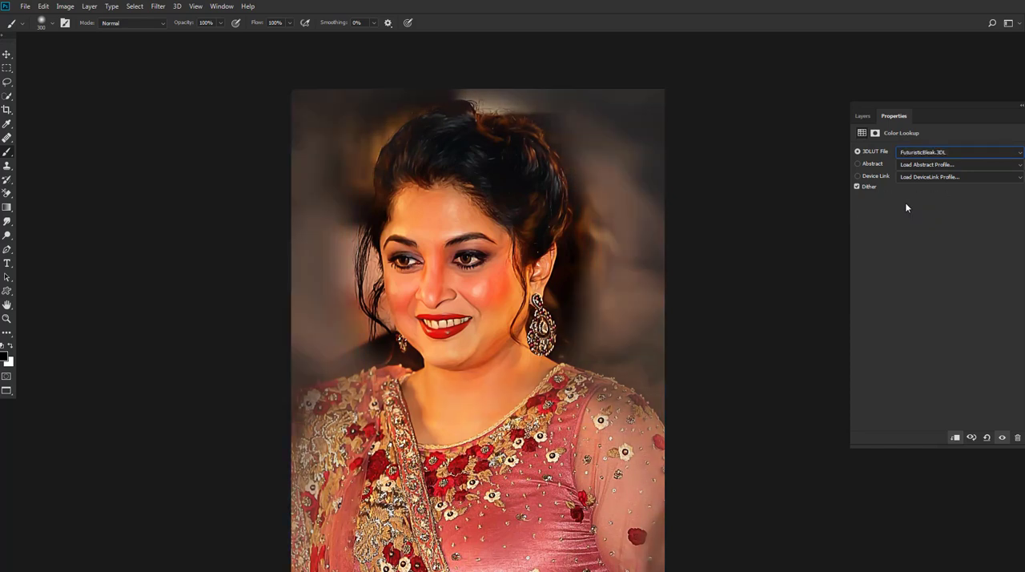
key("Down")
key("Down")
key("Down")
key("Down")
key("Down")
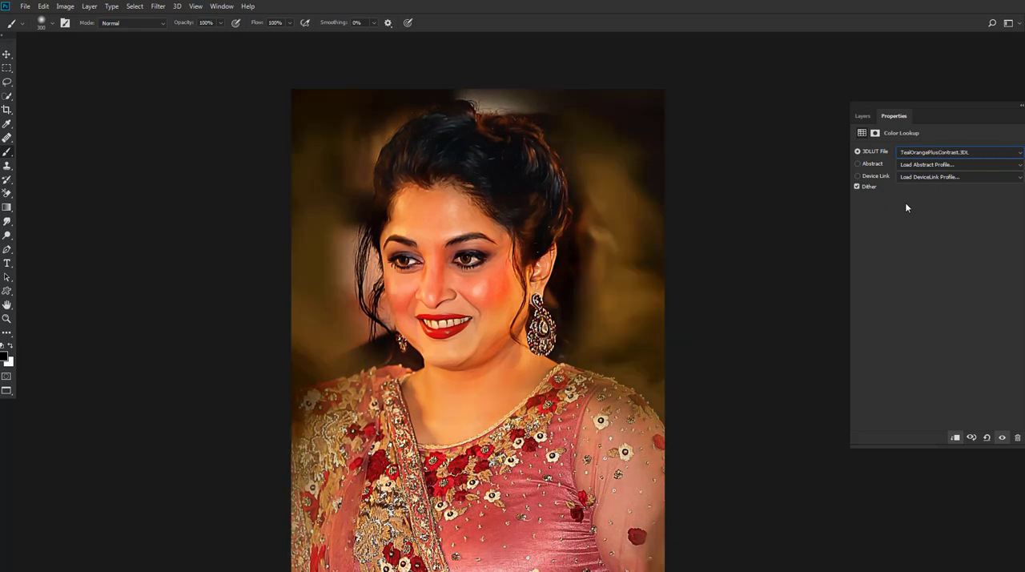
key("Down")
left_click_drag(476, 314, 525, 288)
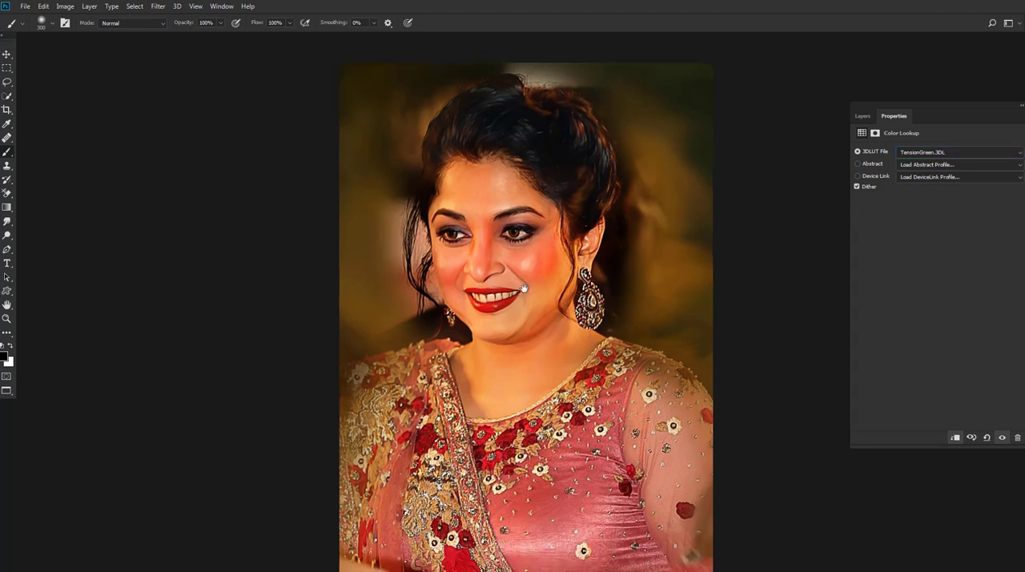
Step: Set the lookup's 3DLUT file to Fuji ETERNA 250D Fuji 3510 (by Adobe).cube and toggle its visibility to compare
left_click(933, 152)
left_click(900, 199)
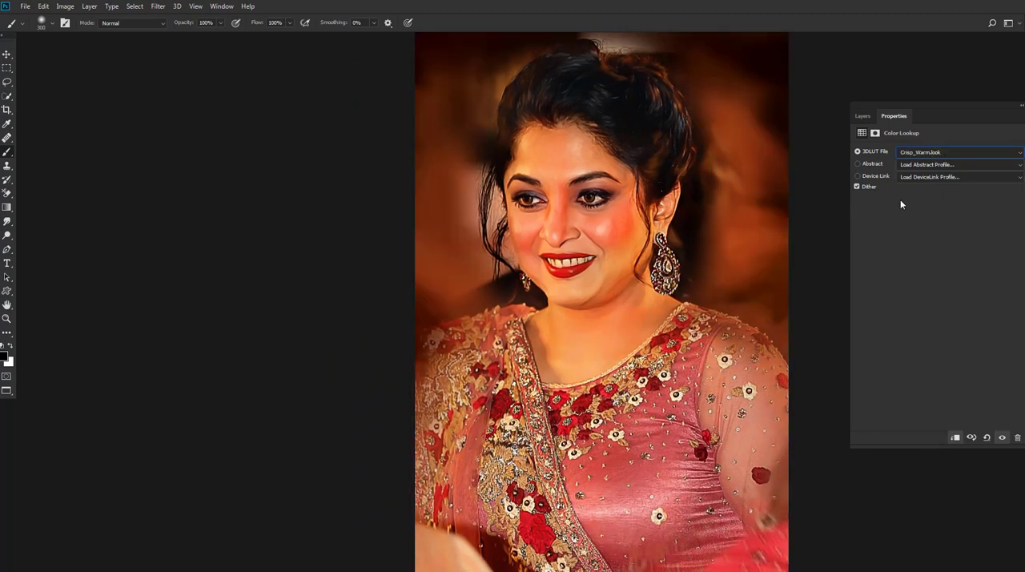
key("Down")
key("Down")
key("Down")
key("Down")
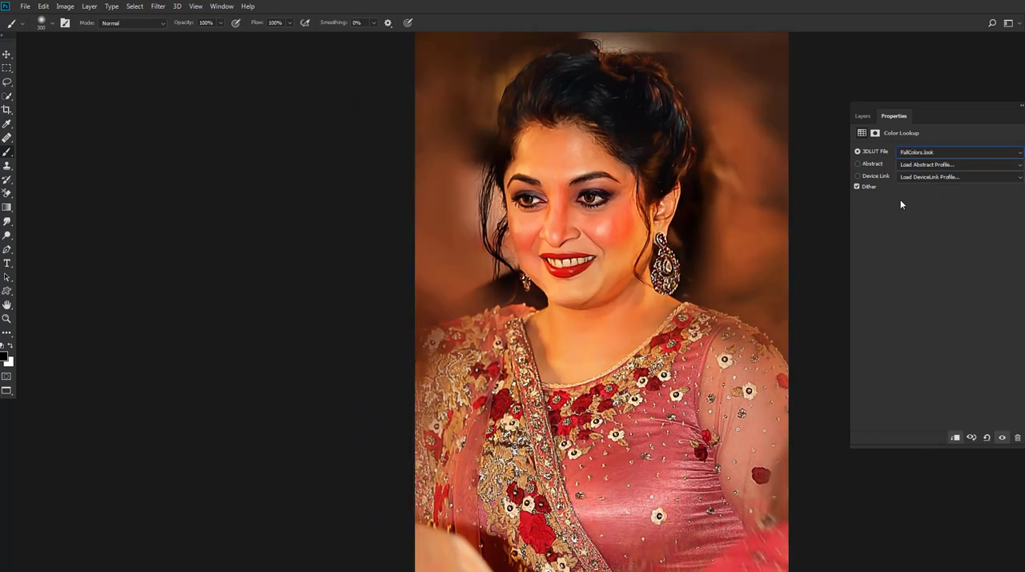
key("Down")
key("Down")
key("Down")
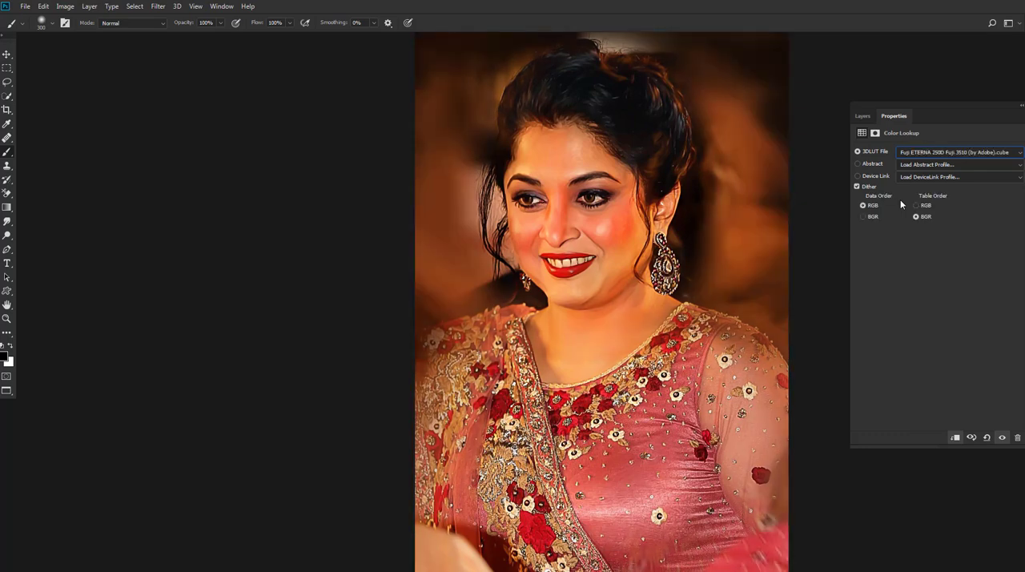
key("F7")
left_click(858, 185)
left_click(858, 184)
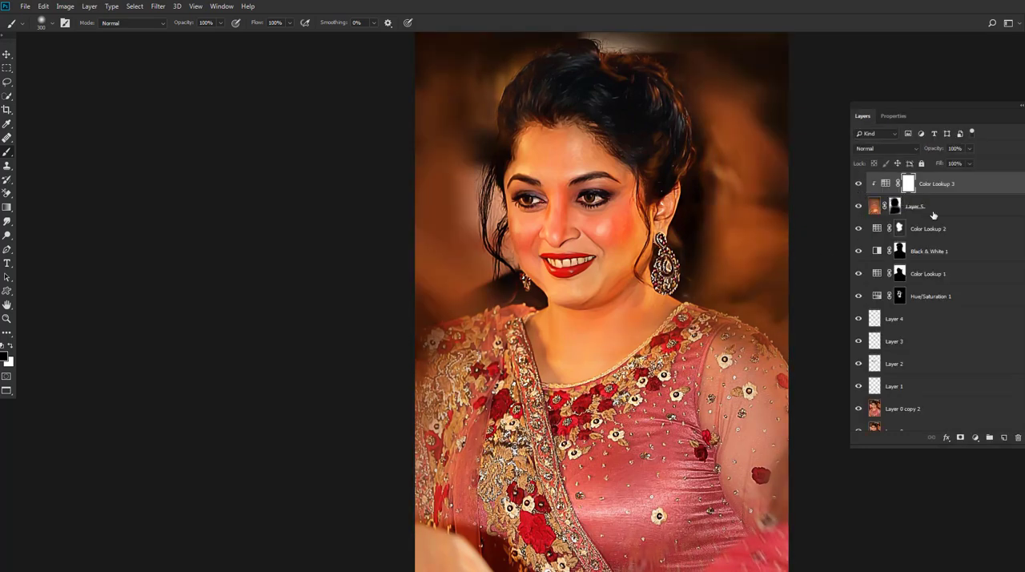
Step: Try the Color Burn blend mode on the clipped Color Lookup, and set it to Lighten instead
left_click(871, 149)
left_click(881, 200)
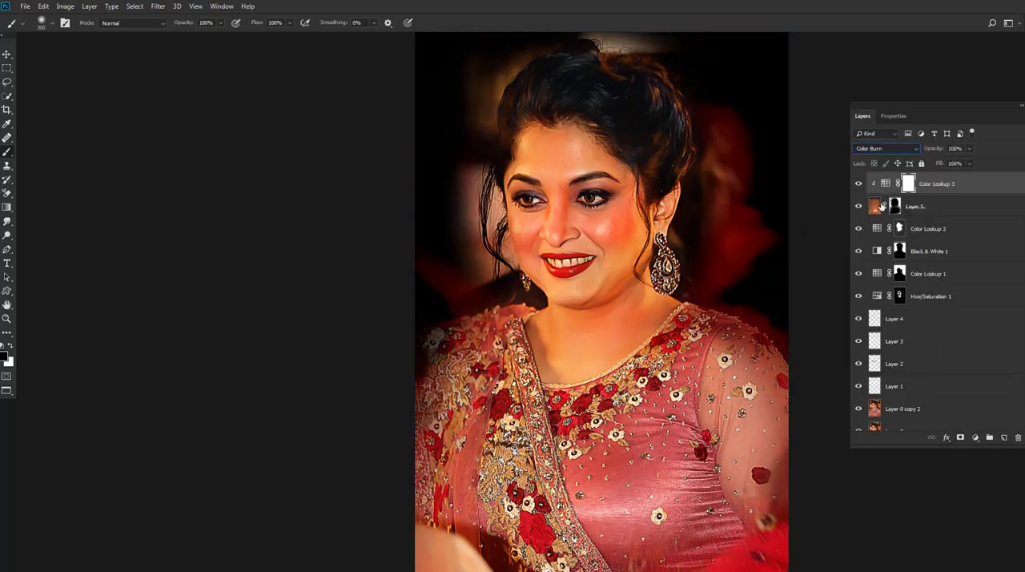
left_click(871, 149)
left_click(871, 233)
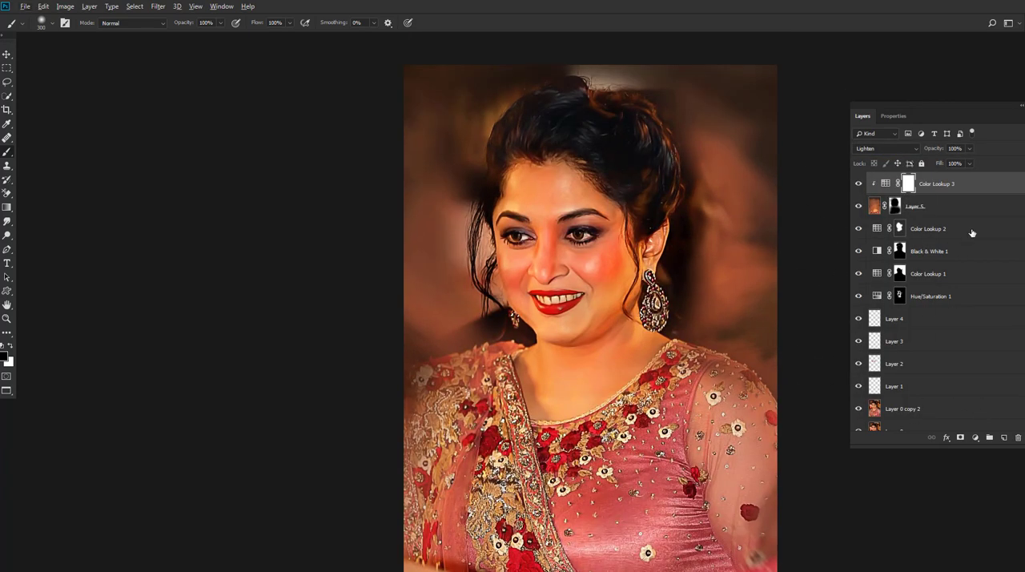
Step: Stamp all visible layers into a new layer at the top of the stack
key("ctrl+alt+shift+e")
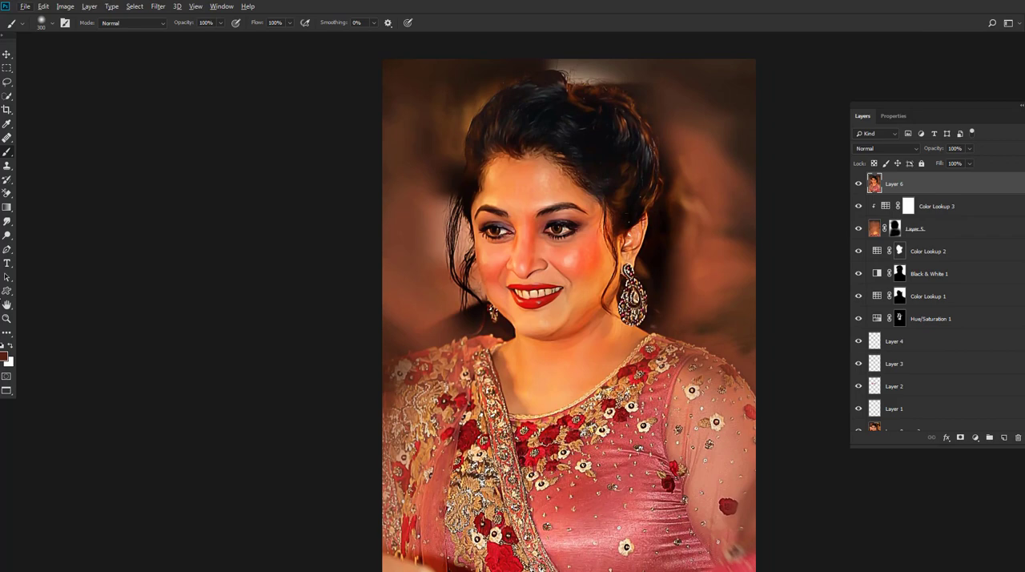
left_click(7, 321)
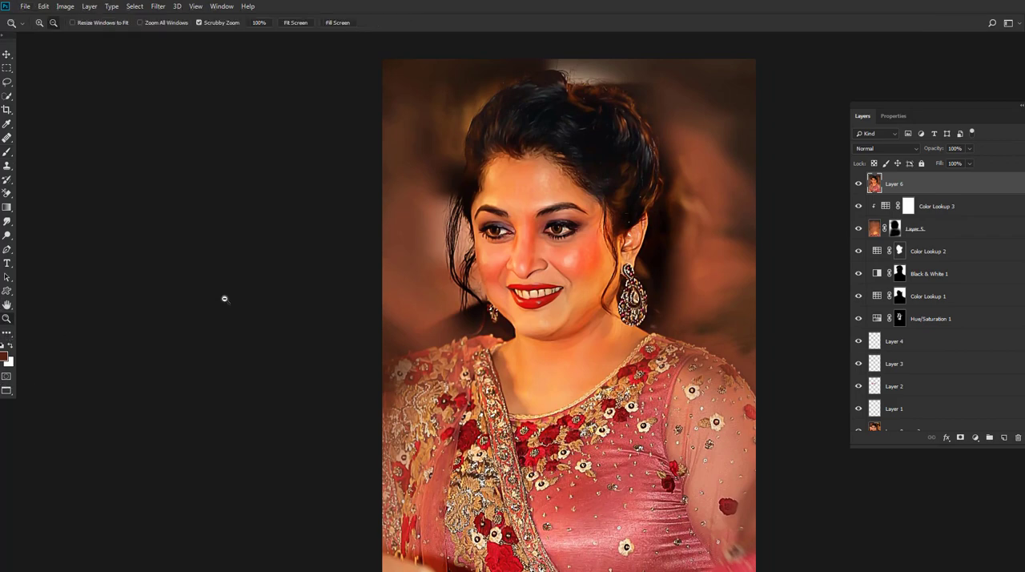
left_click(450, 299)
left_click_drag(610, 229, 409, 292)
Step: Set up the Smudge tool with 19% strength and a 60 px brush for the hair
right_click(7, 235)
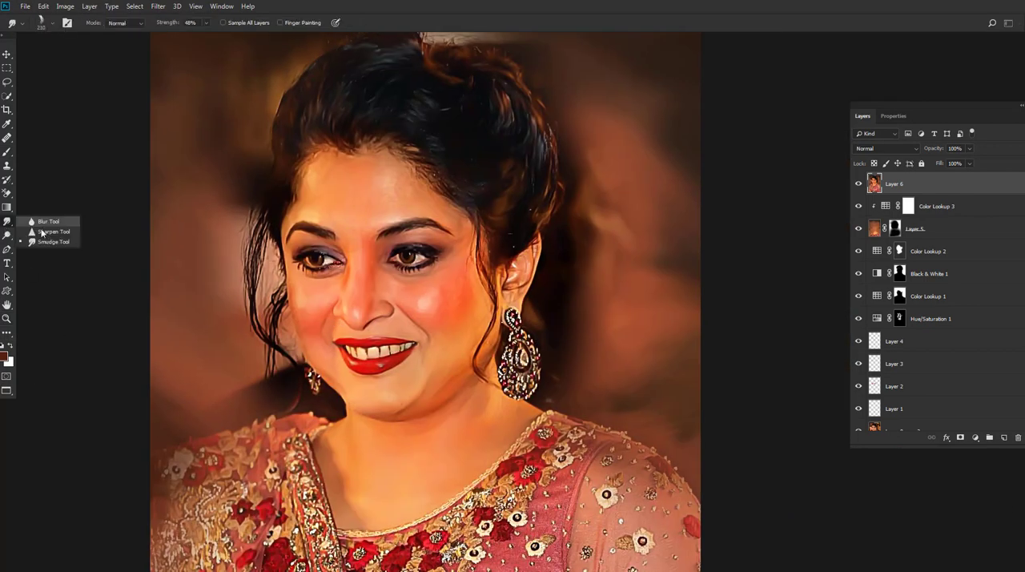
left_click(44, 241)
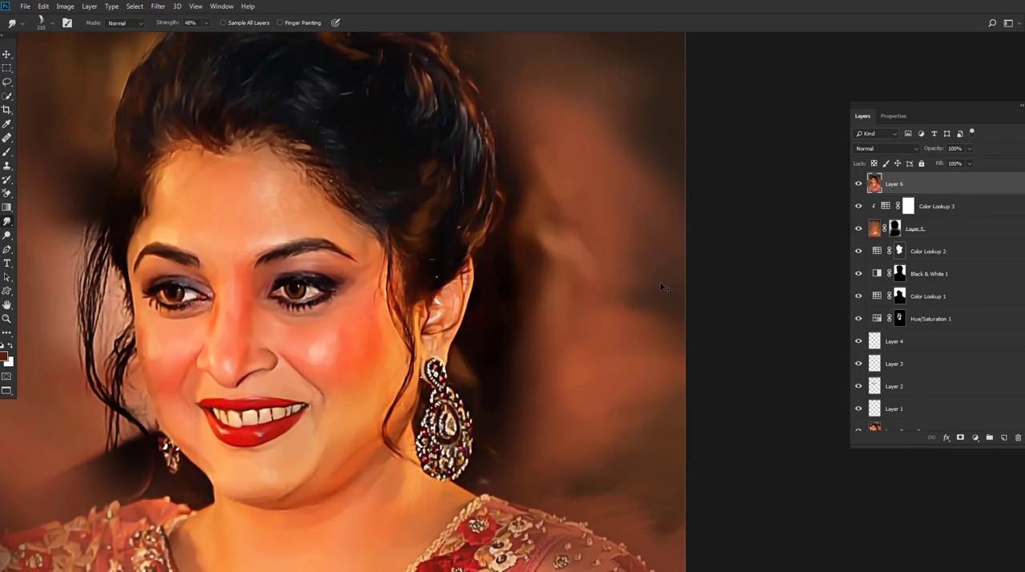
left_click(206, 23)
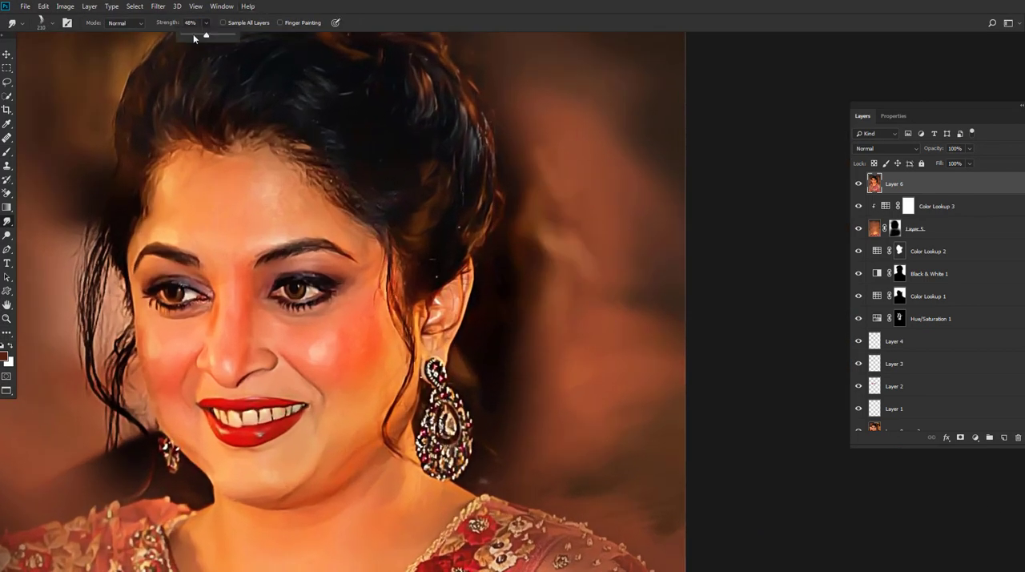
left_click(189, 36)
left_click_drag(283, 95, 378, 175)
key("bracketleft")
key("bracketleft")
key("bracketleft")
key("bracketleft")
key("bracketleft")
key("bracketleft")
key("bracketleft")
key("bracketleft")
key("bracketleft")
key("bracketleft")
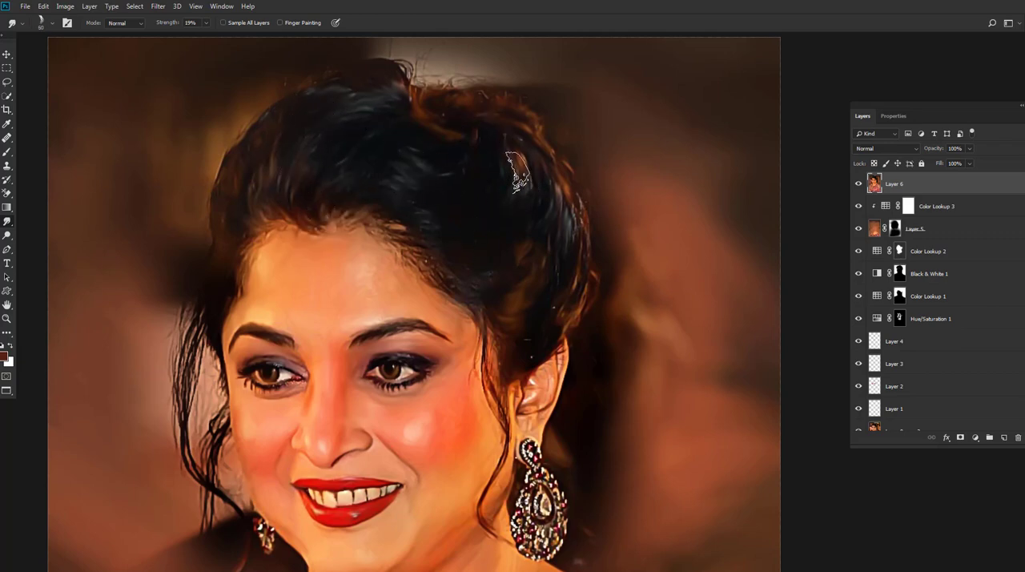
Step: Smudge the hair on the crown and blend the stray hairs along the top of the head
left_click_drag(447, 235, 511, 234)
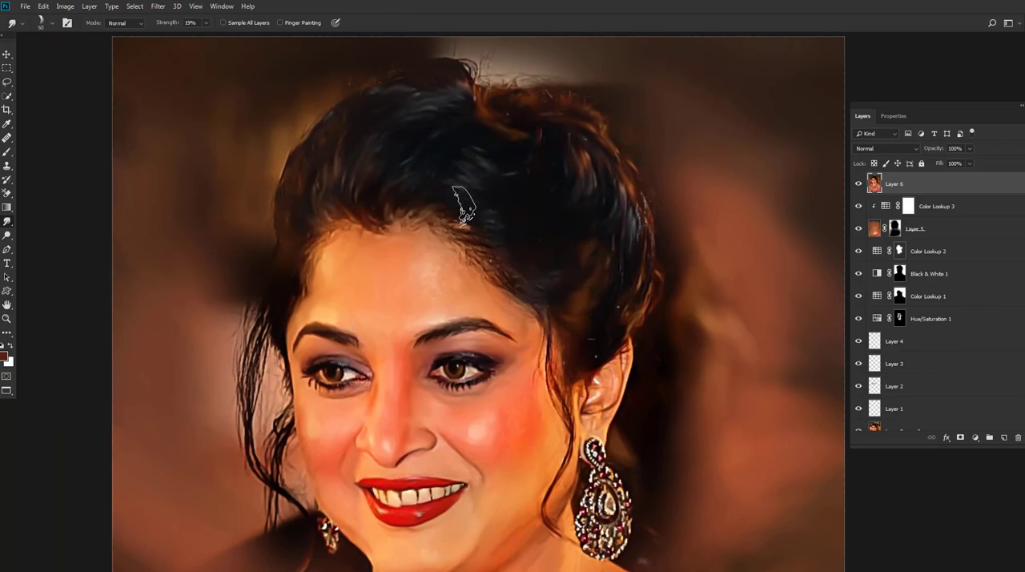
left_click_drag(275, 197, 494, 232)
mouse_move(539, 173)
left_mouse_down()
mouse_move(508, 188)
mouse_move(523, 192)
left_mouse_up()
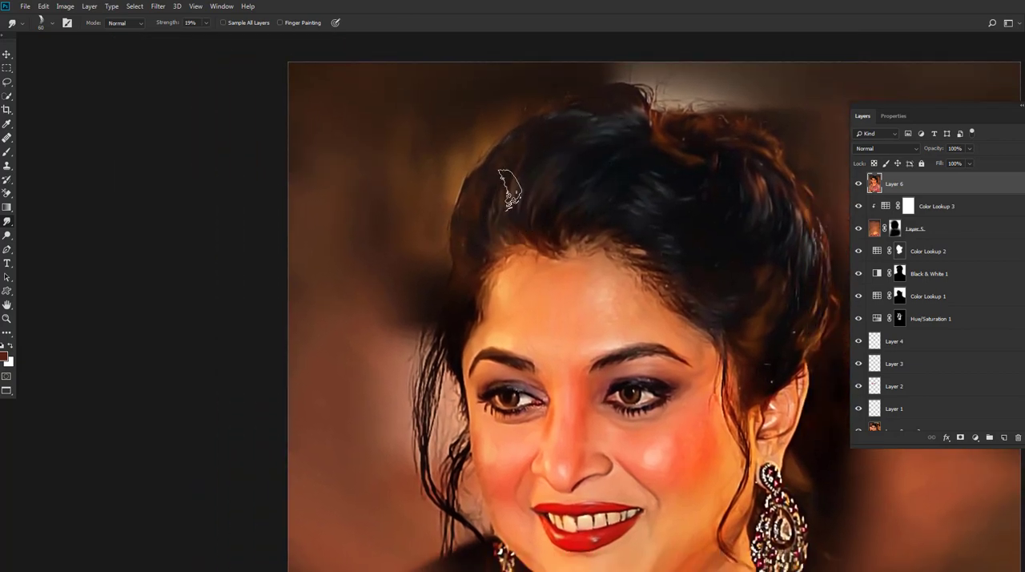
left_click_drag(567, 95, 550, 145)
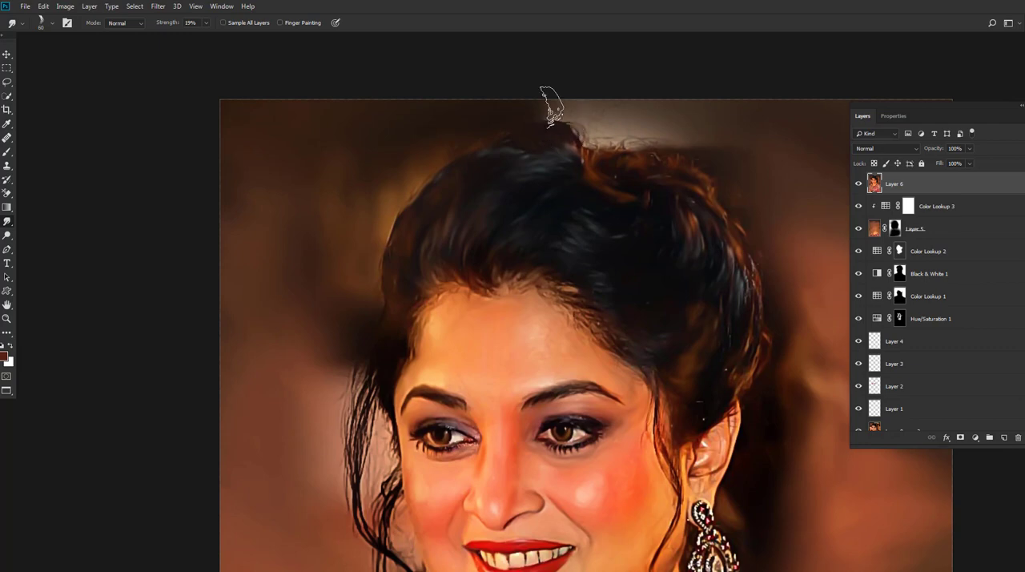
left_click_drag(601, 122, 501, 112)
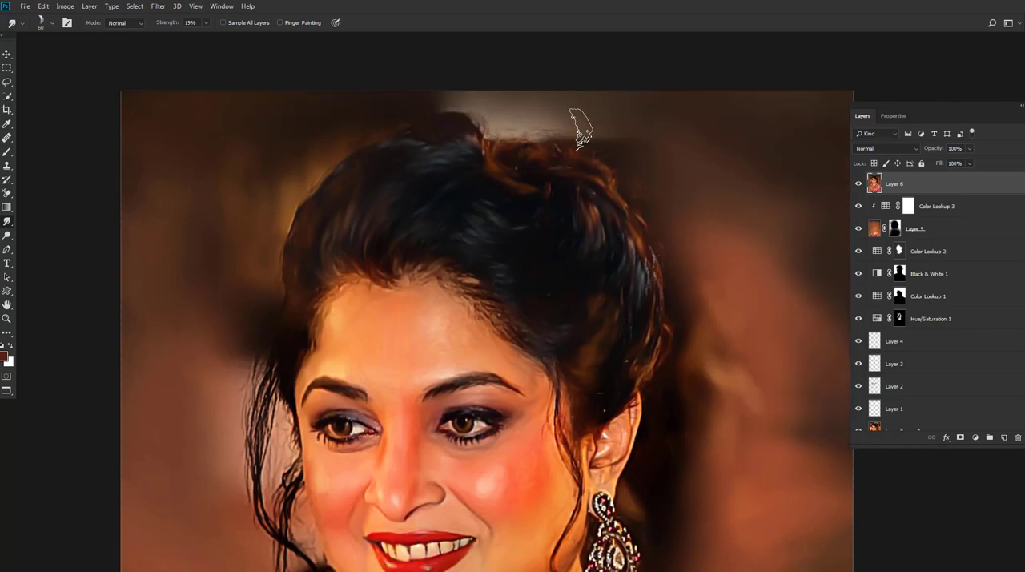
left_click_drag(652, 234, 596, 176)
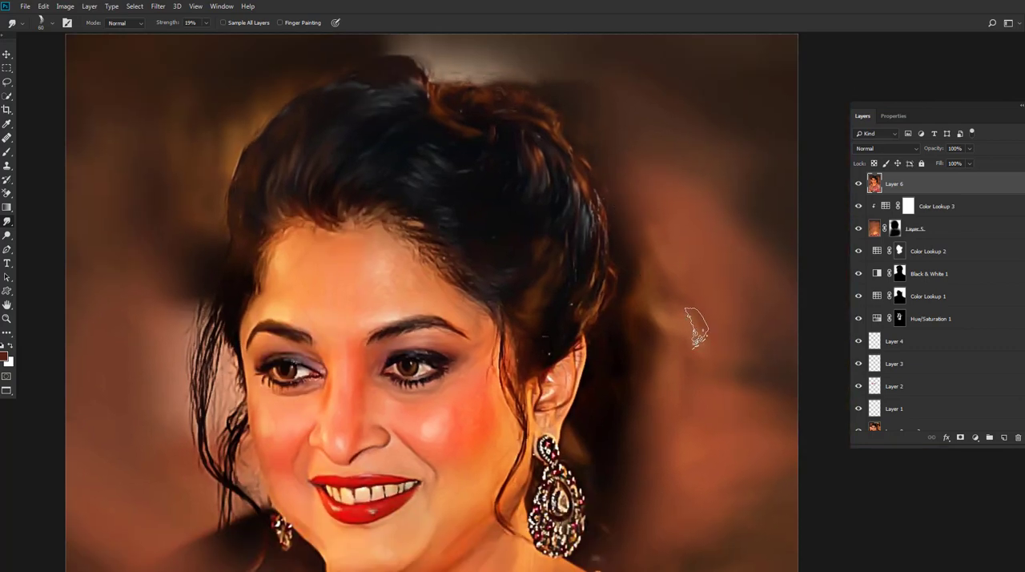
Step: Smudge the hair edges behind the ear and along the forehead hairline
left_click_drag(626, 369, 626, 314)
left_click_drag(601, 381, 595, 309)
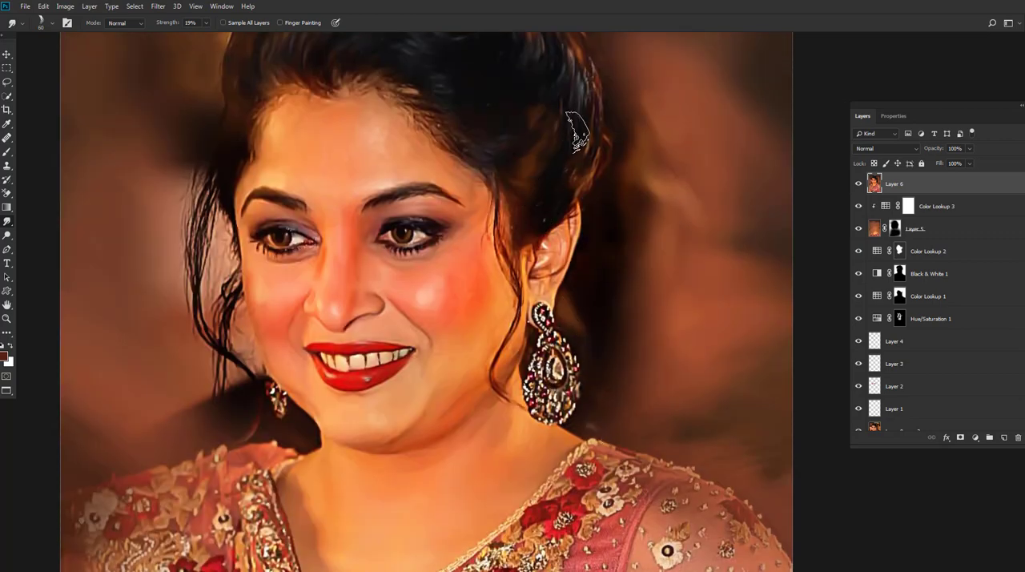
left_click_drag(623, 254, 600, 178)
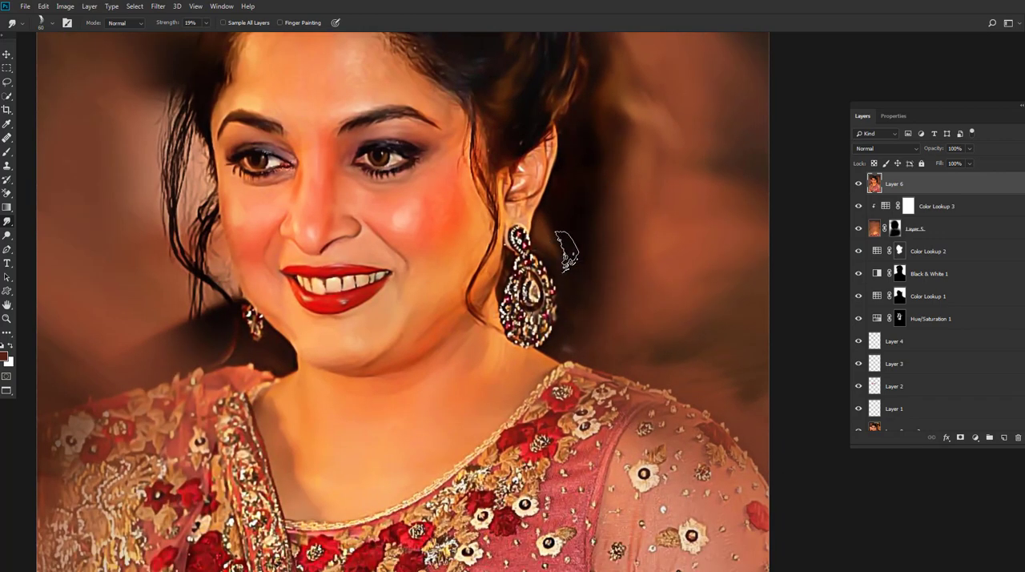
left_click_drag(515, 97, 519, 160)
left_click_drag(495, 97, 524, 170)
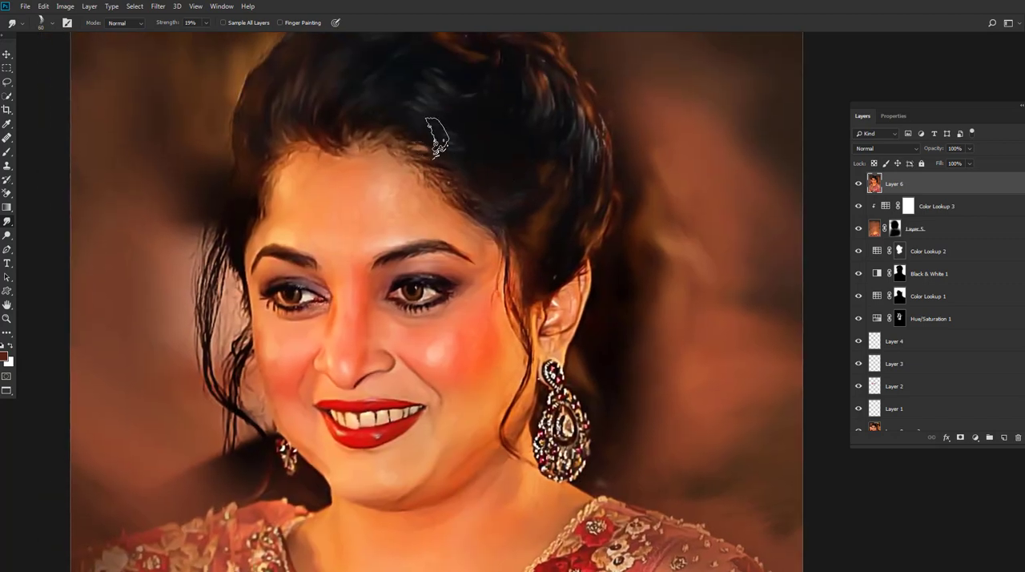
left_click_drag(350, 132, 487, 134)
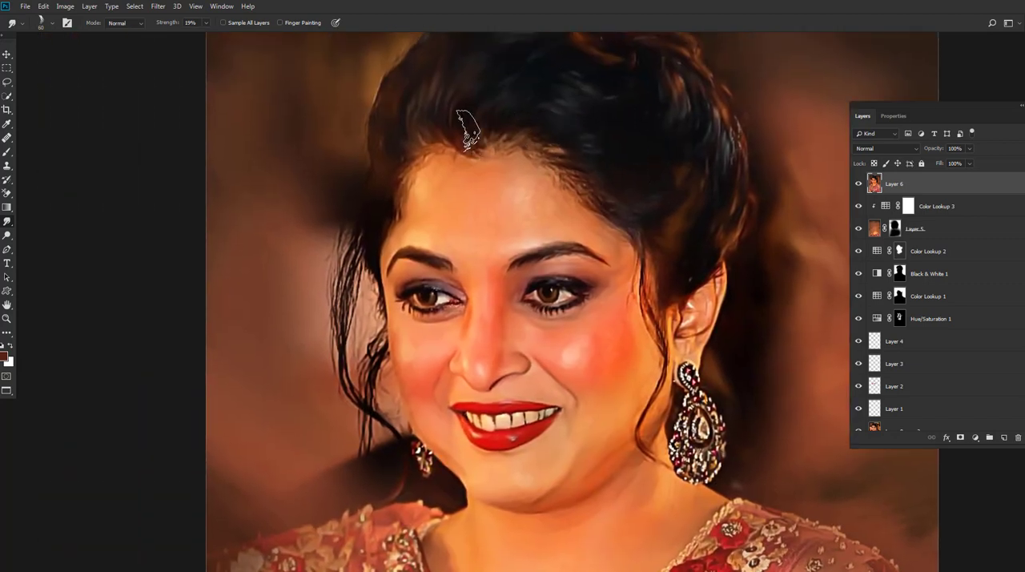
Step: Smudge the loose hair strands hanging beside the cheek into soft painted locks
left_click_drag(504, 197, 537, 87)
mouse_move(402, 258)
left_mouse_down()
mouse_move(403, 188)
mouse_move(386, 119)
left_mouse_up()
mouse_move(369, 221)
left_mouse_down()
mouse_move(374, 143)
mouse_move(379, 159)
left_mouse_up()
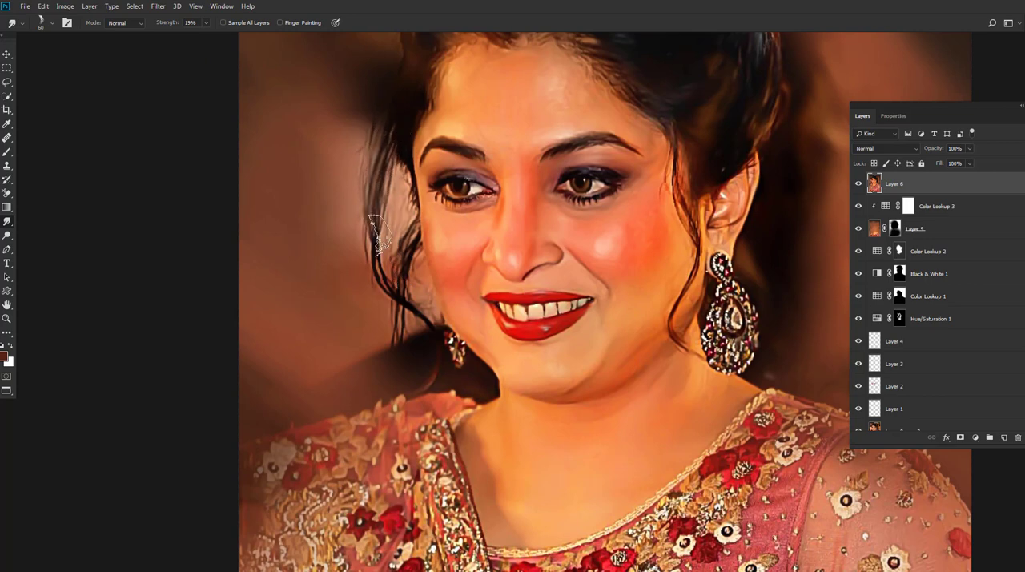
mouse_move(383, 263)
left_mouse_down()
mouse_move(395, 206)
mouse_move(441, 282)
left_mouse_up()
mouse_move(418, 201)
left_mouse_down()
mouse_move(405, 241)
mouse_move(435, 213)
mouse_move(439, 256)
left_mouse_up()
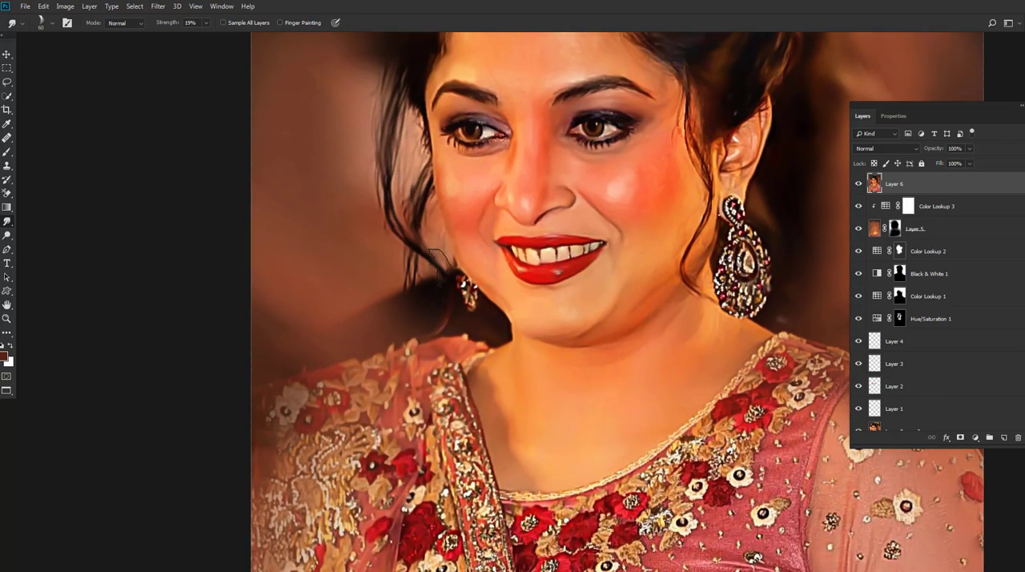
mouse_move(429, 218)
left_mouse_down()
mouse_move(412, 287)
mouse_move(391, 275)
mouse_move(415, 289)
mouse_move(426, 314)
mouse_move(409, 323)
left_mouse_up()
scroll(461, 262, "down", 5)
scroll(409, 166, "up", 4)
scroll(464, 248, "up", 3)
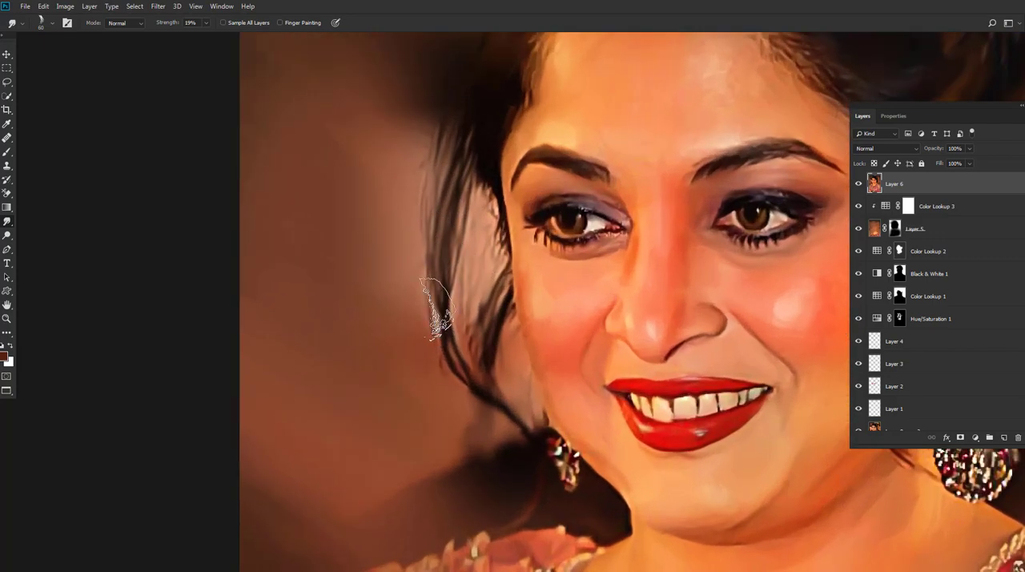
scroll(440, 332, "up", 1)
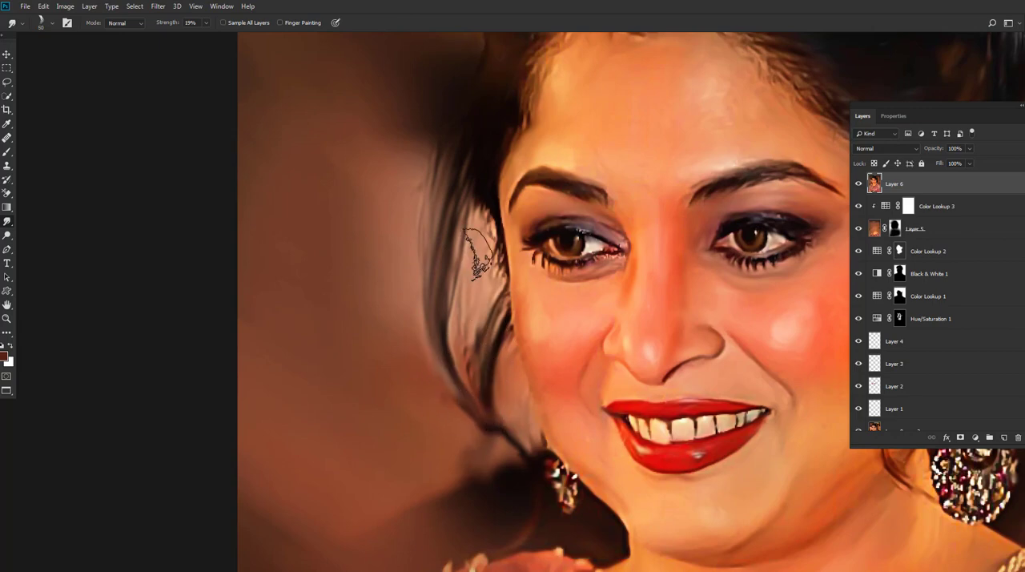
Step: Smudge the outline of the hair along the crown with a 15 px brush at 60% strength
key("bracketleft")
key("bracketleft")
key("bracketleft")
key("bracketleft")
key("bracketleft")
key("bracketleft")
key("bracketleft")
key("bracketleft")
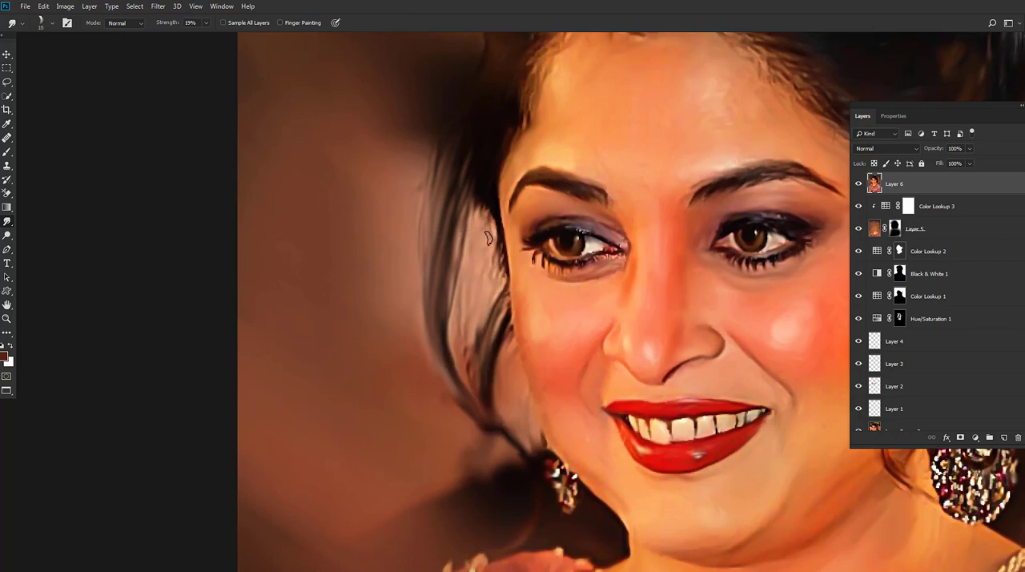
scroll(503, 366, "down", 3)
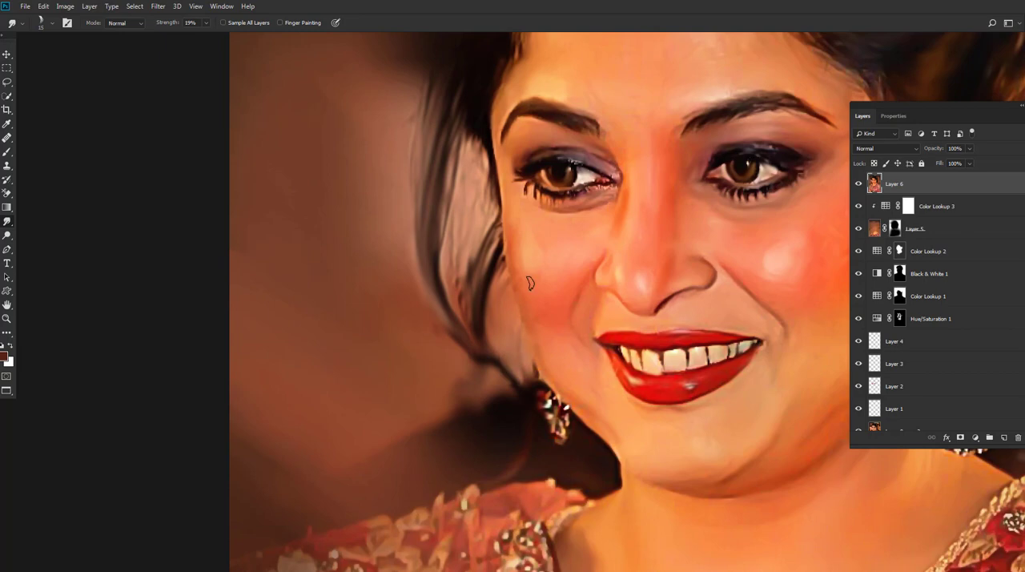
scroll(536, 275, "up", 7)
key("6")
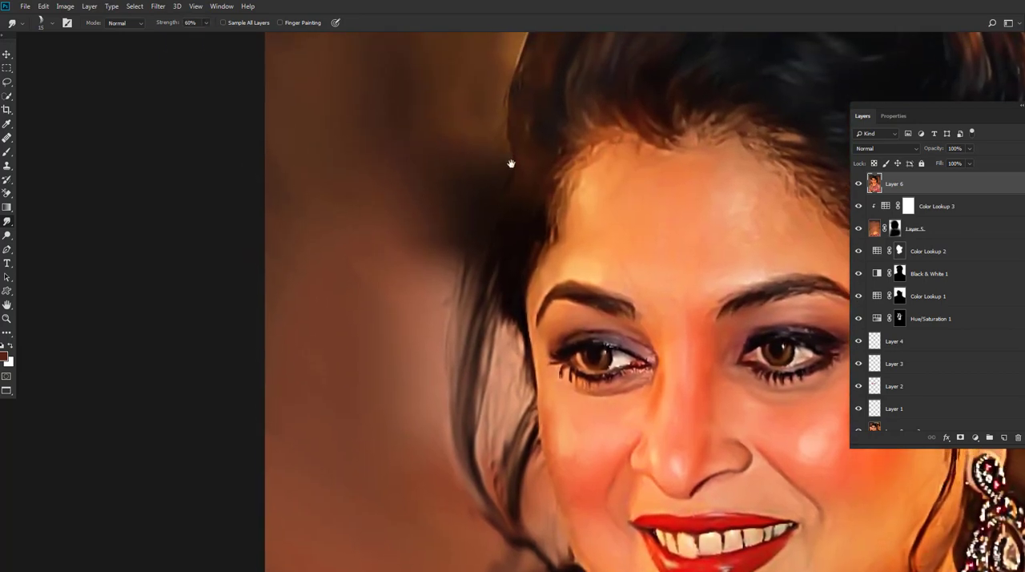
scroll(508, 165, "up", 2)
mouse_move(499, 125)
left_mouse_down()
mouse_move(469, 173)
mouse_move(439, 173)
left_mouse_up()
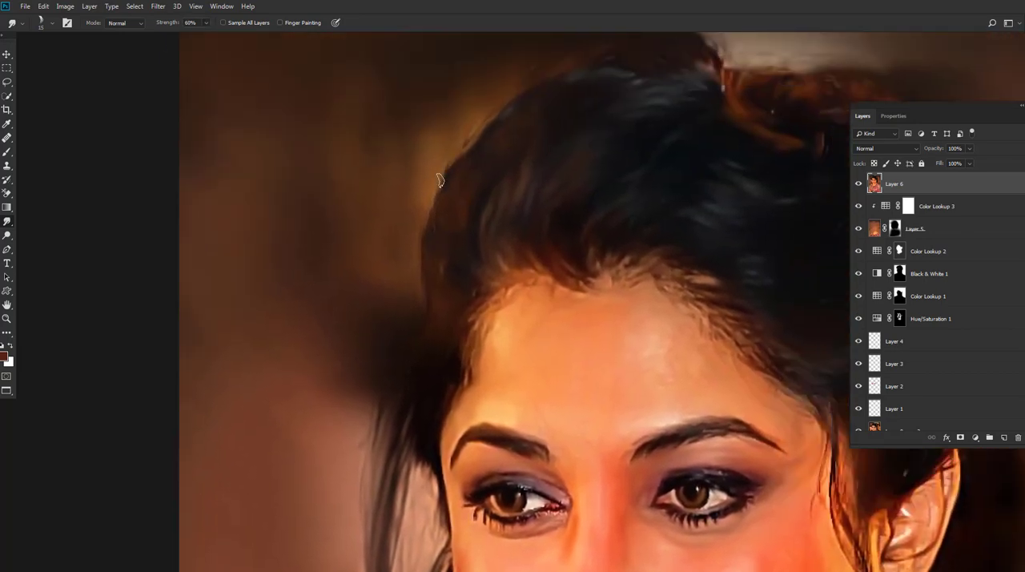
left_click_drag(474, 126, 451, 166)
left_click_drag(558, 133, 495, 160)
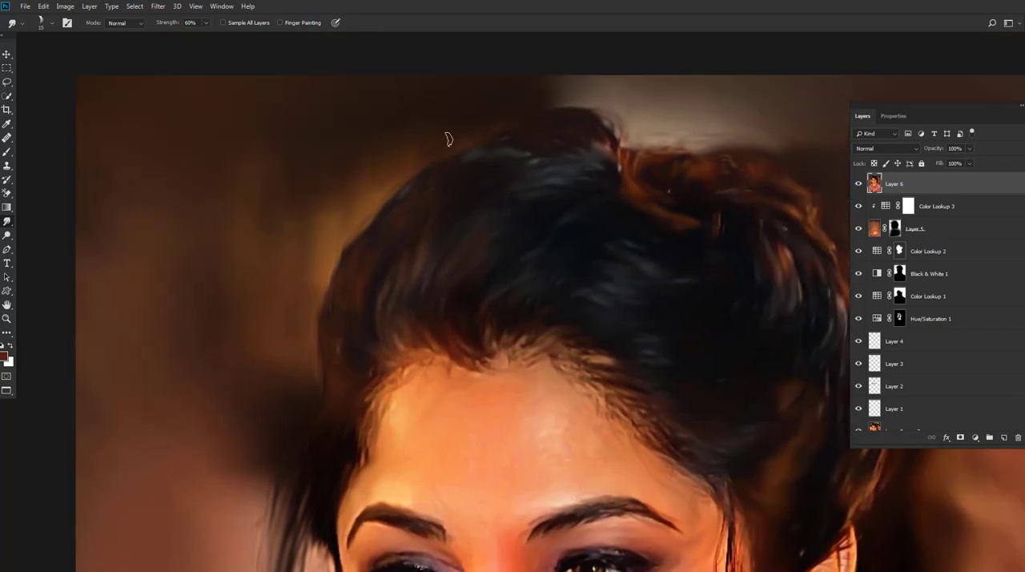
Step: Smudge the edges of the hair bun and the back of the hair into the dark background
left_click_drag(583, 135, 547, 137)
left_click_drag(653, 145, 551, 145)
left_click_drag(742, 182, 663, 170)
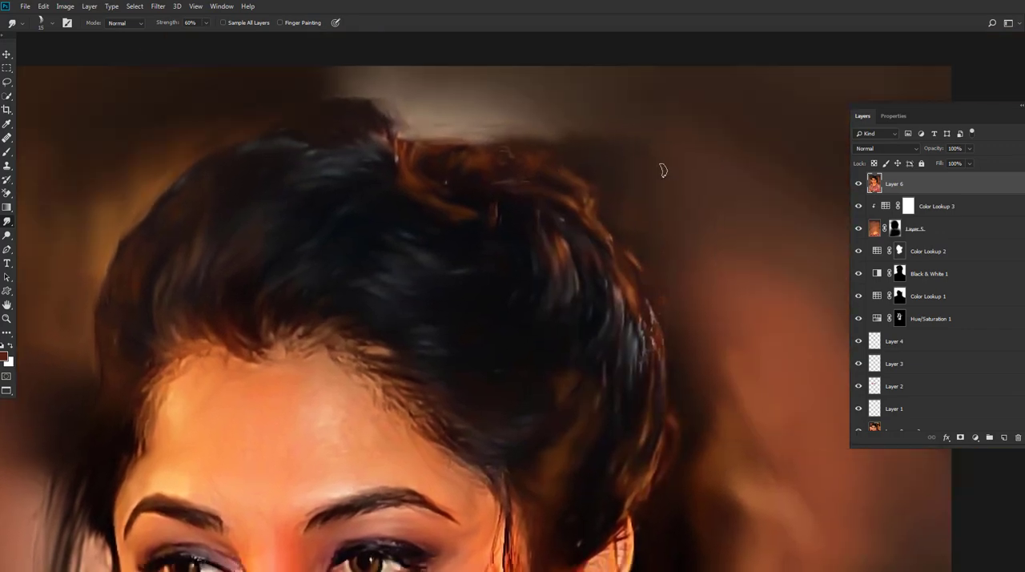
left_click_drag(605, 215, 533, 181)
left_click_drag(565, 217, 542, 160)
left_click_drag(605, 228, 589, 159)
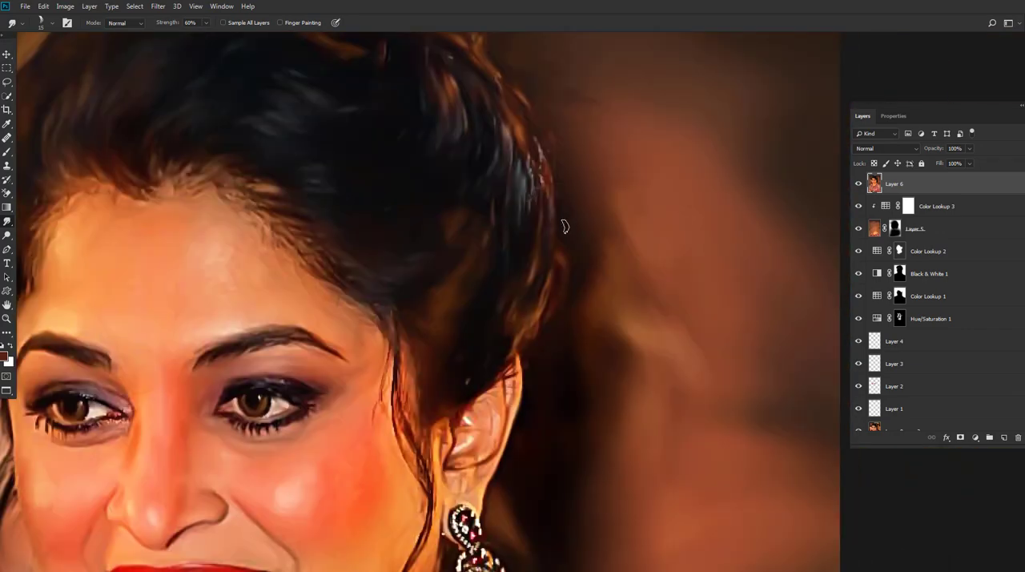
scroll(517, 272, "up", 1)
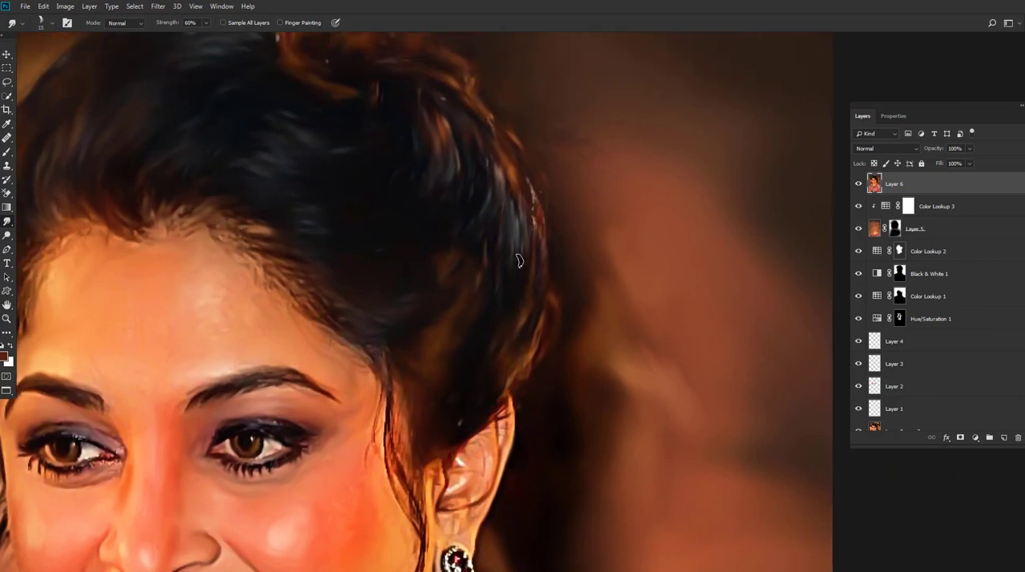
scroll(529, 256, "up", 3)
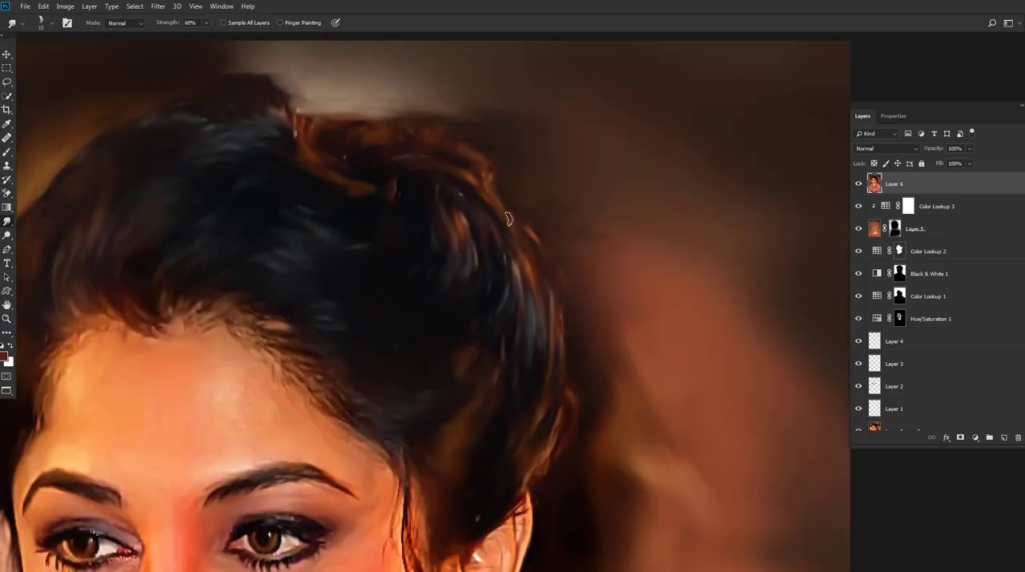
scroll(485, 221, "up", 2)
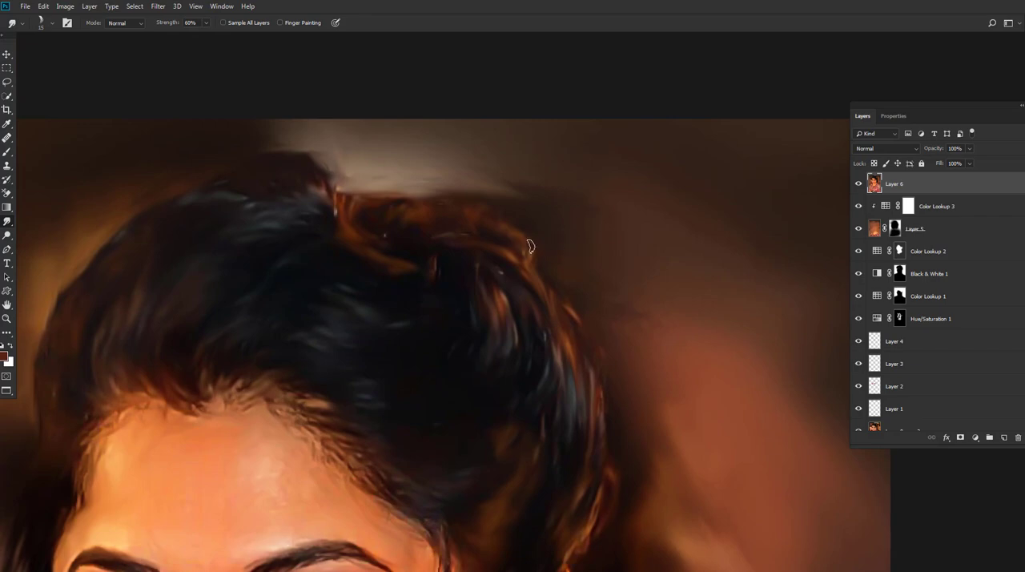
Step: Smudge the skin inside the ear and down to the earlobe above the large earring
scroll(528, 246, "down", 10)
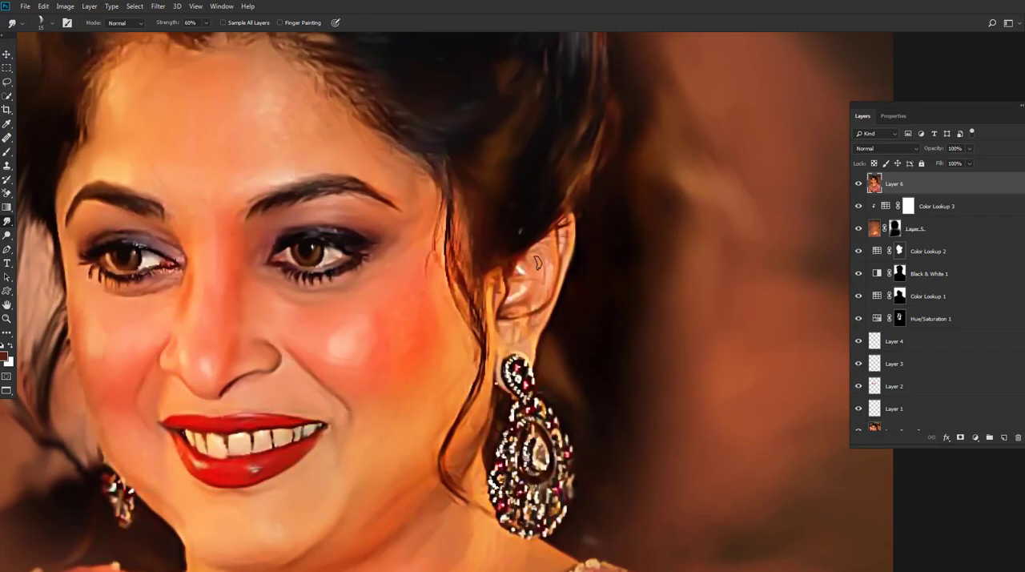
mouse_move(559, 239)
left_mouse_down()
mouse_move(558, 275)
mouse_move(495, 331)
left_mouse_up()
left_click_drag(490, 294, 488, 340)
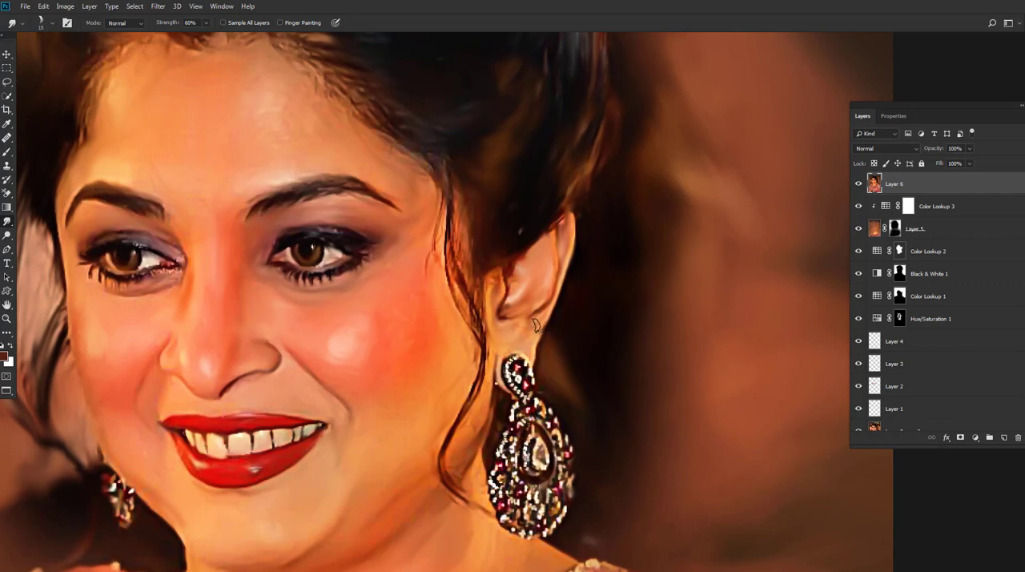
Step: Smudge the fine hair strands at the temple beside the blushed cheek into smooth painted locks
left_click_drag(373, 353, 433, 344)
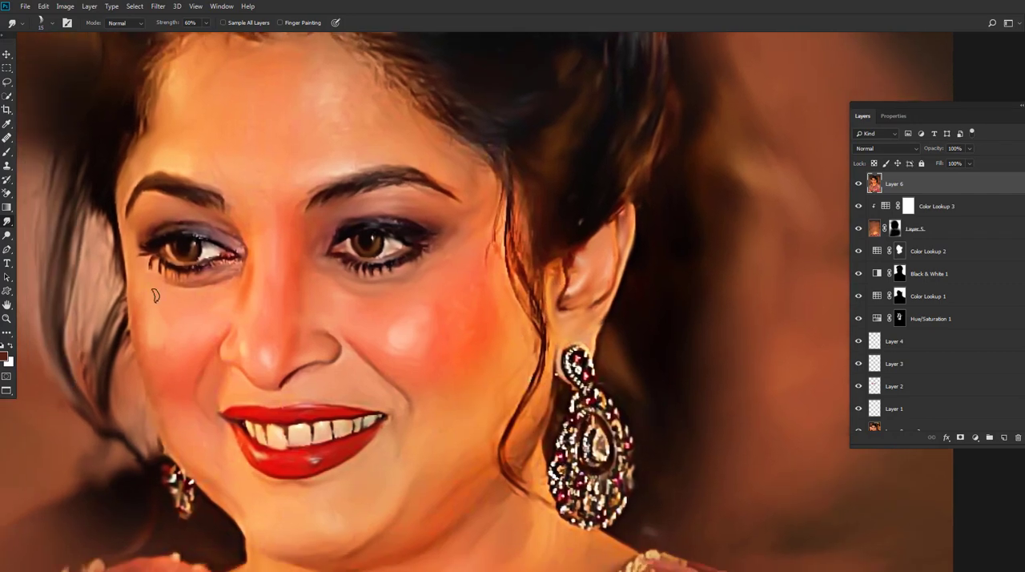
left_click_drag(449, 298, 461, 322)
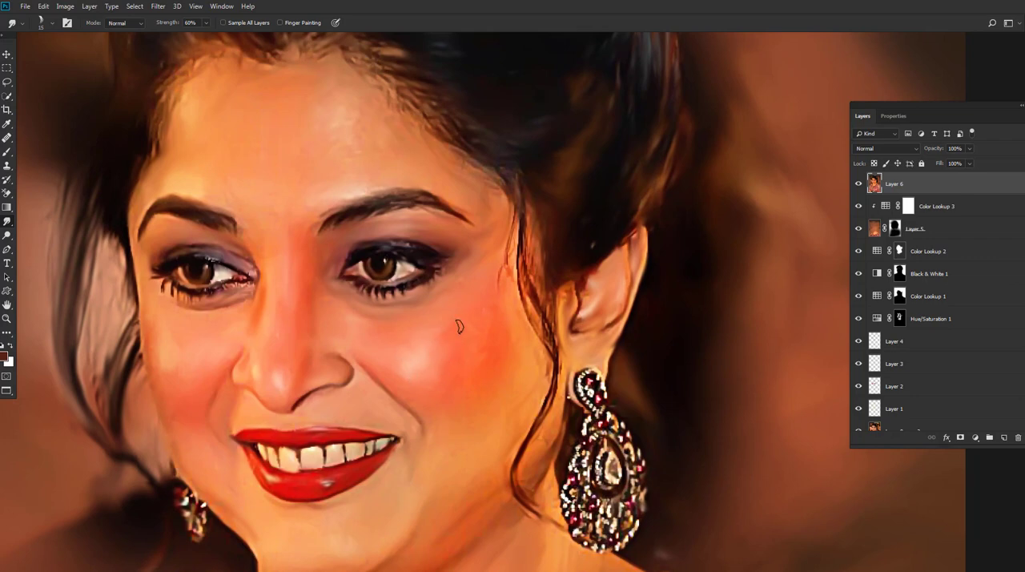
key("ctrl+z")
left_click_drag(508, 239, 500, 221)
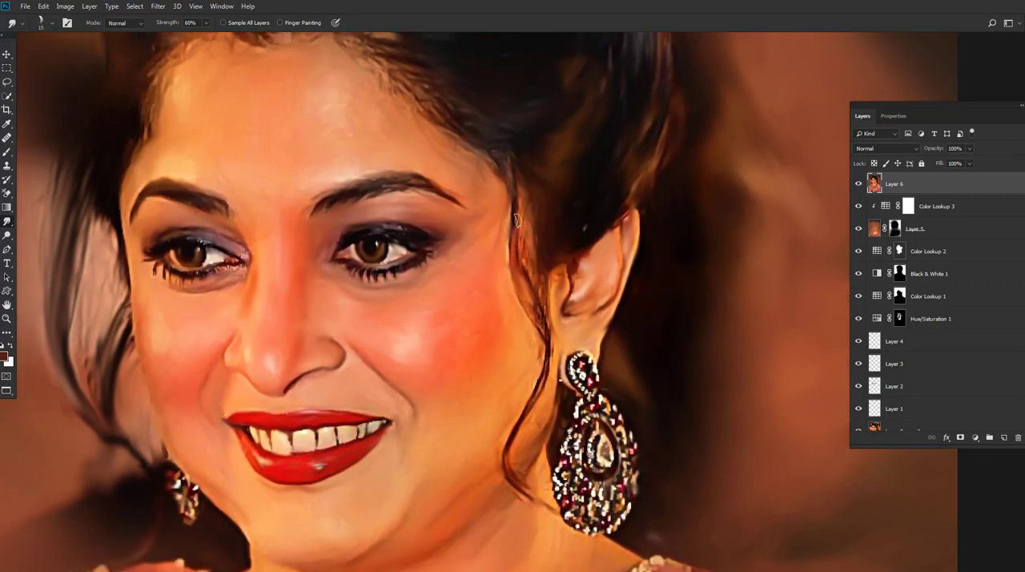
scroll(533, 248, "down", 2)
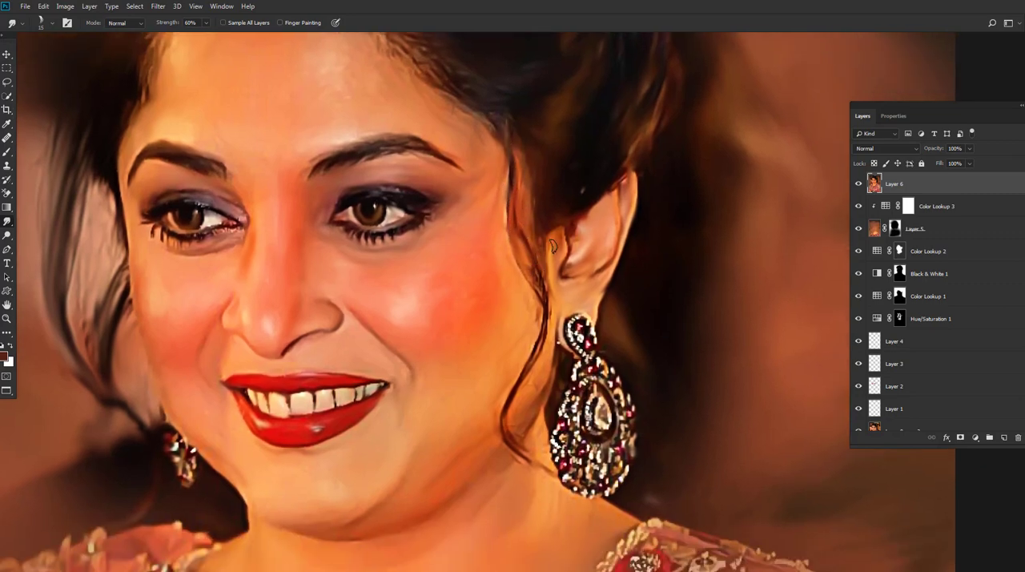
Step: Smudge the area in front of the ear and the long curl hanging beside the large earring
mouse_move(553, 253)
left_mouse_down()
mouse_move(563, 272)
mouse_move(599, 276)
left_mouse_up()
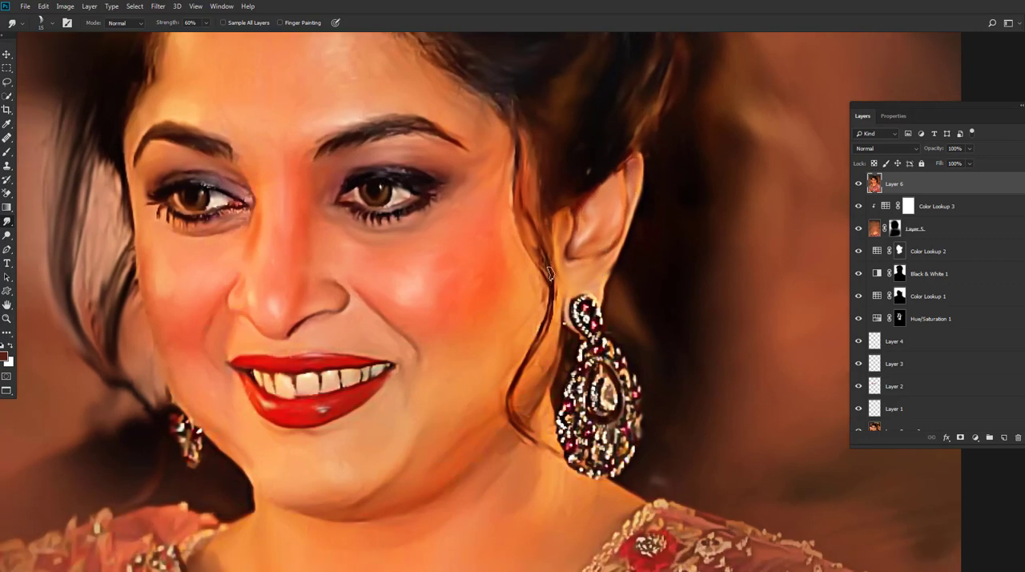
scroll(550, 294, "down", 2)
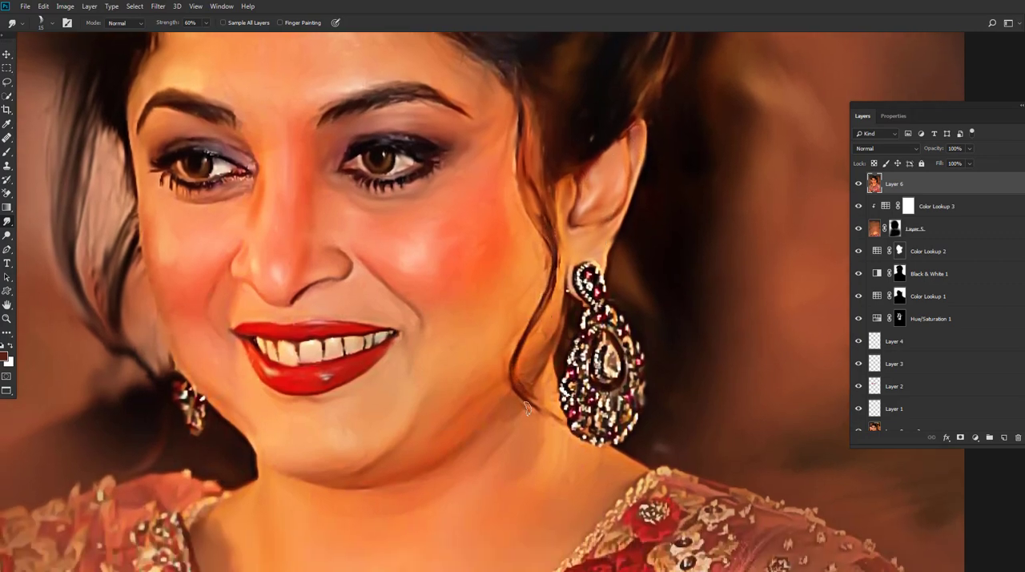
scroll(526, 407, "down", 2)
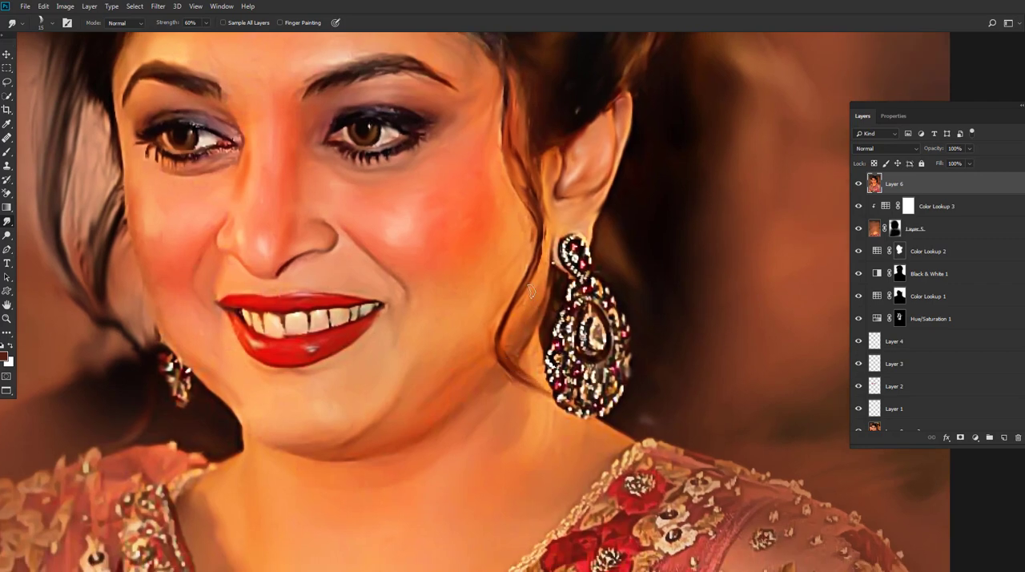
scroll(463, 342, "down", 2)
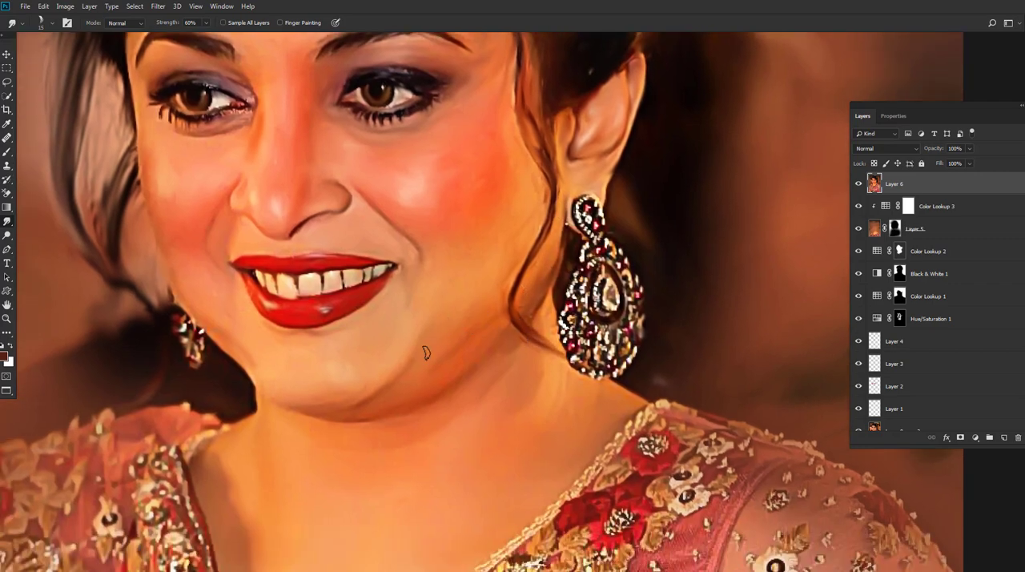
Step: Return to the standard screen mode and examine the smudged hair, the face and the embroidered dress
key("f")
key("f")
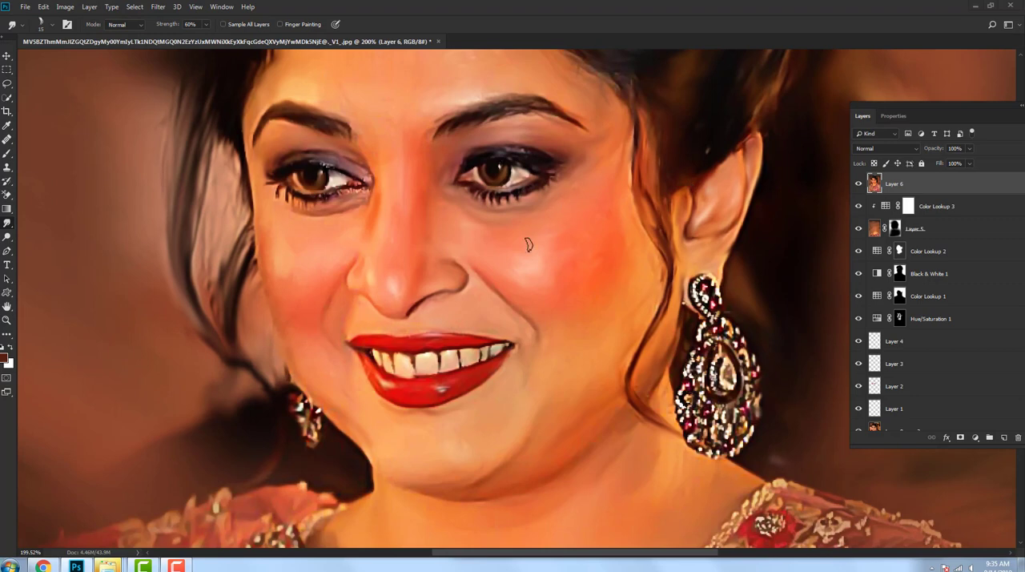
scroll(537, 293, "up", 6)
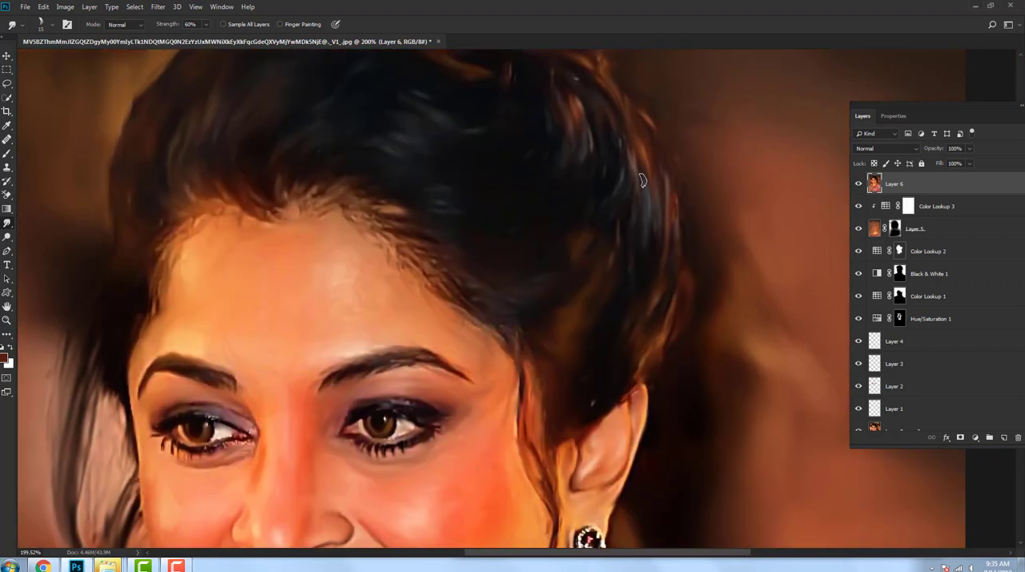
scroll(638, 187, "up", 2)
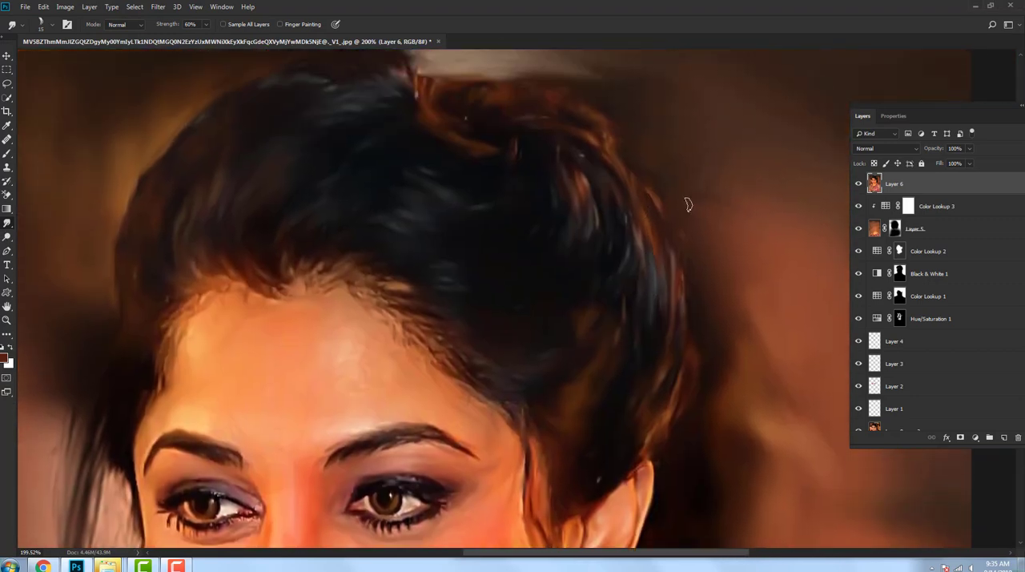
scroll(709, 299, "down", 2)
scroll(700, 327, "down", 2)
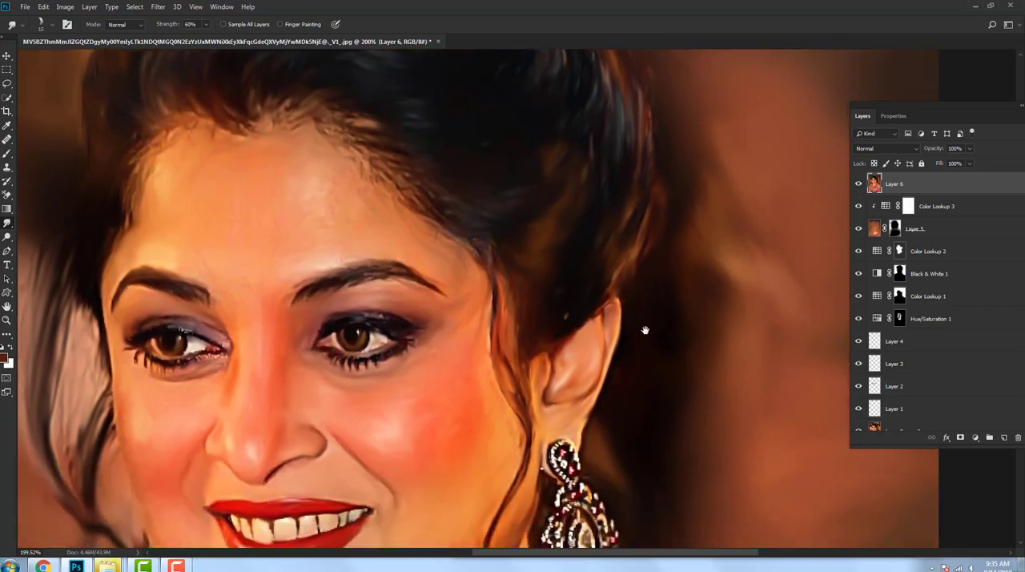
scroll(645, 330, "down", 4)
scroll(643, 466, "down", 6)
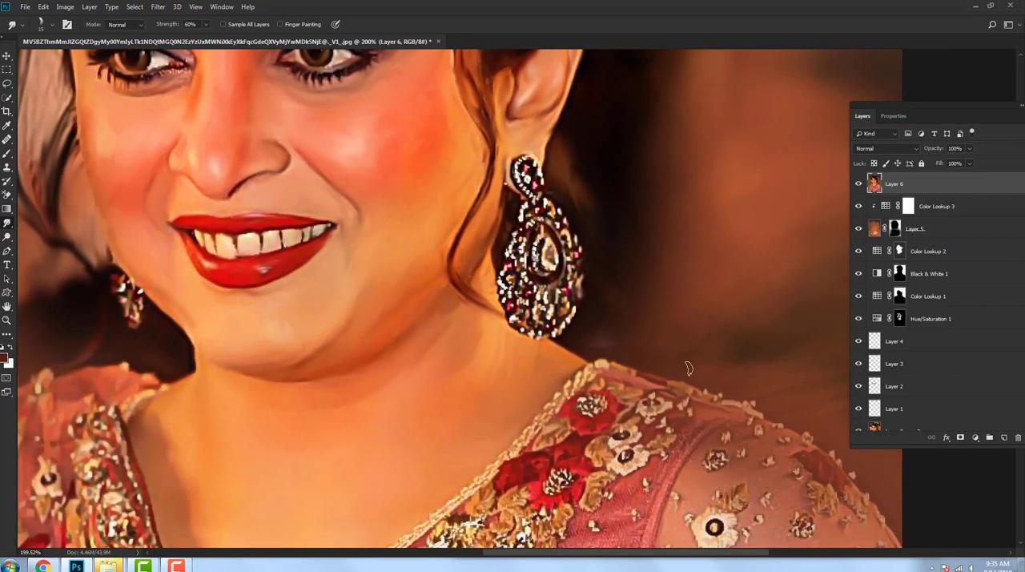
scroll(639, 304, "right", 3)
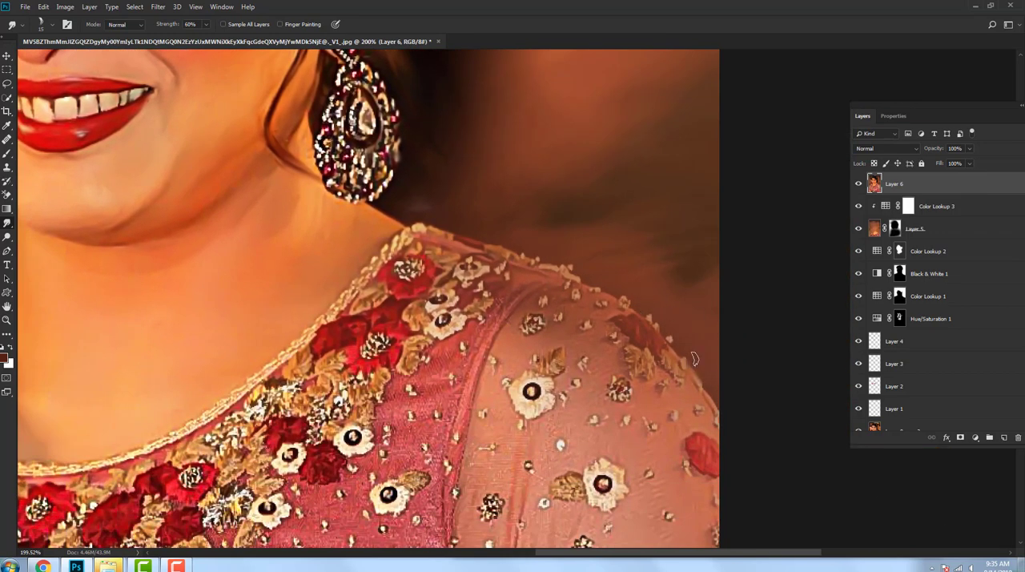
scroll(694, 359, "left", 1)
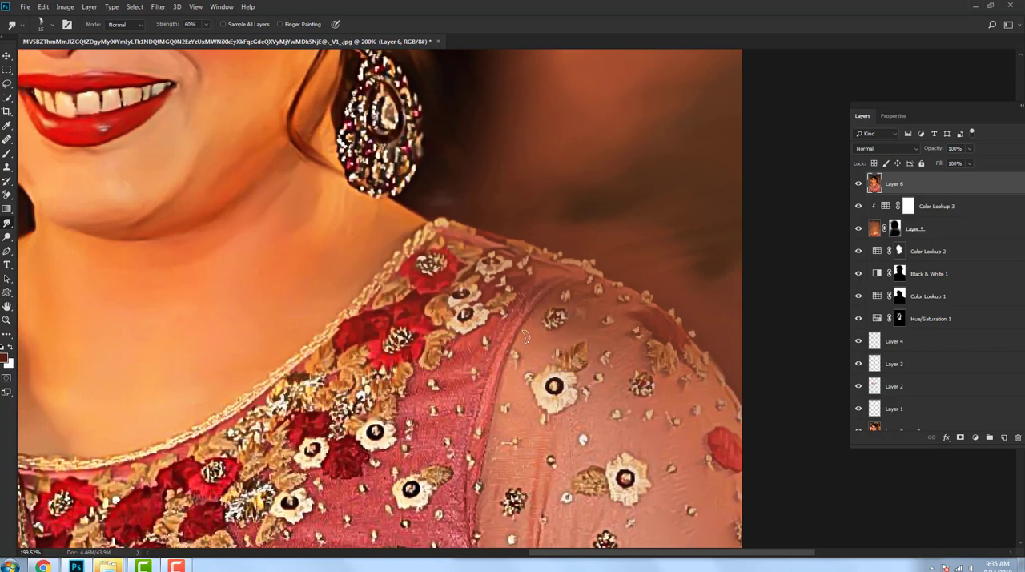
left_click_drag(609, 352, 613, 385)
scroll(556, 422, "down", 4)
scroll(504, 229, "up", 5)
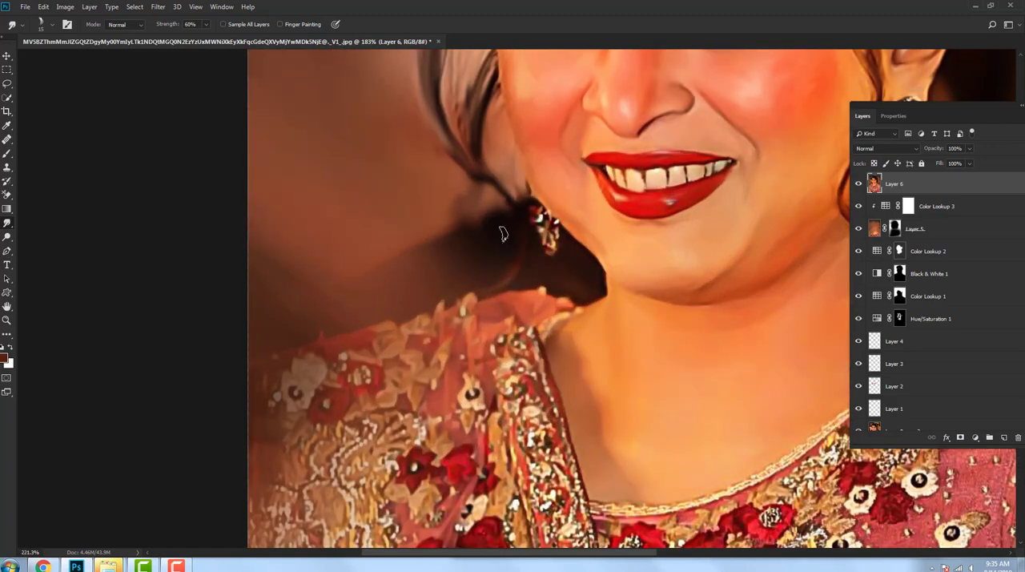
Step: Smudge the loose hair strands and the cheek edge above the small earring
left_click_drag(490, 171, 512, 220)
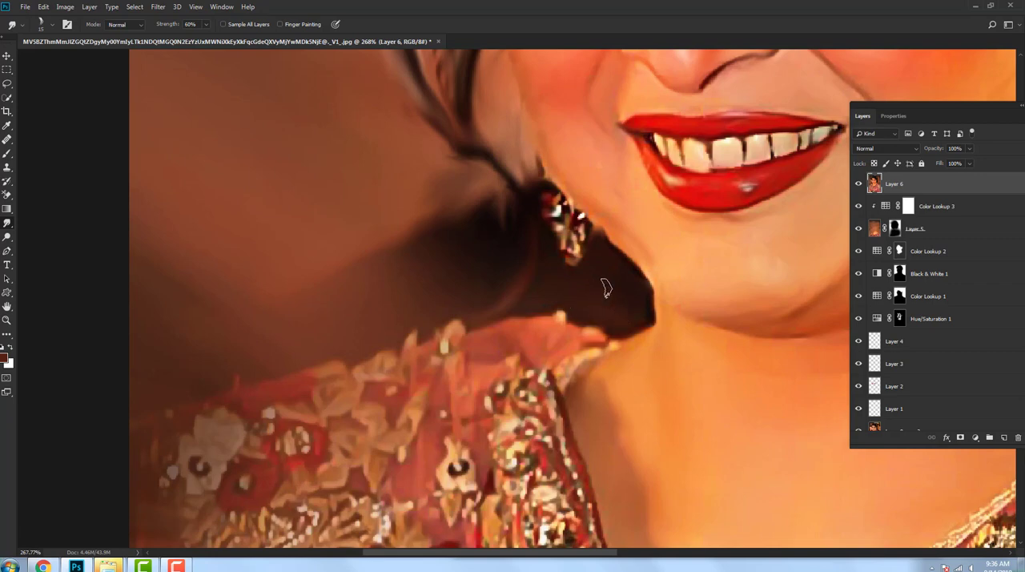
left_click_drag(581, 153, 649, 317)
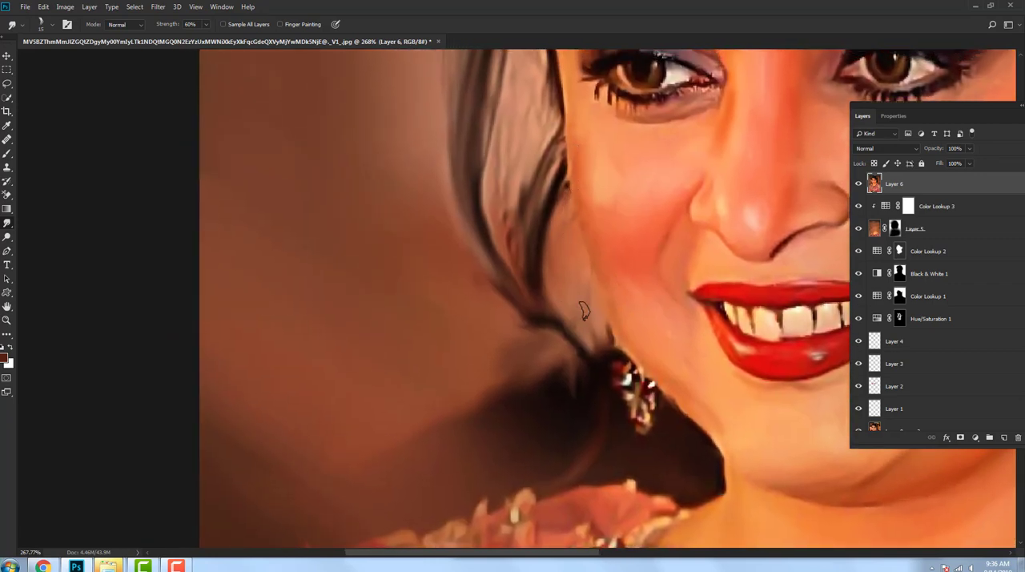
left_click_drag(540, 235, 570, 300)
left_click_drag(574, 246, 559, 328)
Step: Check the overall portrait and zoom in on the eye next to the loose hair strands
key("ctrl+0")
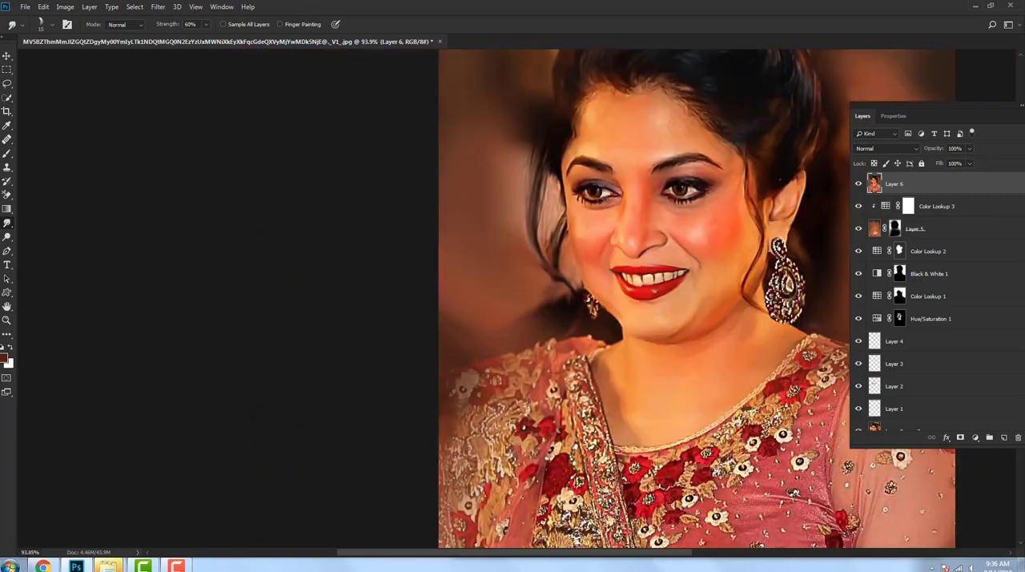
scroll(603, 181, "up", 6)
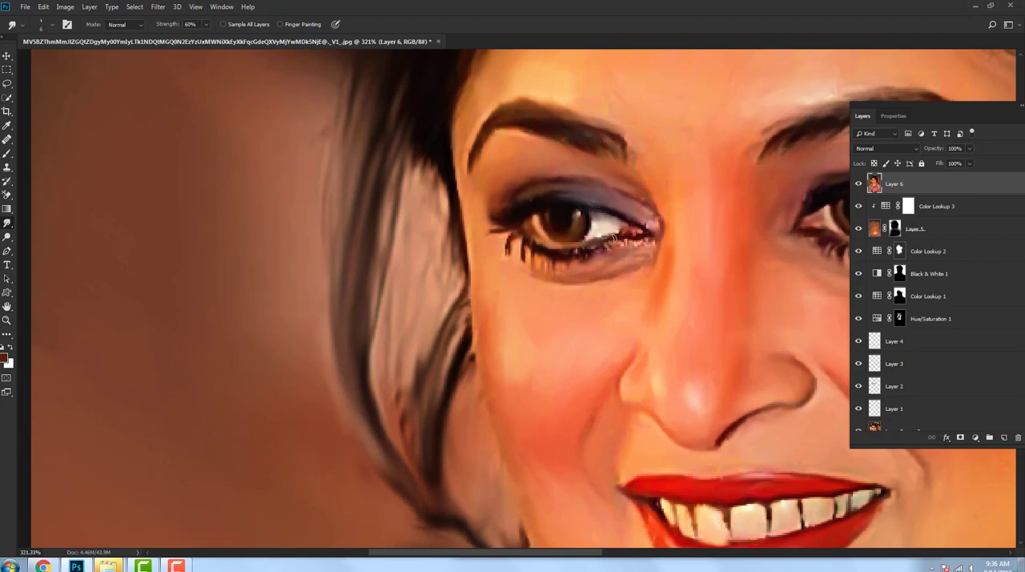
Step: Add a new layer and paint dark reddish brown over the loose hair strands beside the face with an 80 px soft brush
scroll(591, 215, "down", 6)
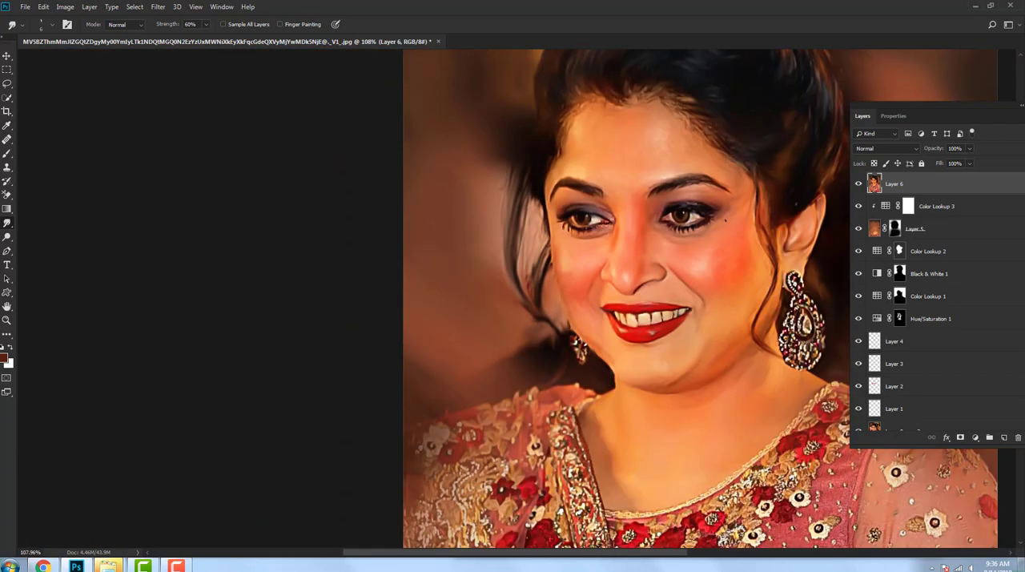
scroll(553, 269, "up", 5)
scroll(553, 268, "down", 5)
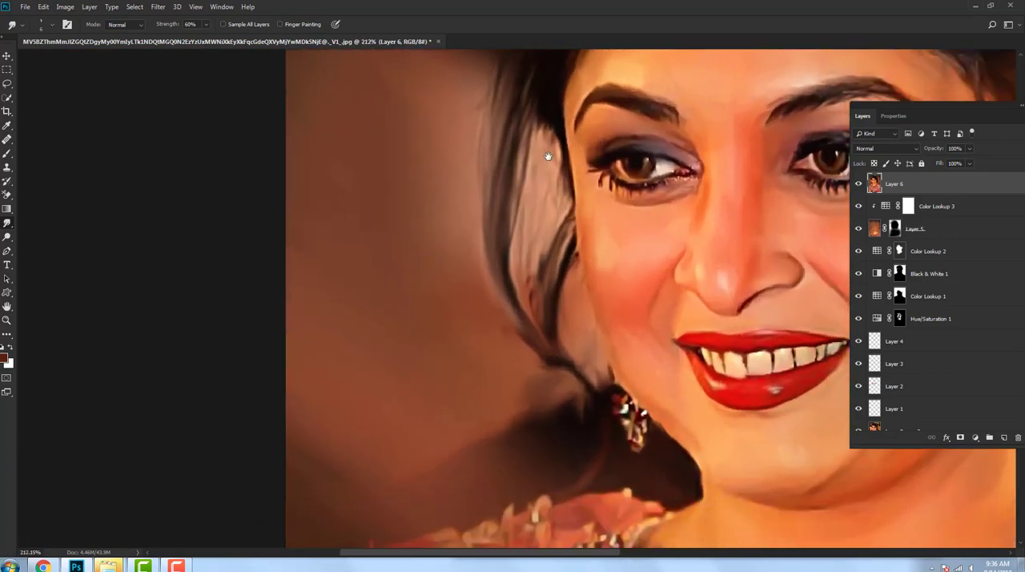
scroll(499, 193, "up", 4)
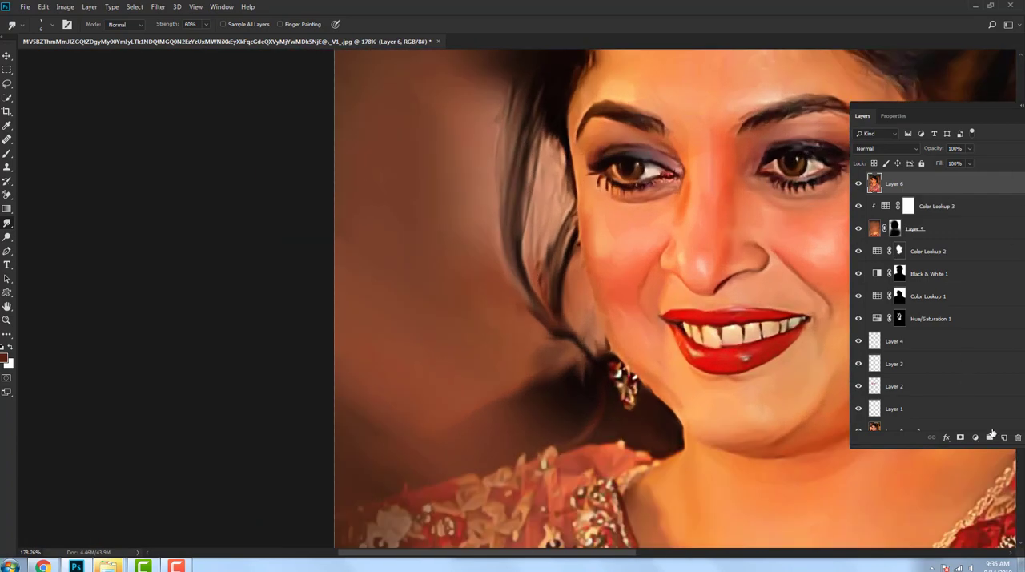
key("ctrl+shift+alt+n")
left_click(5, 153)
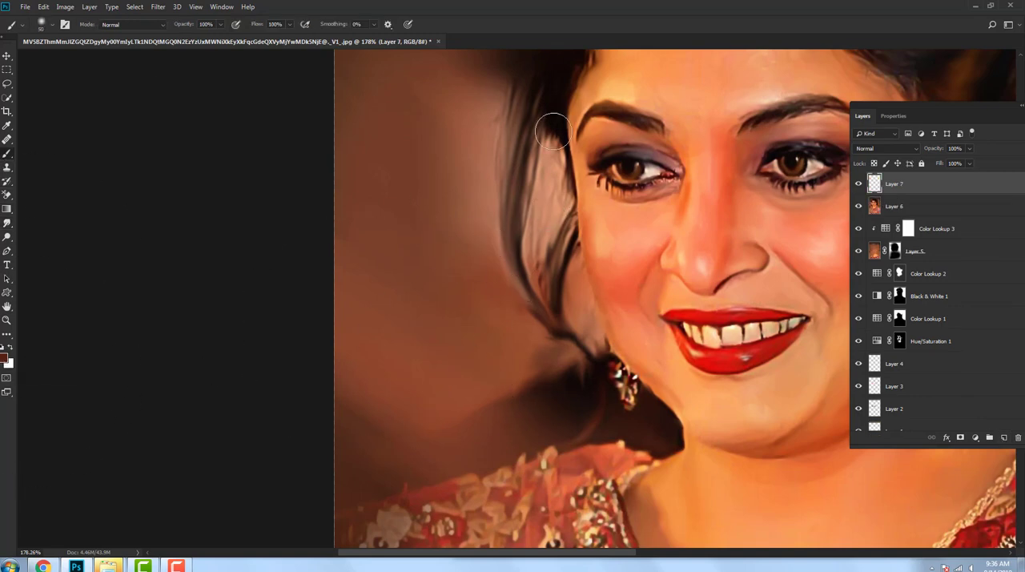
key("bracketright")
key("bracketright")
key("bracketright")
mouse_move(553, 130)
left_mouse_down()
mouse_move(535, 227)
mouse_move(536, 170)
mouse_move(583, 385)
mouse_move(519, 282)
mouse_move(483, 287)
mouse_move(465, 250)
mouse_move(469, 211)
mouse_move(501, 193)
mouse_move(520, 139)
mouse_move(552, 345)
left_mouse_up()
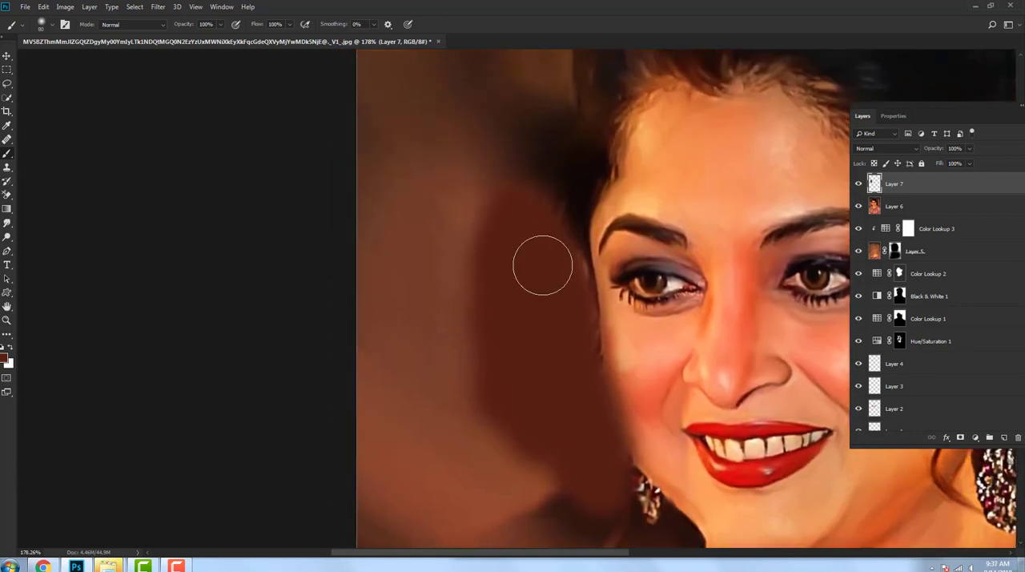
Step: Set the painted layer's blend mode to Multiply and soften it with a Gaussian Blur
left_click(885, 149)
left_click(865, 183)
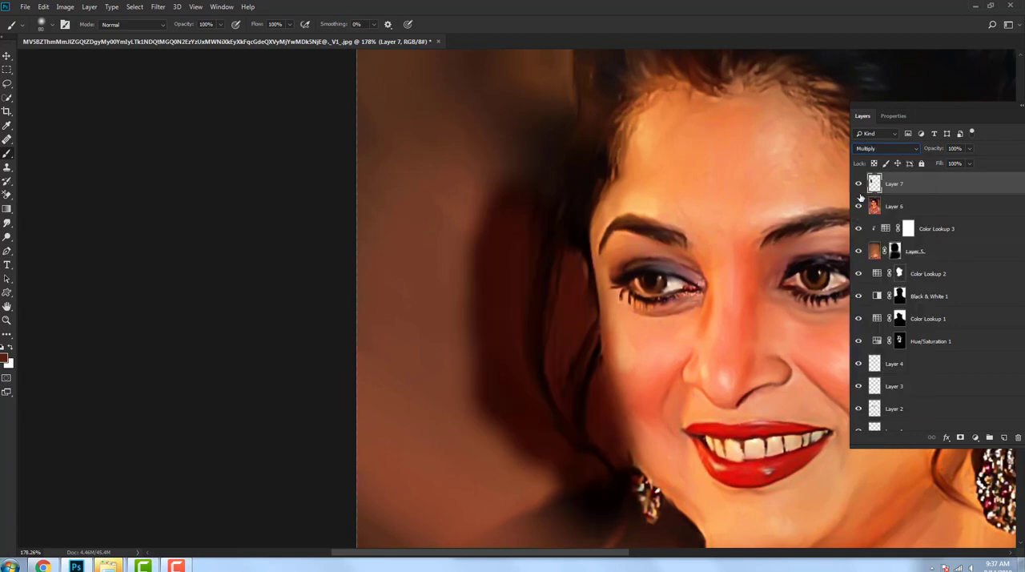
scroll(721, 206, "down", 1)
left_click(157, 7)
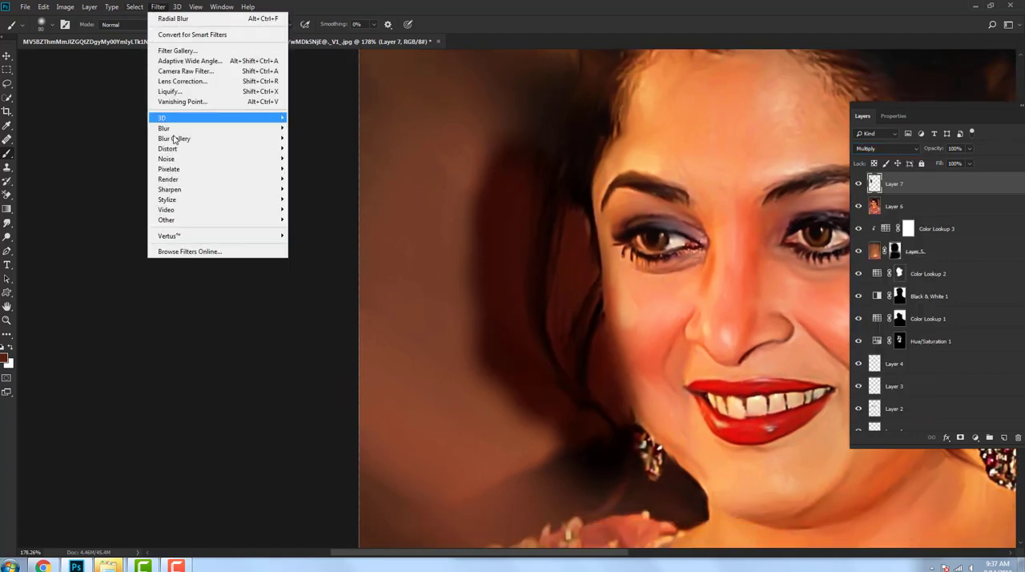
mouse_move(170, 129)
left_click(317, 169)
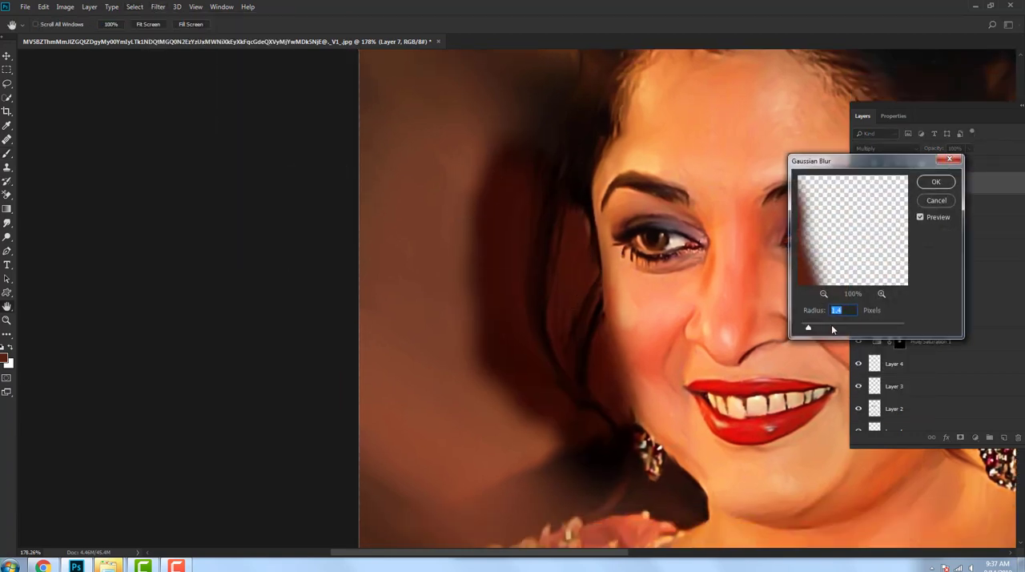
left_click_drag(851, 328, 835, 328)
key("Return")
Step: Set the painted shadow layer's opacity to 64% and smudge its outer edge into the background
key("b")
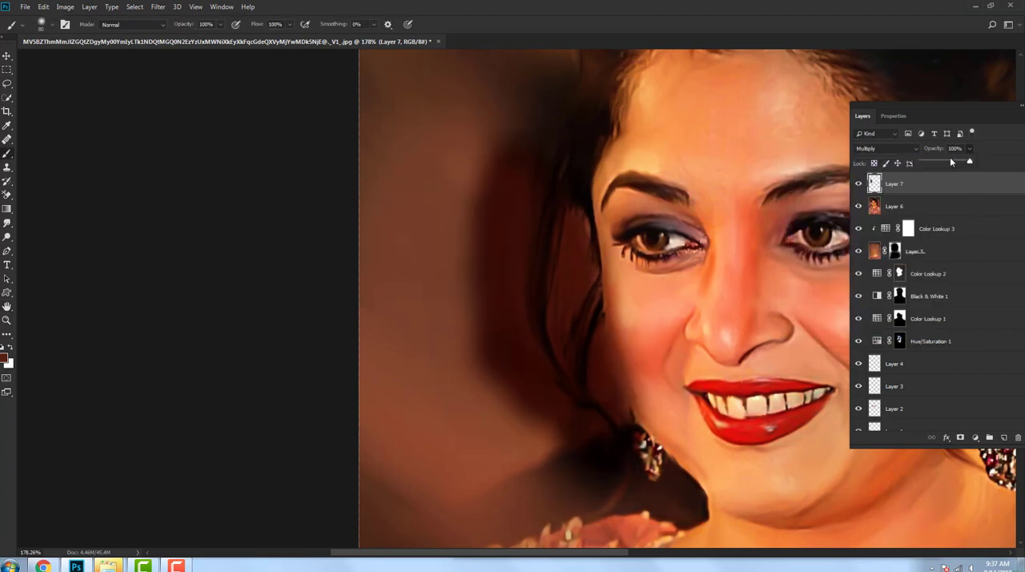
left_click_drag(951, 162, 953, 163)
scroll(718, 240, "down", 3)
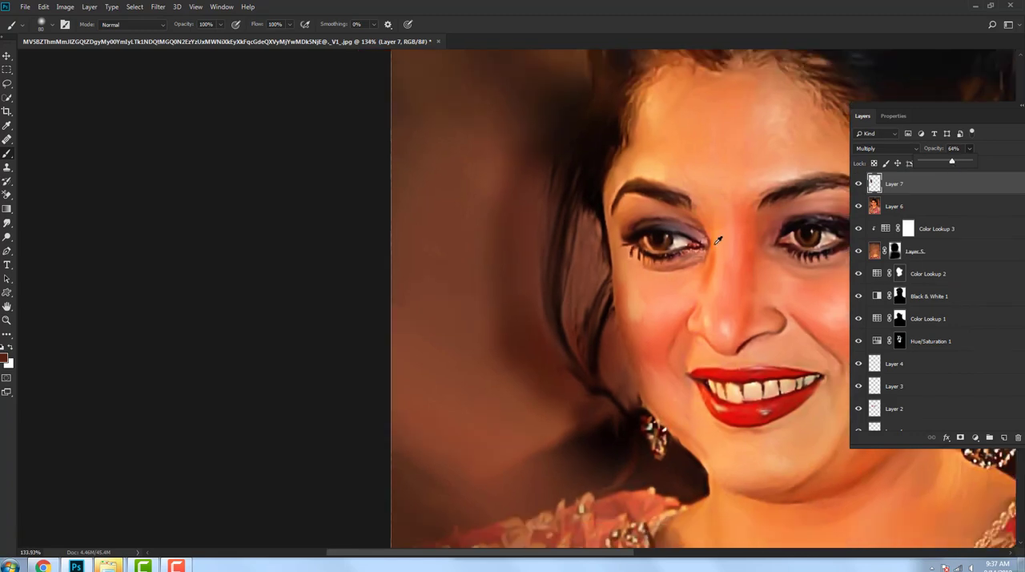
scroll(718, 240, "down", 7)
scroll(633, 248, "up", 7)
left_click_drag(705, 241, 469, 219)
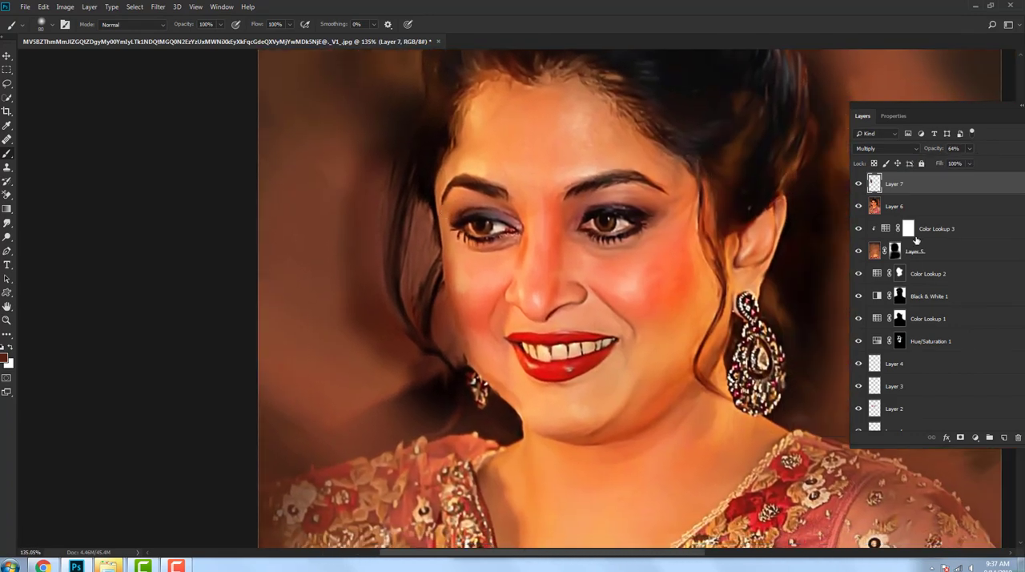
left_click(6, 223)
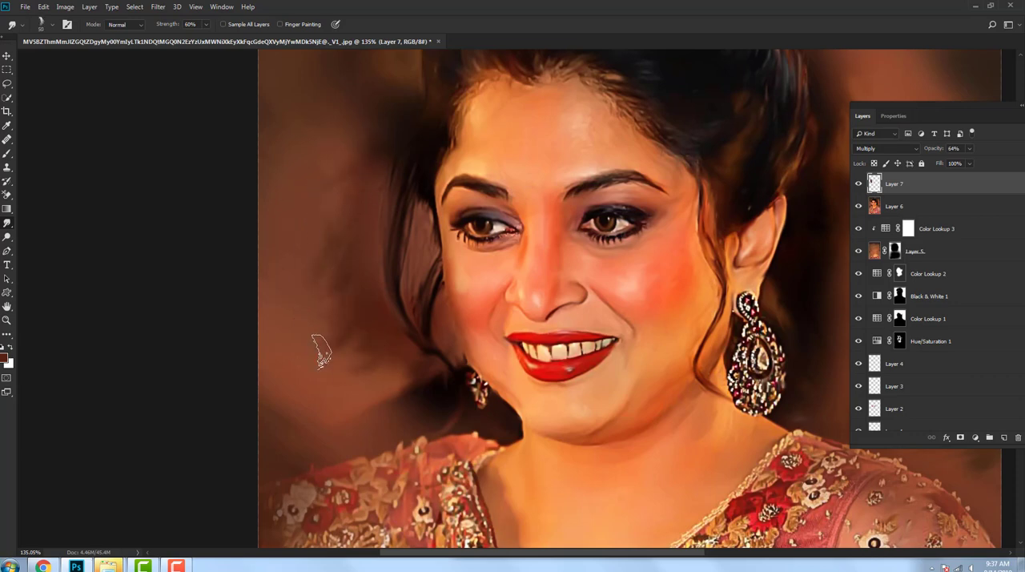
Step: Add a Color Balance adjustment clipped to the shadow layer, with midtones Cyan-Red at -51 and Magenta-Green at +21
left_click(976, 440)
left_click(967, 339)
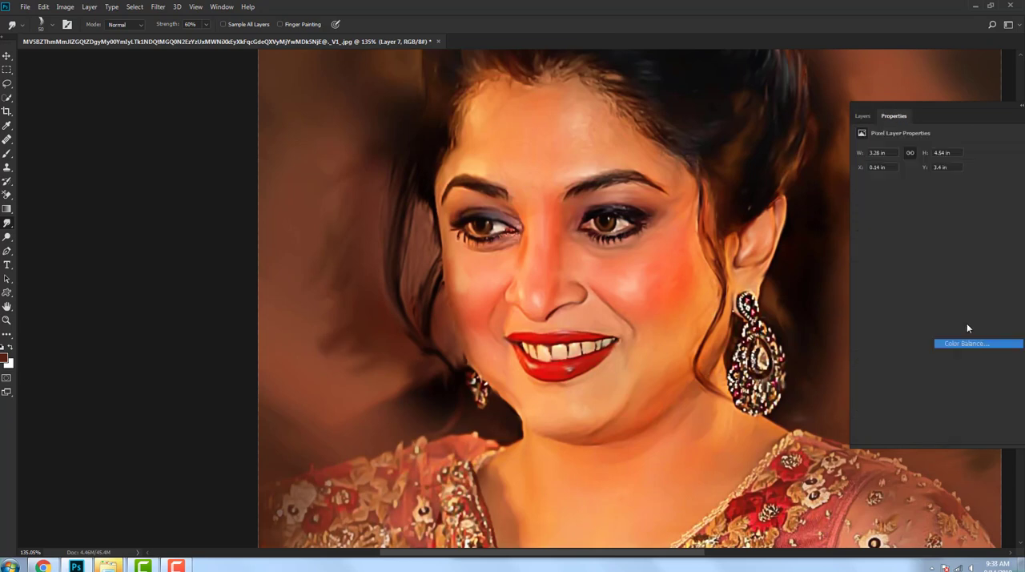
left_click_drag(927, 176, 940, 175)
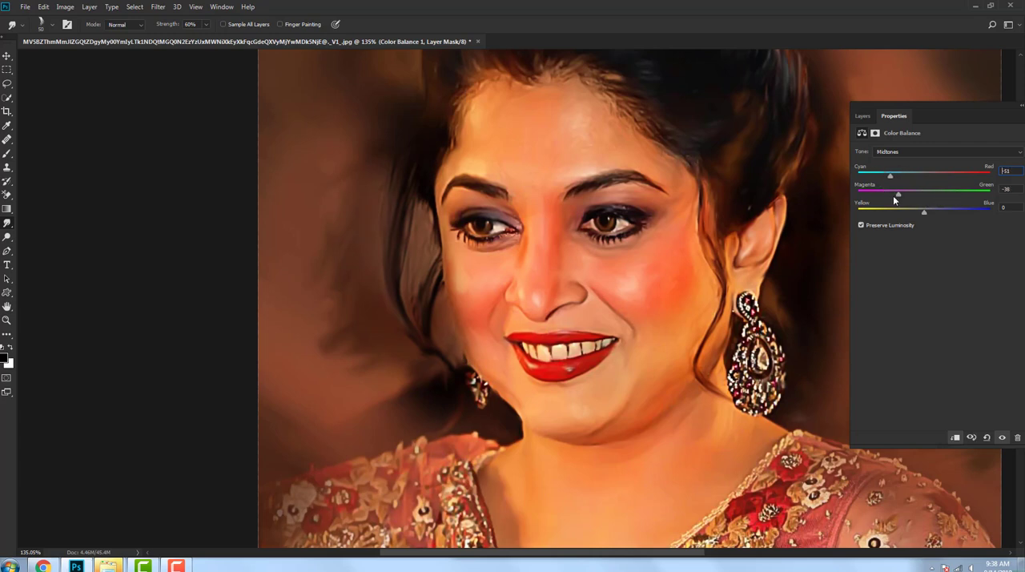
left_click_drag(948, 195, 937, 195)
key("ctrl+0")
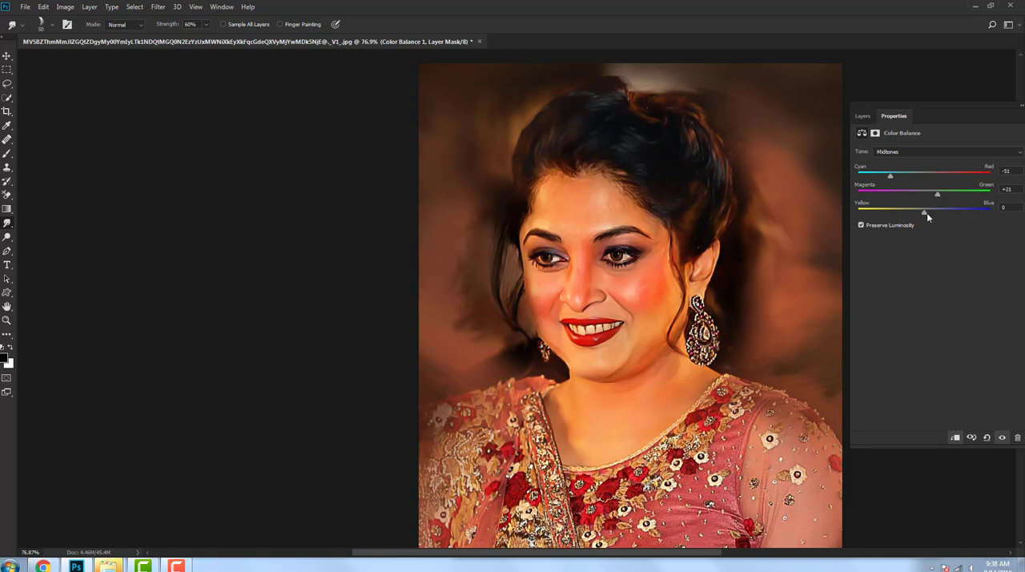
left_click(862, 116)
left_click(856, 186)
scroll(656, 216, "down", 4)
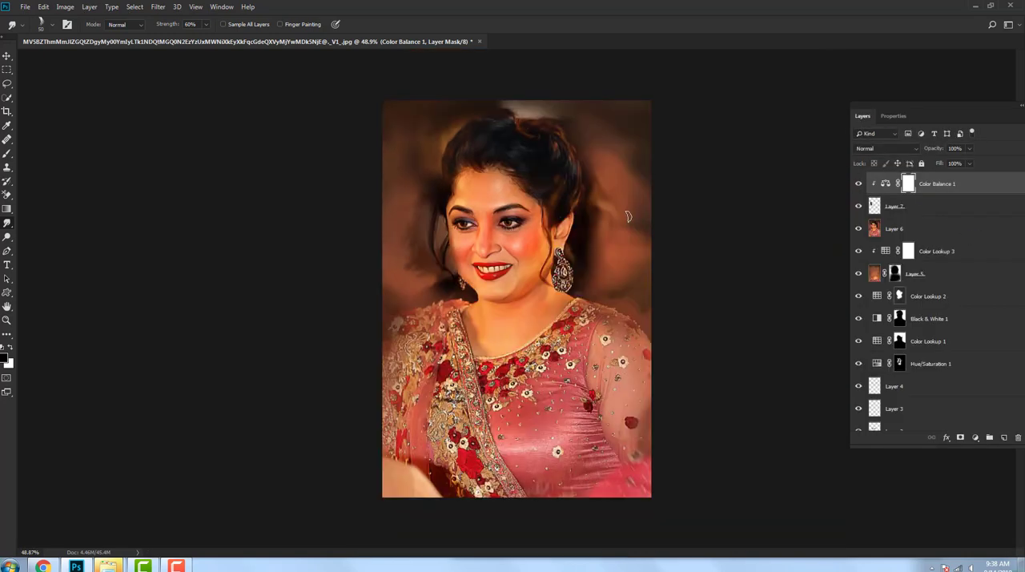
Step: Stamp all visible layers into a new top layer and smudge the crown and the hair above the ear
scroll(641, 212, "up", 5)
left_click_drag(573, 169, 636, 291)
scroll(623, 182, "up", 3)
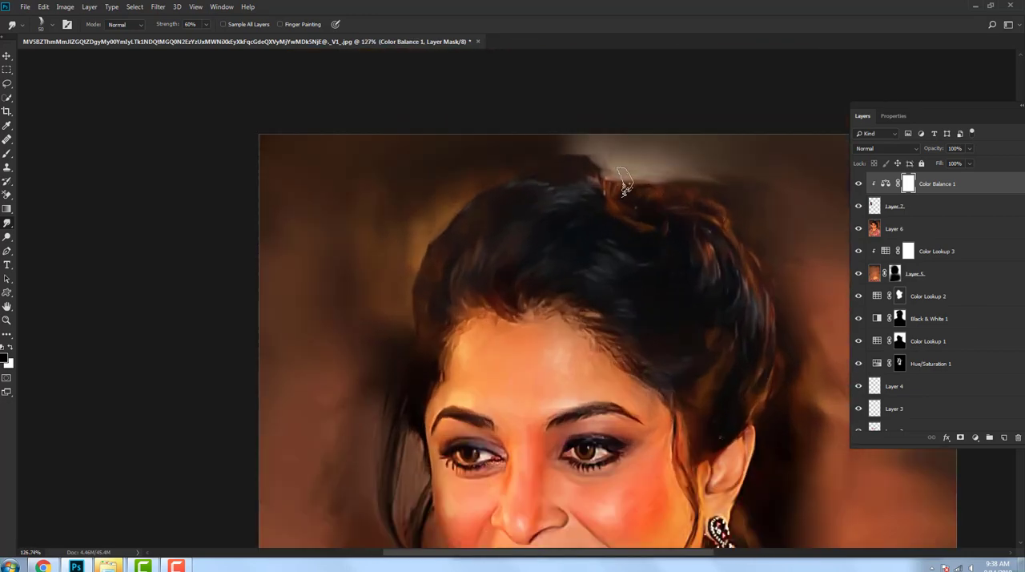
left_click_drag(666, 200, 654, 207)
key("ctrl+alt+shift+e")
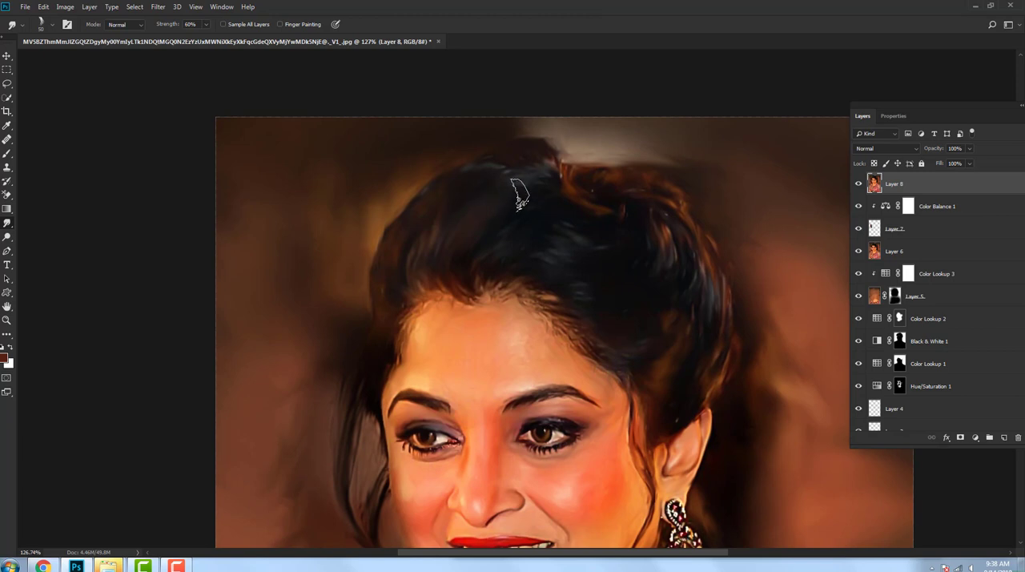
mouse_move(557, 265)
left_mouse_down()
mouse_move(549, 252)
mouse_move(588, 236)
left_mouse_up()
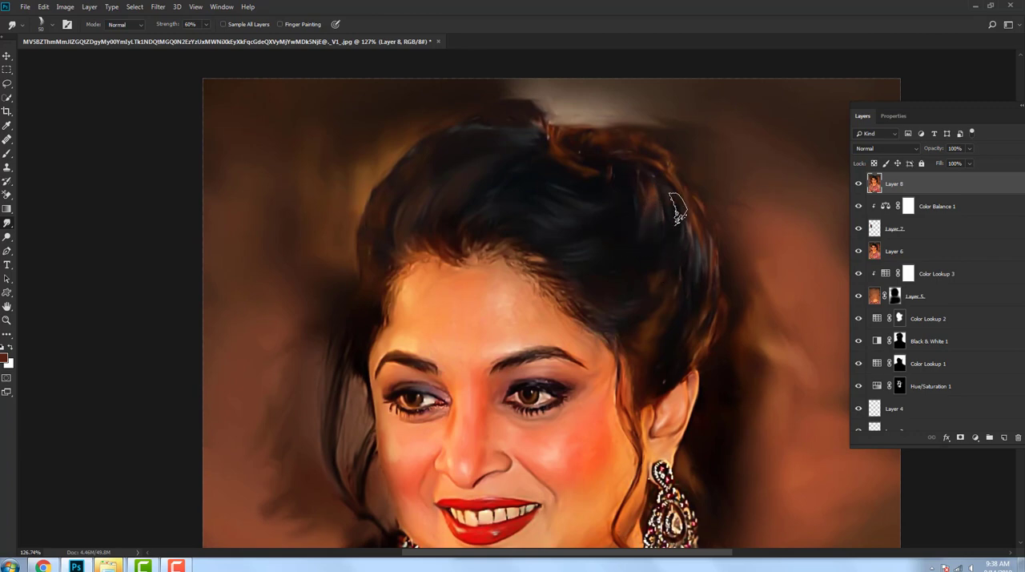
left_click_drag(672, 277, 653, 231)
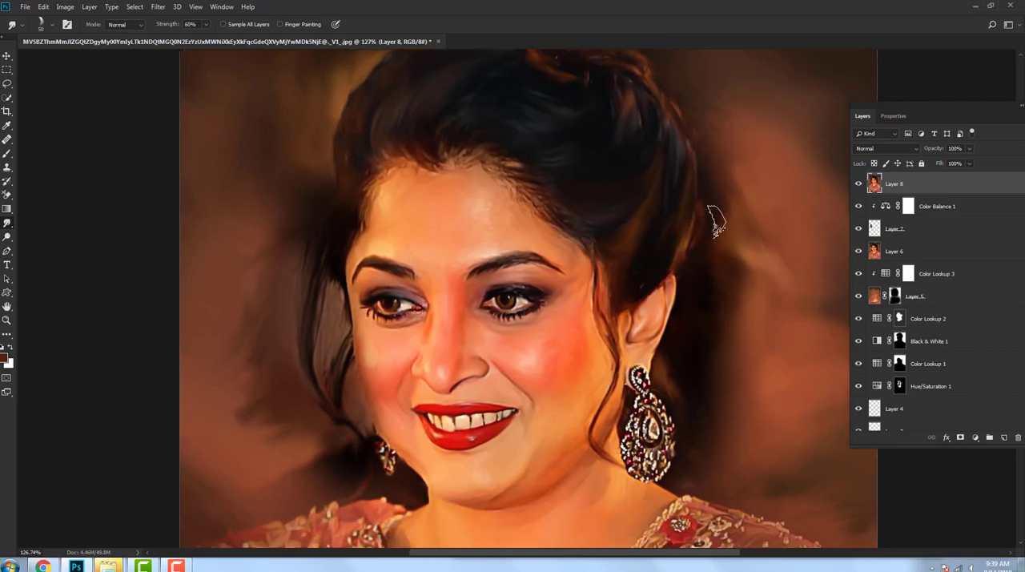
left_click_drag(728, 212, 721, 208)
Step: Smudge the top of the hair and its upper outline where it meets the background
scroll(713, 206, "up", 3)
scroll(724, 178, "up", 3)
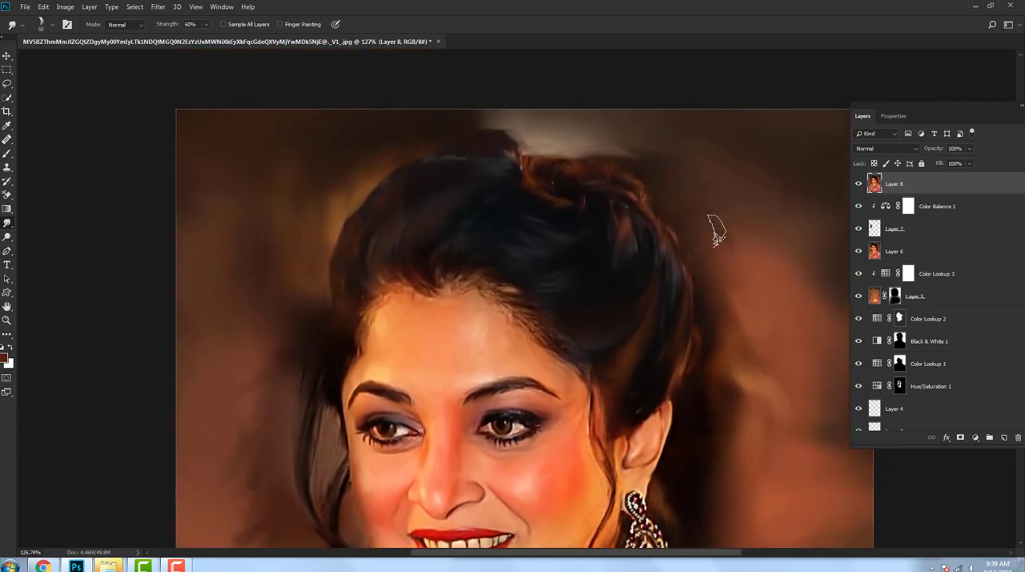
scroll(650, 182, "up", 2)
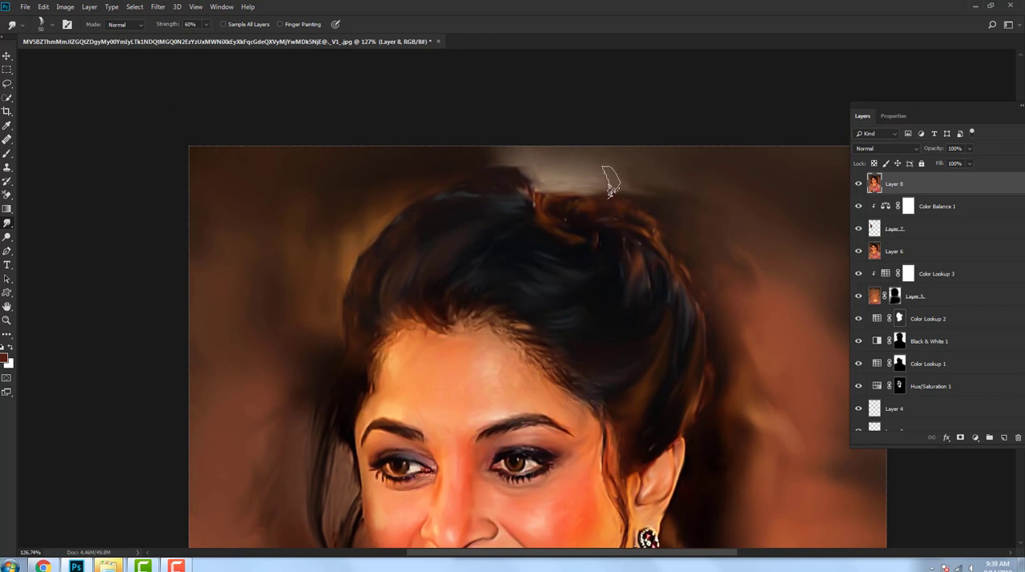
left_click_drag(486, 244, 520, 222)
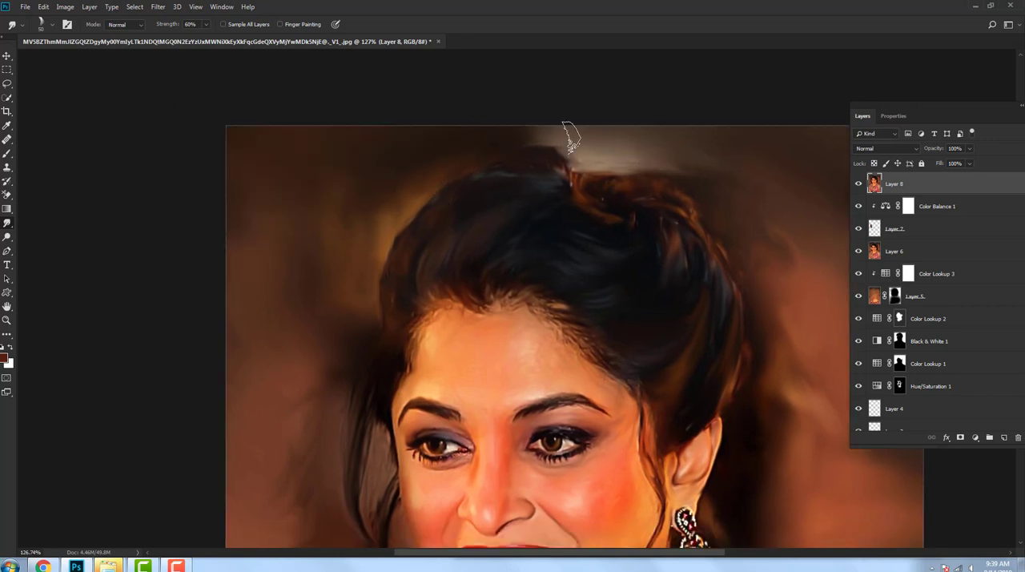
left_click_drag(427, 257, 434, 256)
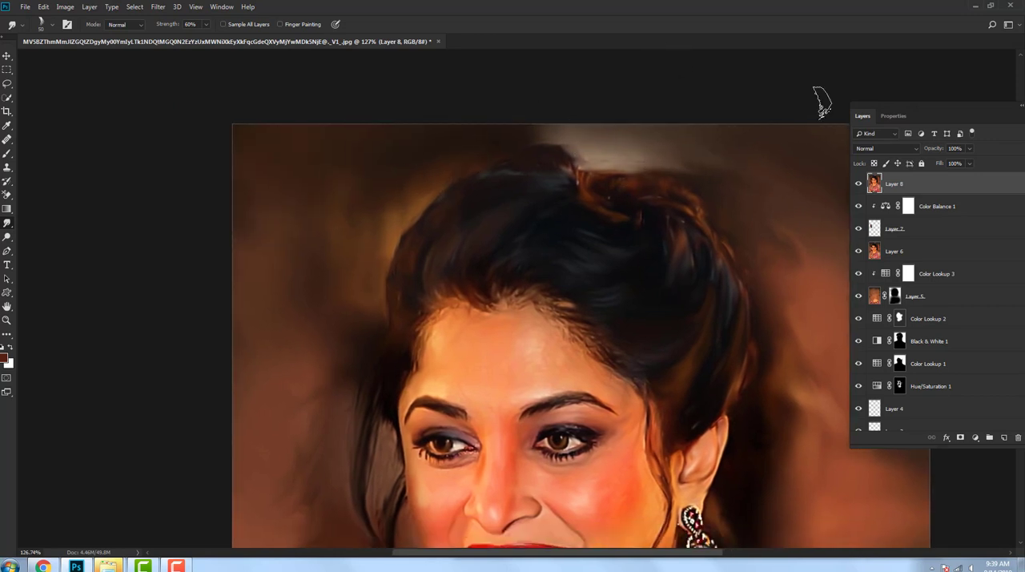
left_click_drag(453, 165, 464, 164)
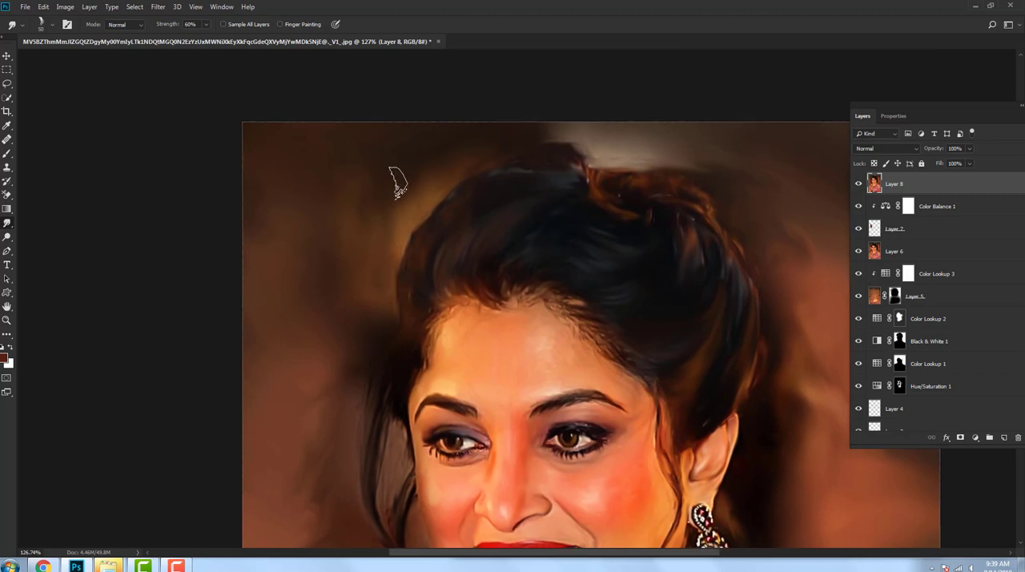
left_click_drag(423, 218, 463, 184)
Step: Smudge the hairline along the temple and forehead so the hair blends into the skin
left_click_drag(455, 286, 463, 239)
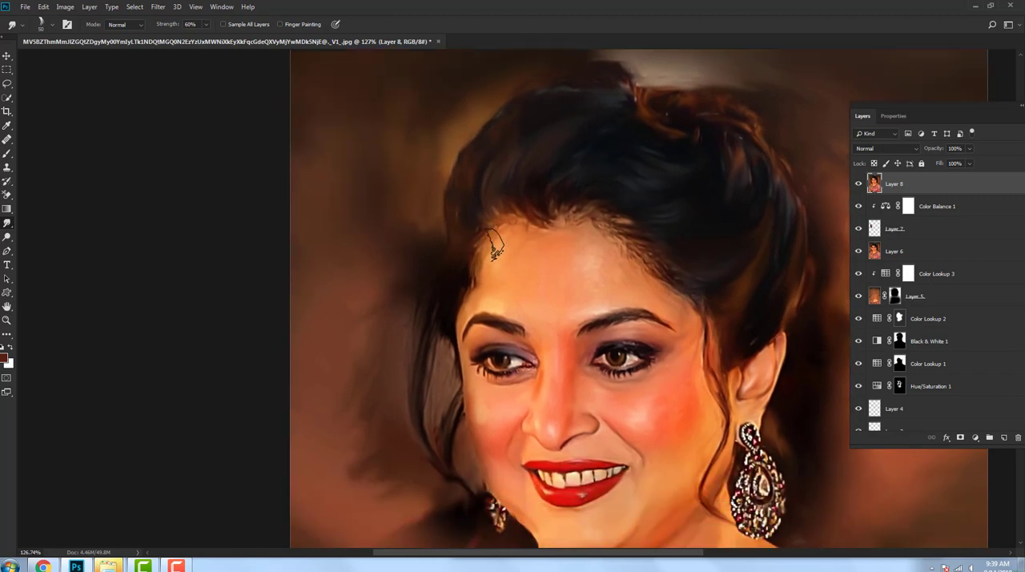
left_click_drag(481, 277, 469, 244)
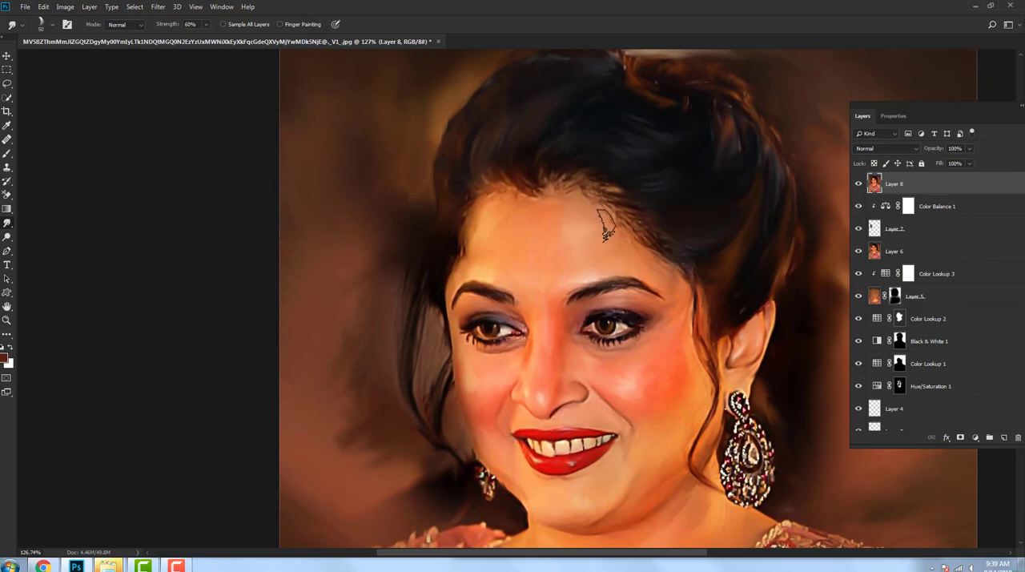
left_click_drag(558, 266, 547, 221)
scroll(597, 254, "down", 7)
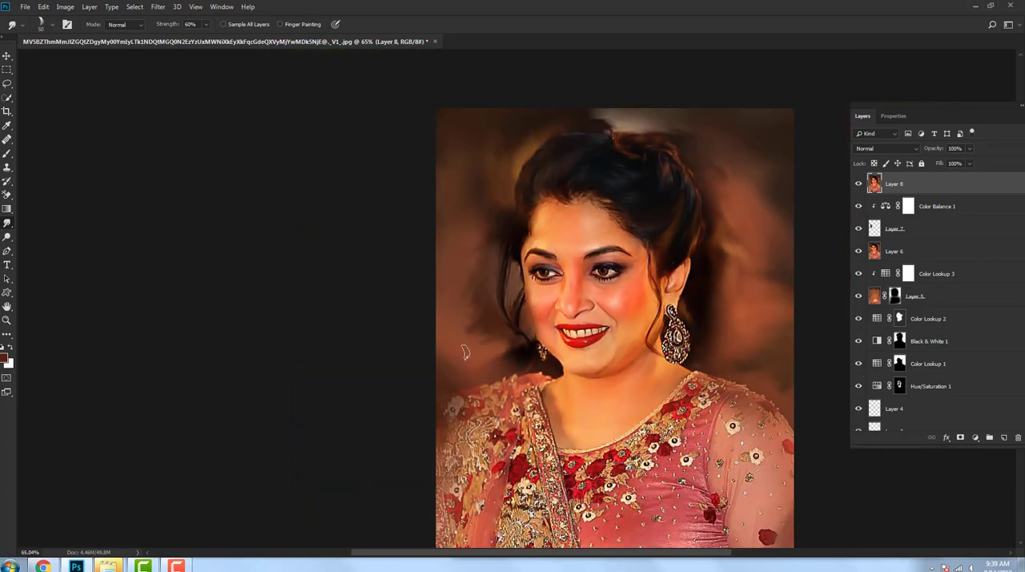
scroll(498, 335, "down", 5)
scroll(489, 329, "up", 7)
left_click_drag(512, 297, 476, 325)
scroll(492, 314, "down", 5)
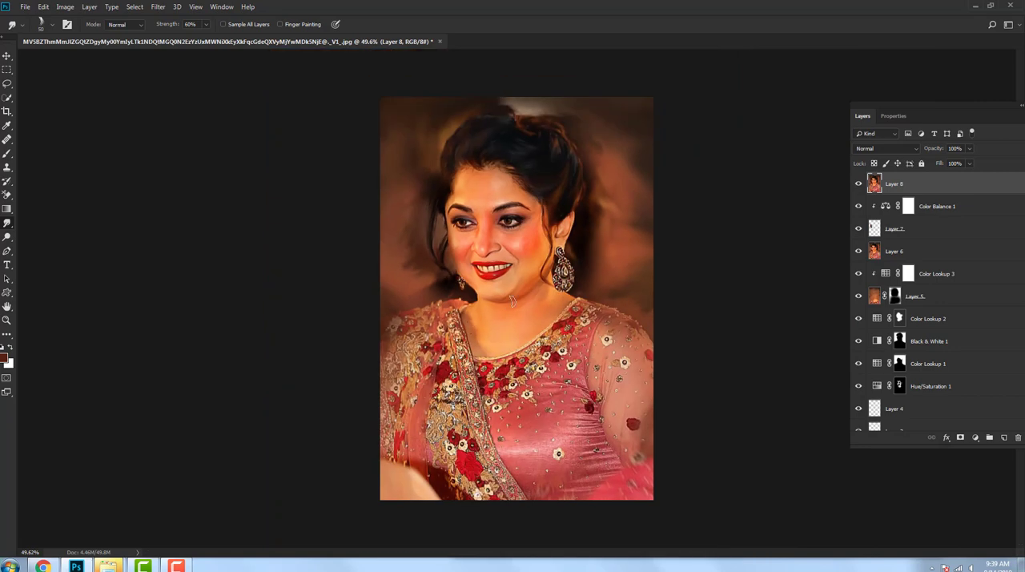
Step: Smudge the embroidered flowers along the dress neckline into painterly strokes
scroll(490, 336, "up", 6)
left_click_drag(459, 372, 460, 359)
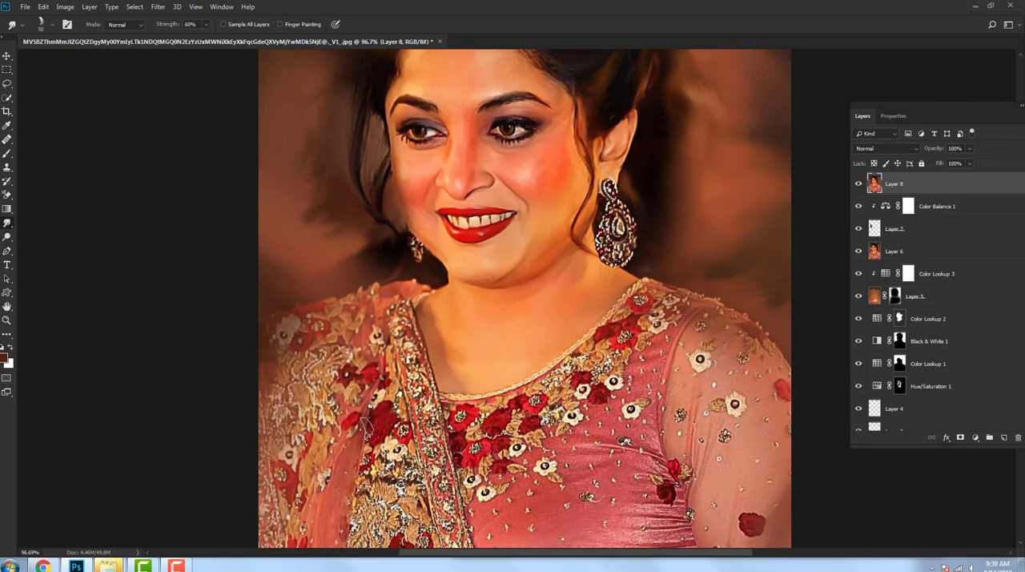
mouse_move(587, 388)
left_mouse_down()
mouse_move(638, 343)
mouse_move(636, 303)
mouse_move(624, 336)
mouse_move(662, 320)
left_mouse_up()
mouse_move(583, 370)
left_mouse_down()
mouse_move(542, 403)
mouse_move(462, 414)
left_mouse_up()
mouse_move(473, 460)
left_mouse_down()
mouse_move(521, 449)
mouse_move(561, 384)
mouse_move(536, 449)
mouse_move(544, 473)
mouse_move(482, 494)
left_mouse_up()
Step: Smudge the flowers on the upper bodice and sheer sleeve, and the outer edge of the embroidered drape
left_click_drag(641, 404, 628, 415)
left_click_drag(621, 378, 613, 391)
mouse_move(707, 365)
left_mouse_down()
mouse_move(699, 350)
mouse_move(704, 367)
left_mouse_up()
left_click_drag(737, 407, 732, 402)
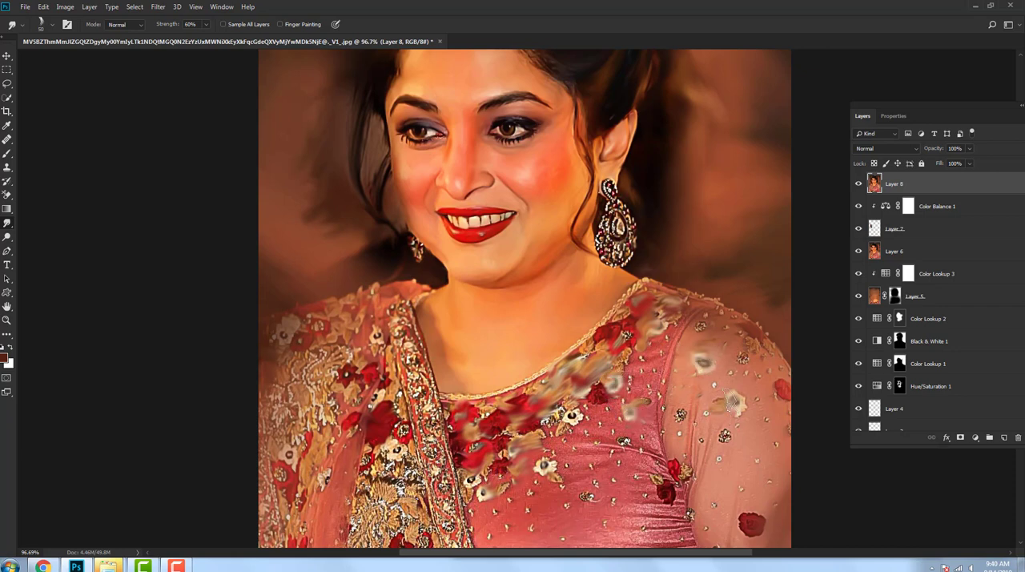
left_click_drag(755, 515, 748, 524)
left_click_drag(554, 481, 551, 394)
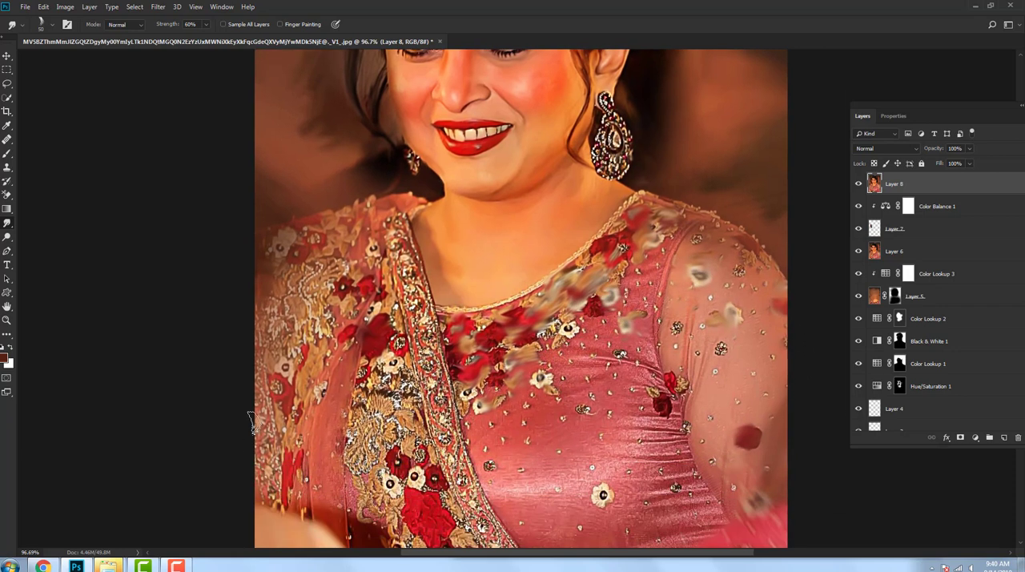
left_click_drag(253, 423, 266, 485)
scroll(320, 513, "down", 6)
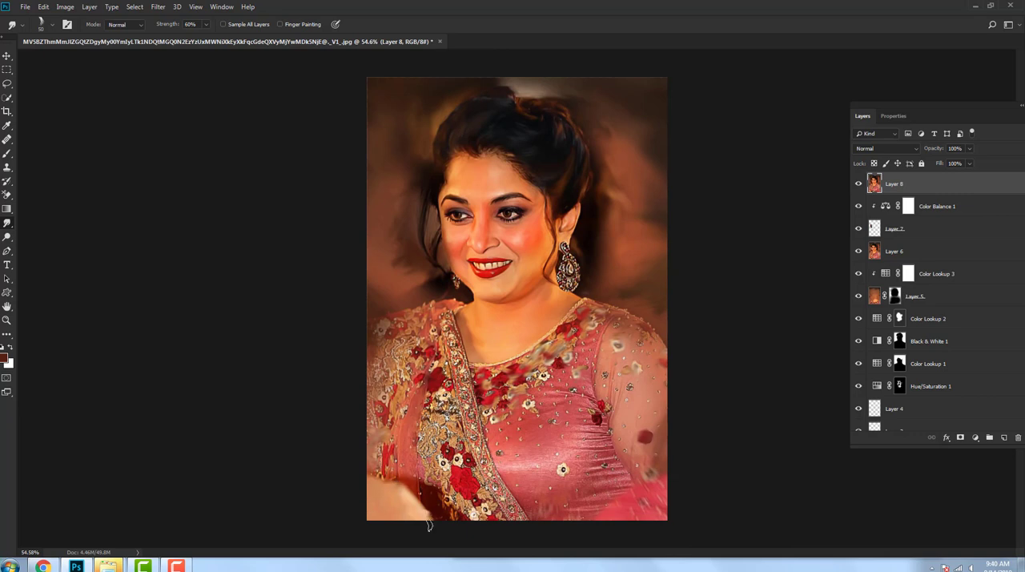
Step: Enlarge the Smudge brush to 250 px and blend the lower part of the dress and drape into broad strokes
key("bracketright")
key("bracketright")
key("bracketright")
key("bracketright")
key("bracketright")
key("bracketright")
key("bracketright")
key("bracketright")
key("bracketright")
key("bracketright")
mouse_move(440, 523)
left_mouse_down()
mouse_move(477, 514)
mouse_move(477, 499)
mouse_move(539, 529)
mouse_move(605, 503)
mouse_move(636, 513)
mouse_move(671, 473)
mouse_move(637, 491)
mouse_move(592, 487)
mouse_move(631, 462)
mouse_move(654, 411)
mouse_move(569, 473)
mouse_move(368, 483)
mouse_move(361, 408)
mouse_move(400, 499)
mouse_move(457, 486)
mouse_move(410, 470)
mouse_move(371, 482)
mouse_move(495, 490)
mouse_move(558, 480)
mouse_move(556, 463)
mouse_move(581, 460)
left_mouse_up()
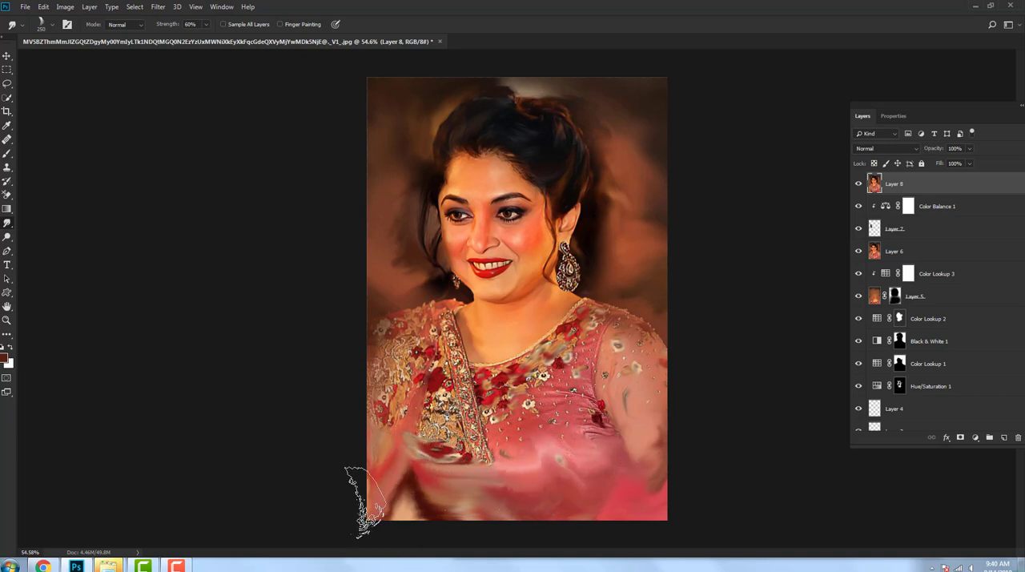
mouse_move(365, 502)
left_mouse_down()
mouse_move(408, 490)
mouse_move(392, 493)
left_mouse_up()
Step: Set the Smudge tool to 40% strength and 90 px, and smudge the bodice flowers and the embroidered drape into painterly strokes
left_click_drag(206, 25, 196, 37)
scroll(510, 365, "up", 3)
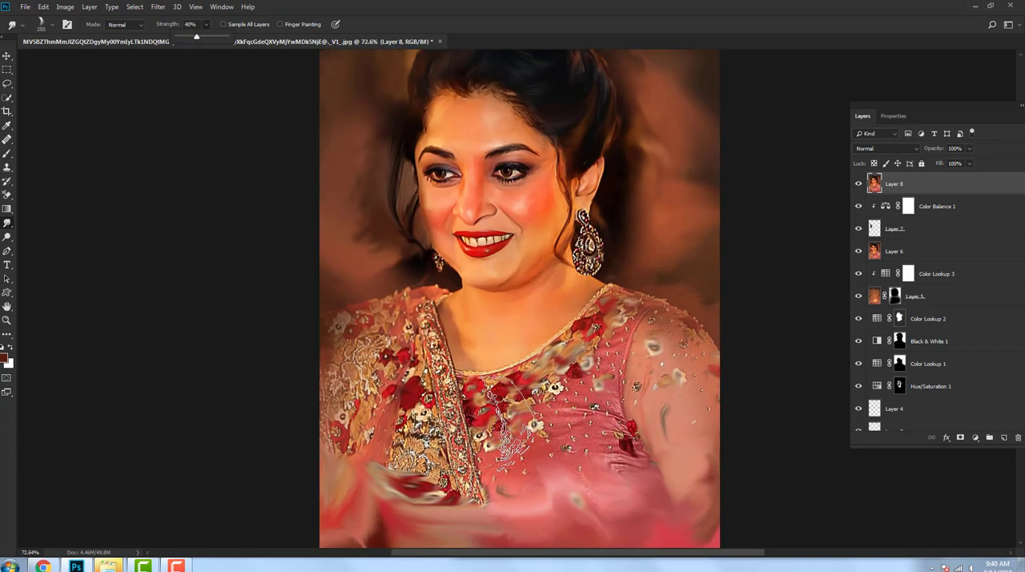
key("bracketleft")
key("bracketleft")
key("bracketleft")
key("bracketleft")
key("bracketleft")
key("bracketleft")
mouse_move(599, 409)
left_mouse_down()
mouse_move(572, 400)
mouse_move(602, 363)
mouse_move(584, 385)
mouse_move(590, 432)
mouse_move(636, 396)
left_mouse_up()
mouse_move(466, 452)
left_mouse_down()
mouse_move(424, 424)
mouse_move(396, 444)
mouse_move(424, 321)
mouse_move(448, 425)
mouse_move(377, 400)
mouse_move(342, 347)
mouse_move(365, 335)
mouse_move(329, 348)
mouse_move(393, 300)
mouse_move(382, 329)
mouse_move(396, 380)
mouse_move(329, 425)
mouse_move(357, 461)
mouse_move(318, 417)
mouse_move(309, 336)
mouse_move(393, 308)
mouse_move(409, 376)
mouse_move(324, 436)
mouse_move(353, 461)
mouse_move(391, 470)
mouse_move(359, 499)
left_mouse_up()
Step: Smudge the remaining drape border, the neckline and bodice beading and the outer sleeve edge into soft strokes
scroll(434, 457, "down", 2)
scroll(436, 464, "up", 3)
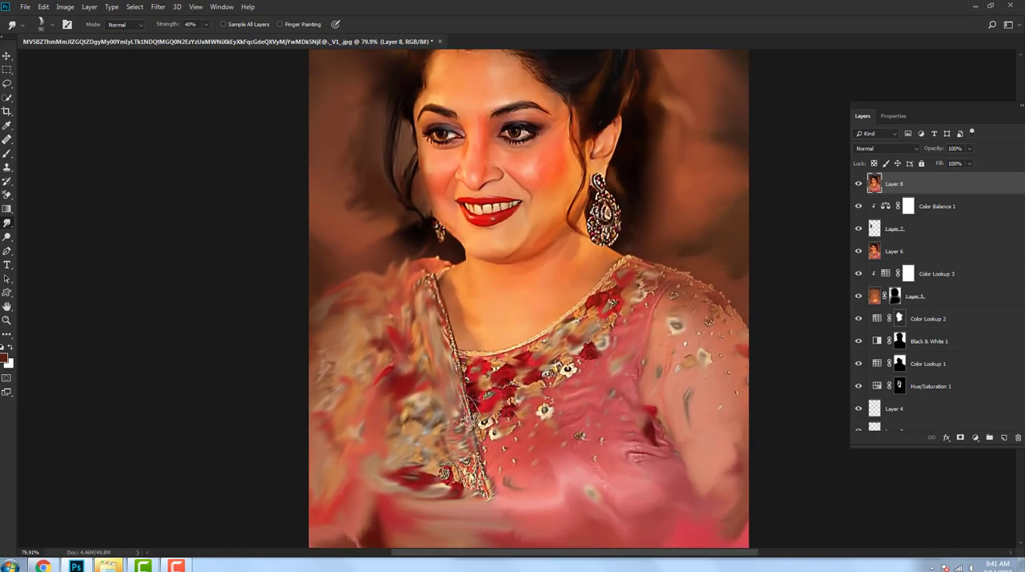
mouse_move(472, 417)
left_mouse_down()
mouse_move(495, 453)
mouse_move(483, 428)
mouse_move(567, 376)
mouse_move(483, 373)
mouse_move(527, 369)
mouse_move(675, 312)
mouse_move(635, 364)
mouse_move(659, 305)
mouse_move(571, 453)
mouse_move(562, 435)
mouse_move(487, 407)
mouse_move(531, 354)
mouse_move(463, 361)
mouse_move(437, 349)
mouse_move(517, 345)
mouse_move(611, 265)
mouse_move(619, 275)
mouse_move(592, 325)
mouse_move(525, 372)
mouse_move(417, 383)
mouse_move(423, 390)
mouse_move(427, 282)
mouse_move(436, 355)
mouse_move(400, 382)
mouse_move(397, 412)
mouse_move(447, 493)
mouse_move(470, 449)
mouse_move(477, 513)
mouse_move(381, 497)
mouse_move(367, 534)
left_mouse_up()
scroll(497, 456, "down", 2)
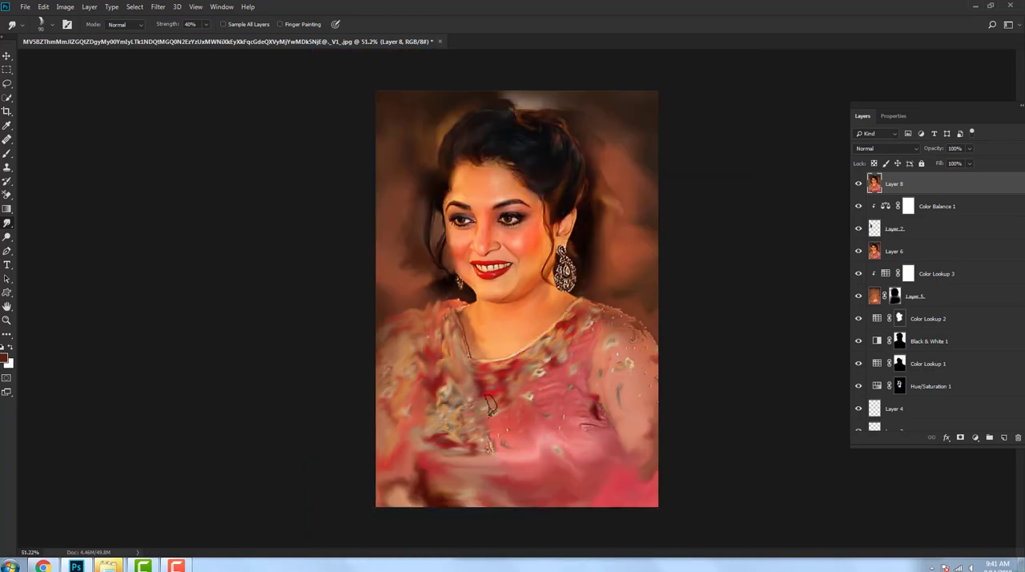
scroll(490, 405, "up", 2)
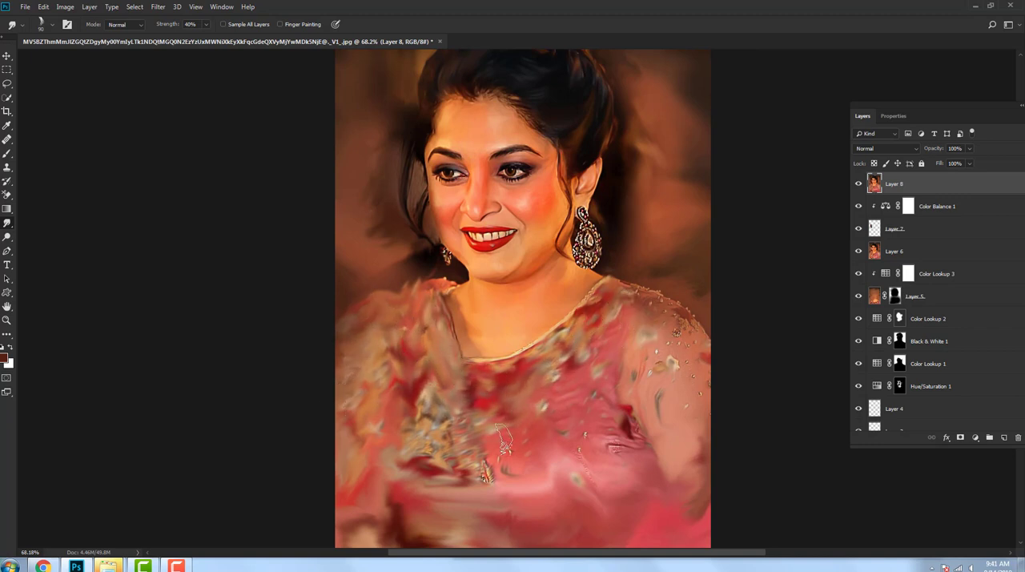
mouse_move(482, 458)
left_mouse_down()
mouse_move(444, 497)
mouse_move(504, 470)
left_mouse_up()
scroll(608, 439, "down", 3)
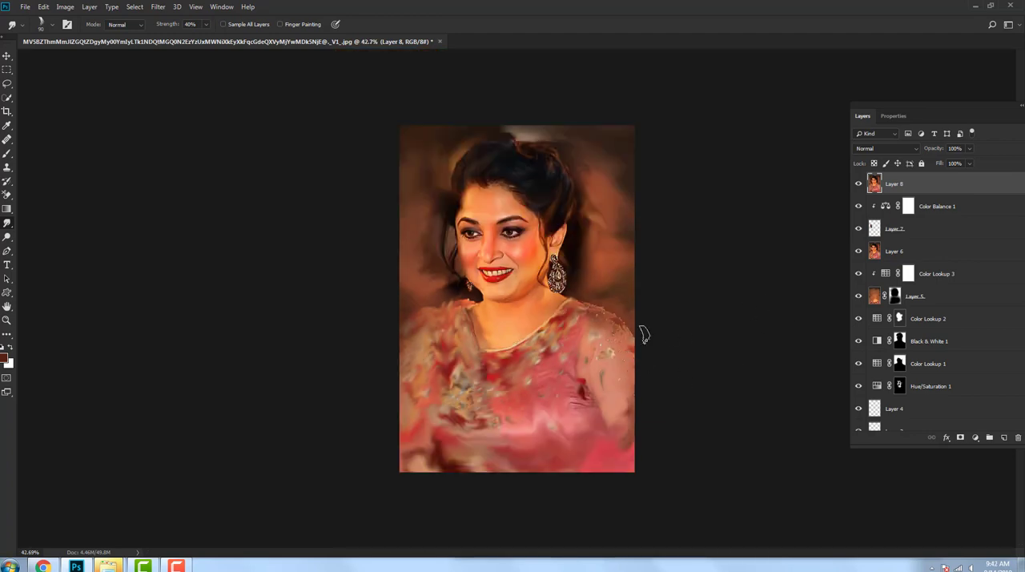
scroll(644, 334, "up", 2)
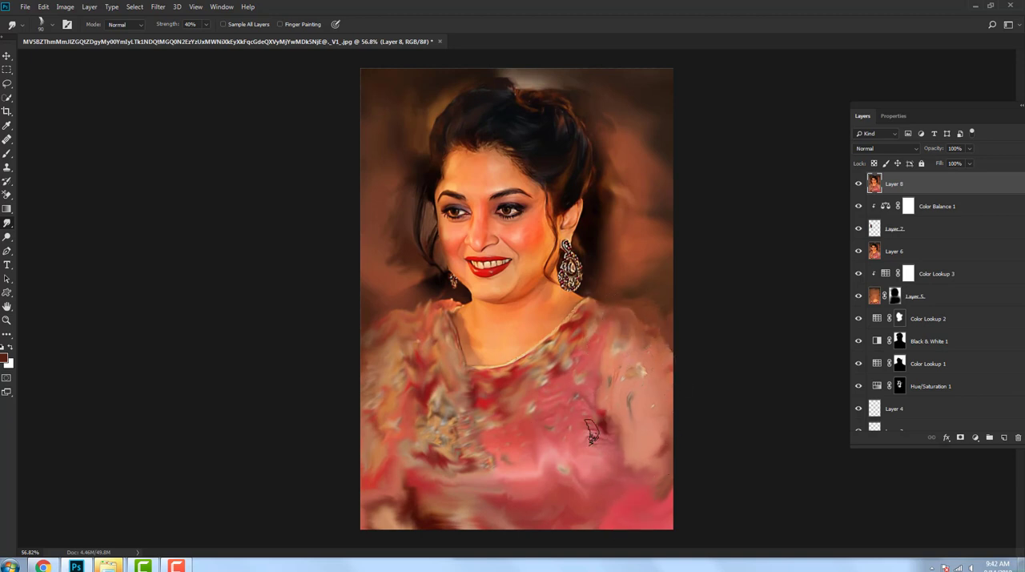
Step: Add a new layer and paint reddish-brown patches over the bodice and sheer sleeve with a rough-edged 130 px brush
key("ctrl+shift+alt+n")
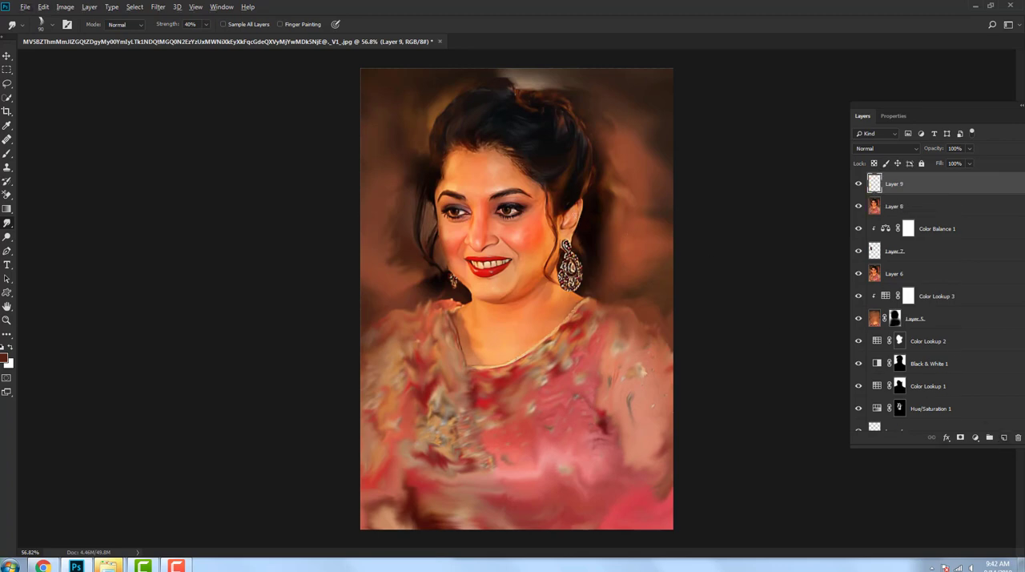
key("b")
right_click(577, 404)
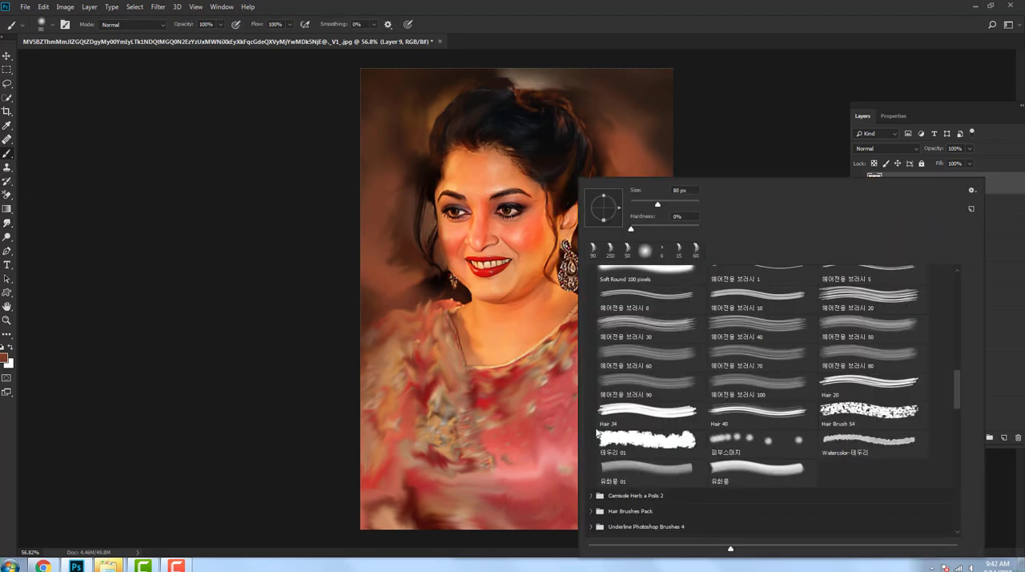
double_click(612, 468)
left_click(553, 454)
left_click(598, 459)
right_click(619, 397)
double_click(687, 433)
mouse_move(612, 415)
left_mouse_down()
mouse_move(617, 358)
mouse_move(654, 429)
left_mouse_up()
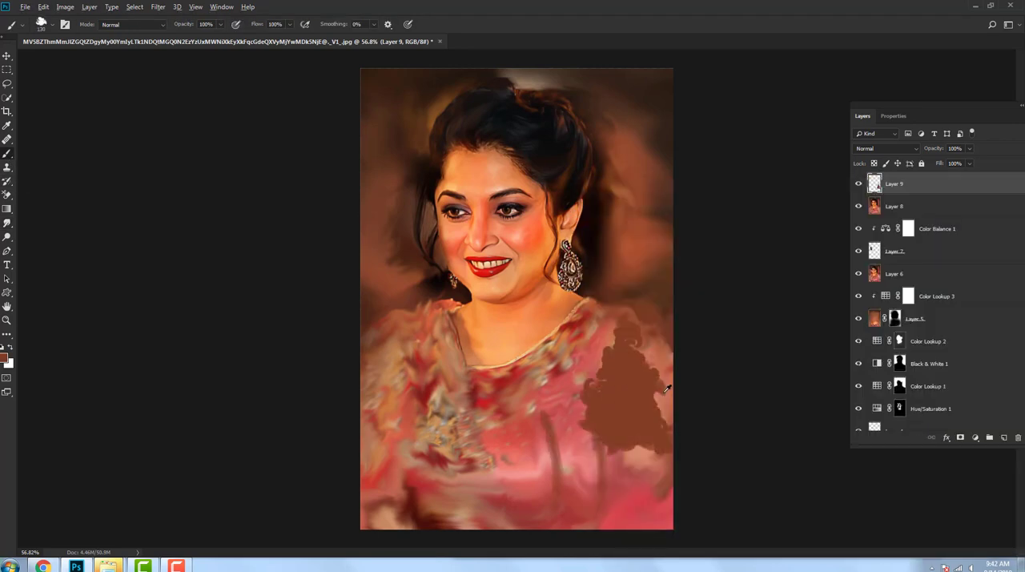
Step: Cover the dress with flat colour blocks: sampled salmon on the sleeve, pink on the bodice and dark red on the drape
left_click(664, 393, "alt")
mouse_move(648, 353)
left_mouse_down()
mouse_move(628, 441)
mouse_move(662, 418)
mouse_move(636, 322)
left_mouse_up()
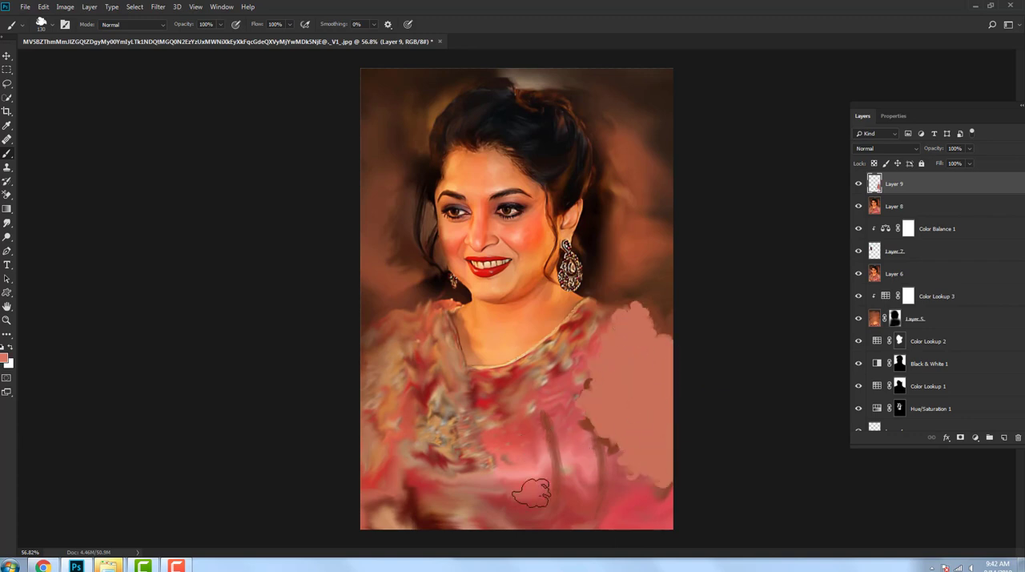
mouse_move(531, 494)
left_mouse_down()
mouse_move(571, 419)
mouse_move(576, 377)
mouse_move(480, 432)
mouse_move(502, 503)
mouse_move(495, 477)
left_mouse_up()
left_click(435, 404, "alt")
mouse_move(427, 401)
left_mouse_down()
mouse_move(397, 461)
mouse_move(420, 473)
mouse_move(432, 366)
mouse_move(388, 385)
left_mouse_up()
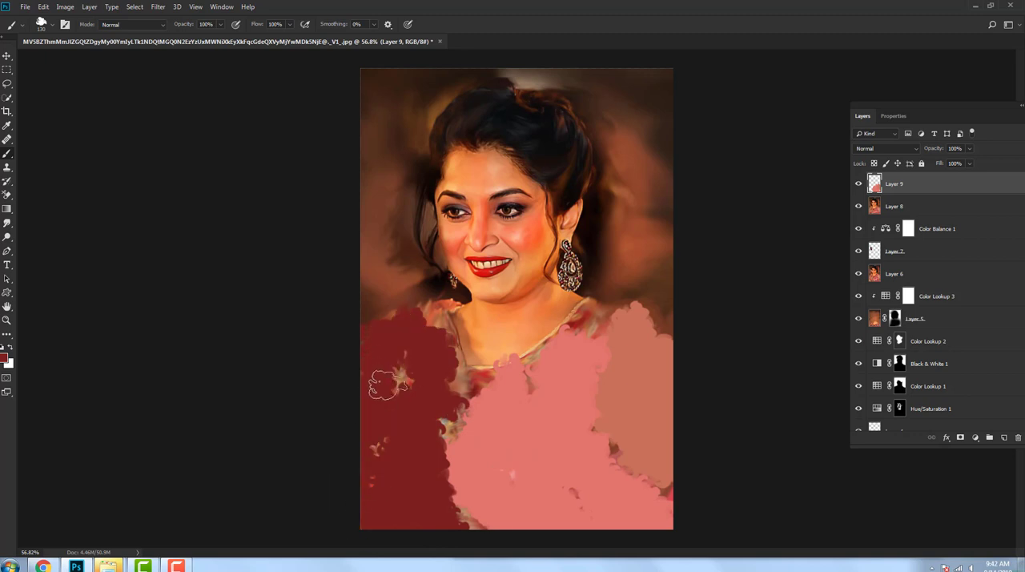
Step: Paint peach across the neckline and dark brown over the draped shoulder, and smudge the edges of the colour blocks
left_click(499, 341, "alt")
mouse_move(464, 384)
left_mouse_down()
mouse_move(437, 339)
mouse_move(499, 395)
mouse_move(584, 328)
mouse_move(629, 329)
mouse_move(670, 375)
left_mouse_up()
left_click(415, 287, "alt")
mouse_move(432, 326)
left_mouse_down()
mouse_move(403, 318)
mouse_move(425, 358)
mouse_move(458, 332)
left_mouse_up()
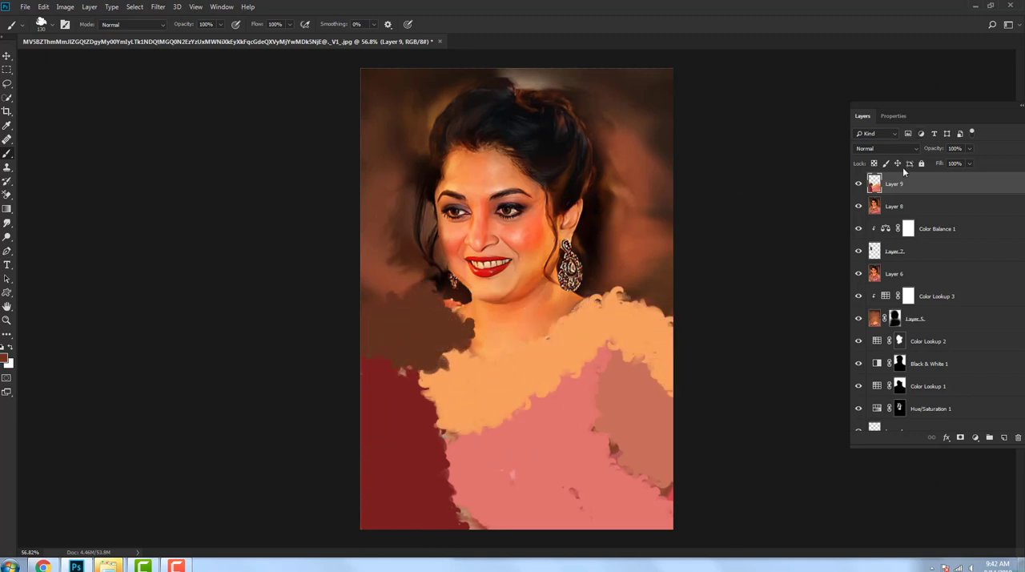
left_click(7, 225)
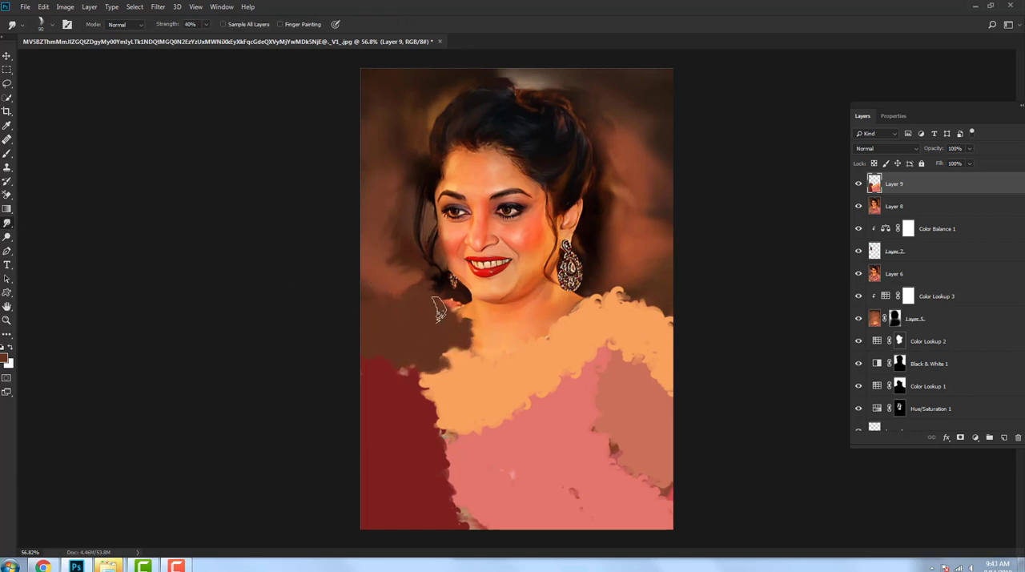
left_click_drag(456, 404, 416, 376)
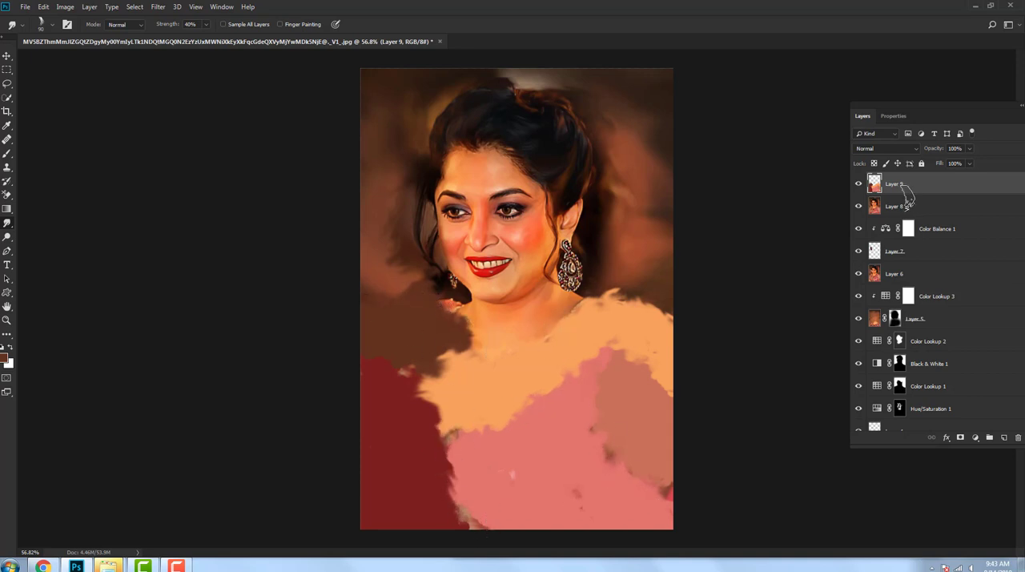
Step: Set the colour-block layer to Multiply at 45% opacity
left_click_drag(941, 164, 947, 163)
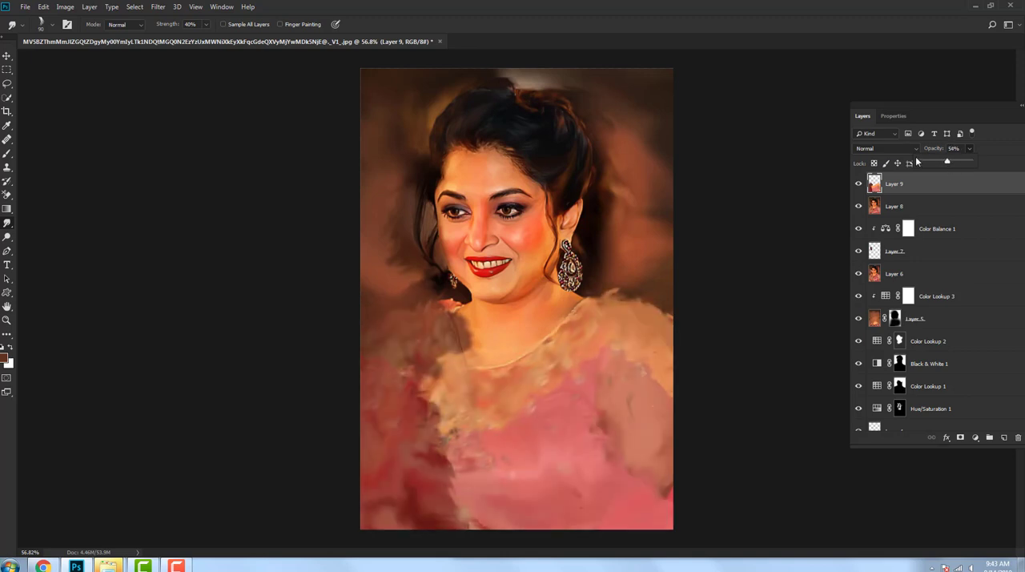
left_click(885, 148)
left_click(877, 199)
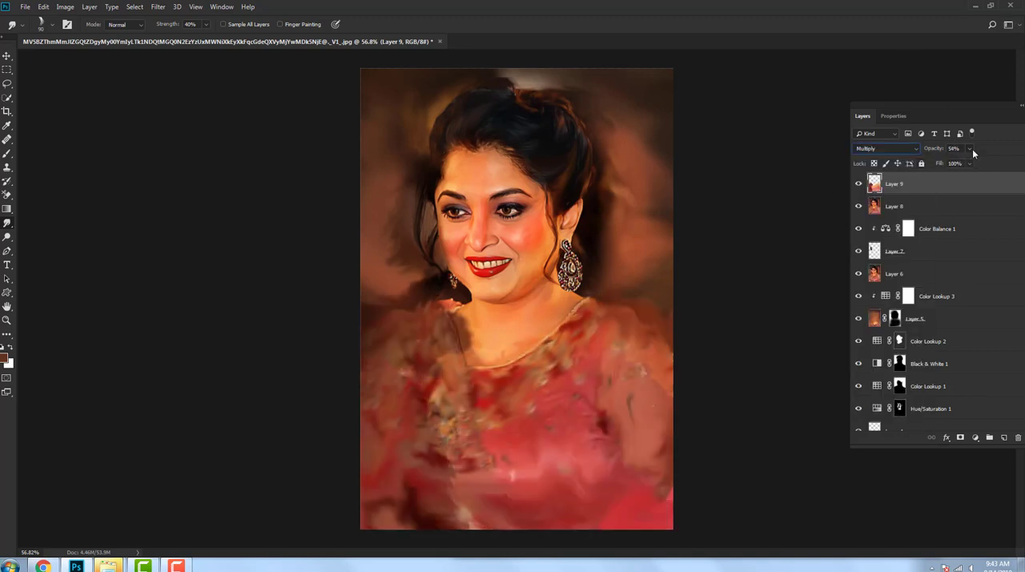
mouse_move(970, 149)
left_mouse_down()
mouse_move(971, 168)
mouse_move(915, 177)
mouse_move(946, 177)
mouse_move(942, 186)
left_mouse_up()
Step: Adjust Layer 8's opacity to bring back the dress embroidery, and reselect Layer 9
left_click(943, 199)
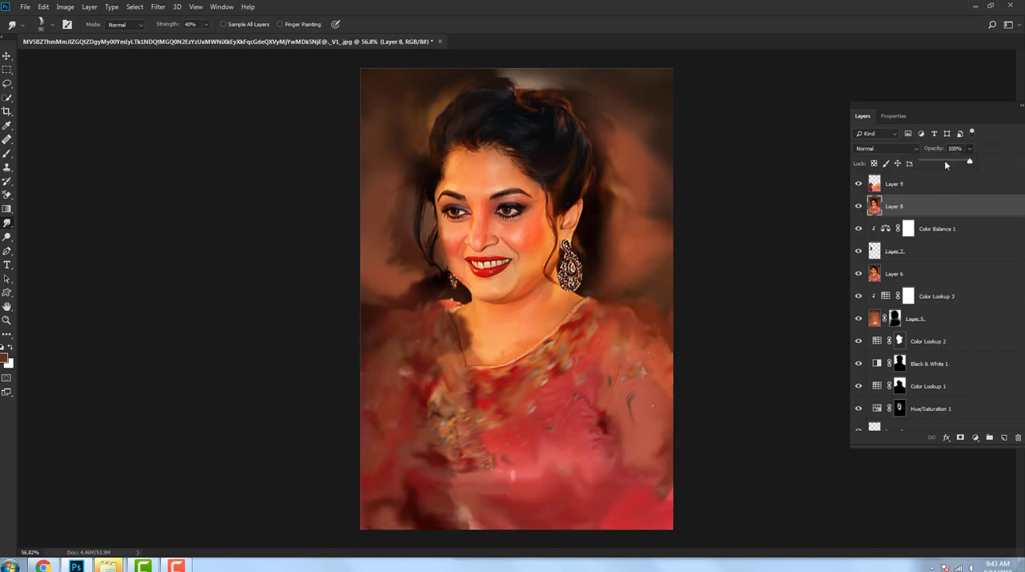
mouse_move(941, 163)
left_mouse_down()
mouse_move(903, 165)
mouse_move(981, 164)
mouse_move(961, 165)
left_mouse_up()
left_click(905, 182)
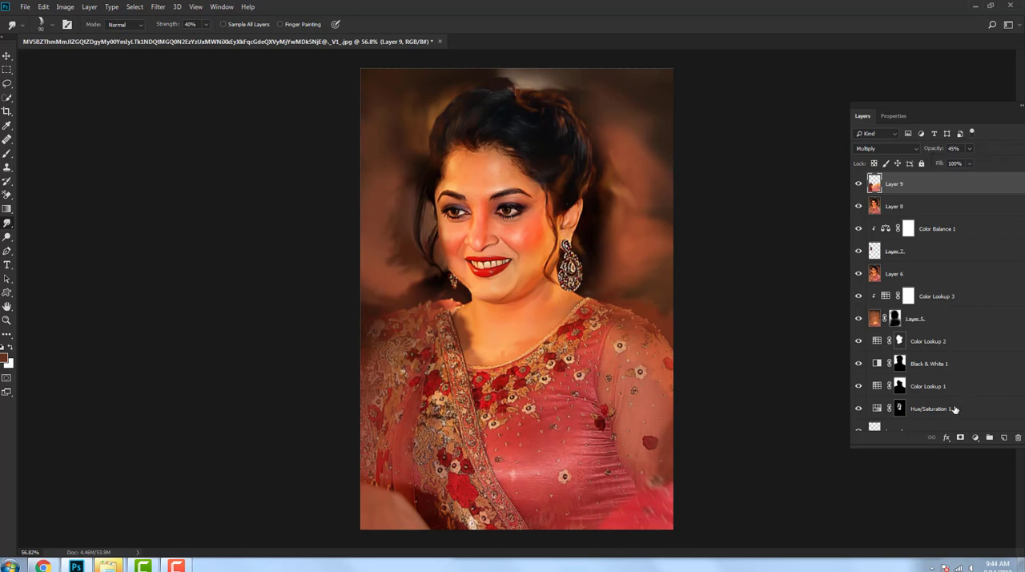
Step: Add a layer mask to Layer 9 and paint black over the neck to remove the colour tint there
left_click(960, 438)
left_click(7, 155)
mouse_move(470, 335)
left_mouse_down()
mouse_move(482, 349)
mouse_move(513, 335)
mouse_move(458, 328)
mouse_move(448, 315)
left_mouse_up()
scroll(563, 291, "down", 5)
scroll(563, 291, "up", 4)
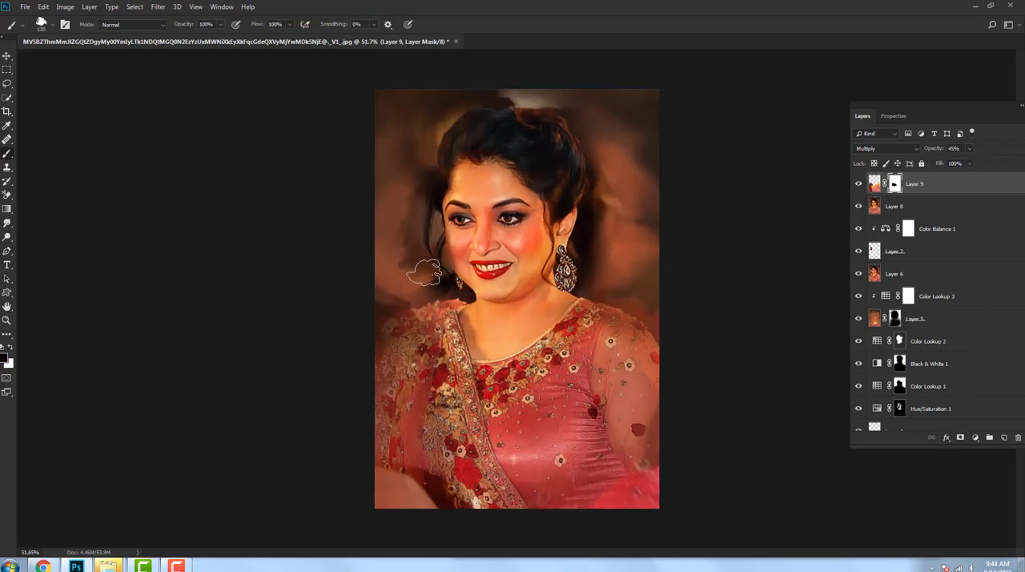
scroll(508, 322, "down", 5)
scroll(510, 319, "up", 3)
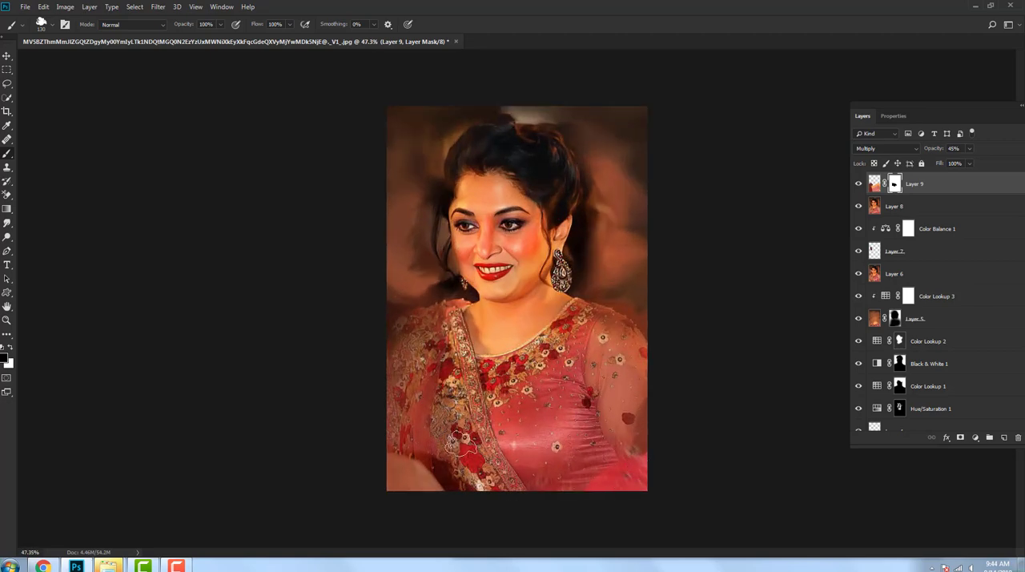
Step: Add a new layer and draw brown Foreground to Transparent linear gradients from the image's lower edge up to the shoulders
left_click(1004, 438)
left_click(8, 209)
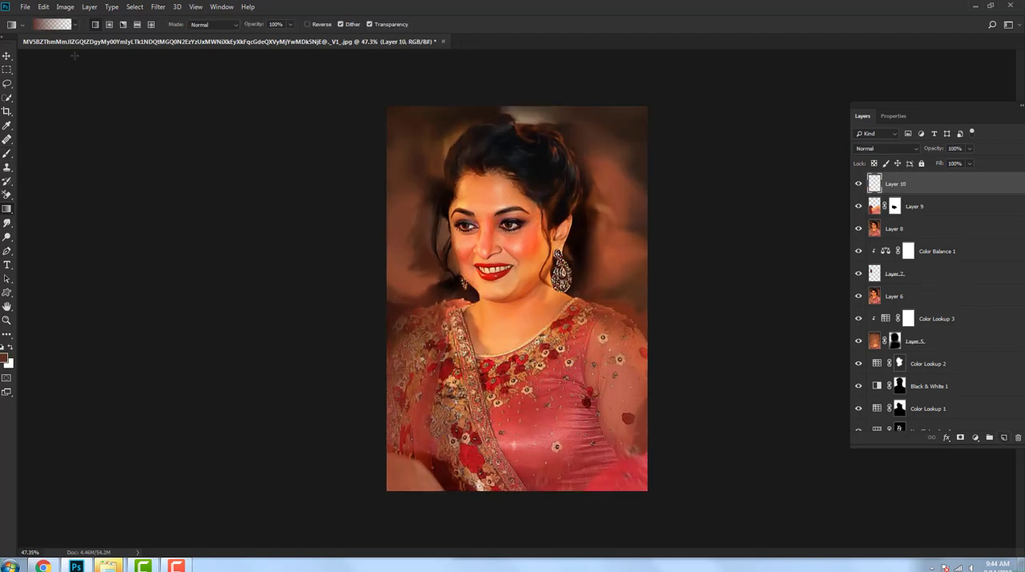
left_click(48, 24)
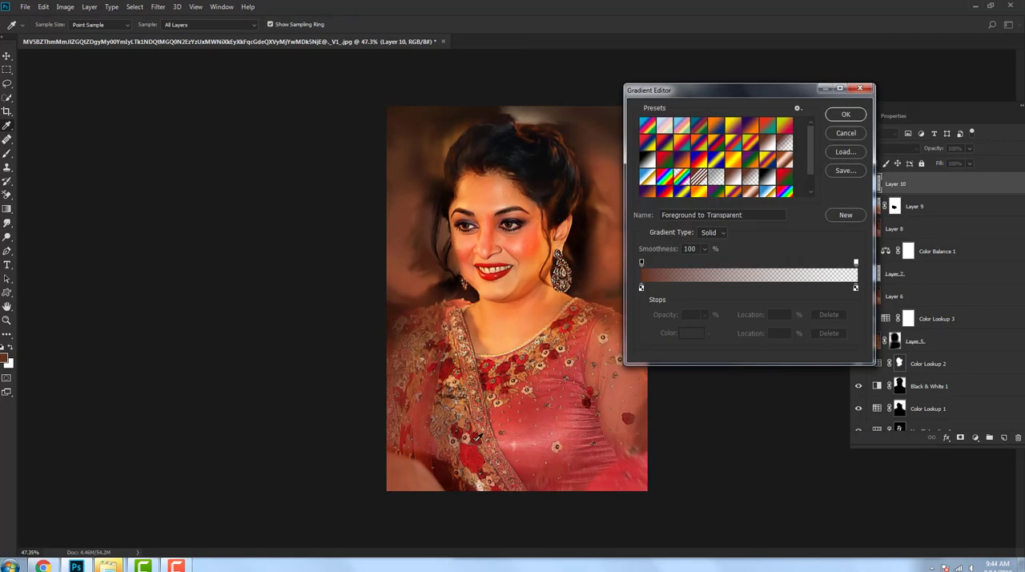
left_click(845, 114)
left_click_drag(541, 520, 537, 307)
left_click_drag(515, 513, 506, 301)
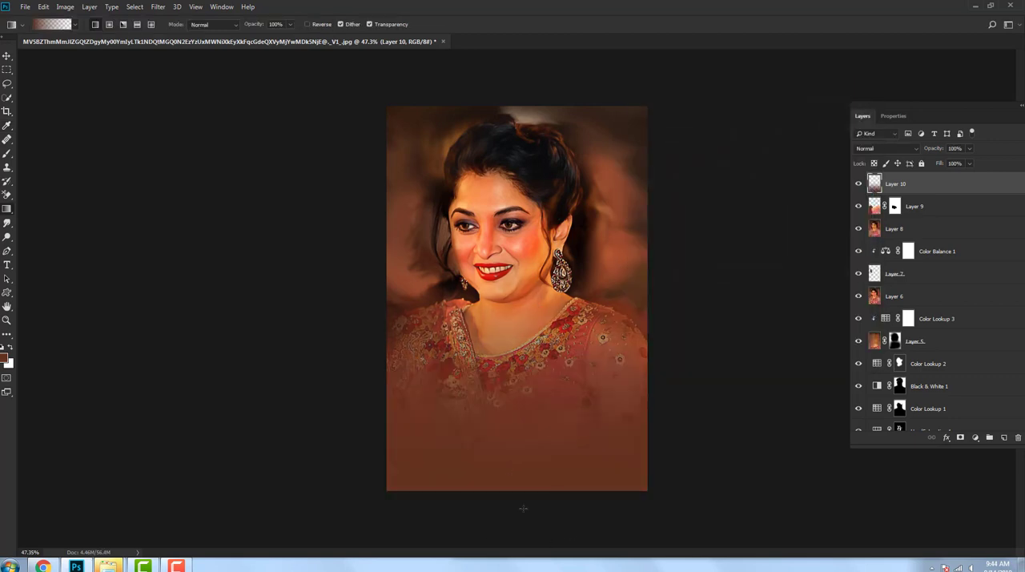
Step: Set the gradient layer to Color blend mode at 59% opacity
left_click_drag(970, 152, 946, 164)
left_click(885, 148)
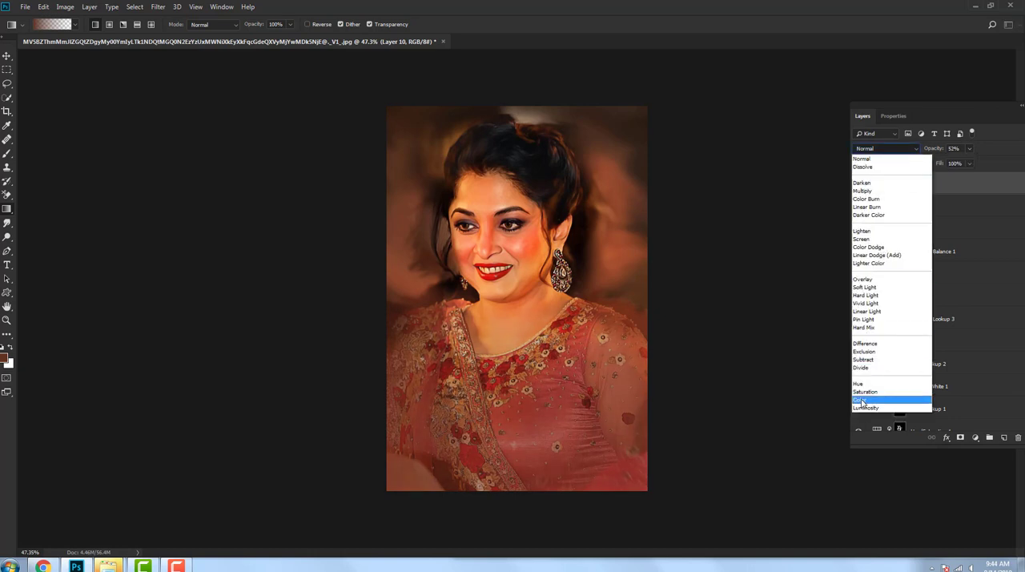
left_click(869, 403)
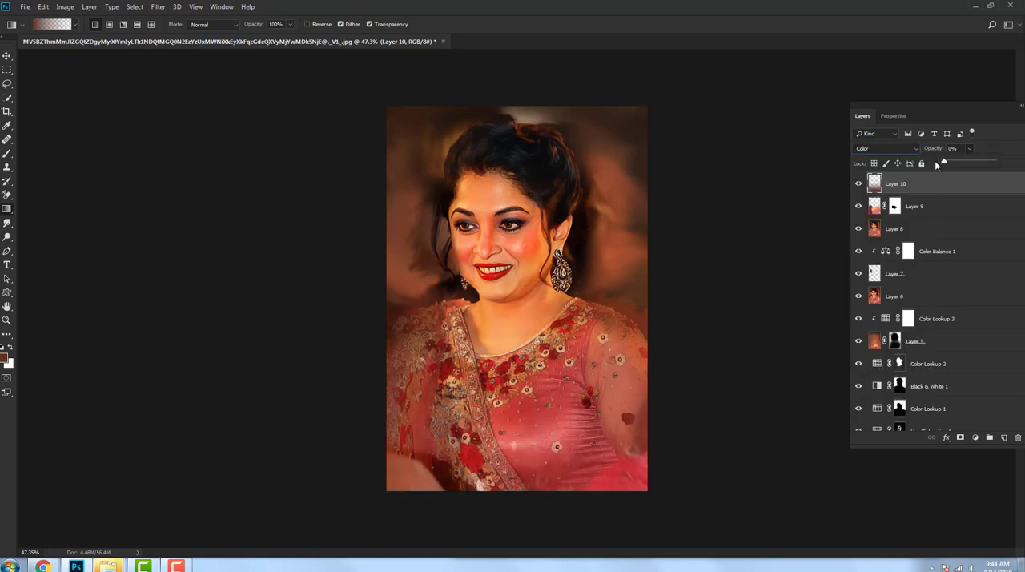
Step: Add a darkening Curves adjustment with input 157 mapped to output 76, and invert its mask to black
left_click(975, 438)
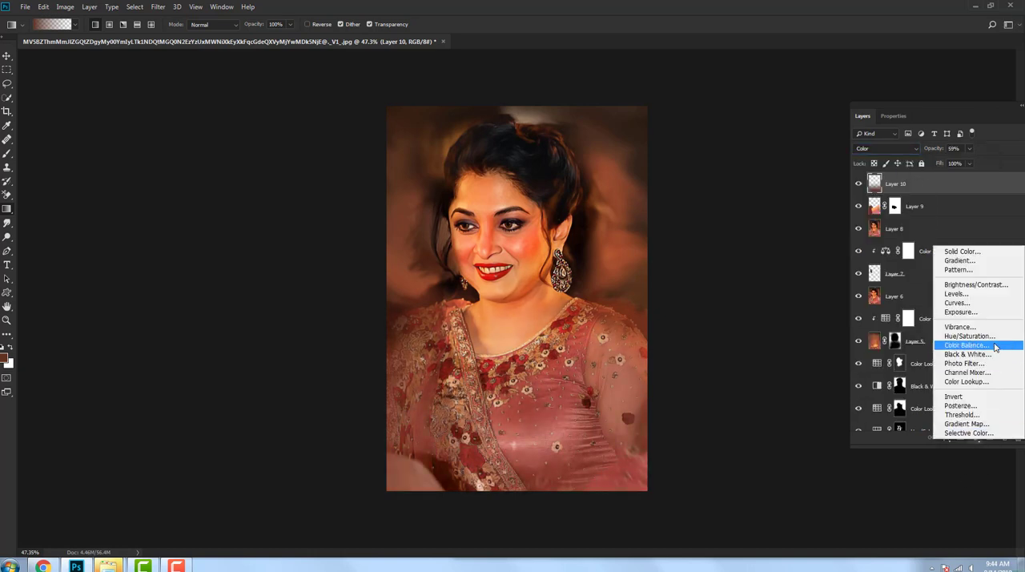
left_click(954, 296)
left_click_drag(963, 229, 964, 273)
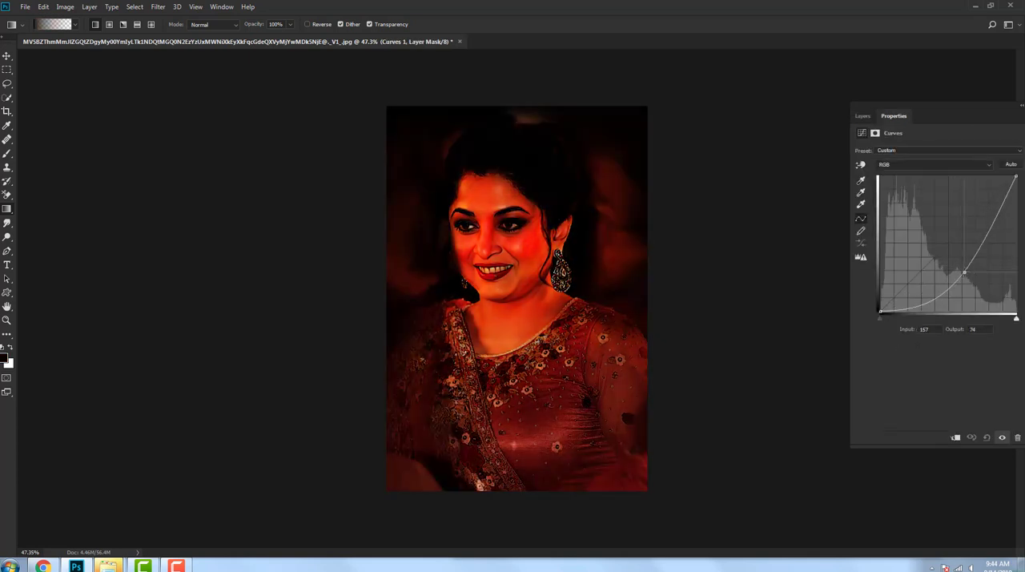
left_click(863, 116)
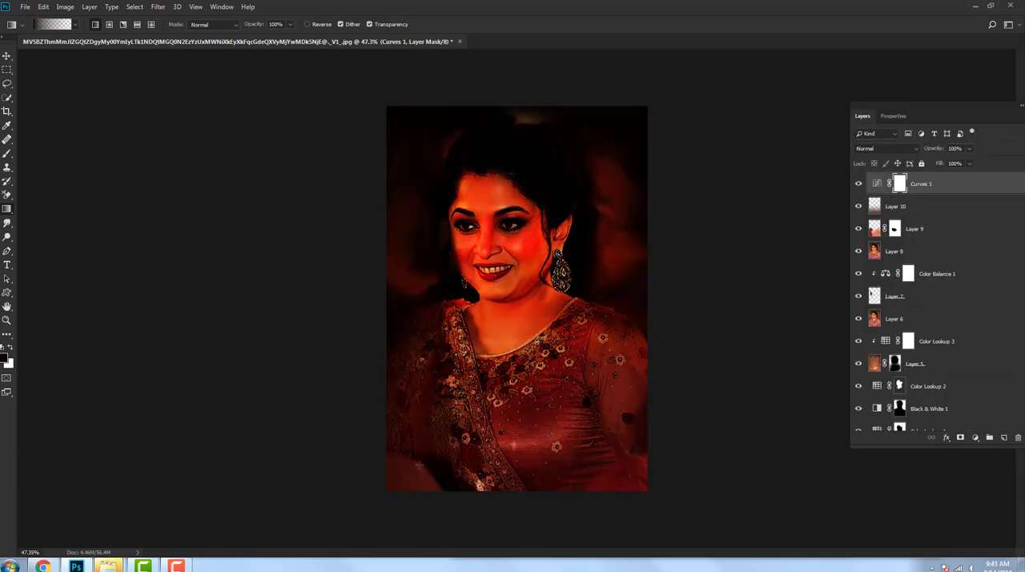
key("ctrl+i")
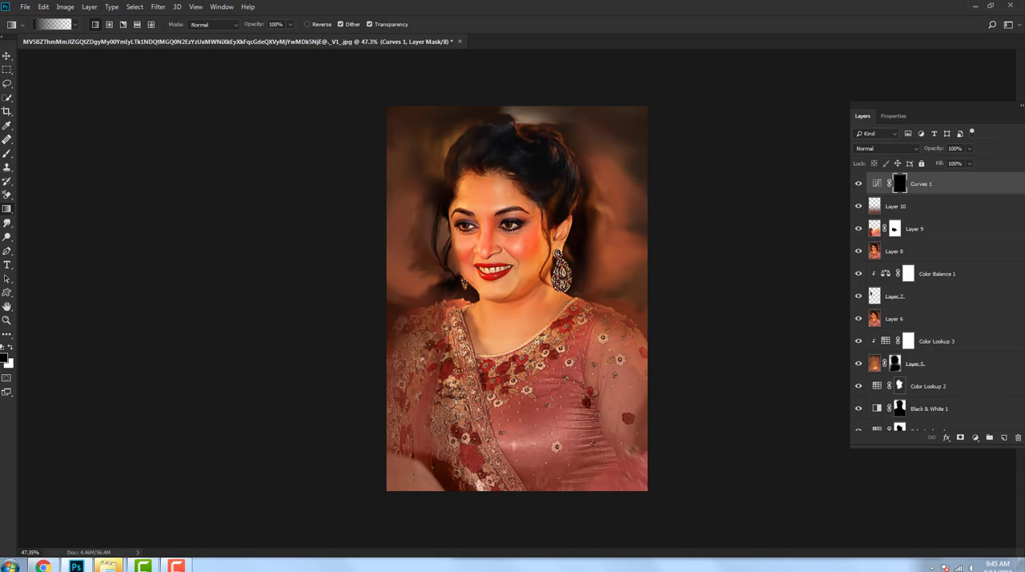
Step: Enlarge the brush to 800 px and paint white on the Curves mask over the lower dress, drape and sleeve
key("b")
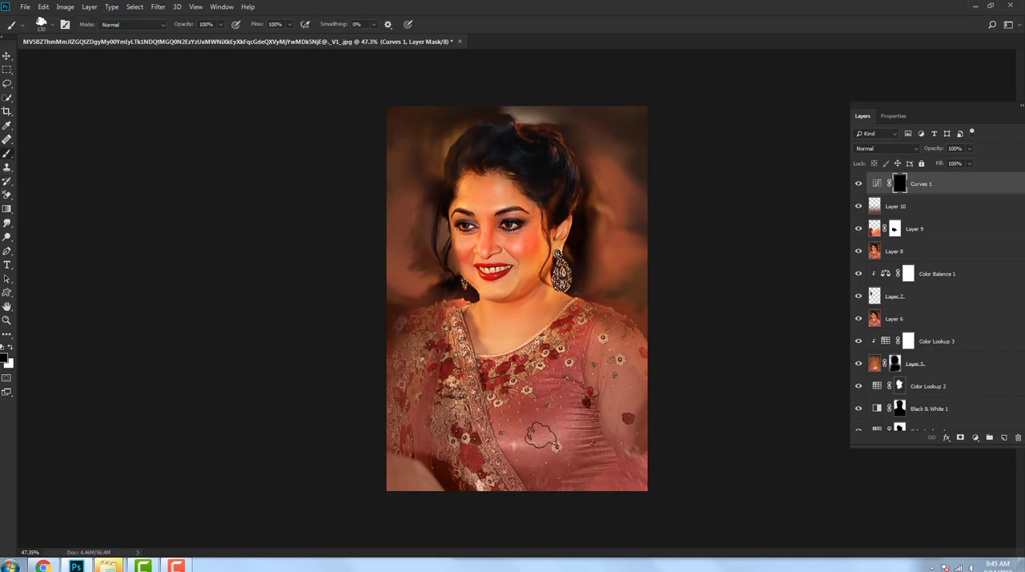
key("bracketright")
key("bracketright")
key("bracketright")
key("bracketright")
key("bracketright")
key("bracketright")
key("bracketright")
key("bracketright")
key("bracketright")
left_click(9, 347)
mouse_move(382, 428)
left_mouse_down()
mouse_move(634, 461)
mouse_move(457, 526)
mouse_move(412, 458)
left_mouse_up()
key("ctrl+z")
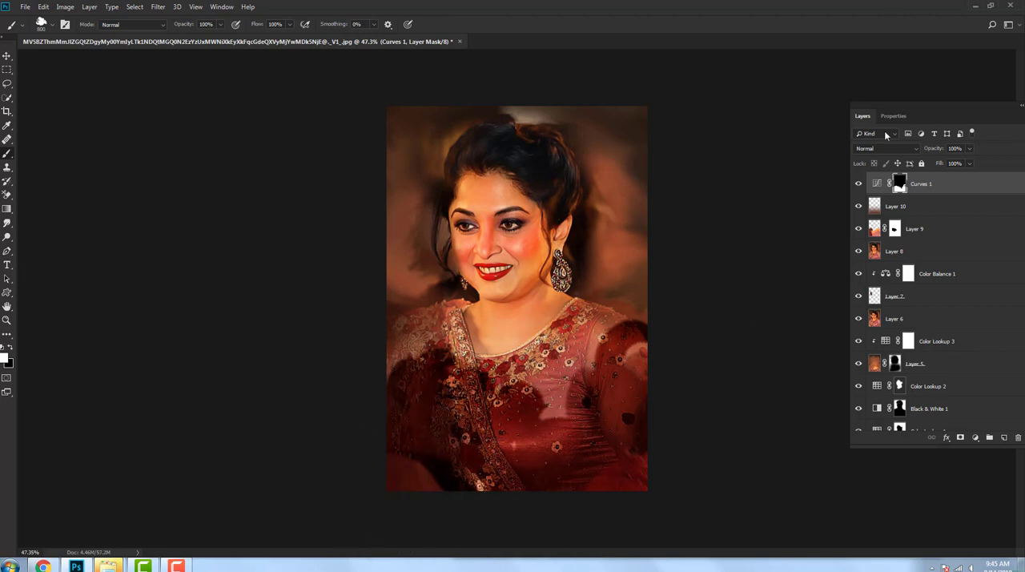
Step: Set the Curves 1 layer's blend mode to Soft Light and check its curve settings
left_click(881, 148)
left_click(864, 287)
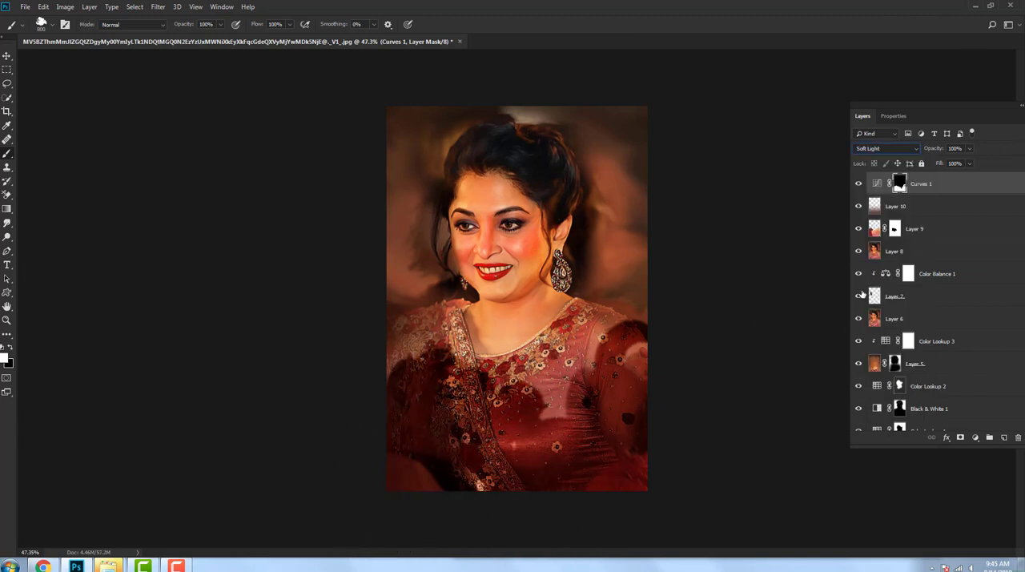
left_click(891, 117)
left_click(862, 117)
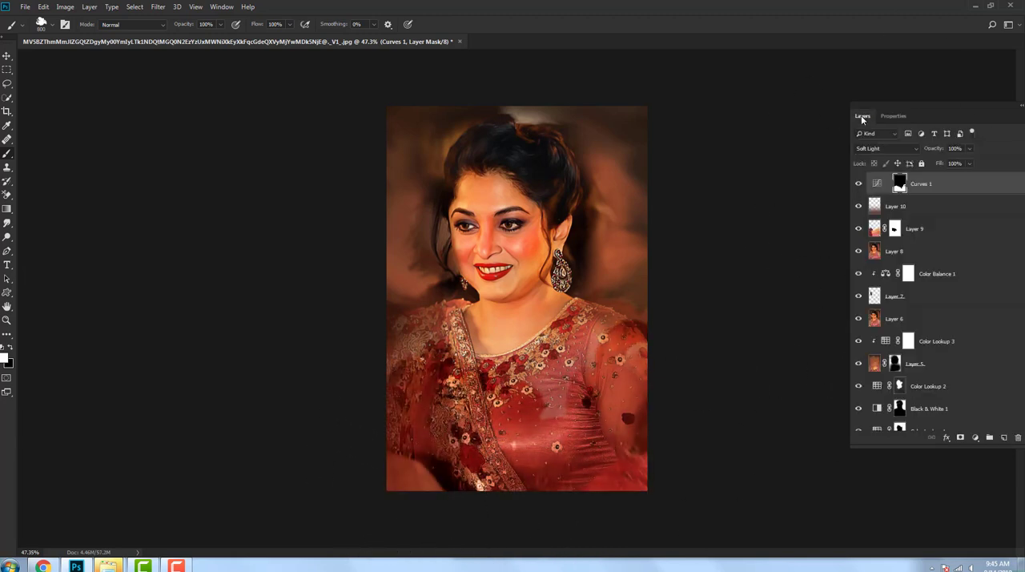
Step: Soften the painted transition on the Curves mask with a strong Gaussian Blur
left_click(158, 7)
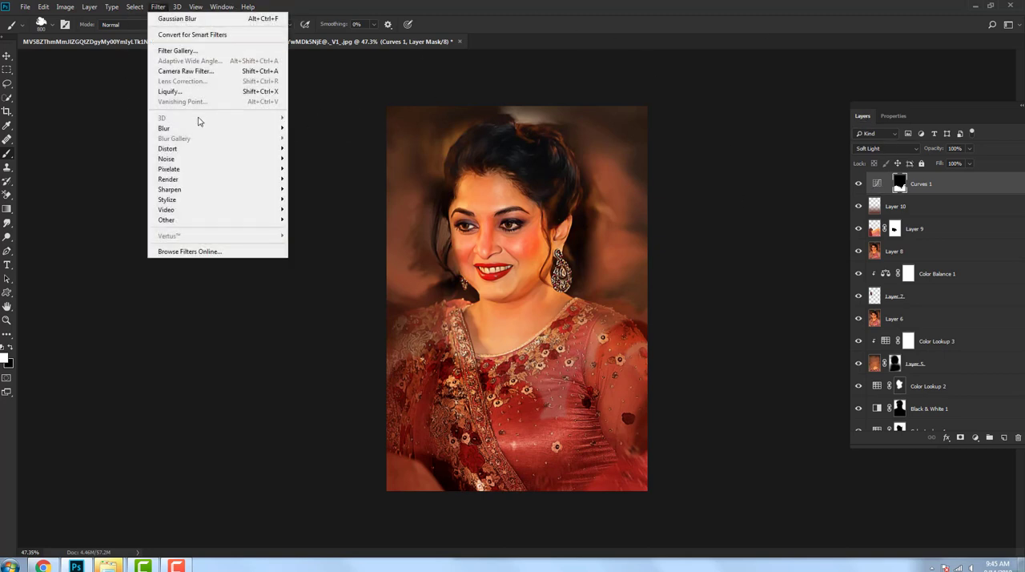
mouse_move(200, 126)
left_click(316, 166)
left_click_drag(836, 328, 874, 330)
left_click(934, 182)
scroll(656, 362, "down", 2)
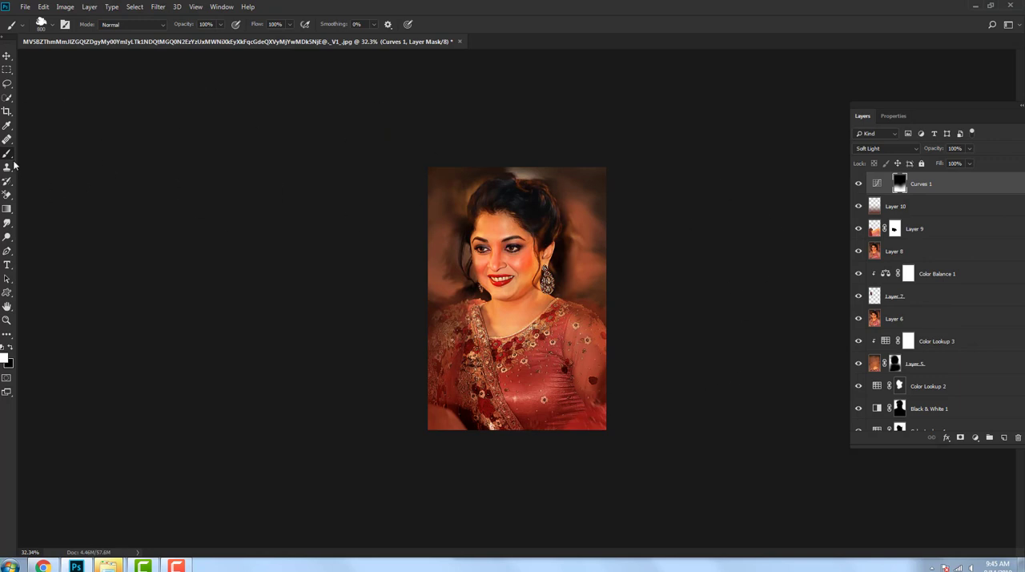
Step: Crop a narrow strip off the lower edge of the portrait
left_click(8, 111)
left_click_drag(478, 430, 483, 416)
key("Return")
scroll(571, 406, "up", 6)
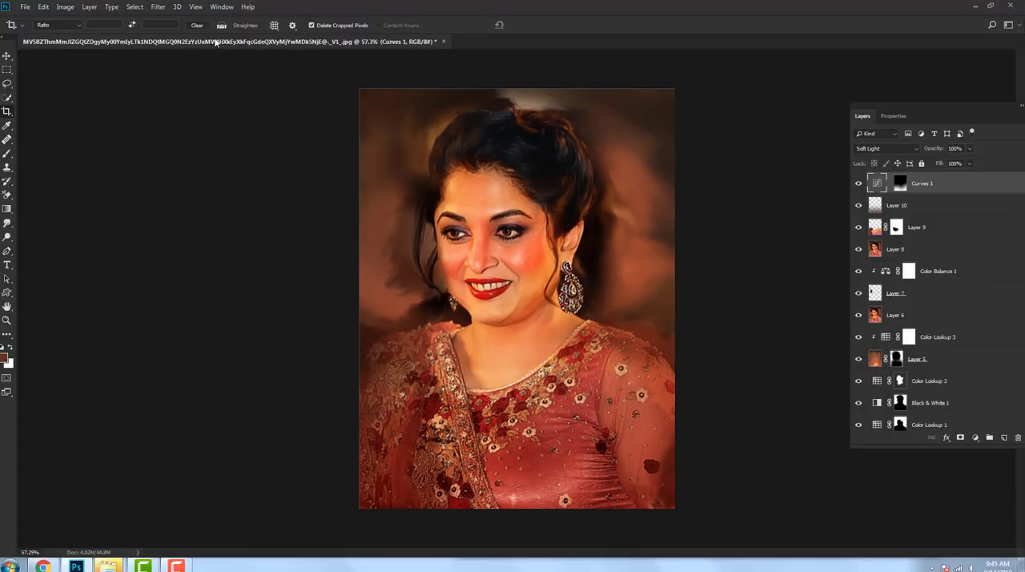
Step: Float the portrait document in its own window and create a new 1920 x 1080 px, 72 ppi document with white background beside it
left_click_drag(161, 41, 160, 100)
scroll(229, 144, "down", 2)
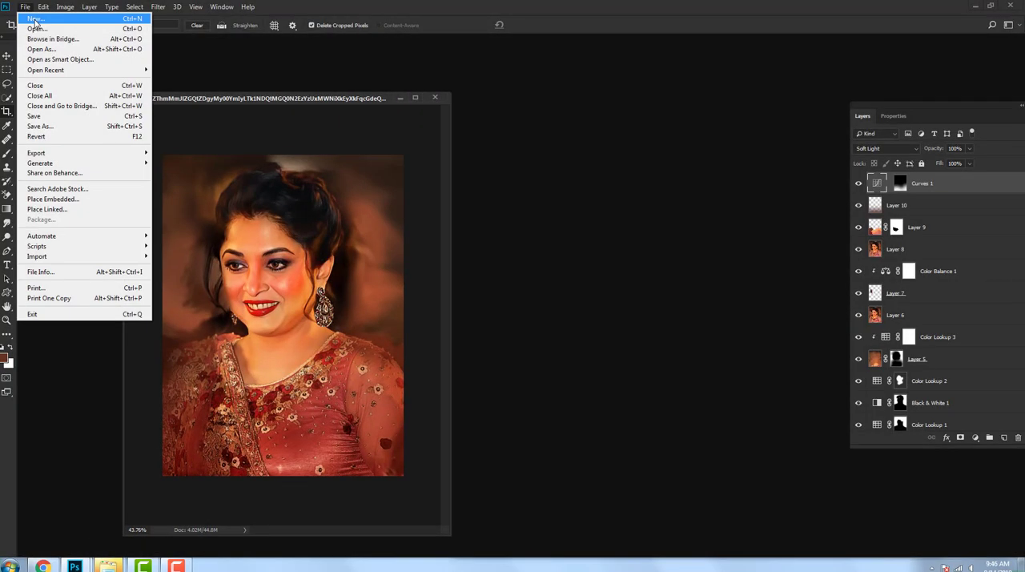
key("ctrl+n")
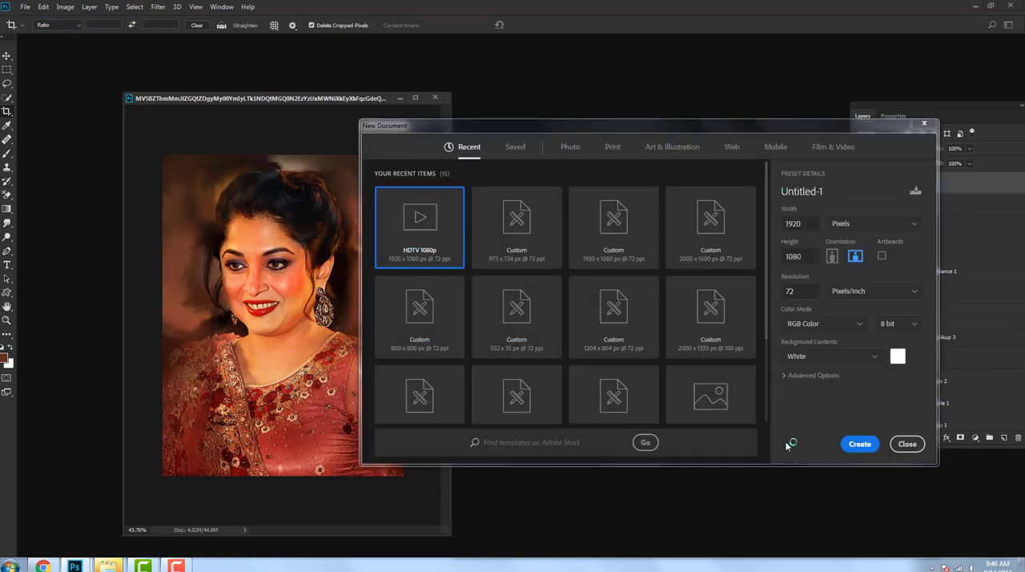
key("Return")
left_click_drag(588, 113, 629, 166)
Step: Stamp the portrait's visible layers into one merged layer and move it into the new document, shown full screen
left_click(6, 56)
left_click(249, 99)
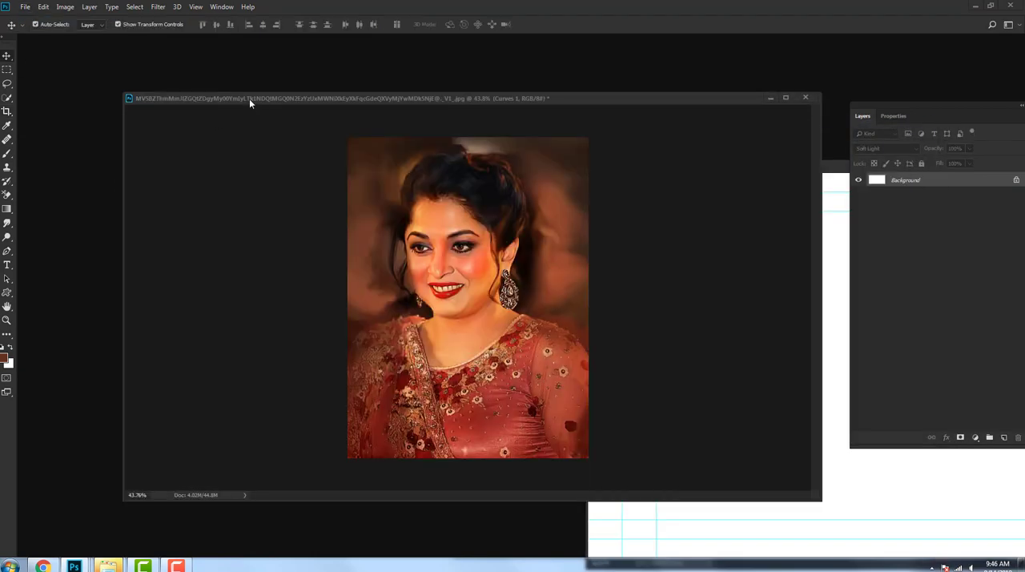
key("ctrl+alt+shift+e")
left_click_drag(466, 283, 876, 488)
left_click_drag(777, 166, 347, 128)
key("f")
scroll(430, 257, "down", 4)
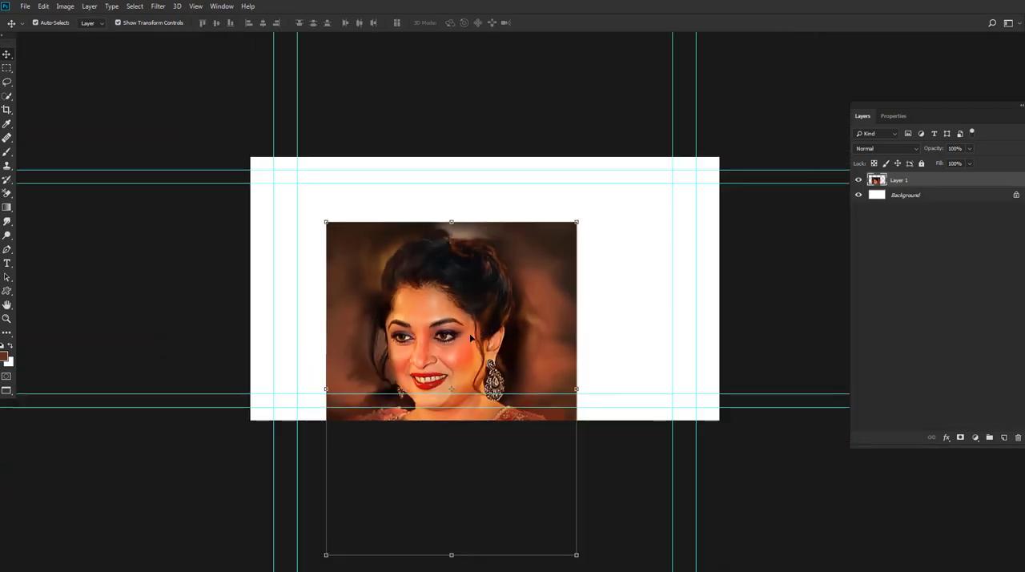
Step: Scale the portrait down to the canvas height and place it in the middle of the canvas
left_click_drag(474, 337, 518, 263)
left_click_drag(616, 145, 591, 180)
left_click_drag(520, 313, 515, 290)
key("Return")
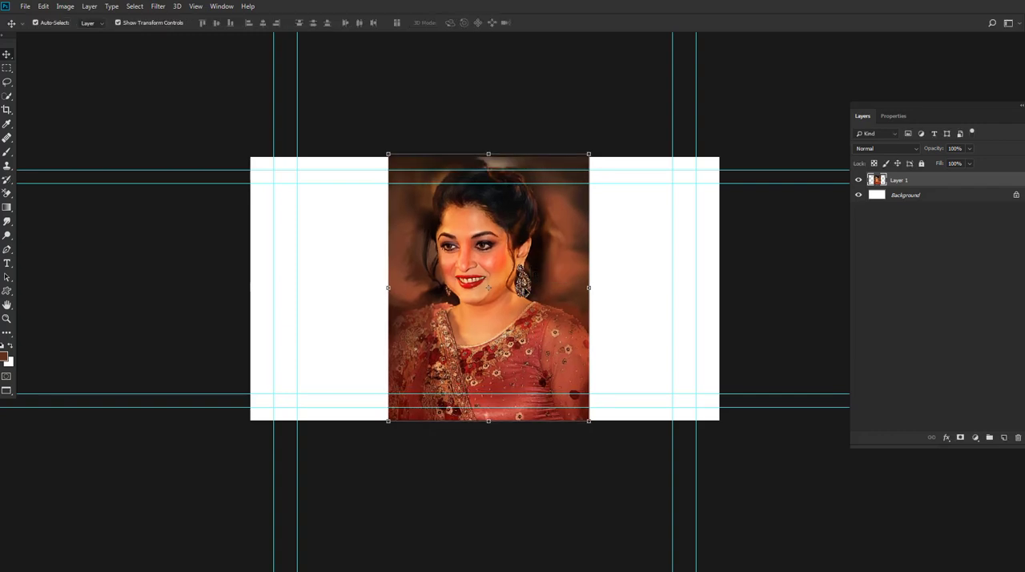
scroll(498, 352, "up", 3)
scroll(497, 354, "down", 2)
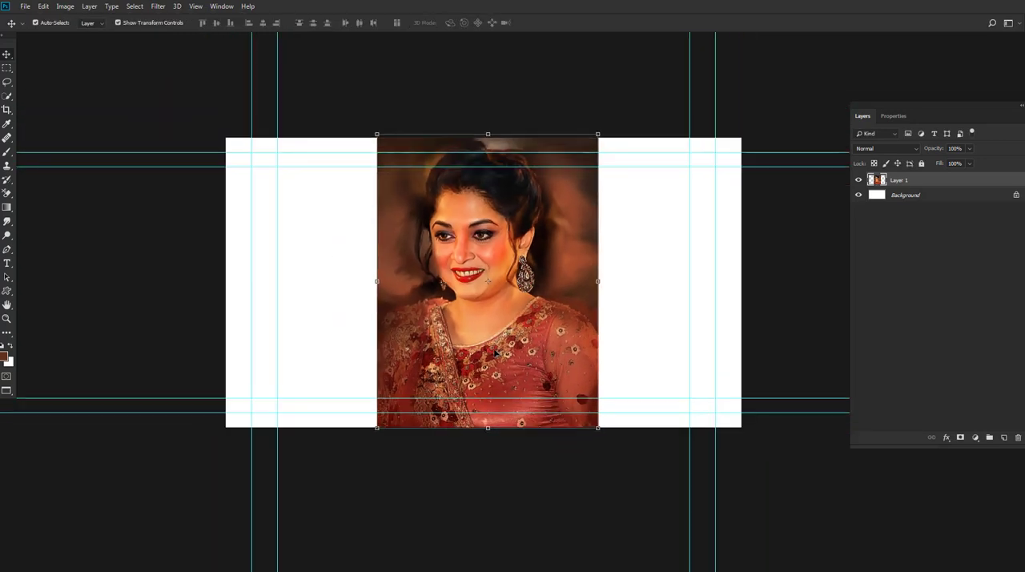
scroll(619, 240, "up", 1)
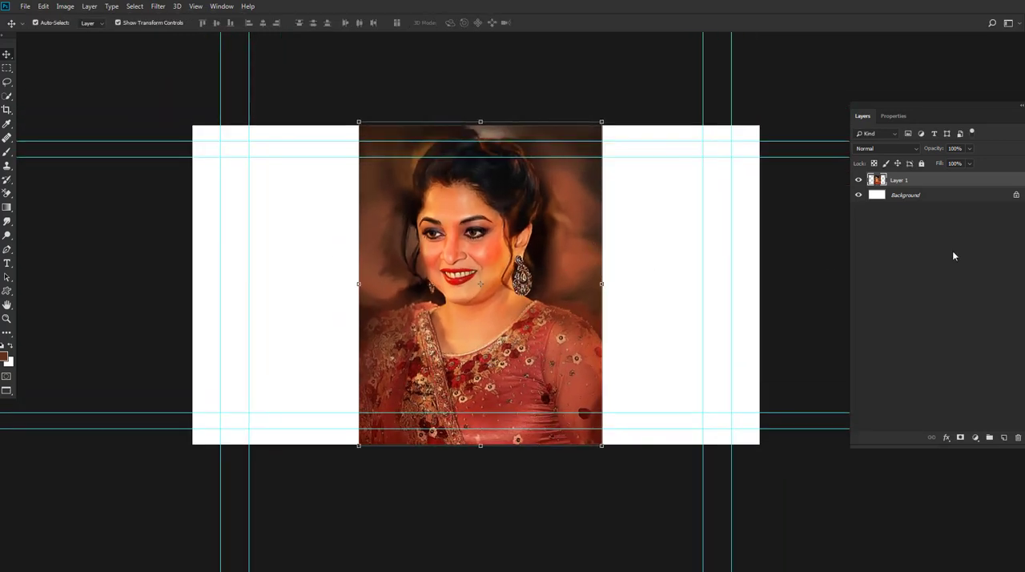
Step: Fill the Background layer with black
left_click(882, 201)
left_click(4, 356)
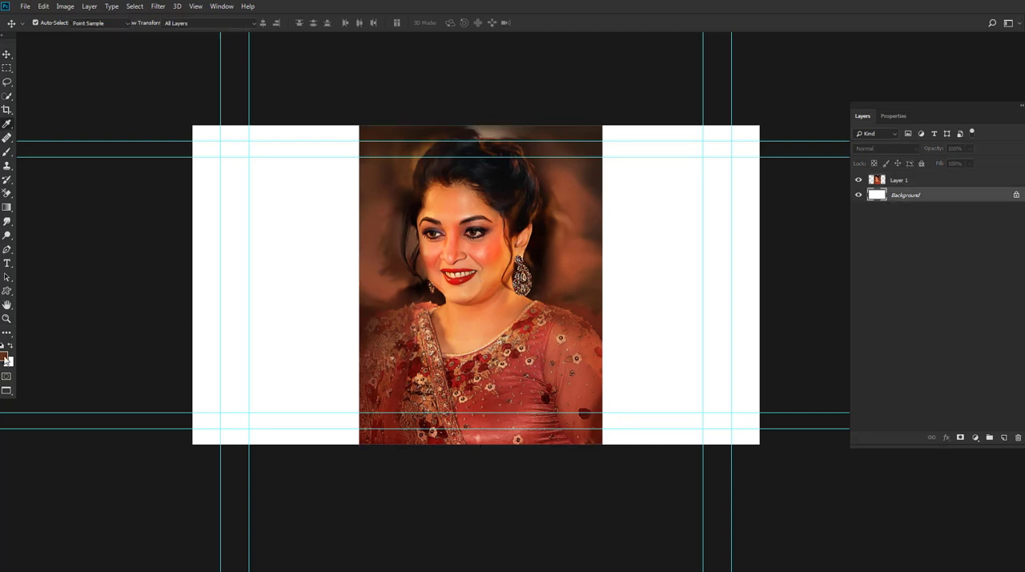
left_click(743, 374)
left_click(972, 236)
key("alt+BackSpace")
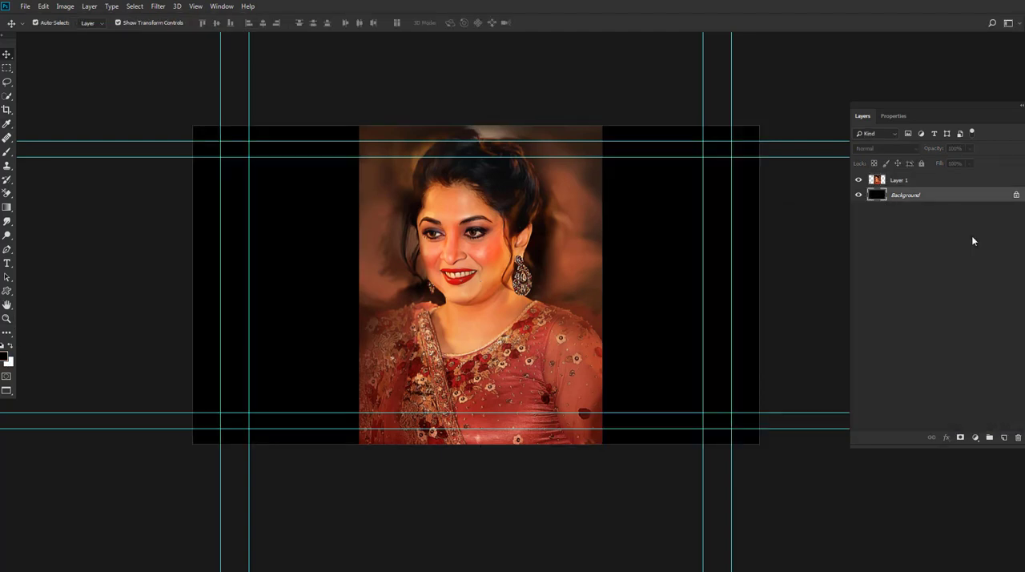
Step: Add a layer between the Background and the portrait and fill it with a very dark reddish brown
left_click(1004, 437)
left_click(4, 356)
left_click(583, 304)
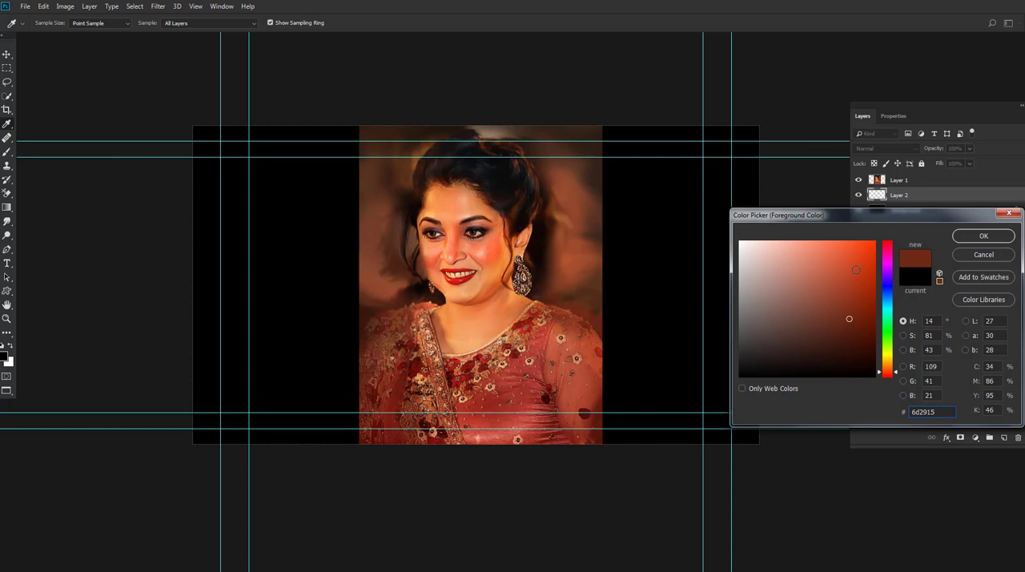
left_click(977, 235)
key("alt+BackSpace")
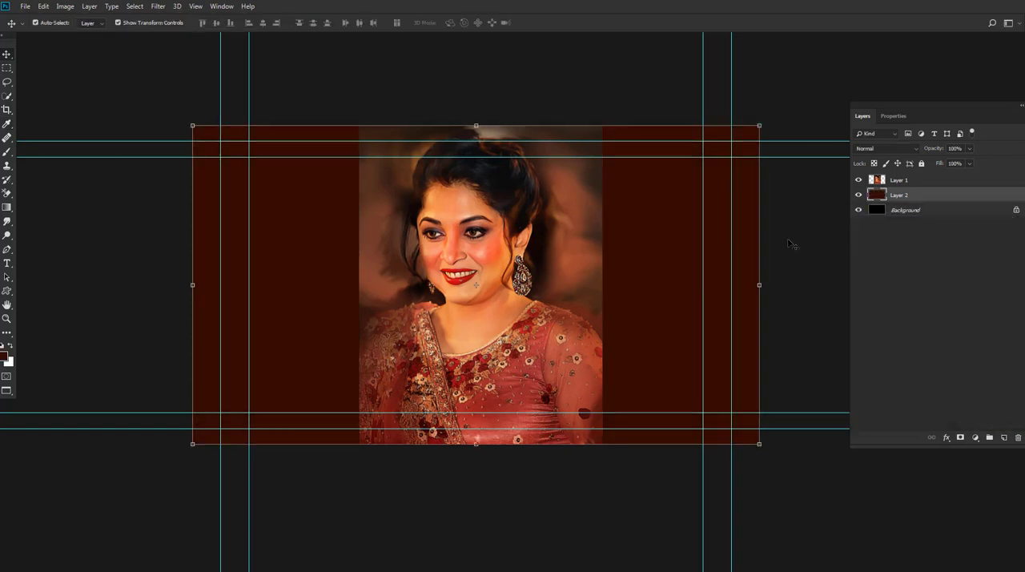
Step: Set the foreground colour to black and add a white layer mask to the reddish-brown Layer 2
left_click(6, 124)
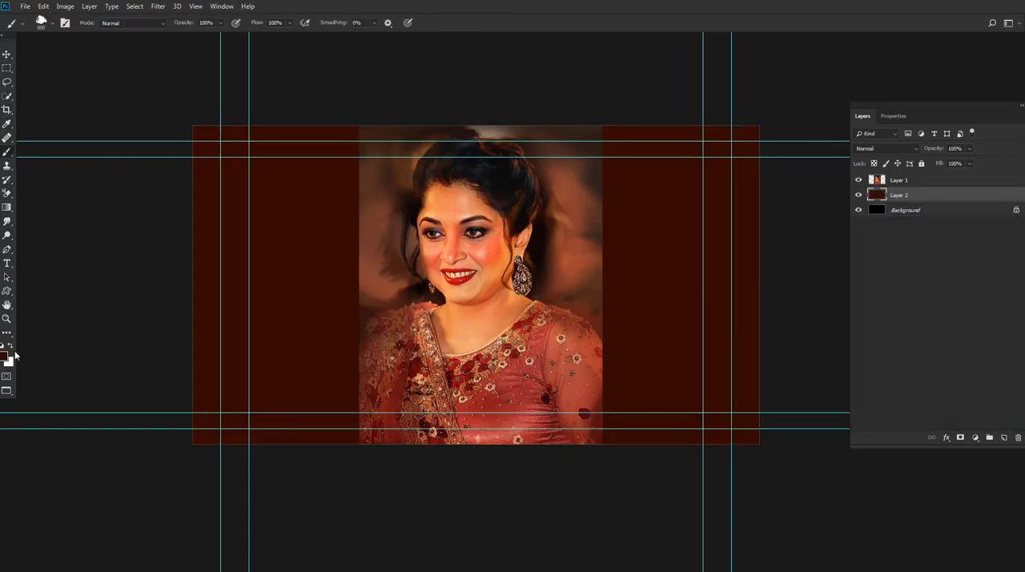
left_click(4, 357)
left_click_drag(803, 314, 833, 384)
left_click(977, 236)
key("b")
left_click(959, 438)
Step: Choose a soft round brush and enlarge it to 1400 px
right_click(447, 289)
scroll(513, 391, "up", 2)
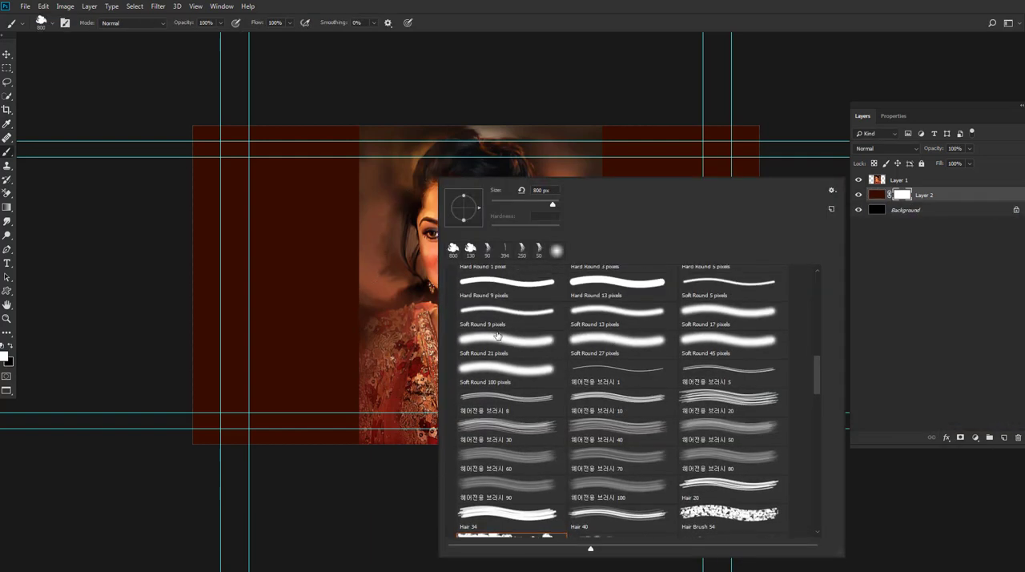
left_click(496, 336)
left_click_drag(502, 205, 518, 206)
left_click(536, 93)
key("bracketright")
key("bracketright")
key("bracketright")
key("bracketright")
key("bracketright")
key("bracketright")
key("bracketright")
key("bracketright")
key("bracketright")
key("bracketright")
key("bracketright")
key("bracketright")
key("bracketright")
key("bracketright")
key("bracketright")
key("bracketright")
key("bracketright")
key("bracketright")
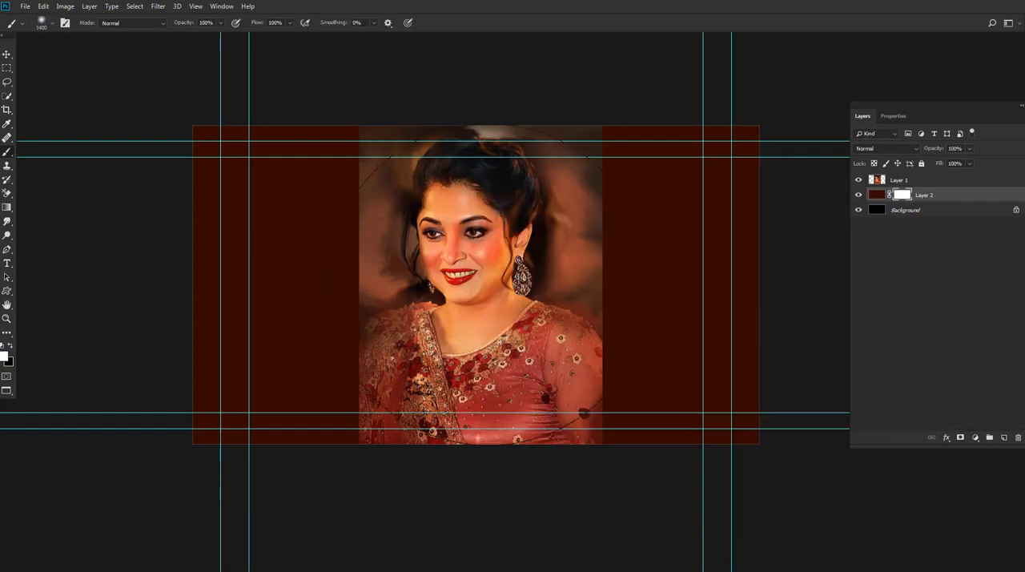
Step: Enlarge the brush to 2100 px and dab black over the centre of Layer 2's mask
key("x")
key("bracketright")
left_click(479, 289)
left_click(482, 286)
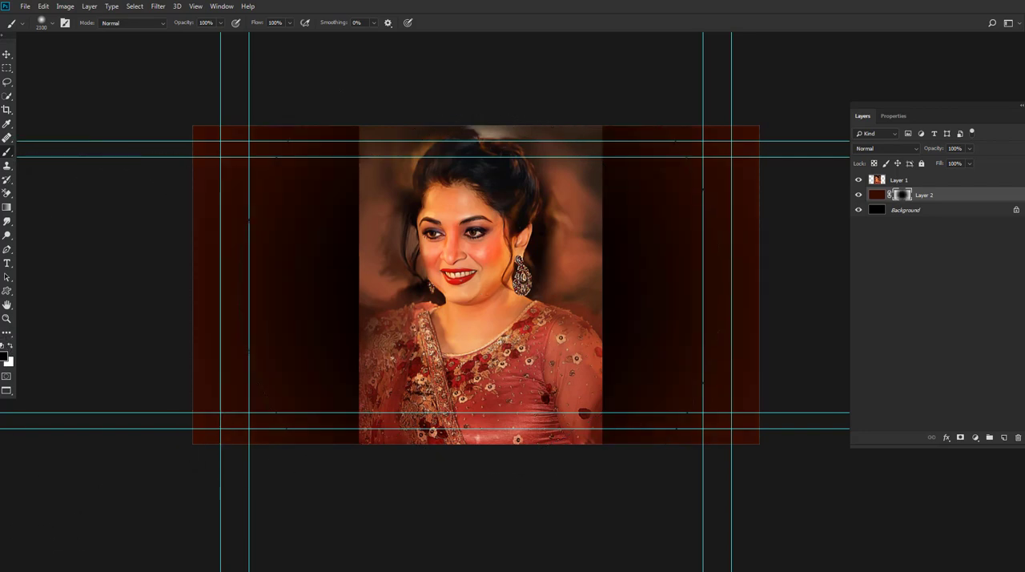
Step: Fill Layer 2's mask with black and dab white at its centre to leave a brown glow with dark edges
key("alt+BackSpace")
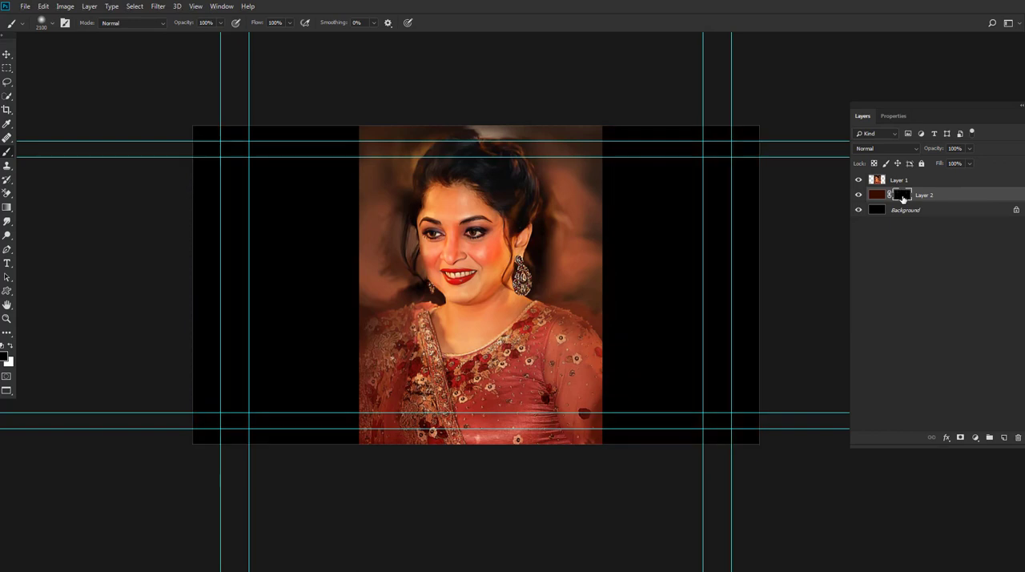
key("ctrl+i")
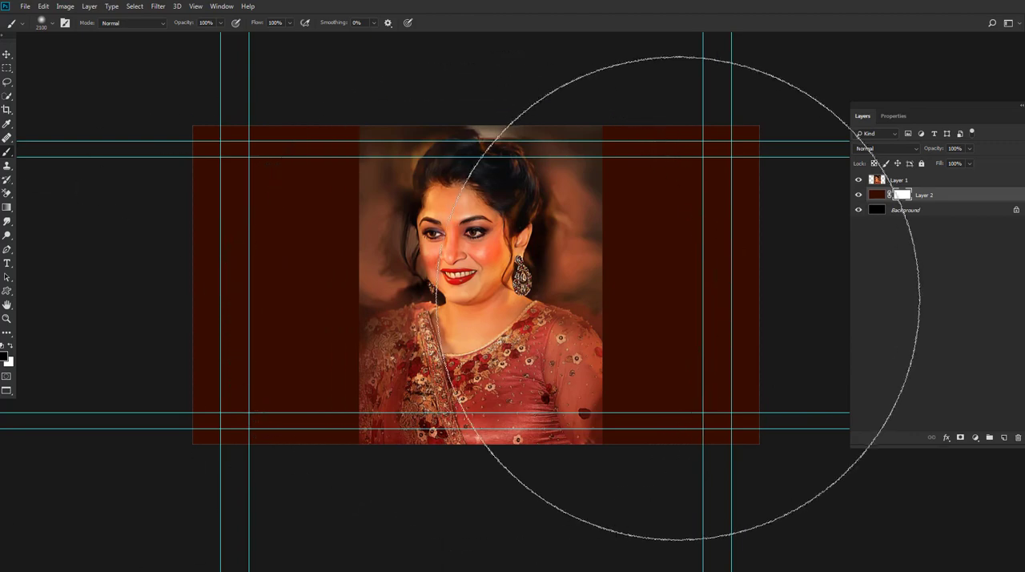
key("ctrl+i")
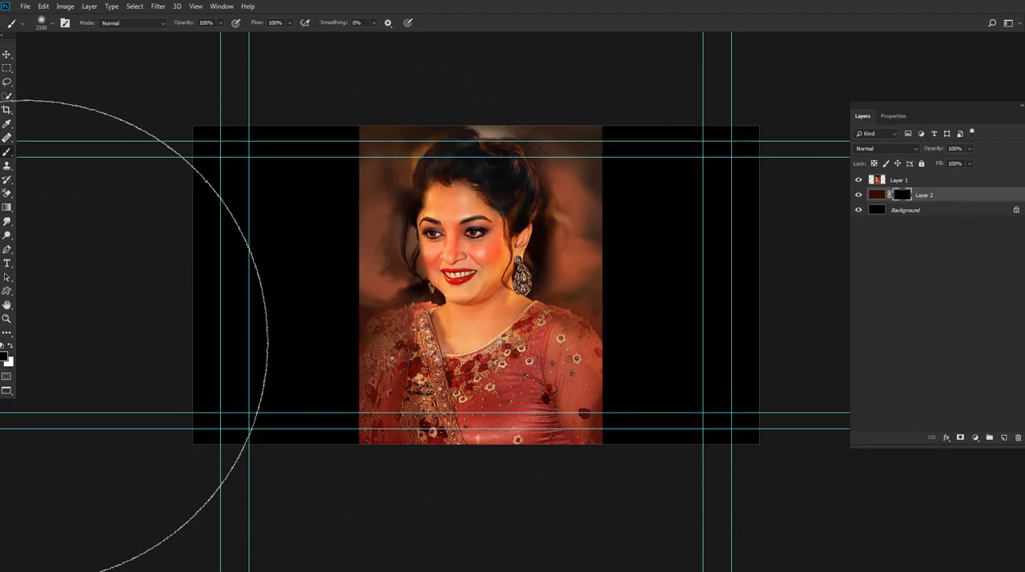
left_click(10, 345)
left_click(490, 284)
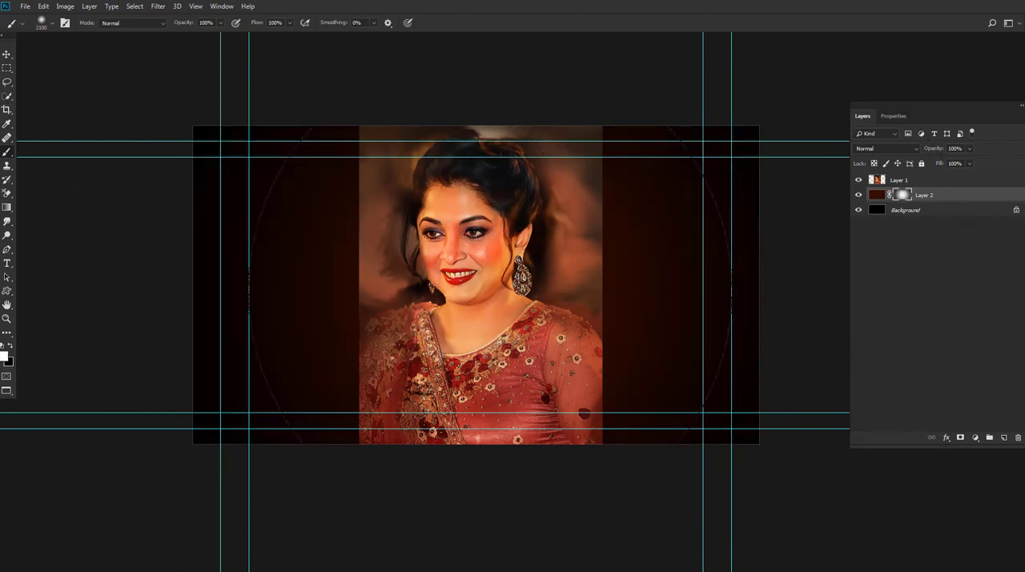
left_click(489, 286)
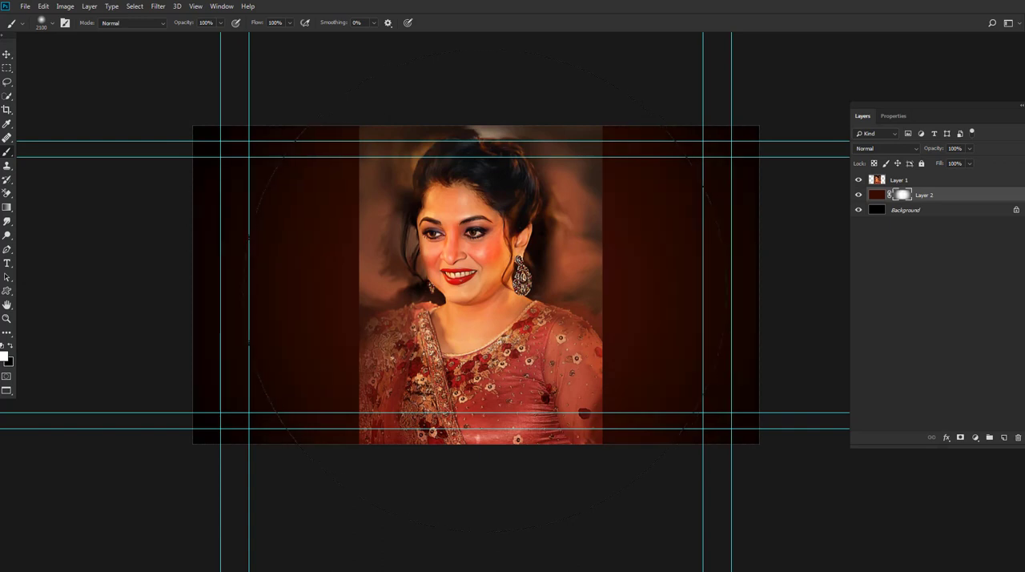
Step: Add a white-filled layer above Layer 2 and give it a black mask
left_click(1004, 439)
key("ctrl+BackSpace")
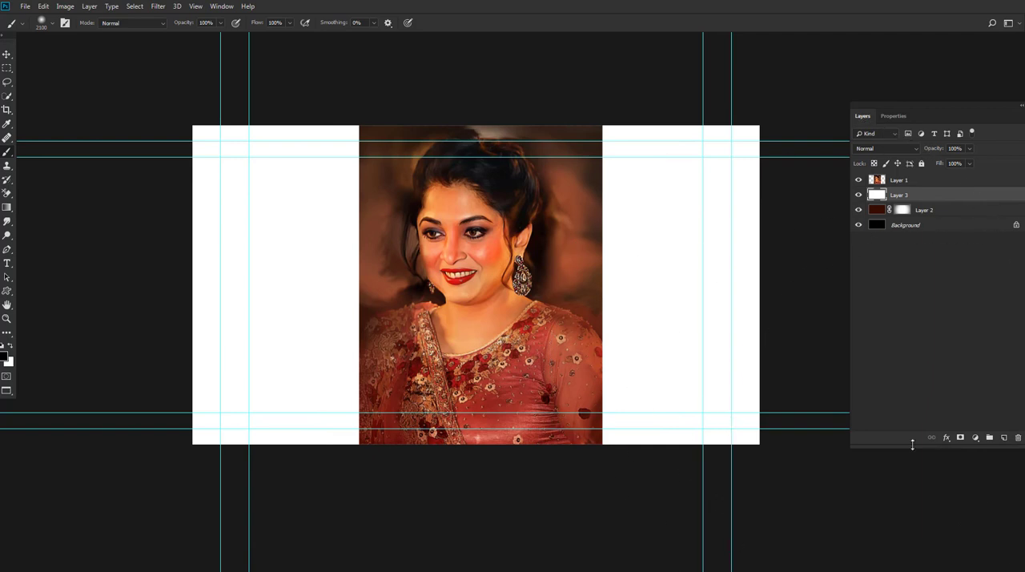
left_click(960, 438)
key("ctrl+i")
Step: Reduce the brush to 1500 px and dab white at the centre of Layer 3's mask
key("bracketleft")
key("bracketleft")
key("bracketleft")
key("bracketleft")
key("bracketleft")
key("bracketleft")
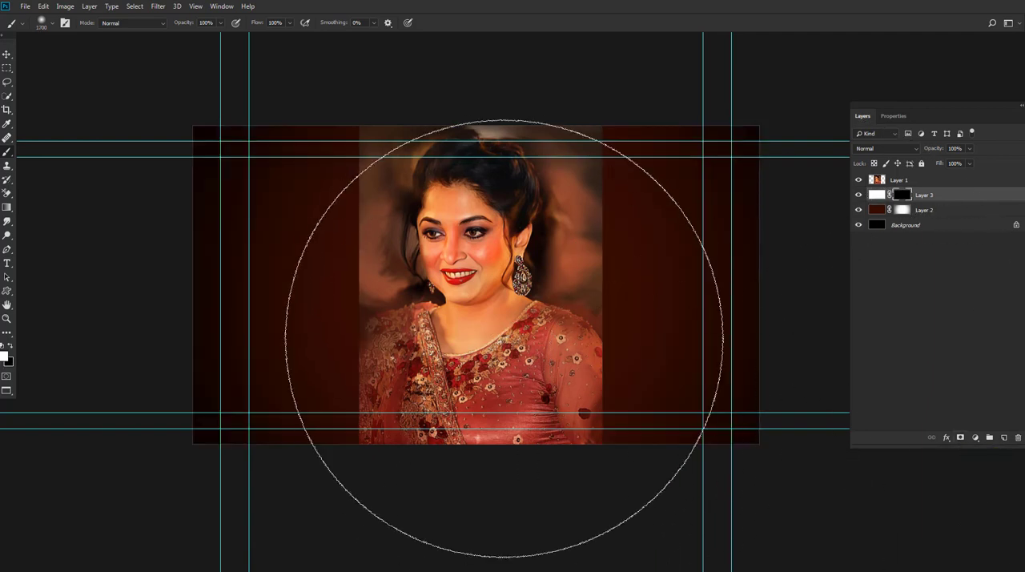
left_click(482, 284)
key("ctrl+z")
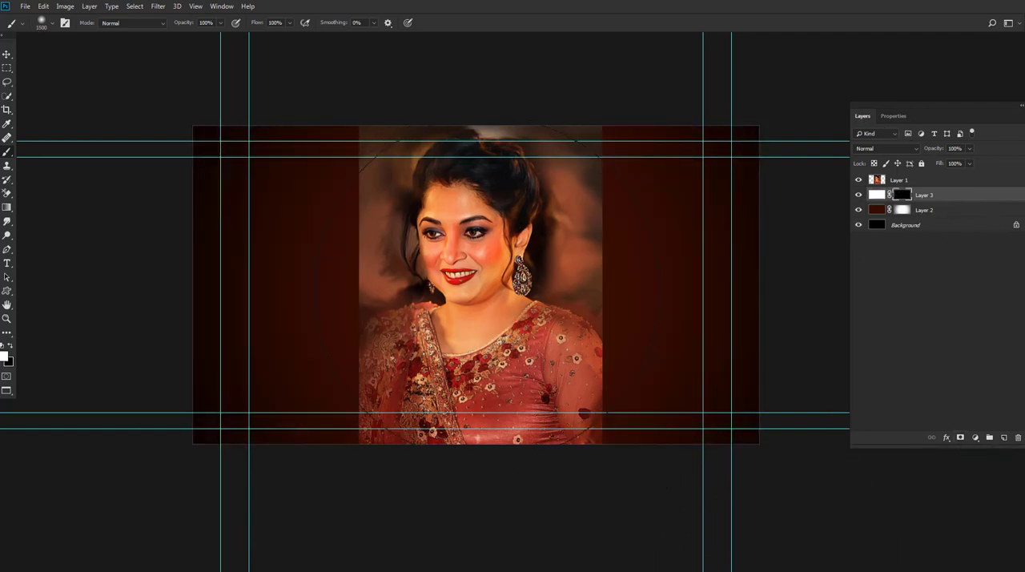
left_click(487, 288)
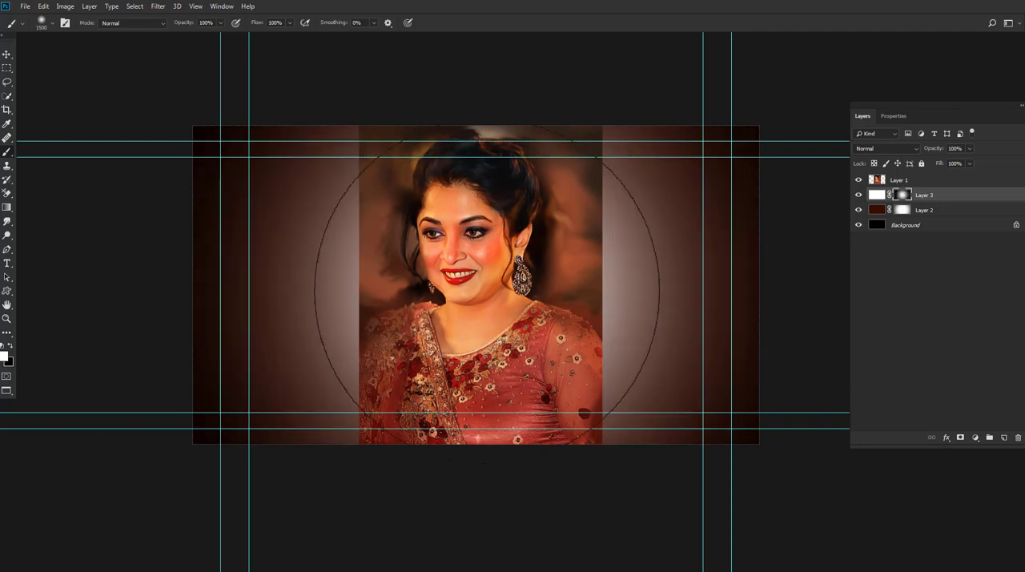
Step: Try Multiply on Layer 3, set its blend mode to Soft Light, and check the background with the portrait hidden
left_click(885, 148)
left_click(863, 201)
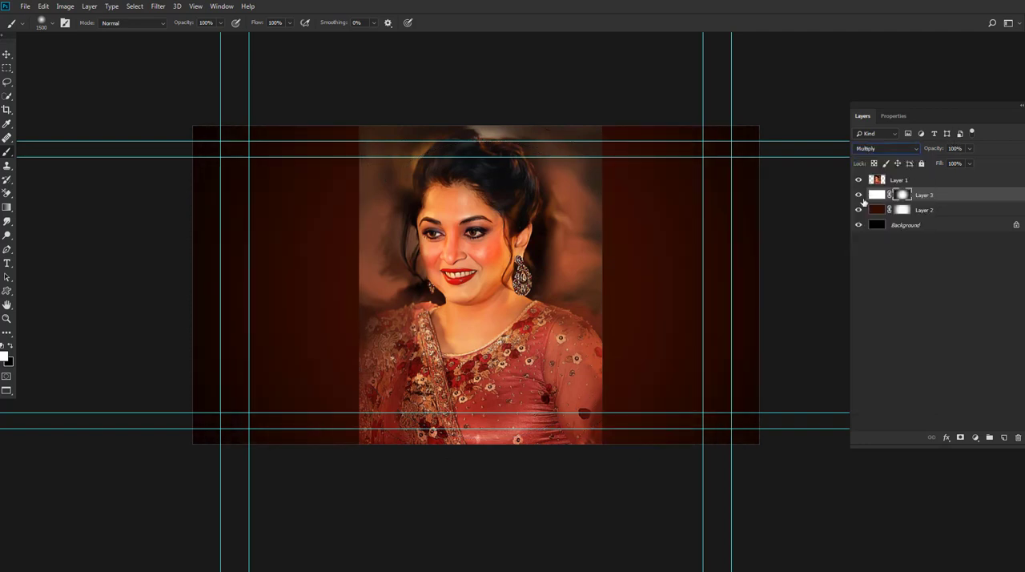
left_click(858, 180)
left_click(885, 148)
left_click(860, 283)
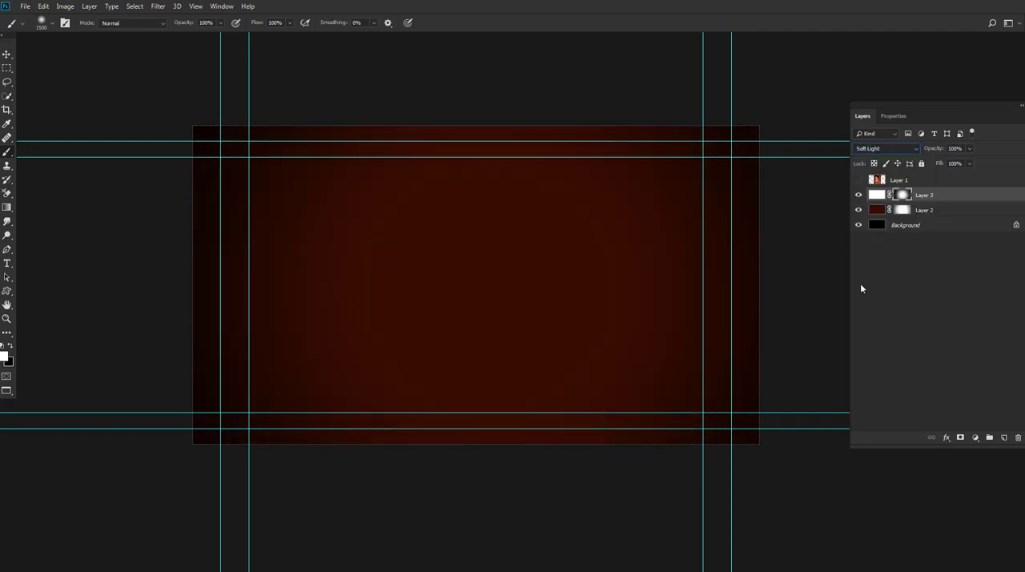
left_click(859, 180)
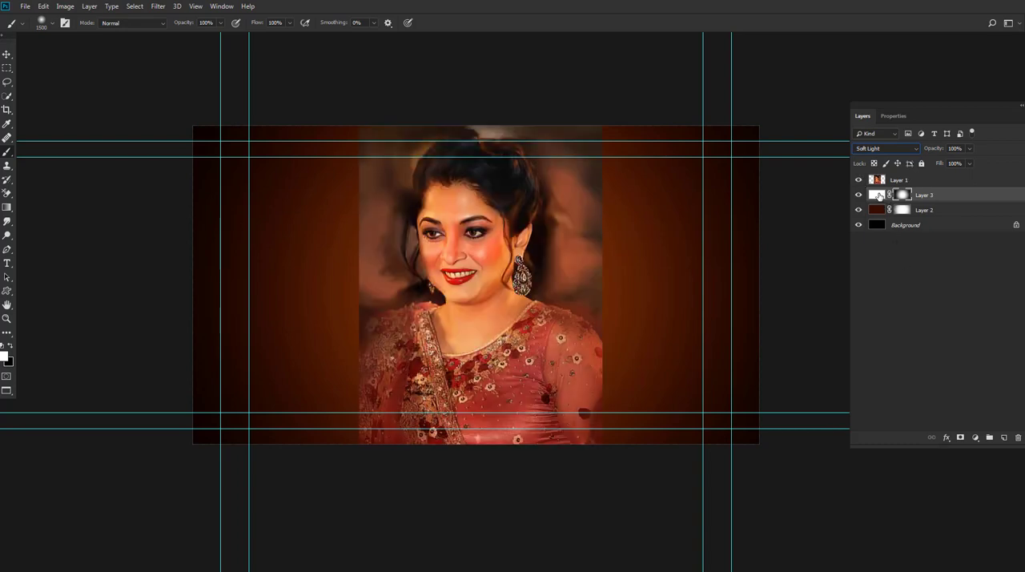
Step: Hide the portrait layer, stamp the visible background into a merged layer, and show the portrait again
left_click(858, 180)
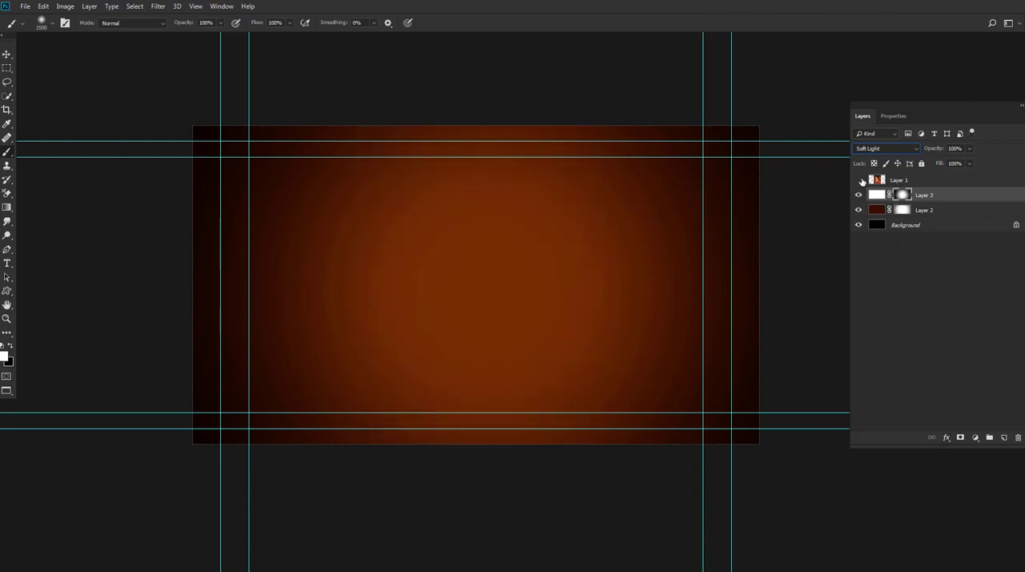
key("ctrl+shift+alt+e")
left_click(898, 180)
left_click(858, 180)
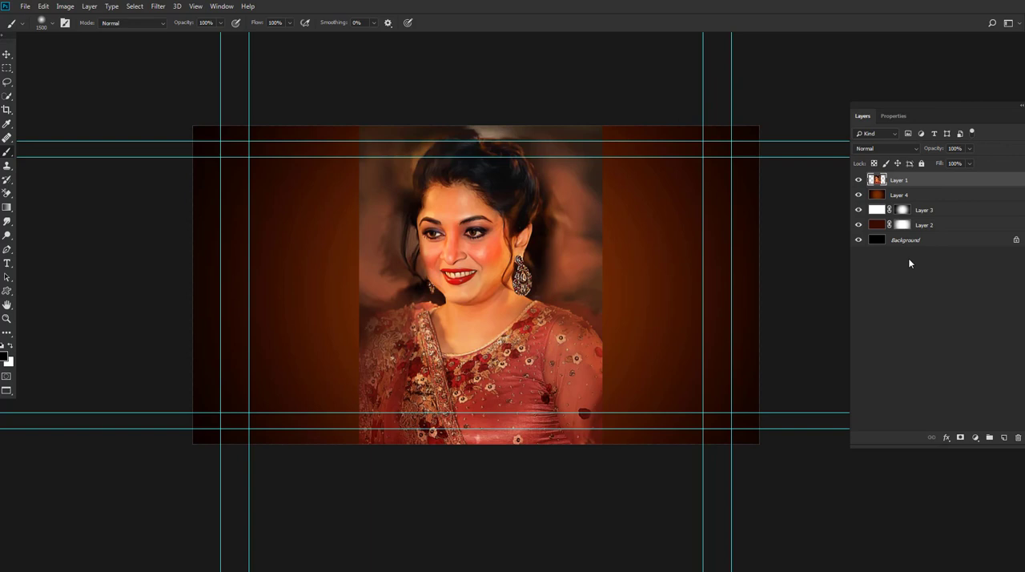
Step: Add a mask to the portrait's Layer 1 and paint black along its edges with a soft 700 to 500 px brush to blend it into the background
left_click(961, 437)
key("bracketleft")
key("bracketleft")
key("bracketleft")
key("bracketleft")
key("bracketleft")
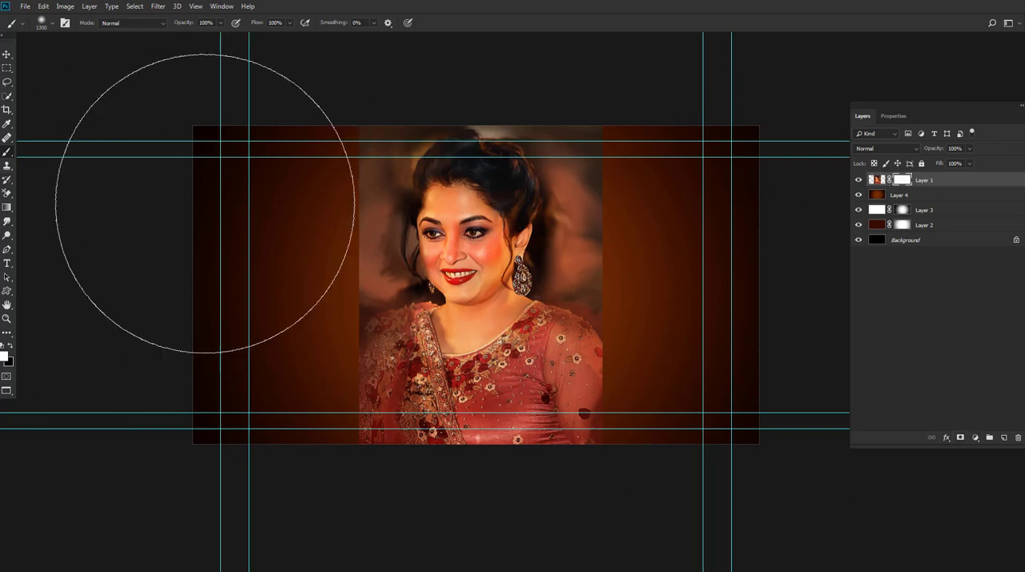
left_click(10, 345)
key("bracketleft")
key("bracketleft")
key("bracketleft")
key("bracketleft")
key("bracketleft")
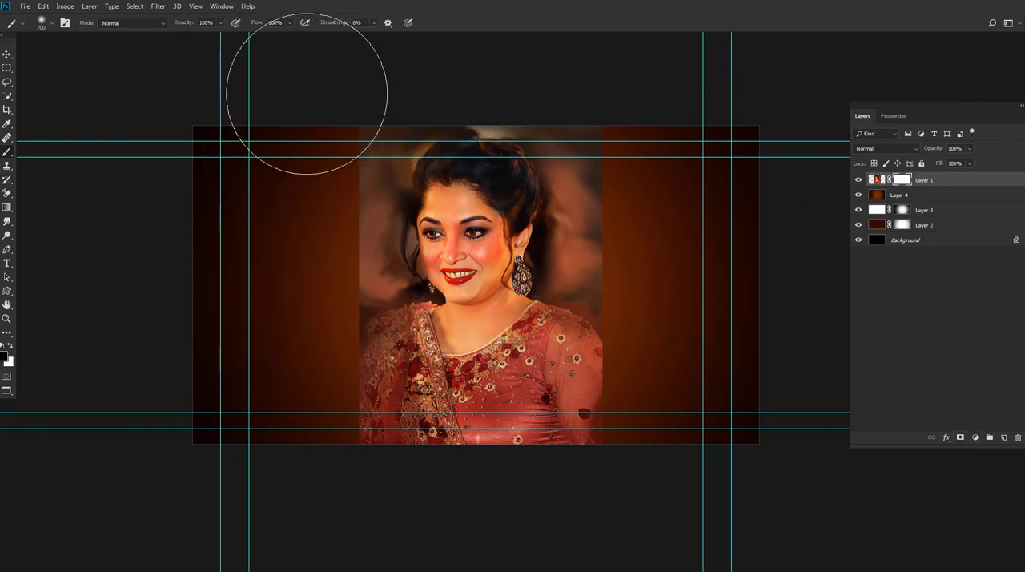
mouse_move(629, 102)
left_mouse_down()
mouse_move(704, 274)
mouse_move(665, 301)
mouse_move(558, 178)
left_mouse_up()
mouse_move(294, 221)
left_mouse_down()
mouse_move(314, 284)
mouse_move(312, 221)
mouse_move(285, 305)
mouse_move(304, 345)
mouse_move(301, 474)
mouse_move(311, 434)
mouse_move(575, 492)
mouse_move(642, 349)
mouse_move(668, 344)
left_mouse_up()
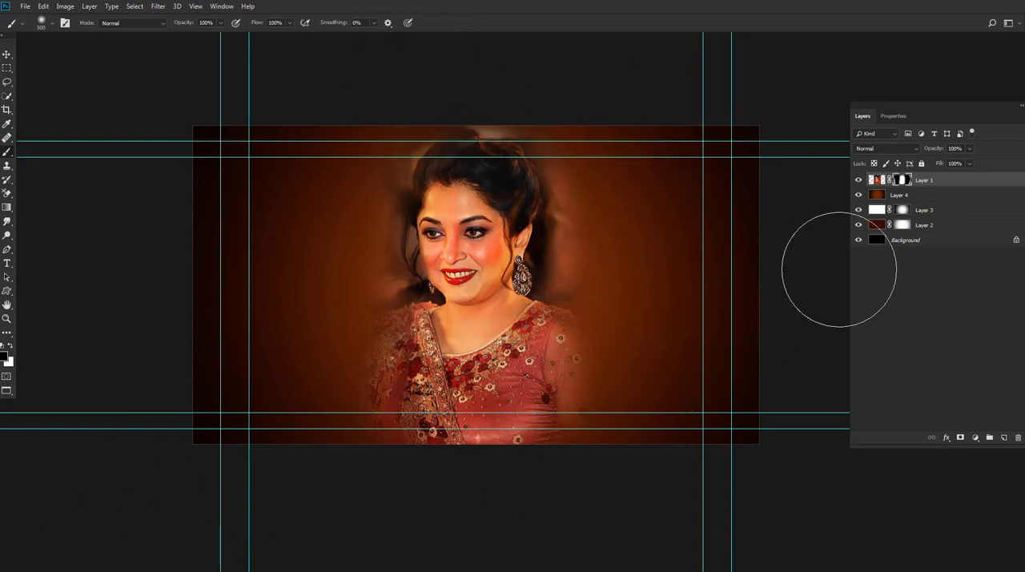
Step: Add a Color Balance adjustment above Layer 4, tune its midtones to a darker brown, and compare the background without it
left_click(905, 195)
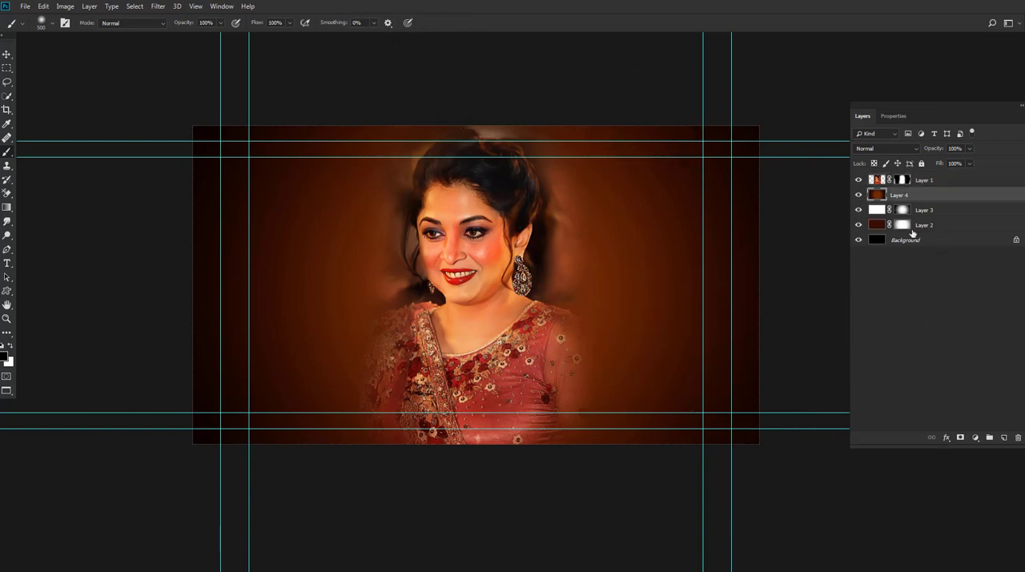
left_click(975, 437)
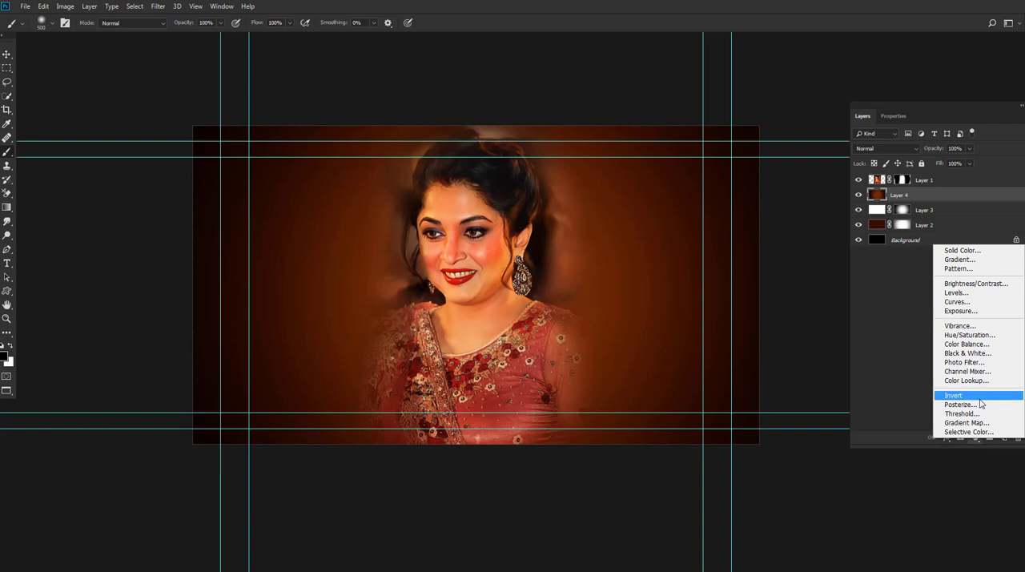
left_click(968, 344)
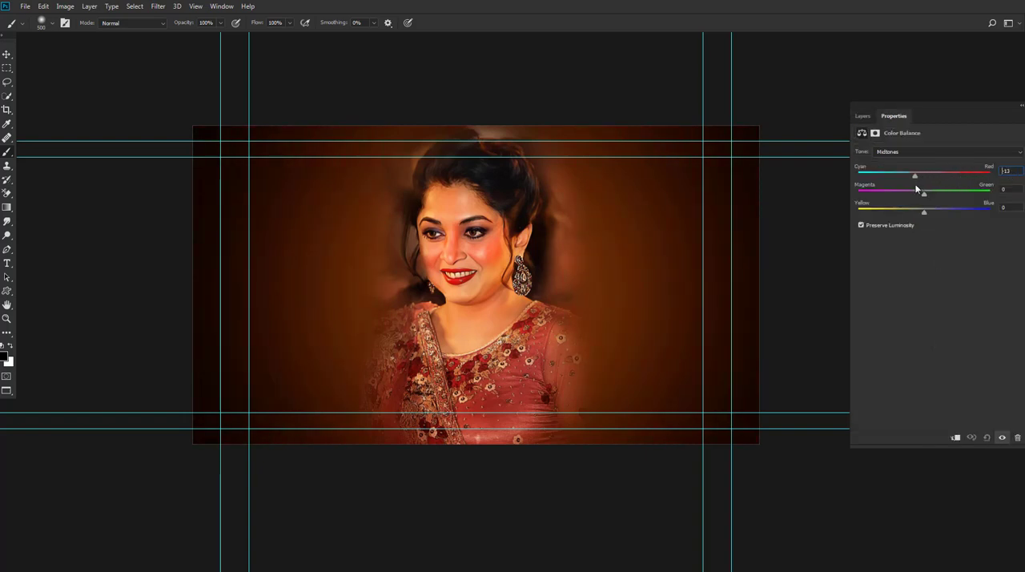
left_click_drag(916, 188, 910, 189)
left_click_drag(906, 193, 884, 196)
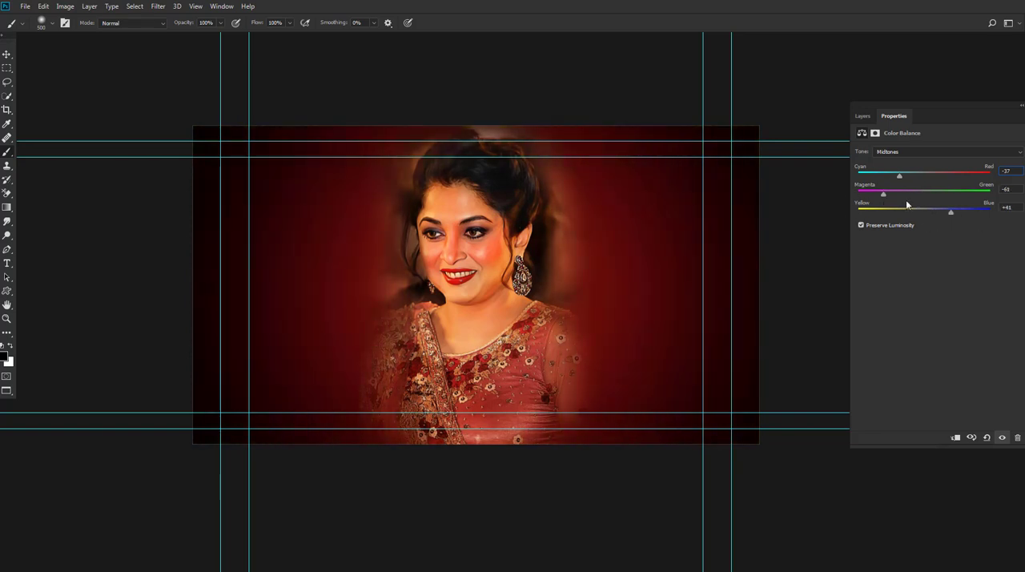
left_click(862, 116)
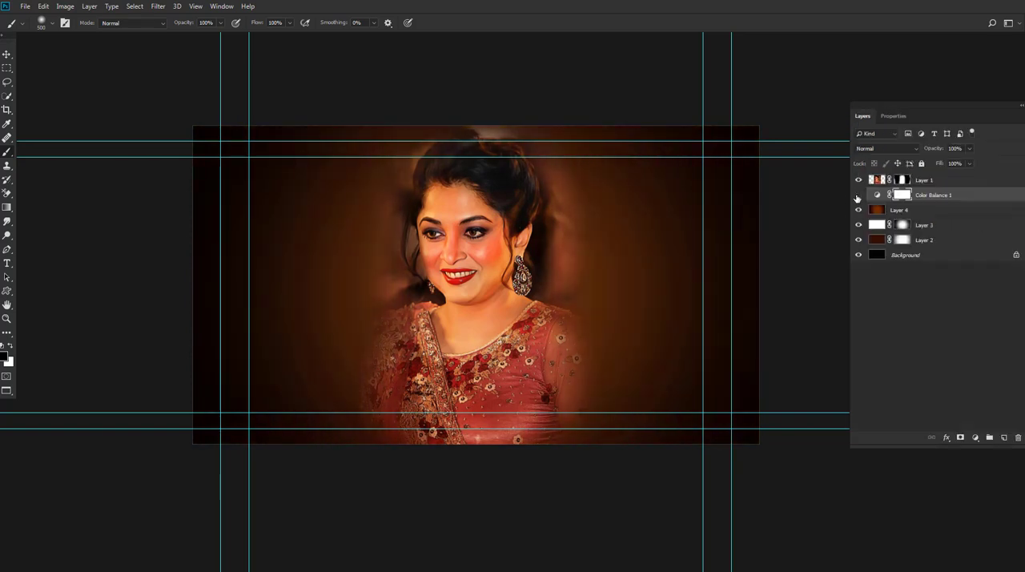
left_click(858, 194)
left_click(858, 194)
Step: Try the Soft Light and Multiply blend modes on the Color Balance layer and return it to Normal
left_click(885, 149)
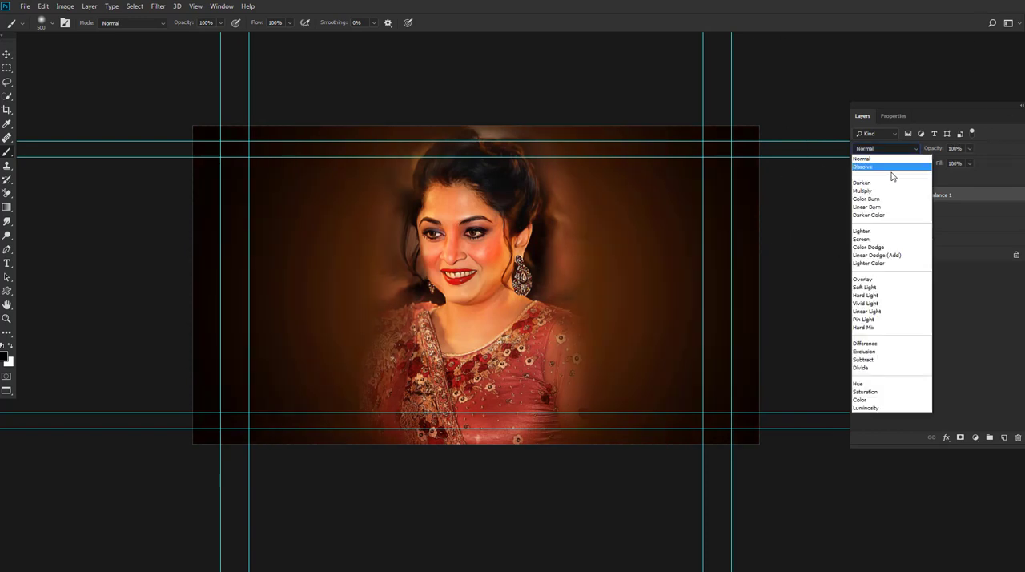
left_click(866, 286)
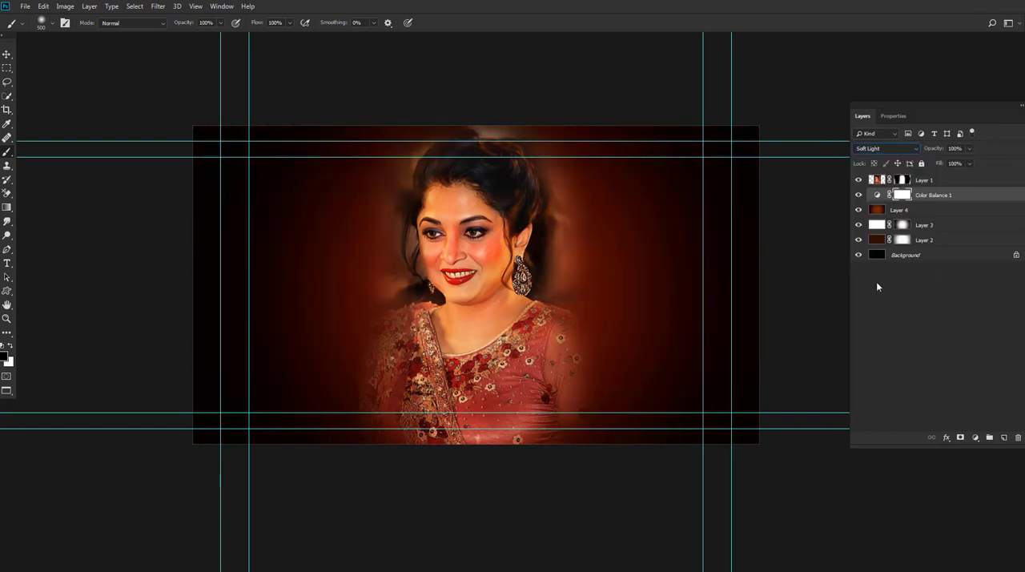
left_click(885, 148)
left_click(867, 197)
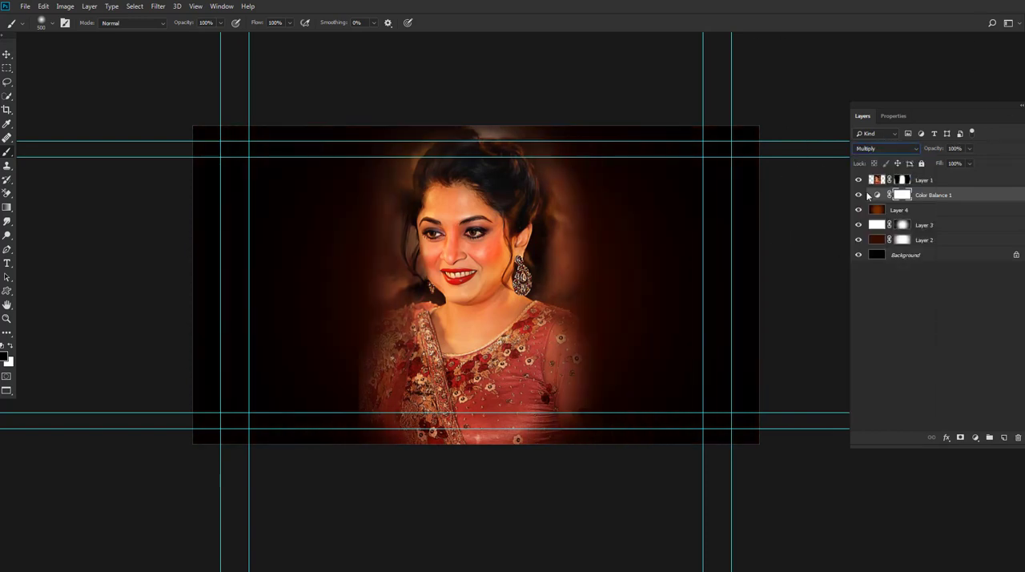
left_click(864, 150)
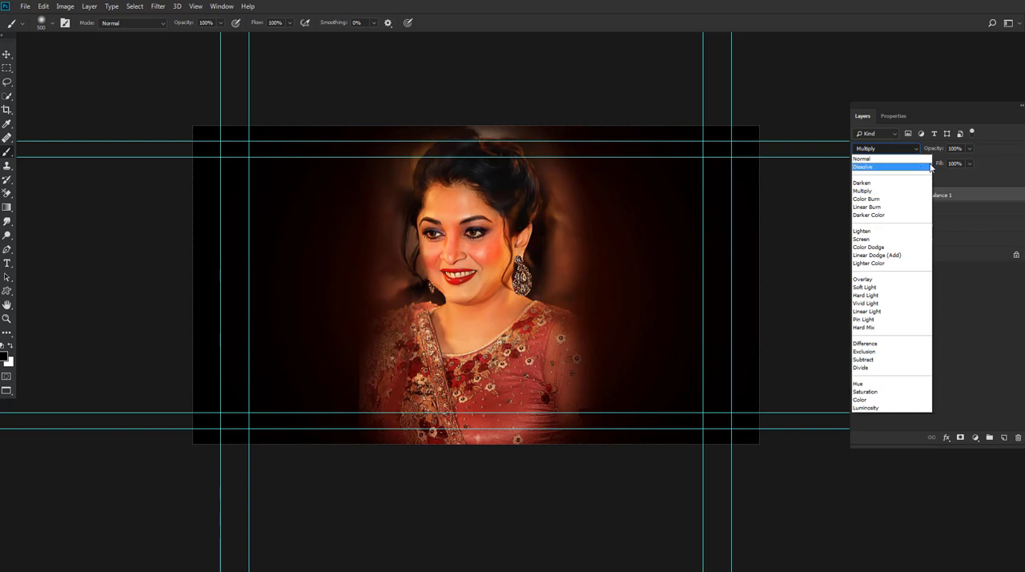
left_click(861, 159)
Step: Reduce the Color Balance layer's opacity to 75% and compare the image with the adjustment hidden and shown
left_click(969, 149)
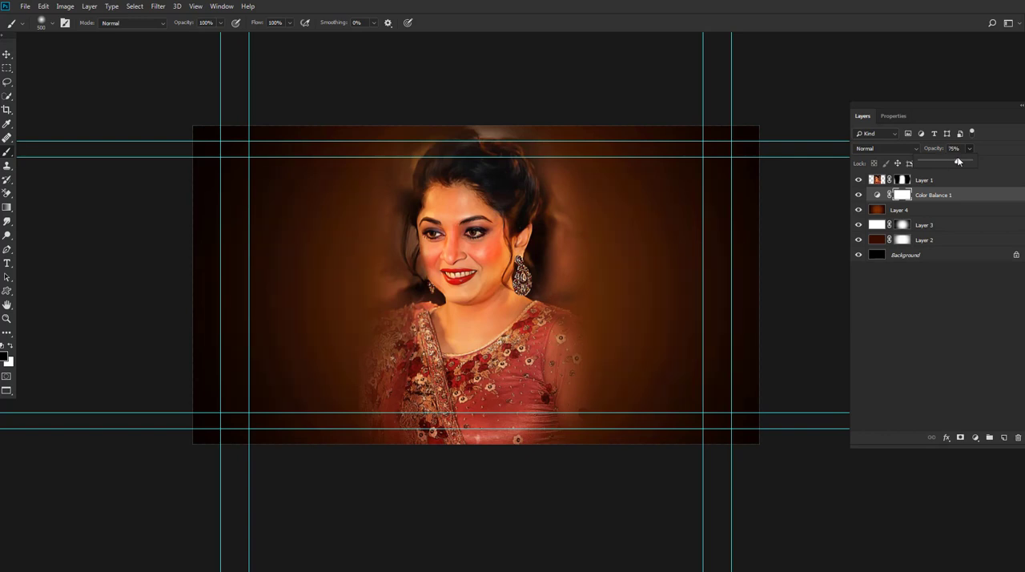
left_click(860, 198)
left_click(860, 197)
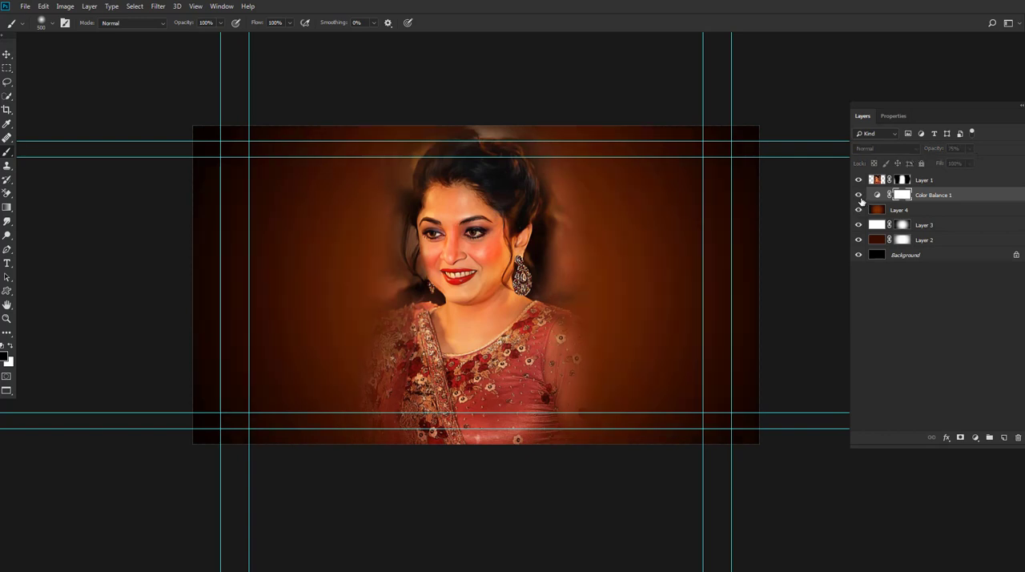
left_click_drag(577, 296, 569, 282)
scroll(569, 281, "down", 4)
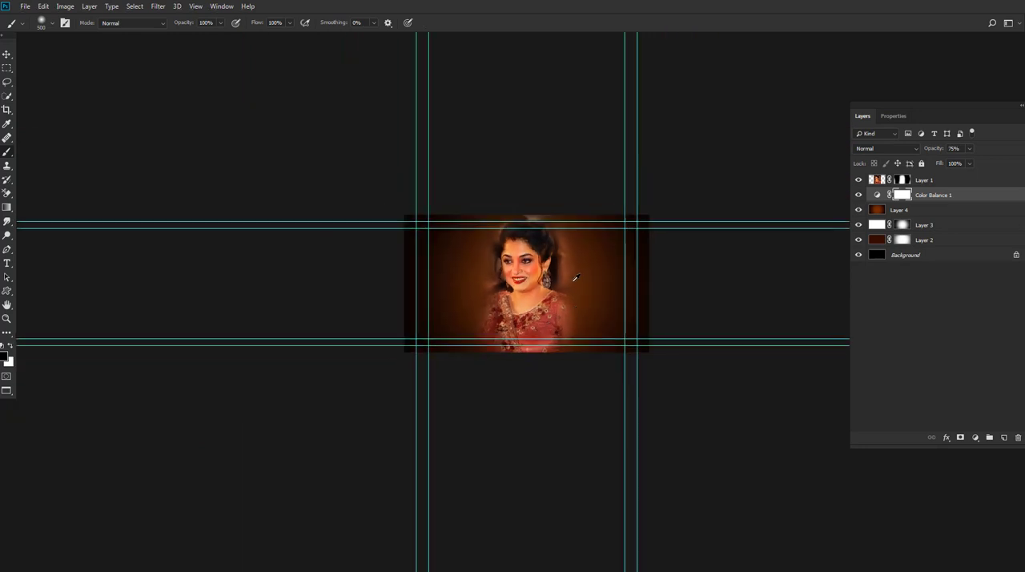
scroll(572, 280, "up", 4)
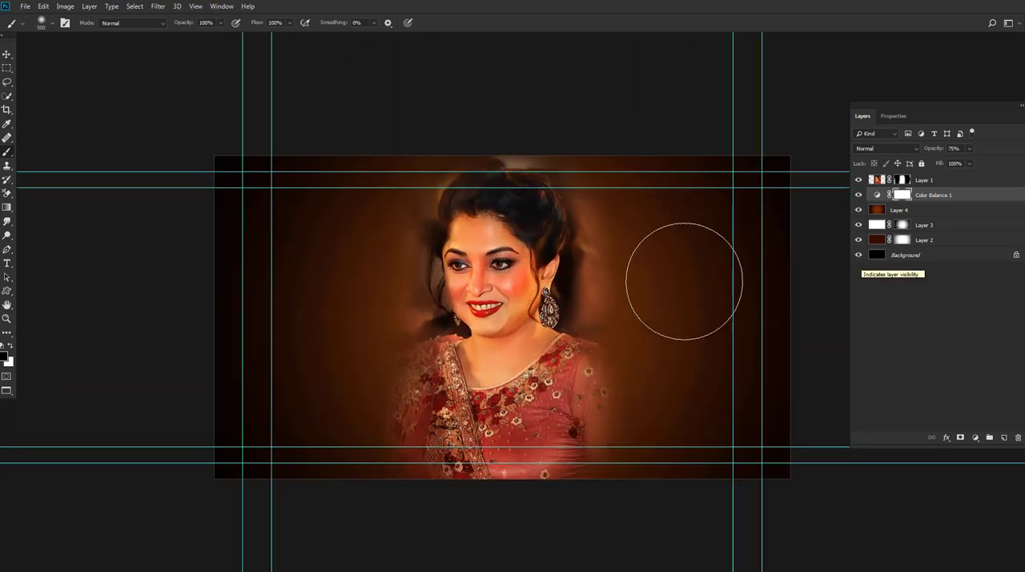
scroll(656, 274, "up", 1)
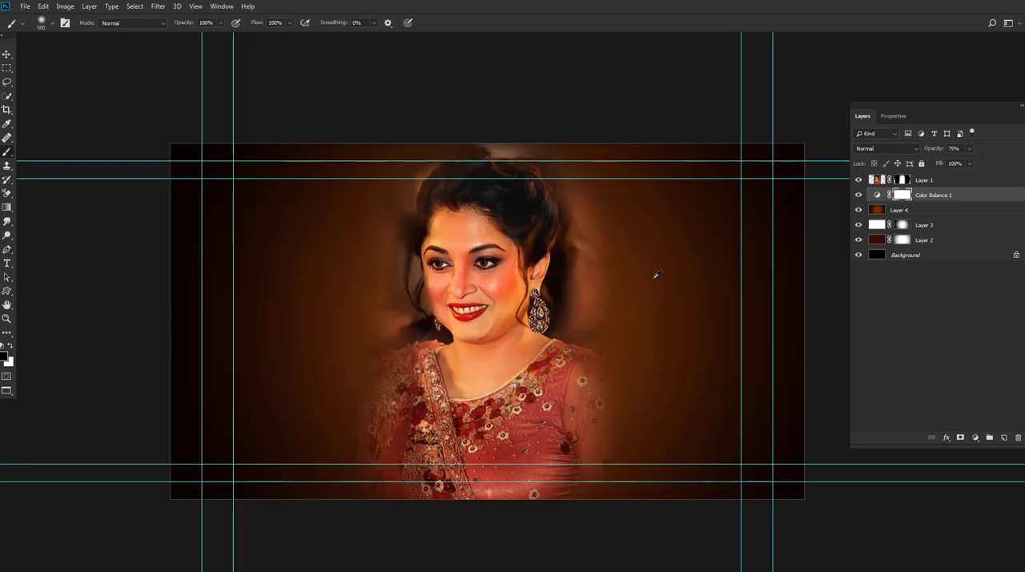